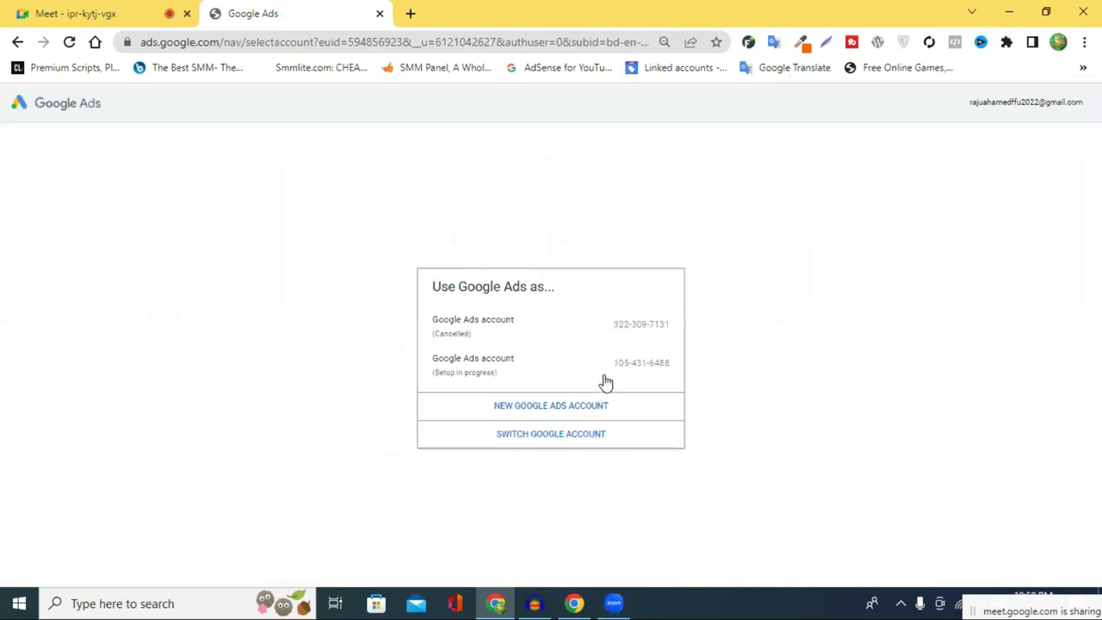
Switch to the last listed Google account and open its second Google Ads account.
{"action": "left_click", "coordinate": [546, 447]}
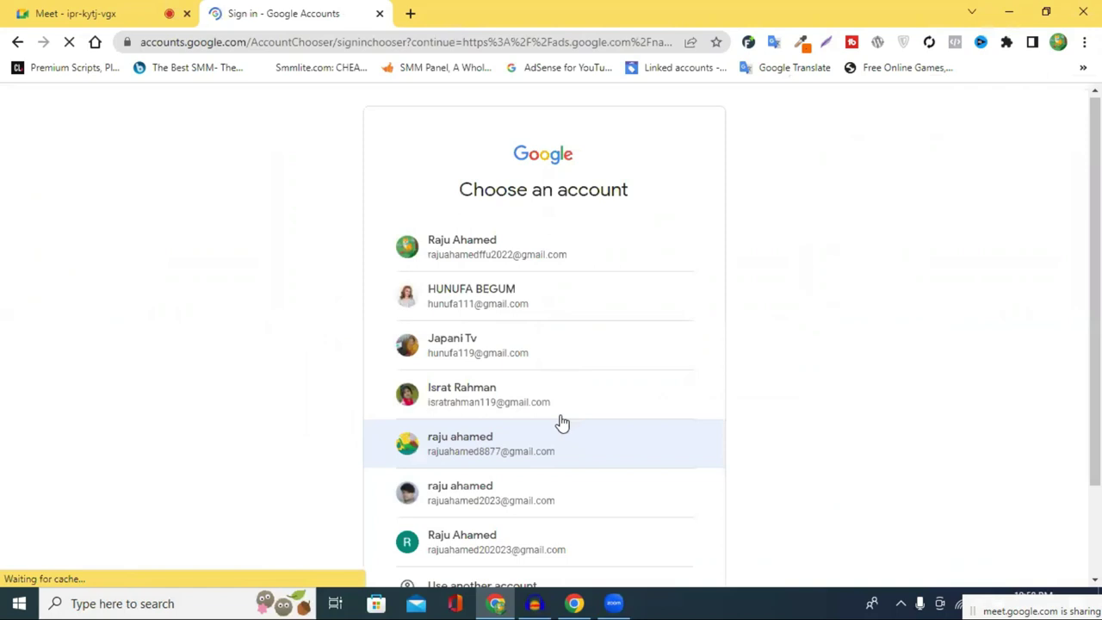
{"action": "scroll", "coordinate": [562, 422], "scroll_direction": "down", "scroll_amount": 2}
{"action": "left_click", "coordinate": [552, 437]}
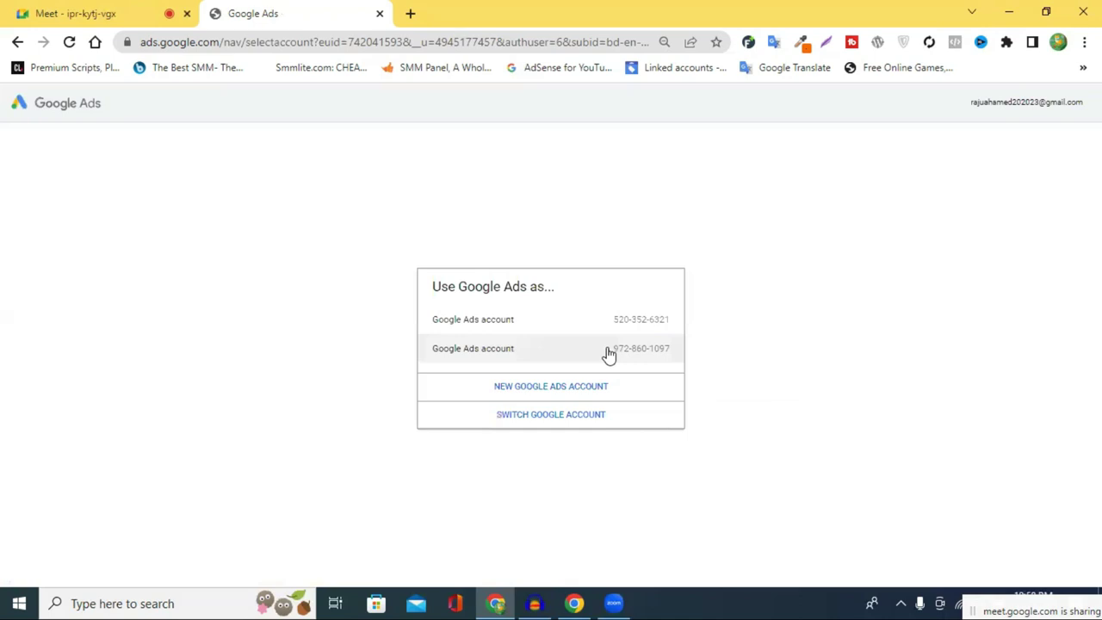
{"action": "left_click", "coordinate": [609, 354]}
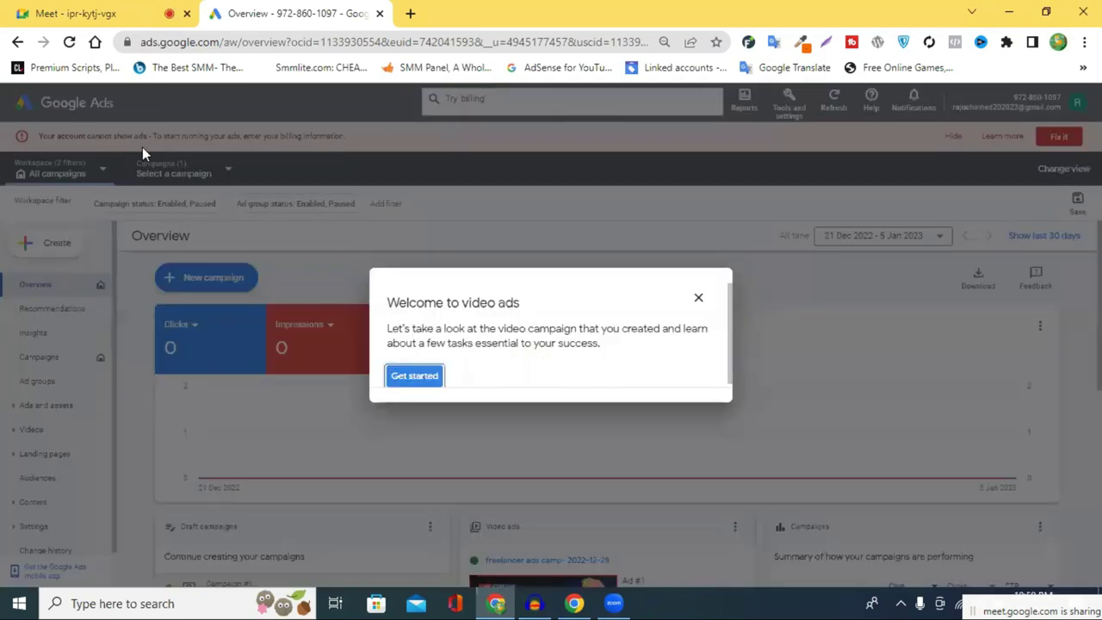
Exit the video ads welcome guide and hide the billing information alert on the Overview page.
{"action": "left_click", "coordinate": [699, 301]}
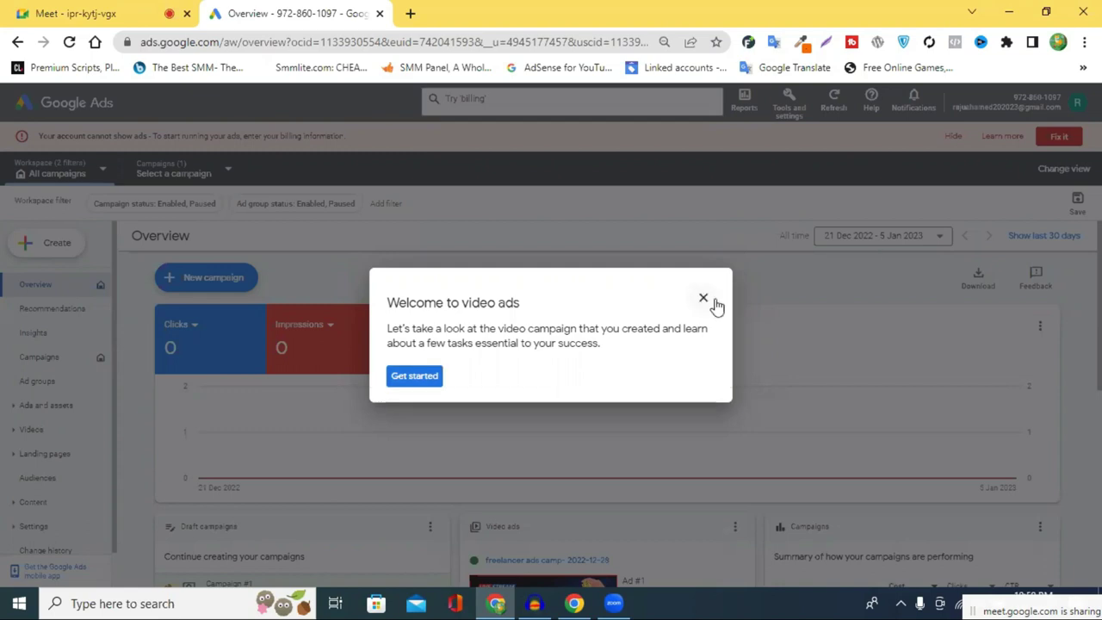
{"action": "left_click", "coordinate": [702, 301]}
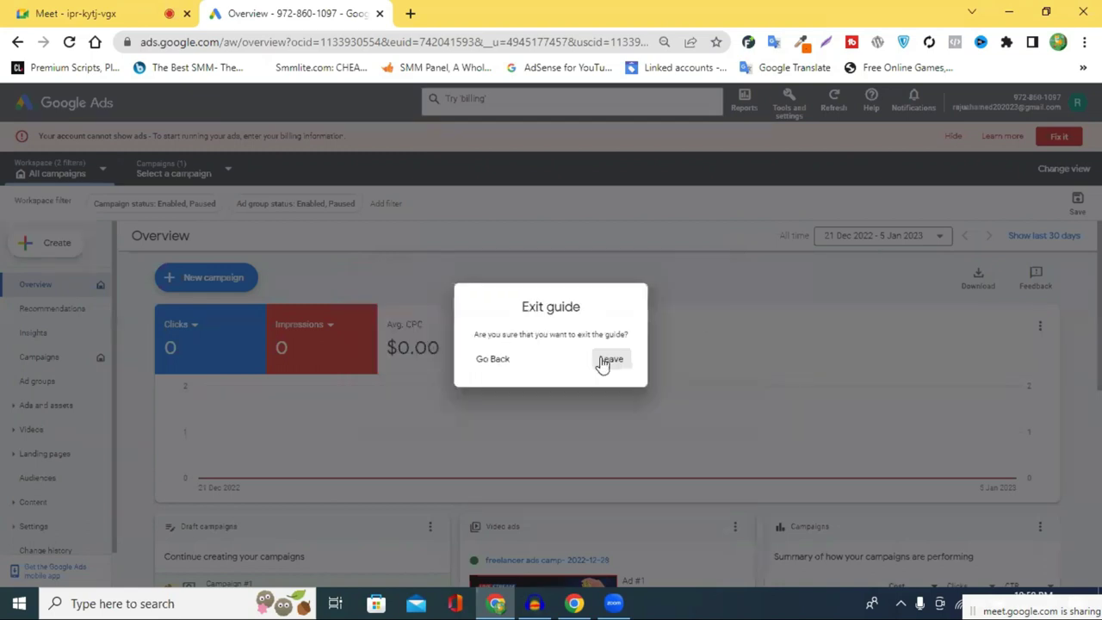
{"action": "left_click", "coordinate": [610, 360]}
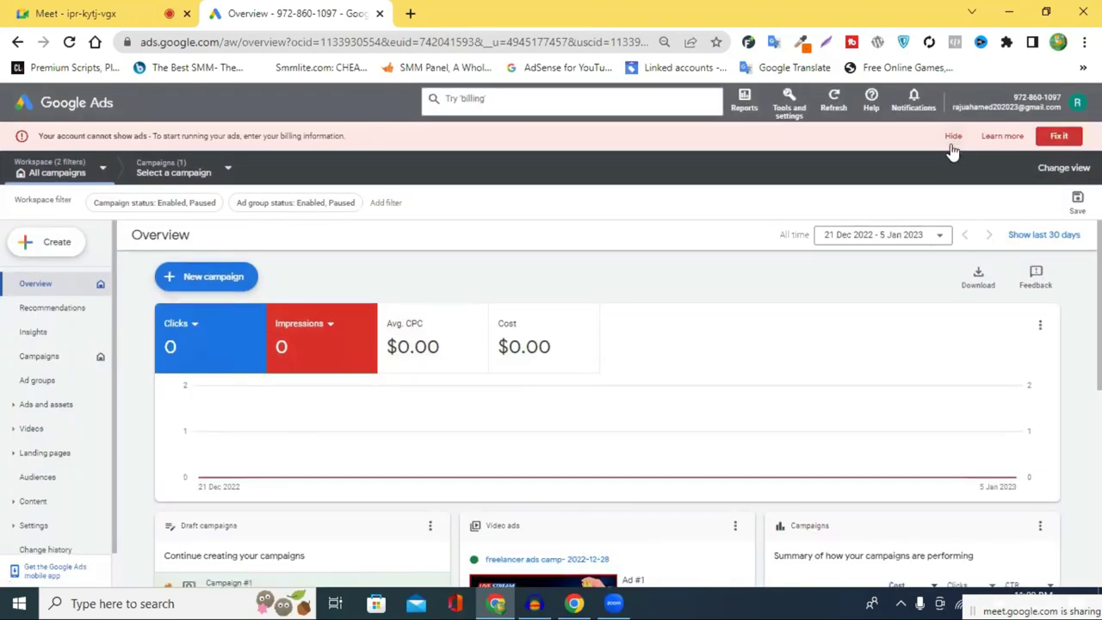
{"action": "left_click", "coordinate": [953, 138]}
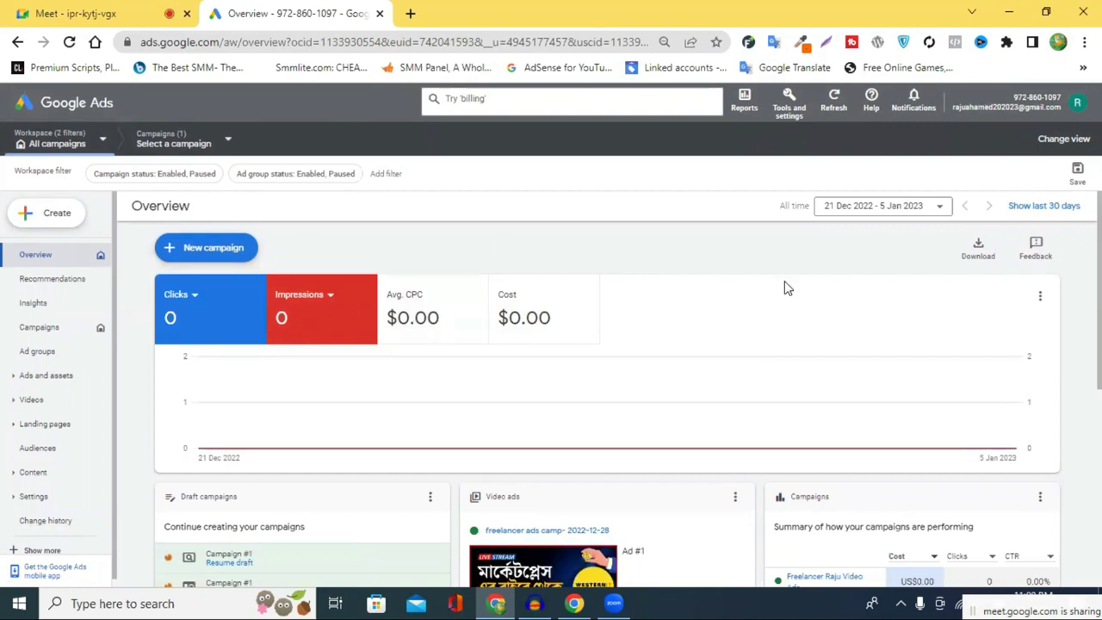
Start creating a new campaign from the Overview page, reaching the choice of campaign objective.
{"action": "left_click", "coordinate": [191, 250]}
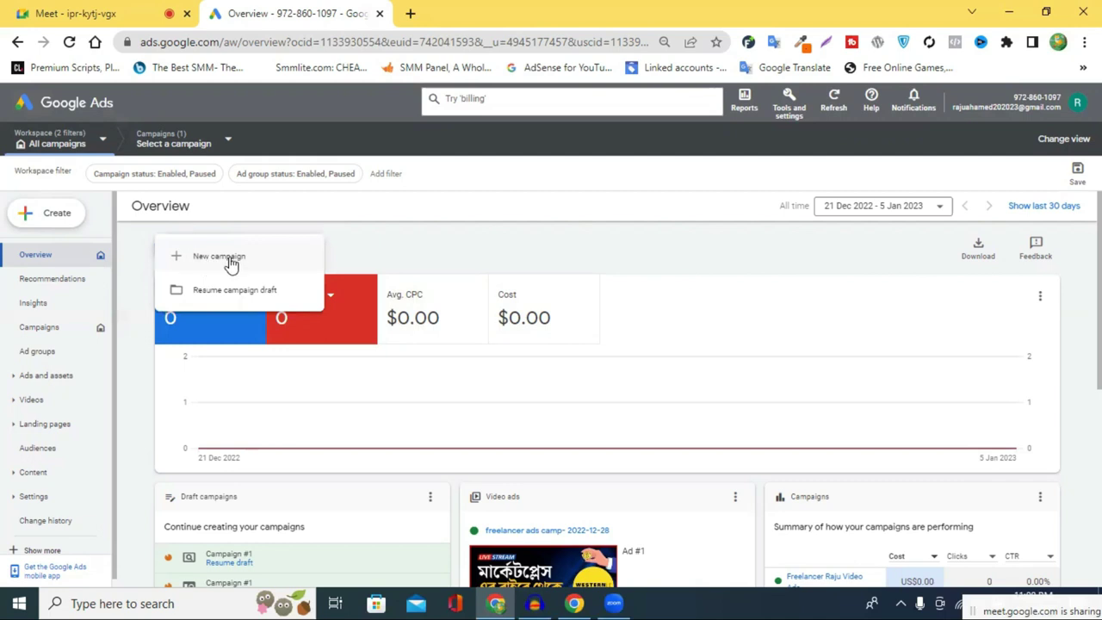
{"action": "left_click", "coordinate": [231, 262]}
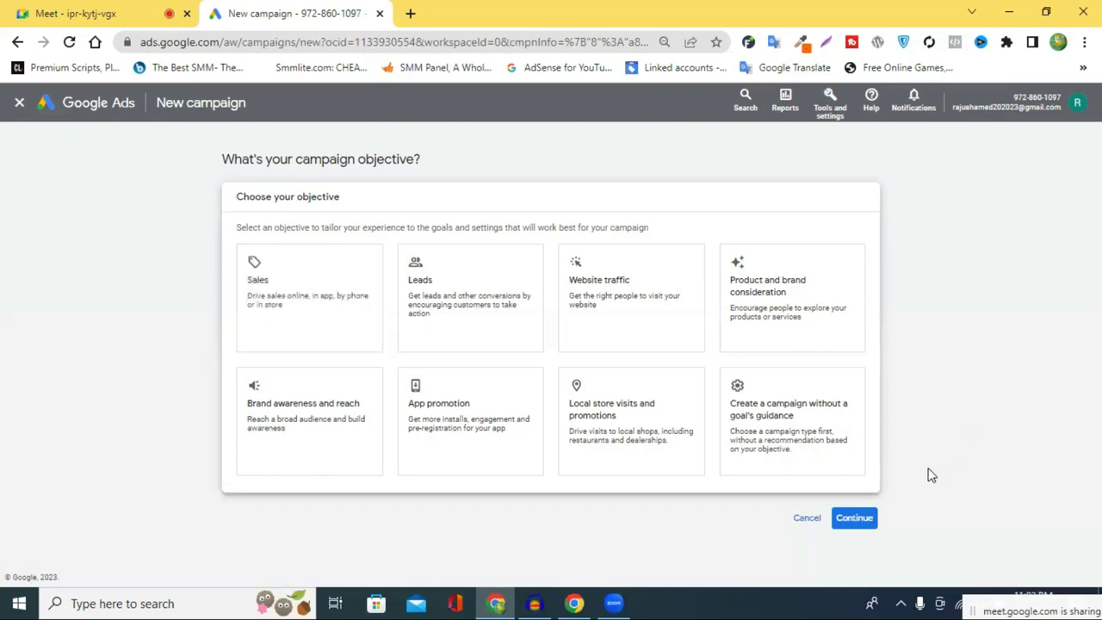
{"action": "left_click_drag", "start_coordinate": [919, 478], "coordinate": [718, 433]}
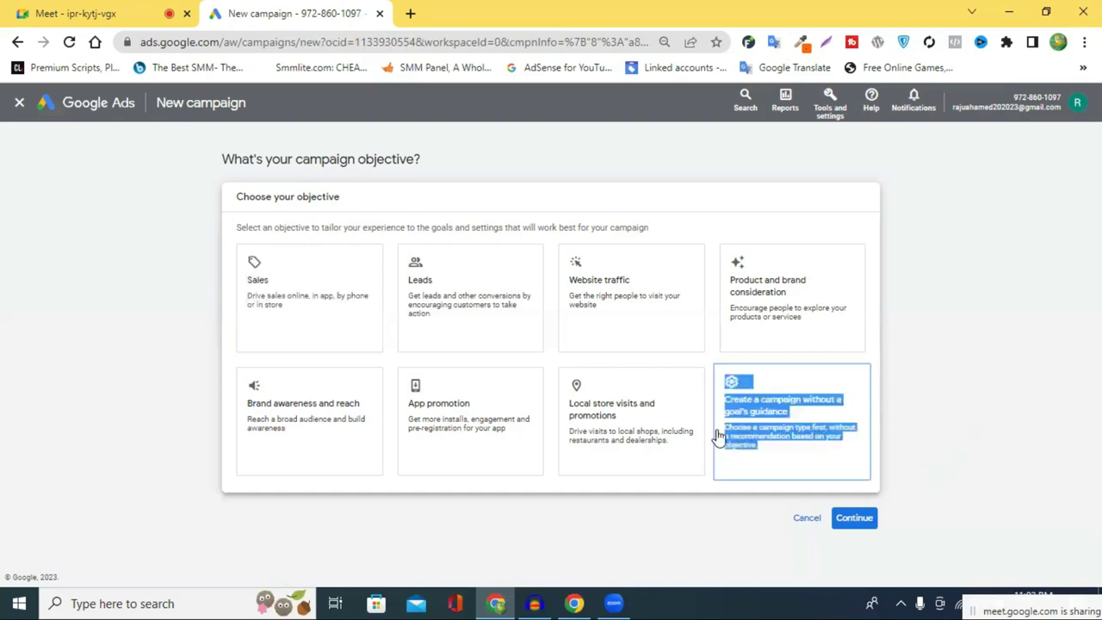
{"action": "left_click", "coordinate": [333, 360]}
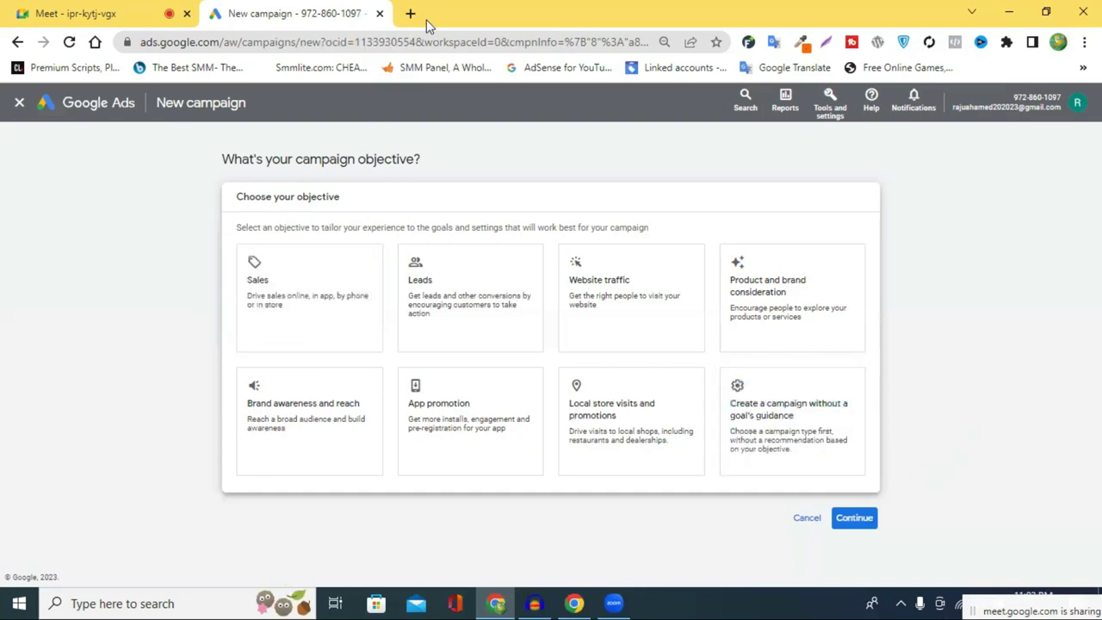
Search Google for "prothom alo" in a new browser tab and open the newspaper's homepage.
{"action": "left_click", "coordinate": [384, 41]}
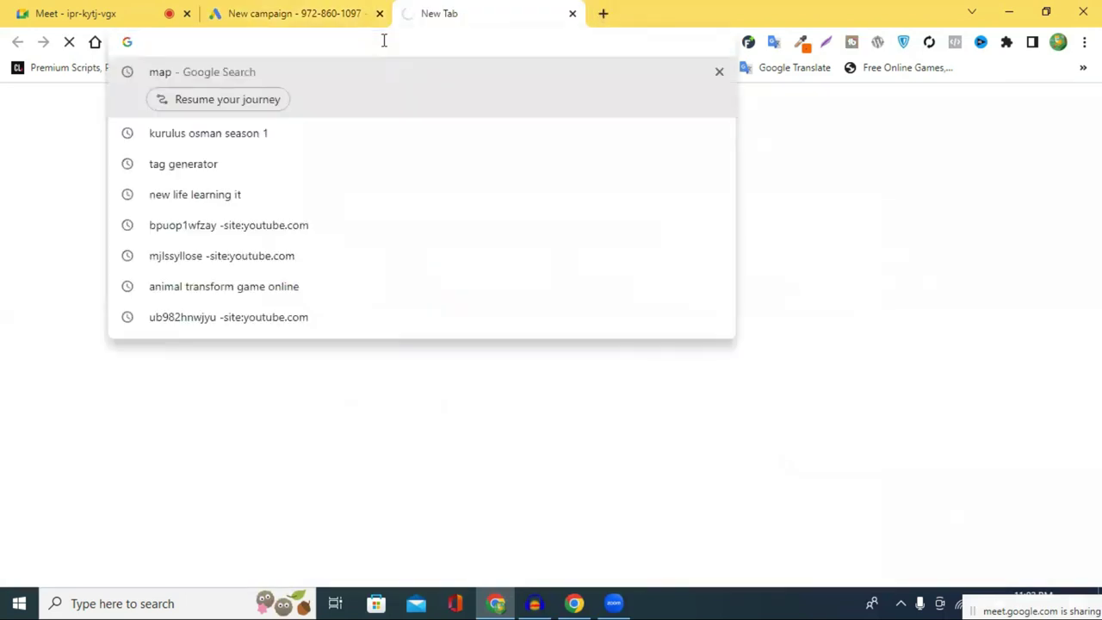
{"action": "type", "text": "pr"}
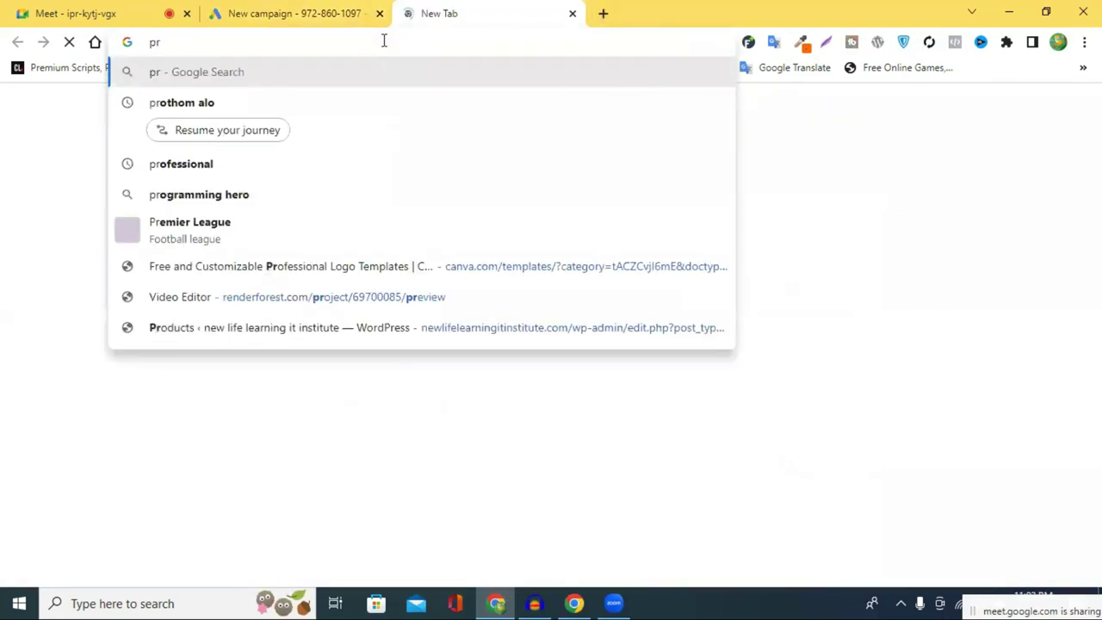
{"action": "left_click", "coordinate": [249, 105]}
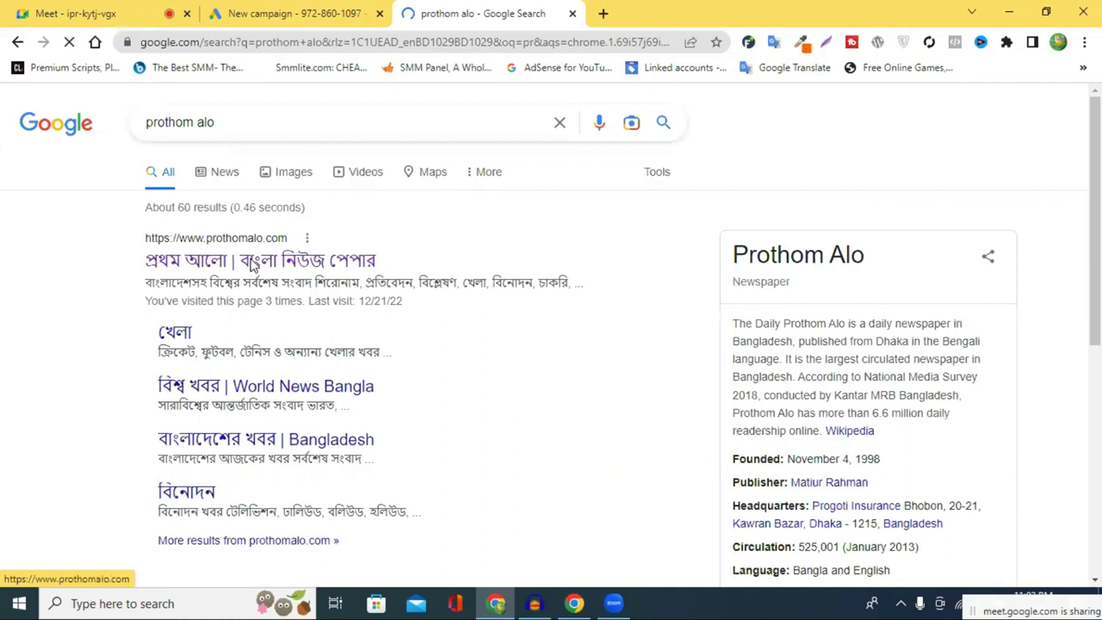
{"action": "left_click", "coordinate": [252, 265]}
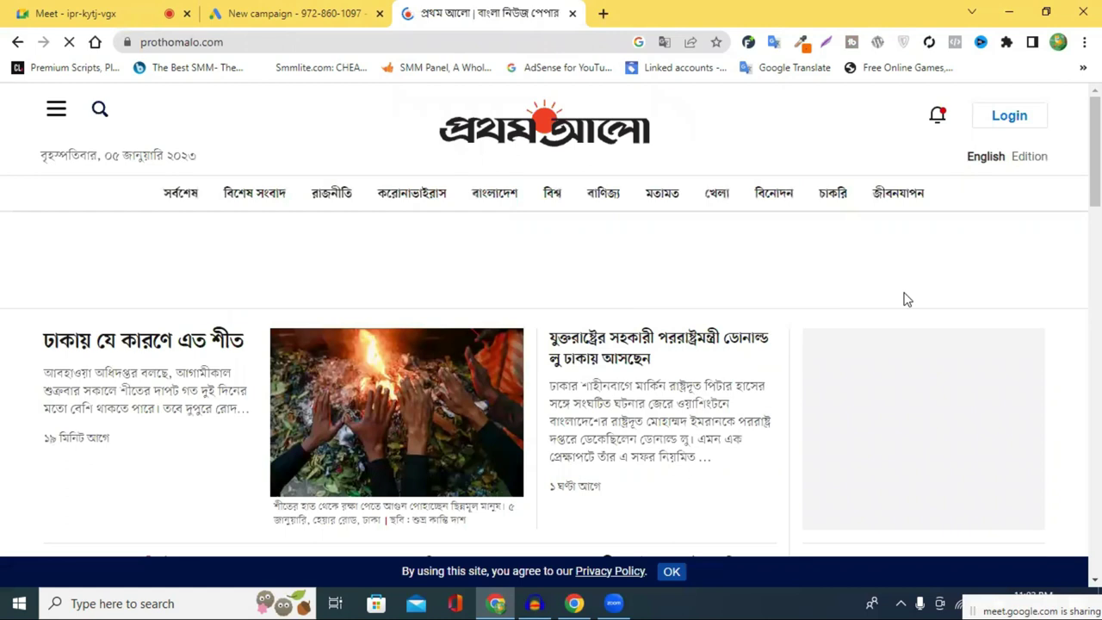
Examine the display ads in the header, sidebar and sports and national news sections of the Prothom Alo homepage.
{"action": "scroll", "coordinate": [906, 301], "scroll_direction": "down", "scroll_amount": 4}
{"action": "scroll", "coordinate": [964, 297], "scroll_direction": "up", "scroll_amount": 2}
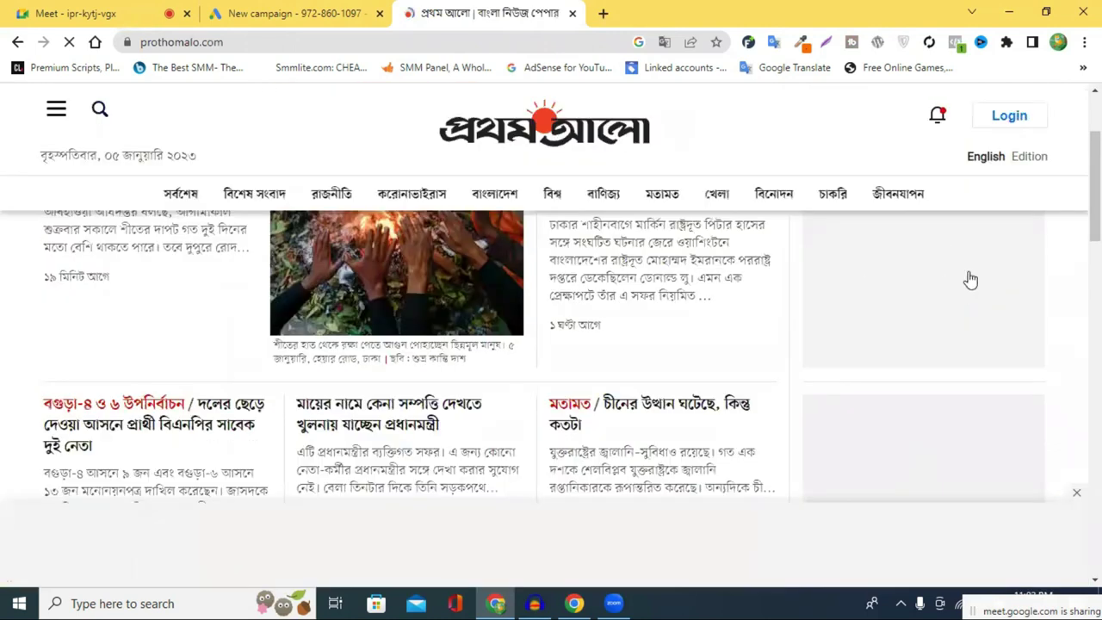
{"action": "scroll", "coordinate": [970, 280], "scroll_direction": "down", "scroll_amount": 2}
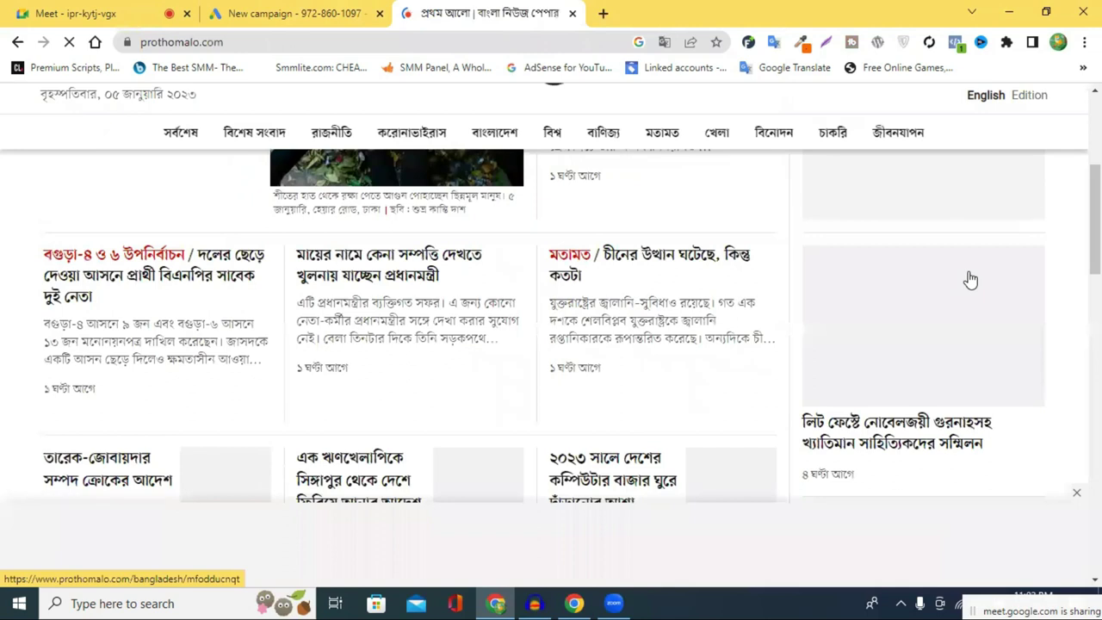
{"action": "scroll", "coordinate": [970, 279], "scroll_direction": "up", "scroll_amount": 3}
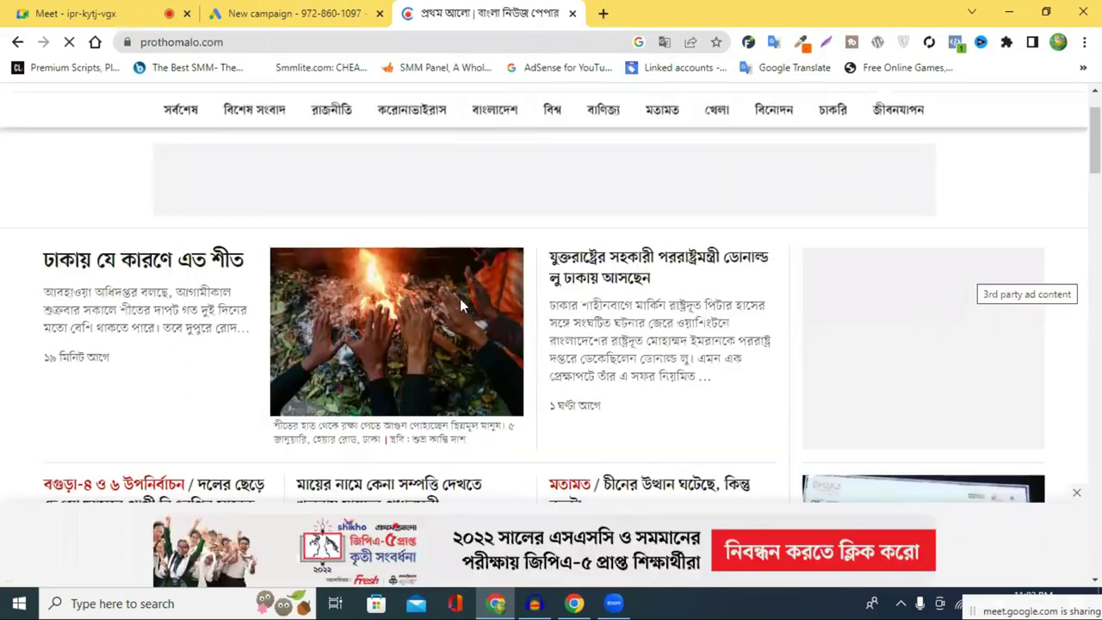
{"action": "scroll", "coordinate": [459, 298], "scroll_direction": "up", "scroll_amount": 1}
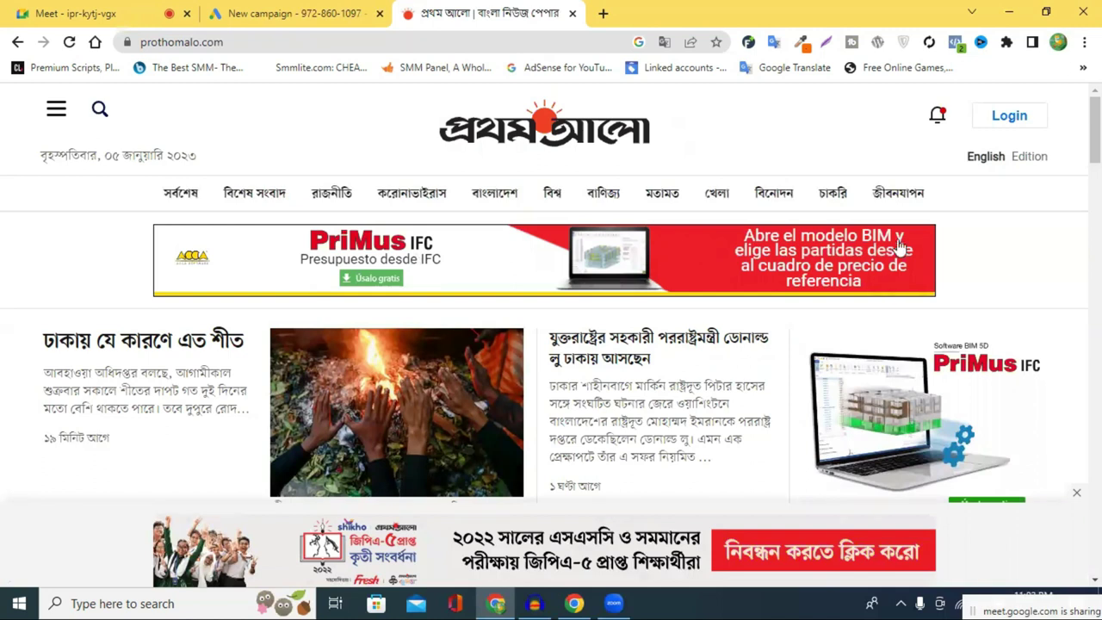
{"action": "scroll", "coordinate": [899, 247], "scroll_direction": "down", "scroll_amount": 2}
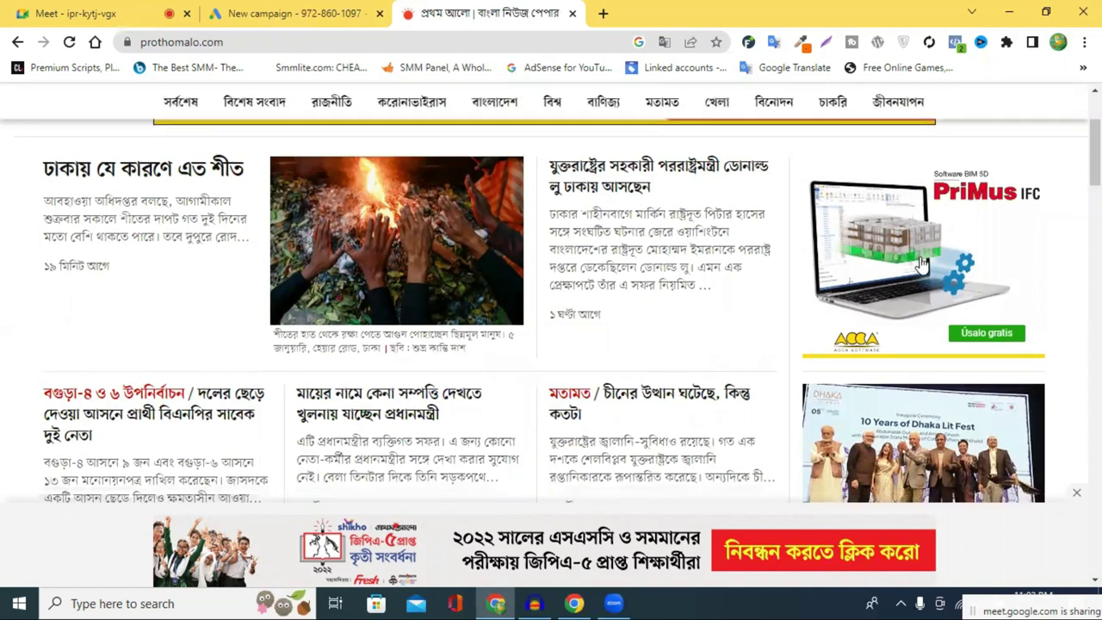
{"action": "scroll", "coordinate": [920, 258], "scroll_direction": "down", "scroll_amount": 5}
{"action": "scroll", "coordinate": [920, 258], "scroll_direction": "down", "scroll_amount": 5}
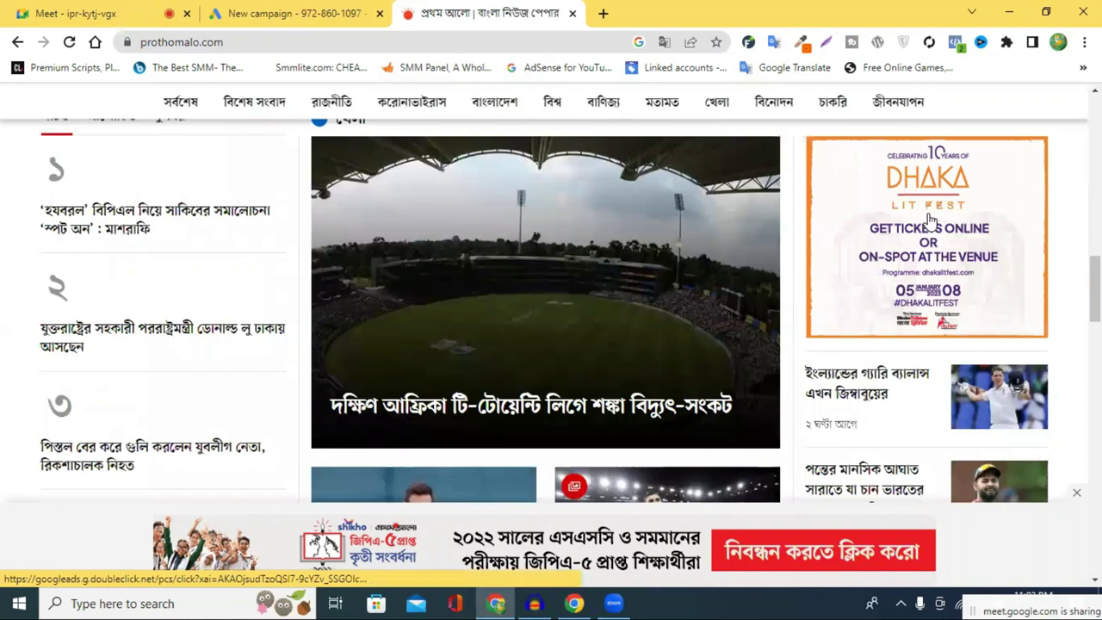
{"action": "scroll", "coordinate": [925, 217], "scroll_direction": "down", "scroll_amount": 2}
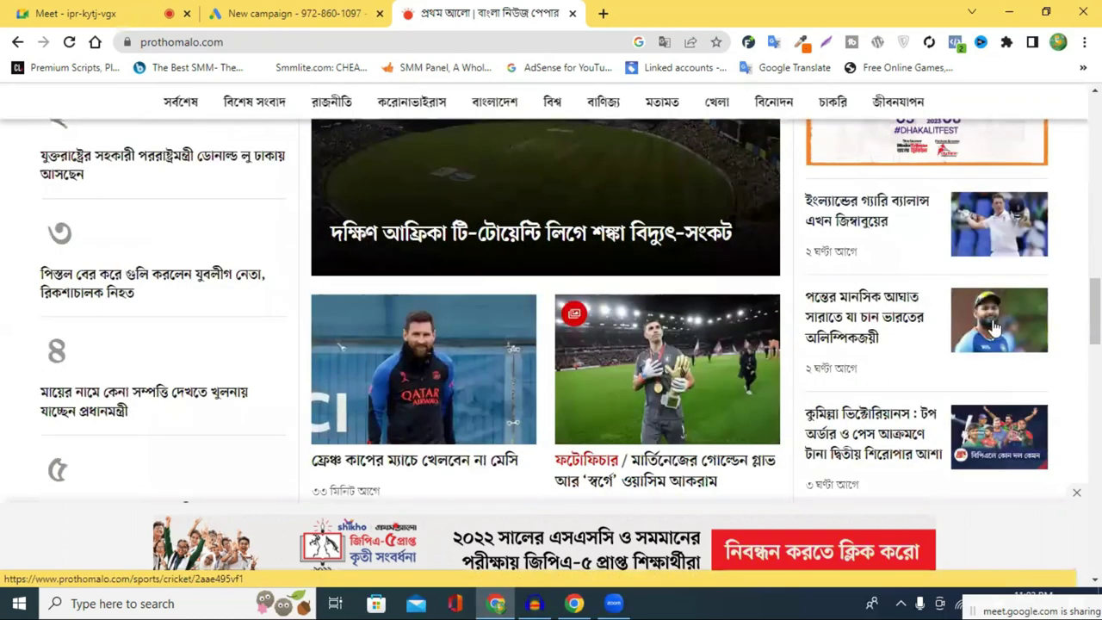
{"action": "scroll", "coordinate": [995, 328], "scroll_direction": "down", "scroll_amount": 5}
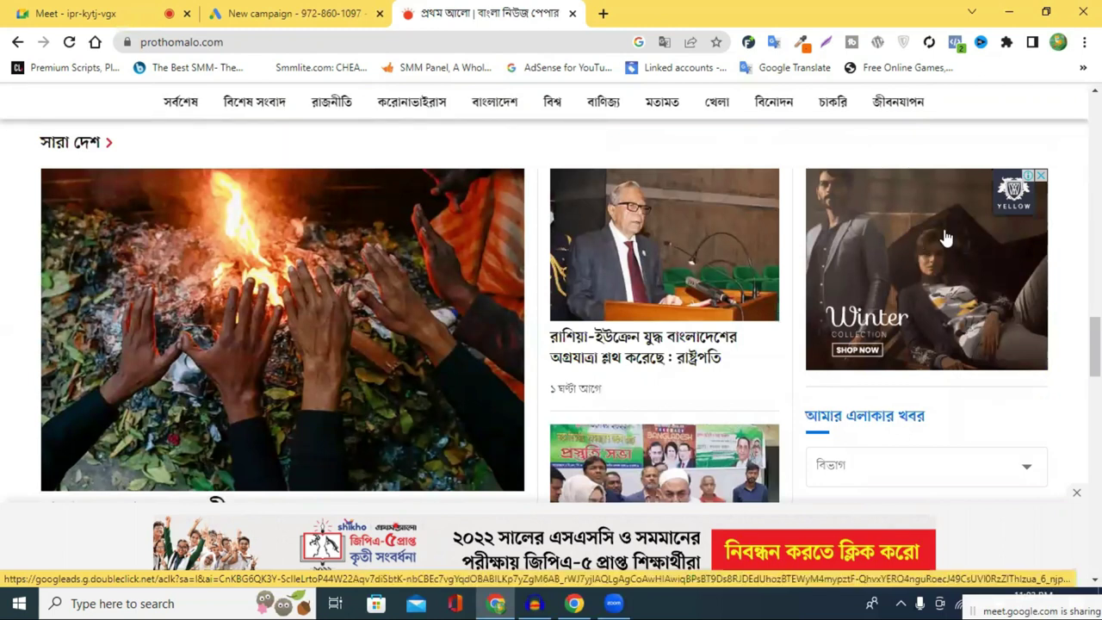
{"action": "mouse_move", "coordinate": [1025, 178]}
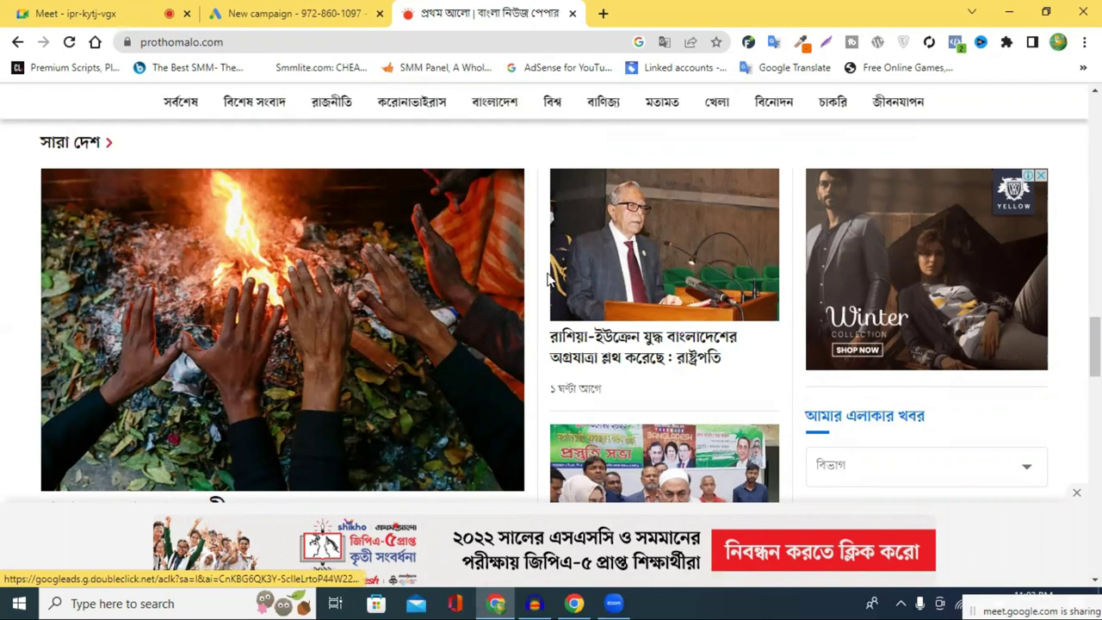
Examine the lower entertainment, lifestyle, opinion, business and video sections of the homepage for banner ad placements.
{"action": "scroll", "coordinate": [549, 278], "scroll_direction": "down", "scroll_amount": 5}
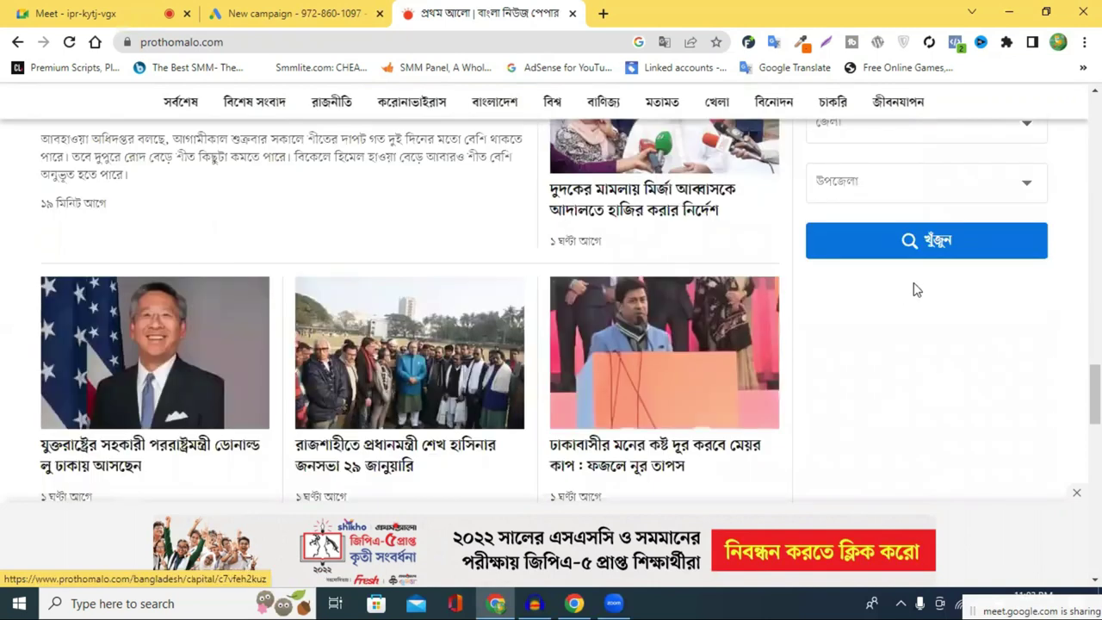
{"action": "scroll", "coordinate": [917, 291], "scroll_direction": "down", "scroll_amount": 2}
{"action": "scroll", "coordinate": [917, 290], "scroll_direction": "down", "scroll_amount": 3}
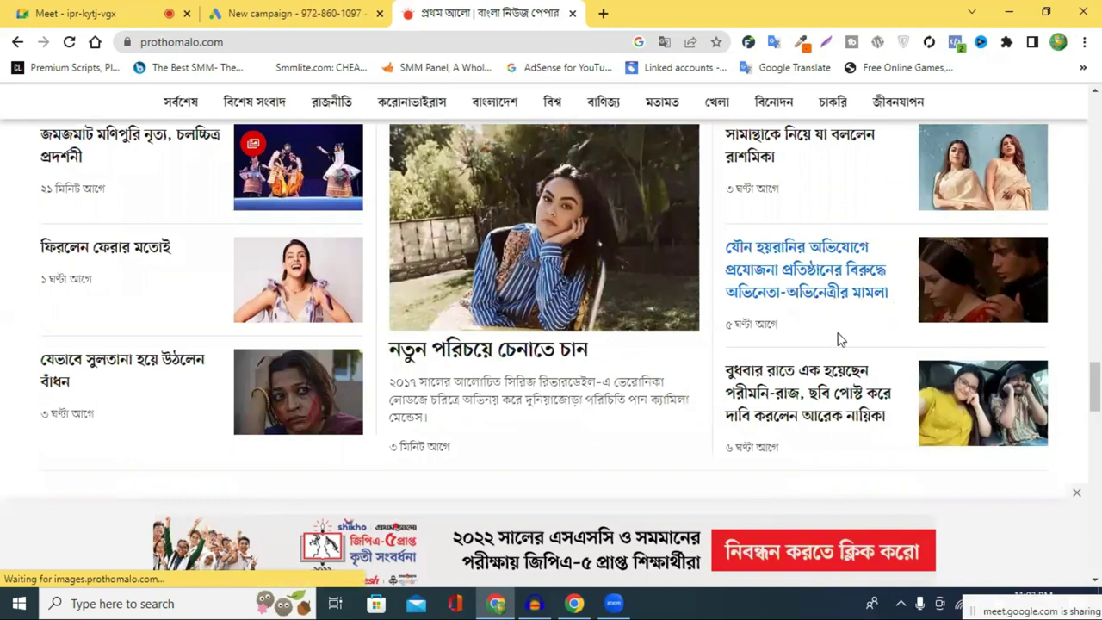
{"action": "scroll", "coordinate": [833, 336], "scroll_direction": "down", "scroll_amount": 2}
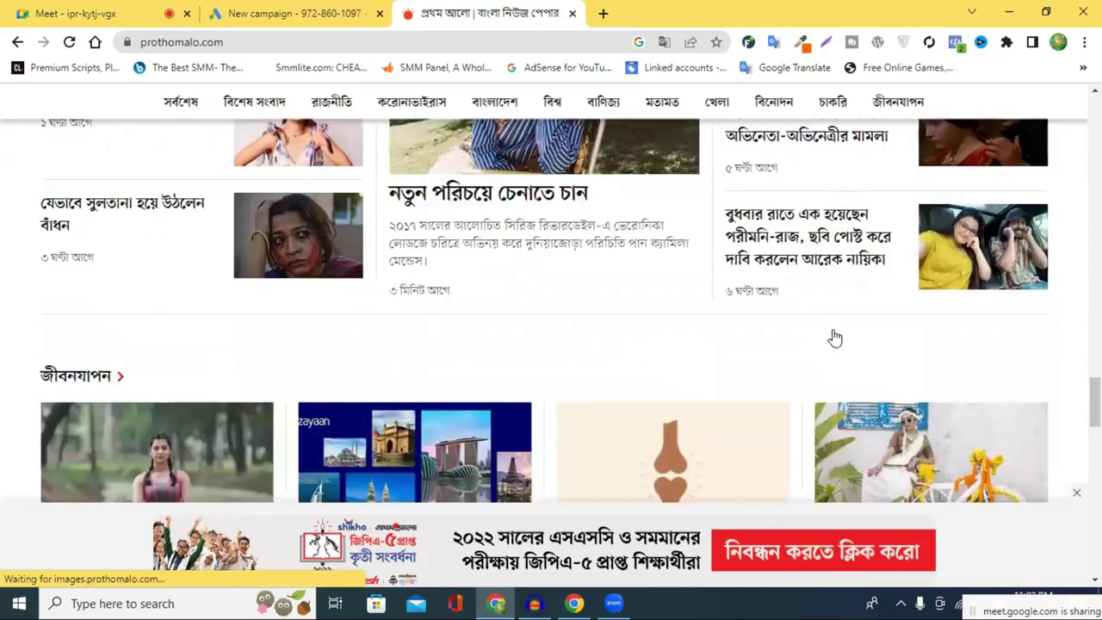
{"action": "scroll", "coordinate": [835, 338], "scroll_direction": "down", "scroll_amount": 2}
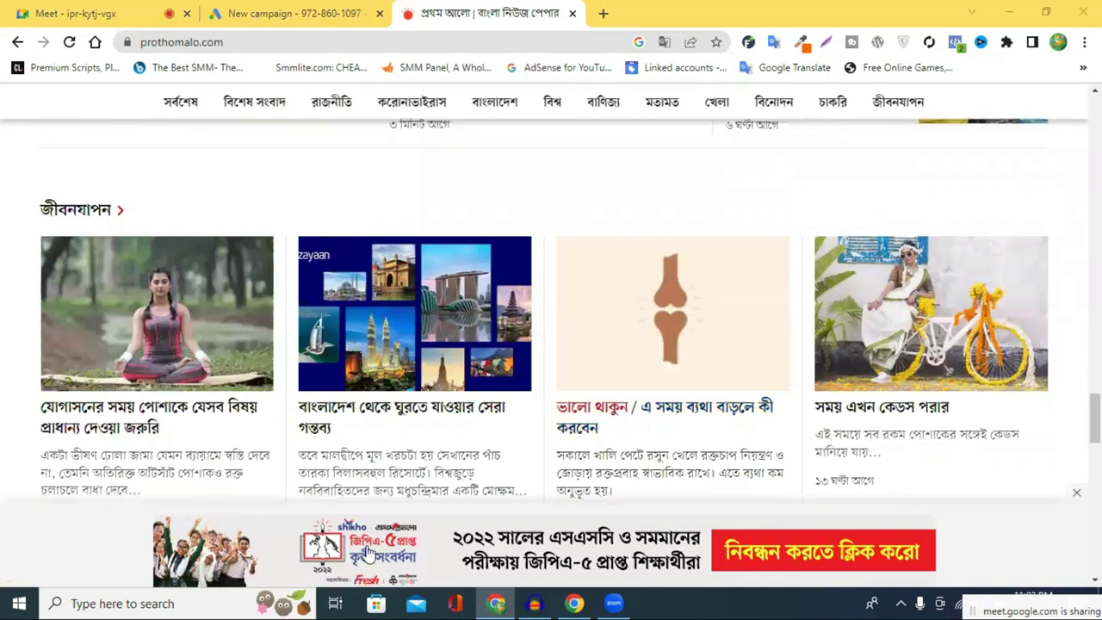
{"action": "scroll", "coordinate": [441, 514], "scroll_direction": "down", "scroll_amount": 1}
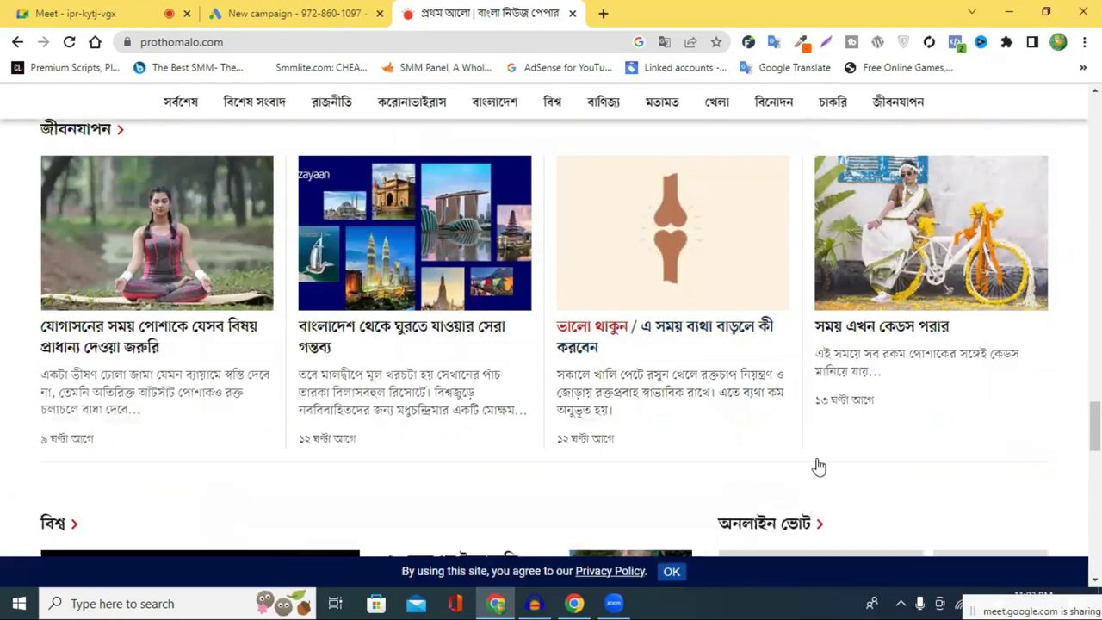
{"action": "scroll", "coordinate": [816, 468], "scroll_direction": "down", "scroll_amount": 3}
{"action": "scroll", "coordinate": [656, 428], "scroll_direction": "down", "scroll_amount": 1}
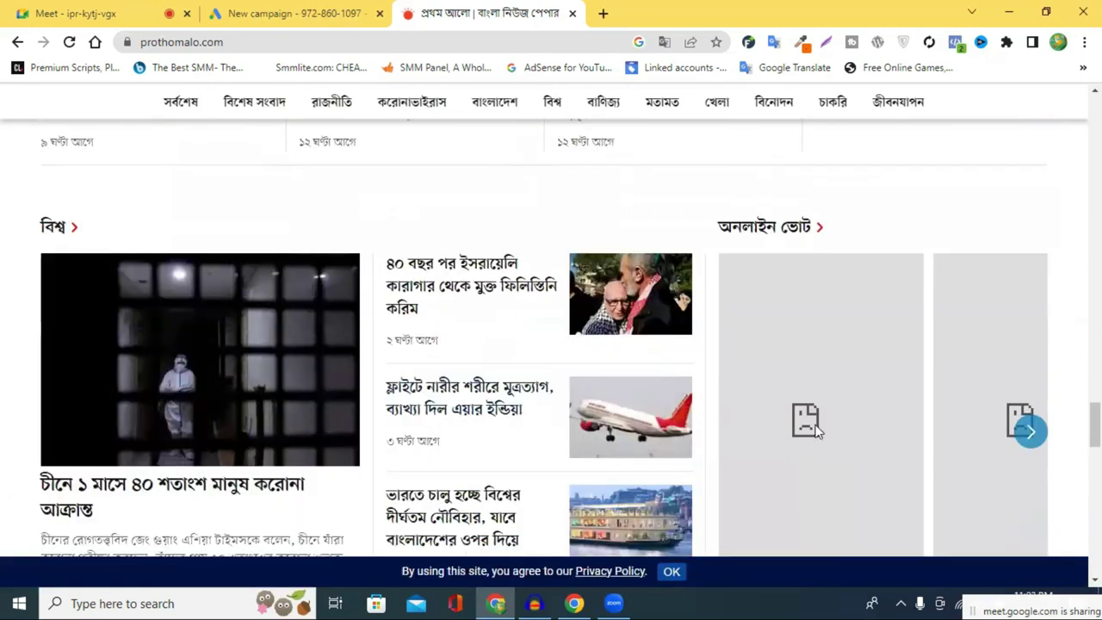
{"action": "scroll", "coordinate": [566, 413], "scroll_direction": "up", "scroll_amount": 10}
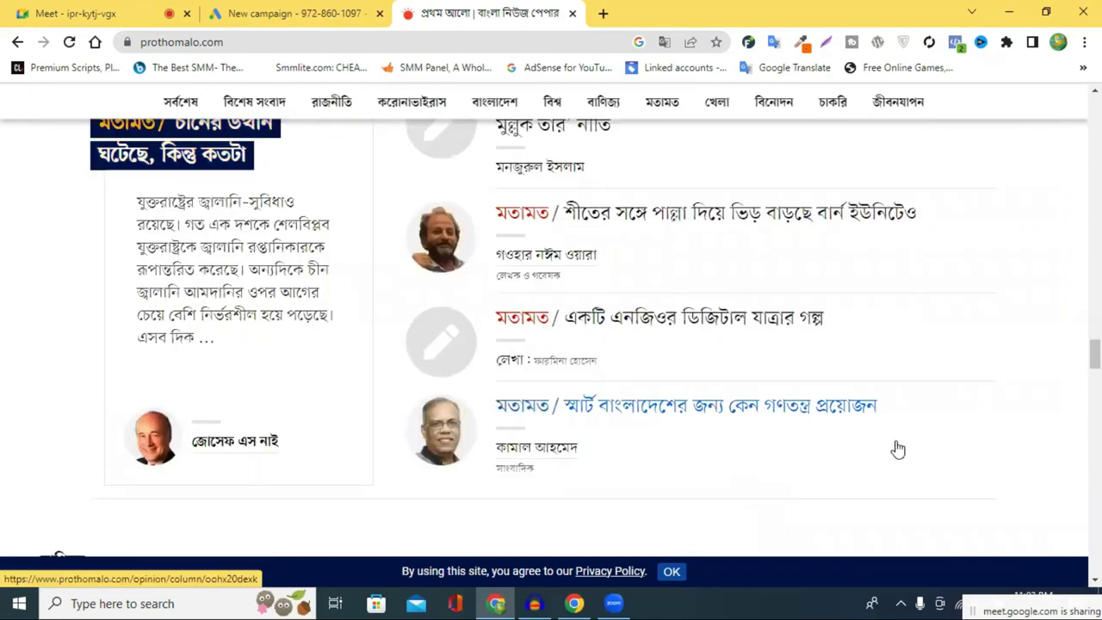
{"action": "scroll", "coordinate": [897, 449], "scroll_direction": "down", "scroll_amount": 1}
{"action": "scroll", "coordinate": [897, 448], "scroll_direction": "down", "scroll_amount": 5}
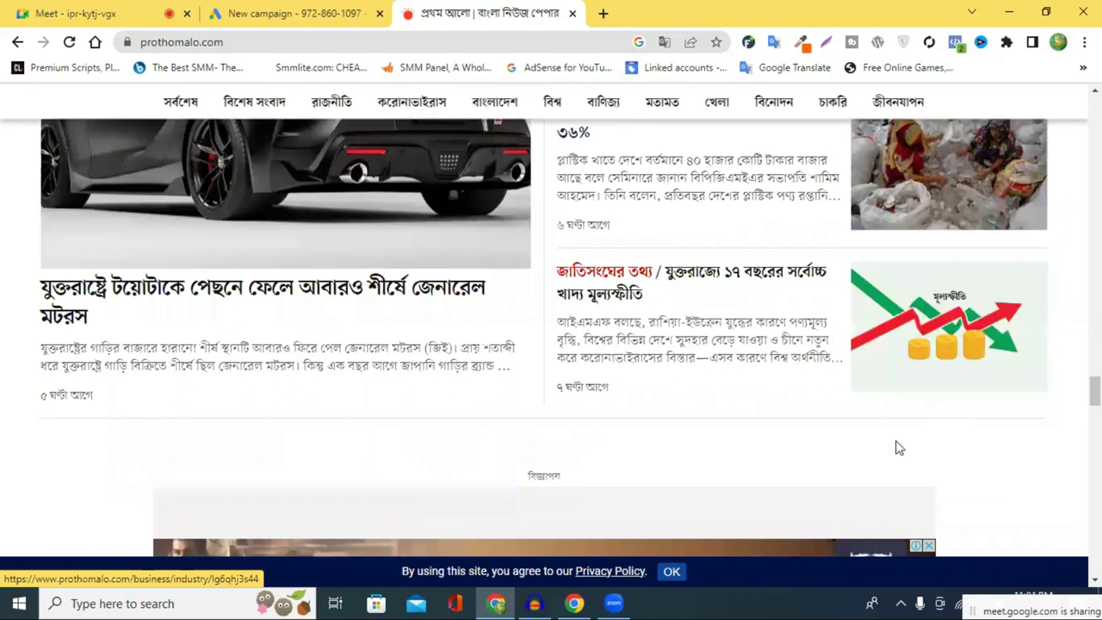
{"action": "scroll", "coordinate": [956, 362], "scroll_direction": "down", "scroll_amount": 1}
{"action": "scroll", "coordinate": [861, 418], "scroll_direction": "up", "scroll_amount": 2}
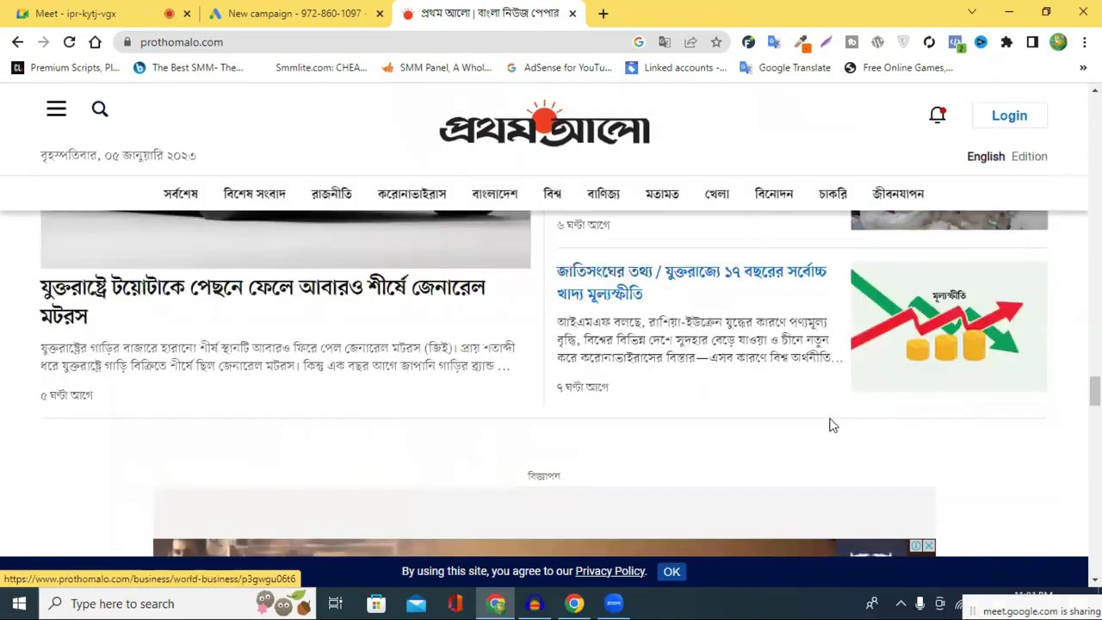
{"action": "scroll", "coordinate": [831, 423], "scroll_direction": "down", "scroll_amount": 3}
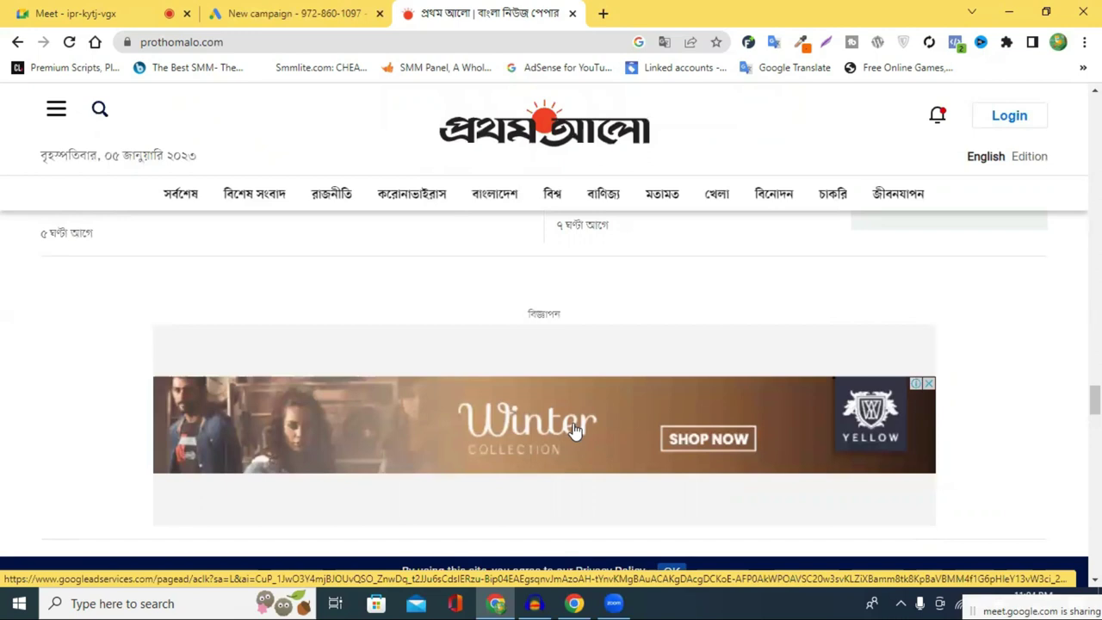
{"action": "scroll", "coordinate": [575, 431], "scroll_direction": "down", "scroll_amount": 5}
{"action": "scroll", "coordinate": [575, 430], "scroll_direction": "down", "scroll_amount": 4}
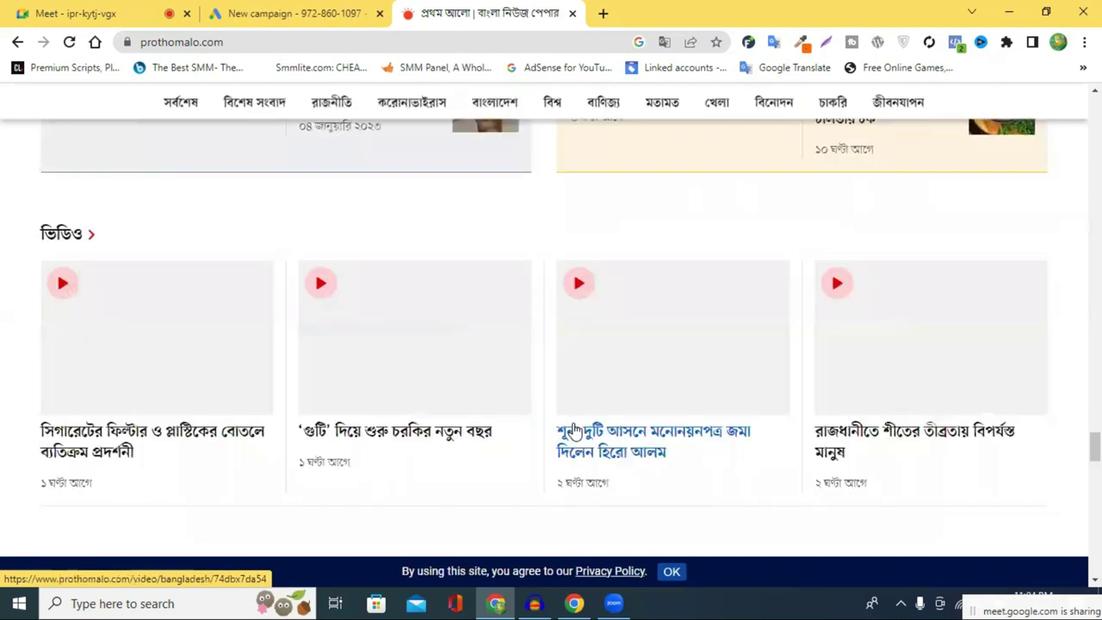
Examine the Winter Collection banner ad below the business section, then review the homepage back up to its header ads.
{"action": "scroll", "coordinate": [575, 430], "scroll_direction": "down", "scroll_amount": 5}
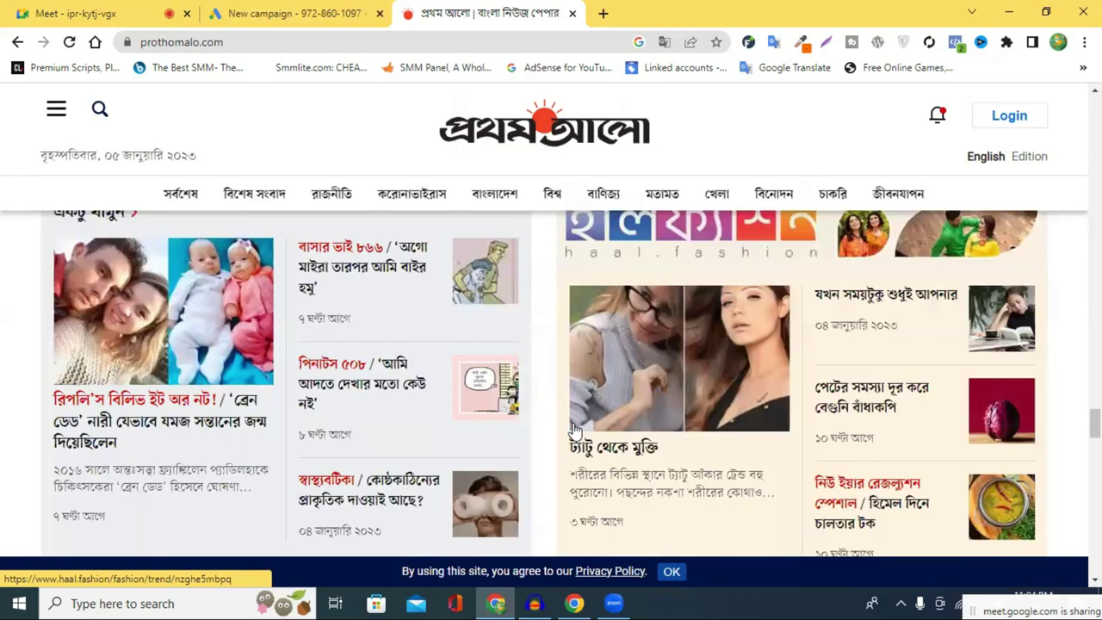
{"action": "scroll", "coordinate": [575, 431], "scroll_direction": "down", "scroll_amount": 4}
{"action": "scroll", "coordinate": [575, 431], "scroll_direction": "up", "scroll_amount": 2}
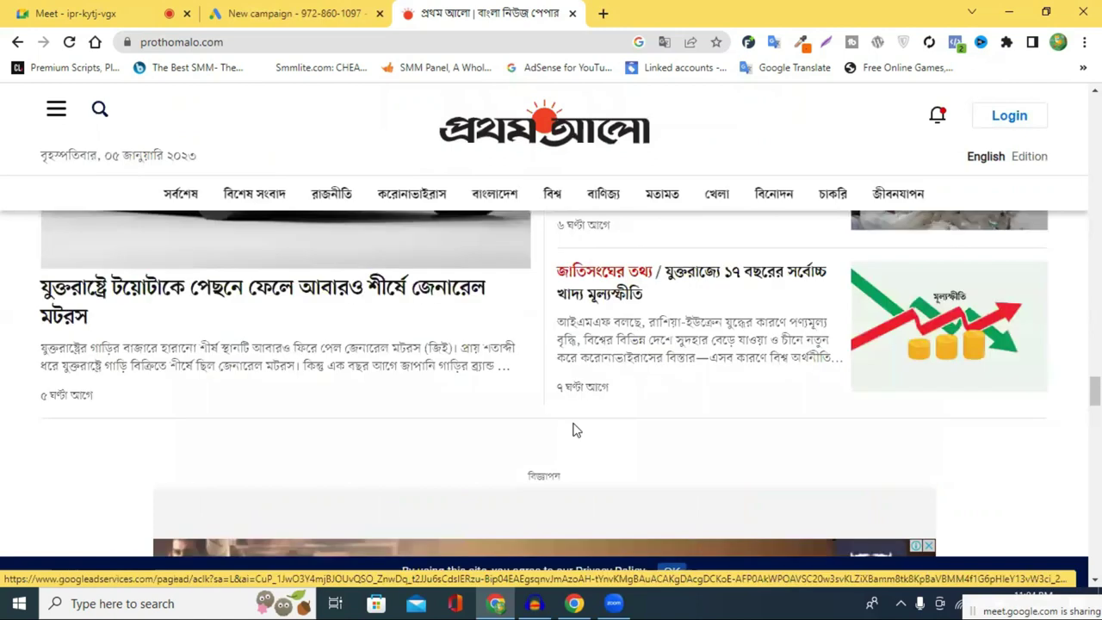
{"action": "scroll", "coordinate": [576, 431], "scroll_direction": "down", "scroll_amount": 3}
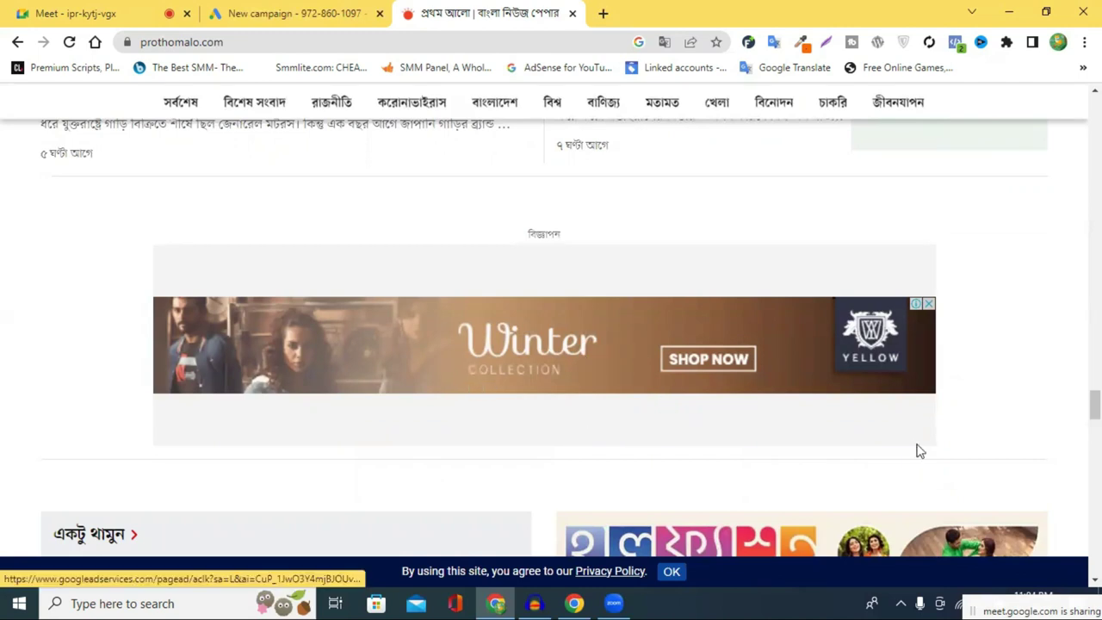
{"action": "scroll", "coordinate": [517, 456], "scroll_direction": "up", "scroll_amount": 1}
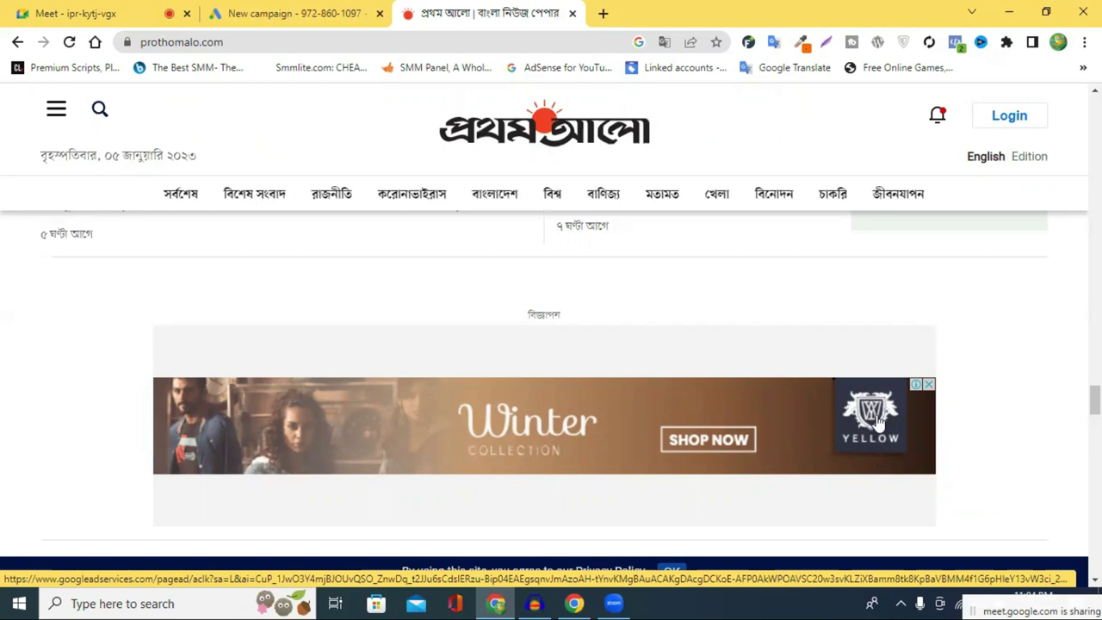
{"action": "scroll", "coordinate": [865, 422], "scroll_direction": "up", "scroll_amount": 5}
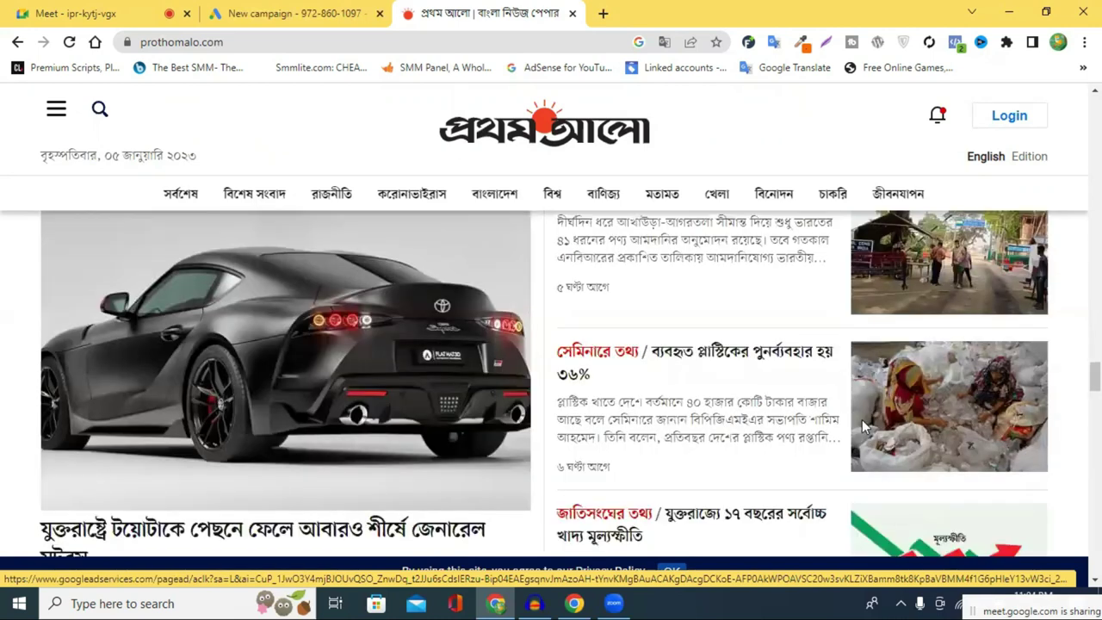
{"action": "scroll", "coordinate": [864, 422], "scroll_direction": "up", "scroll_amount": 8}
{"action": "scroll", "coordinate": [865, 427], "scroll_direction": "up", "scroll_amount": 5}
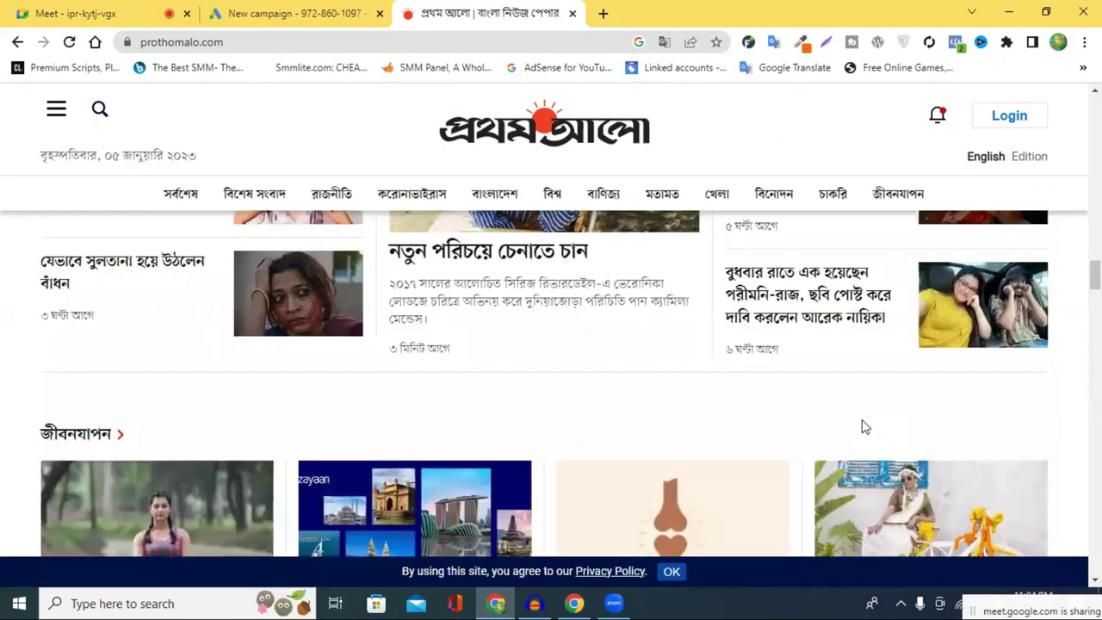
{"action": "scroll", "coordinate": [865, 427], "scroll_direction": "up", "scroll_amount": 5}
{"action": "scroll", "coordinate": [866, 427], "scroll_direction": "up", "scroll_amount": 5}
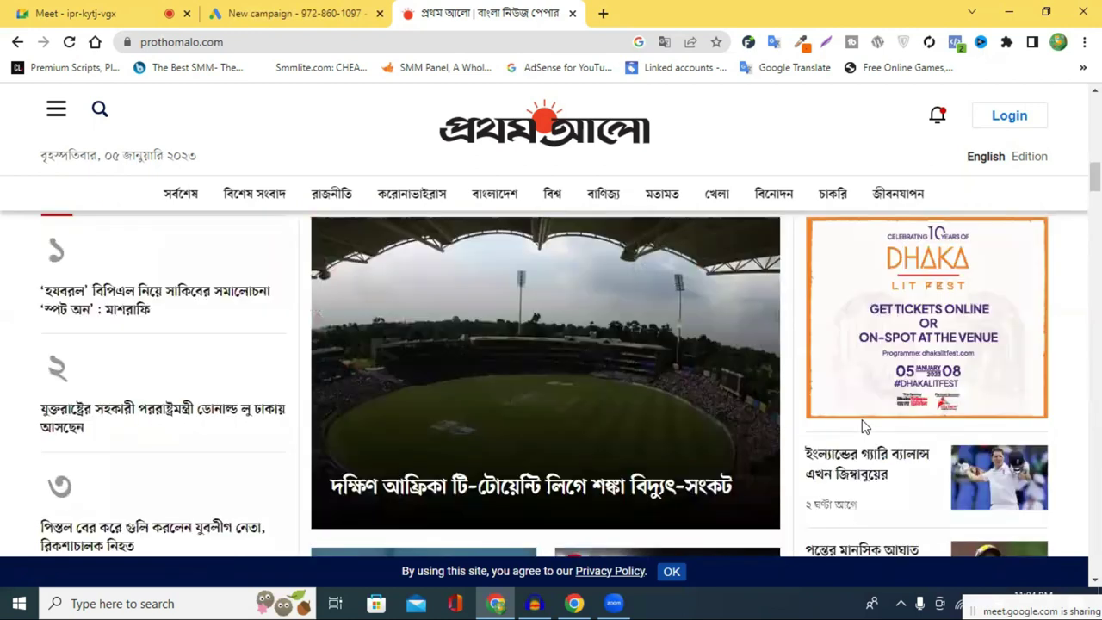
{"action": "scroll", "coordinate": [863, 426], "scroll_direction": "up", "scroll_amount": 5}
{"action": "scroll", "coordinate": [863, 426], "scroll_direction": "up", "scroll_amount": 5}
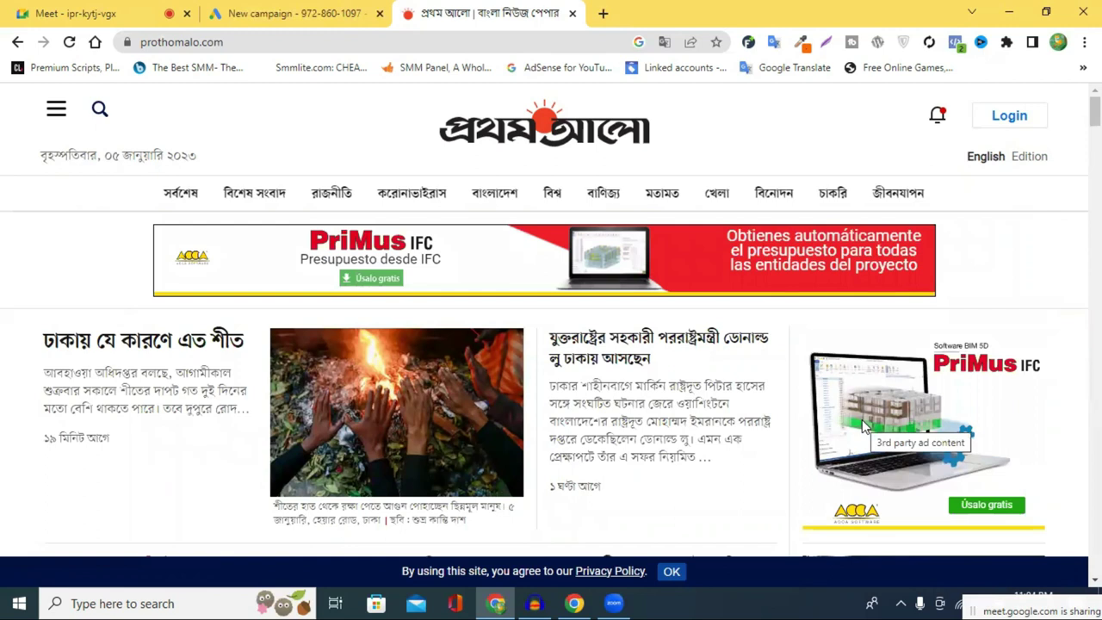
Examine the Dhaka Lit Fest ad beside the sports section and the Yellow ad beside the national news section.
{"action": "scroll", "coordinate": [812, 426], "scroll_direction": "down", "scroll_amount": 5}
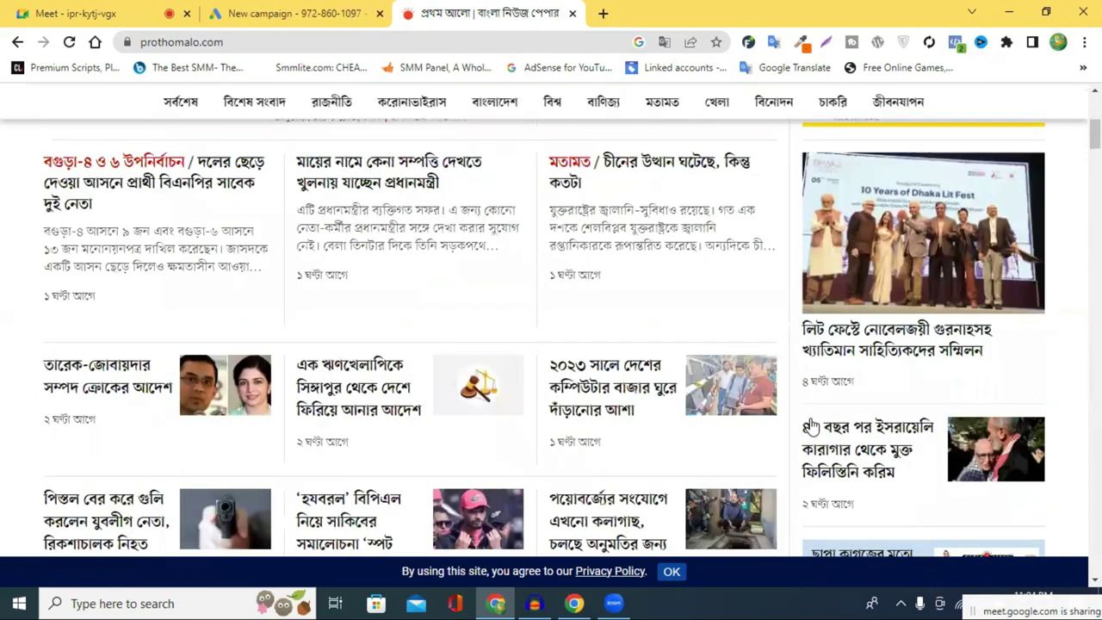
{"action": "scroll", "coordinate": [811, 426], "scroll_direction": "down", "scroll_amount": 5}
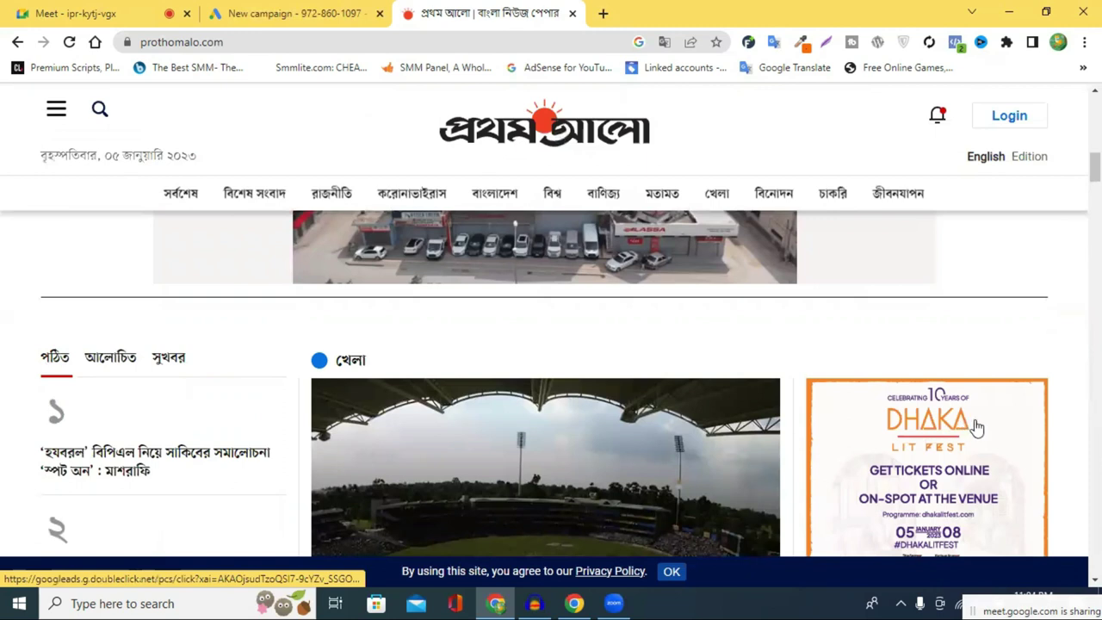
{"action": "scroll", "coordinate": [943, 422], "scroll_direction": "down", "scroll_amount": 2}
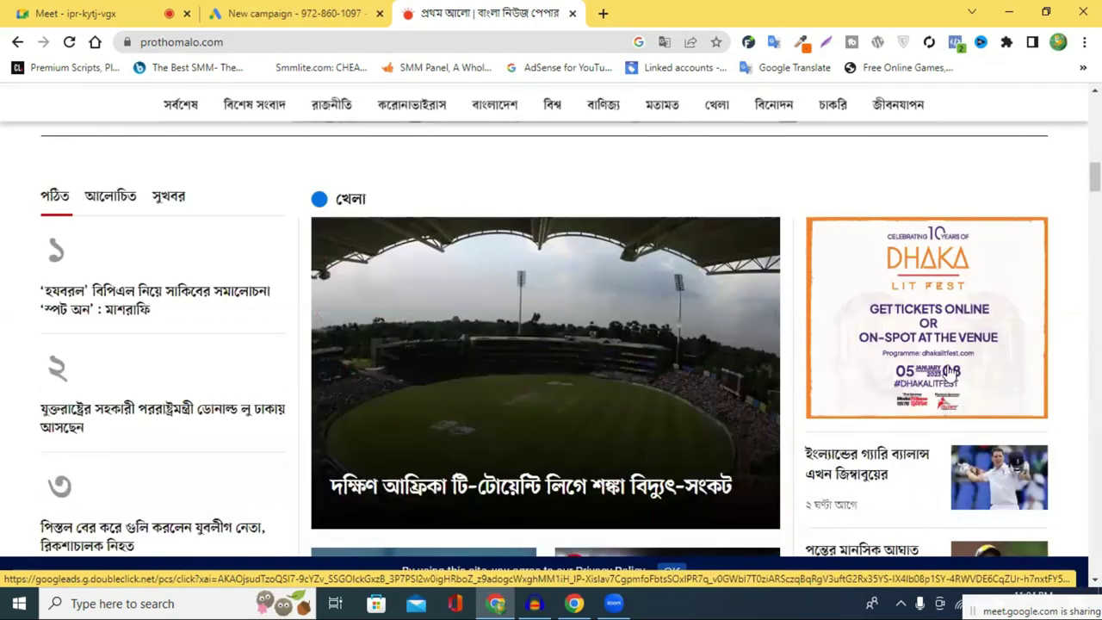
{"action": "scroll", "coordinate": [943, 396], "scroll_direction": "up", "scroll_amount": 1}
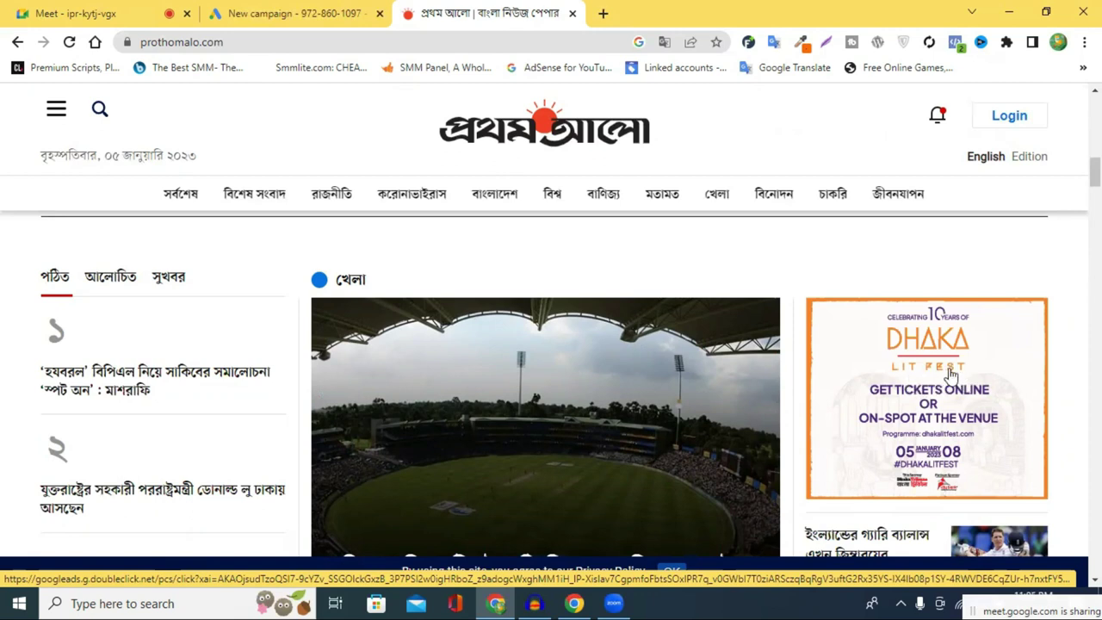
{"action": "scroll", "coordinate": [951, 376], "scroll_direction": "down", "scroll_amount": 2}
{"action": "scroll", "coordinate": [949, 367], "scroll_direction": "down", "scroll_amount": 5}
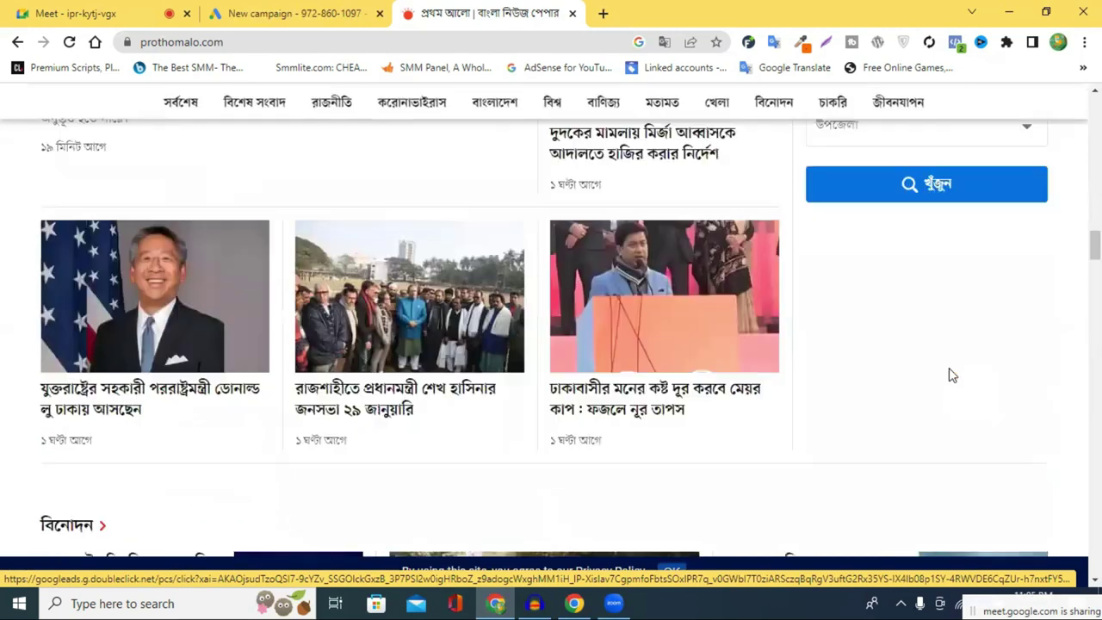
{"action": "scroll", "coordinate": [949, 366], "scroll_direction": "up", "scroll_amount": 3}
{"action": "scroll", "coordinate": [964, 403], "scroll_direction": "down", "scroll_amount": 3}
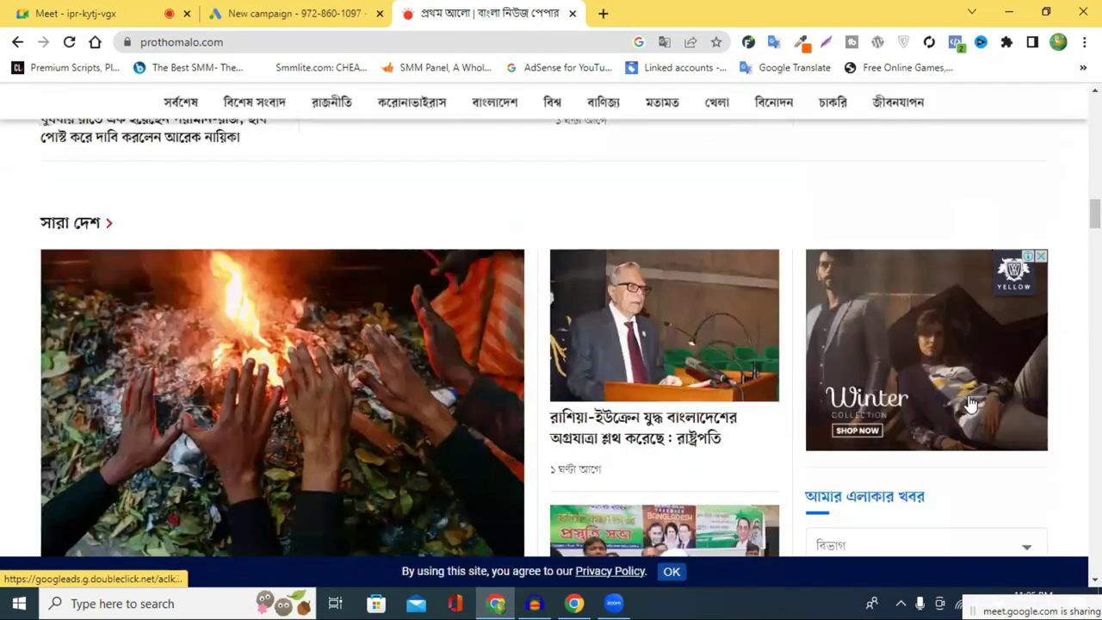
Compare the banner placement below the business section with the square Yellow ad beside the national news section.
{"action": "scroll", "coordinate": [970, 403], "scroll_direction": "down", "scroll_amount": 5}
{"action": "scroll", "coordinate": [971, 402], "scroll_direction": "down", "scroll_amount": 5}
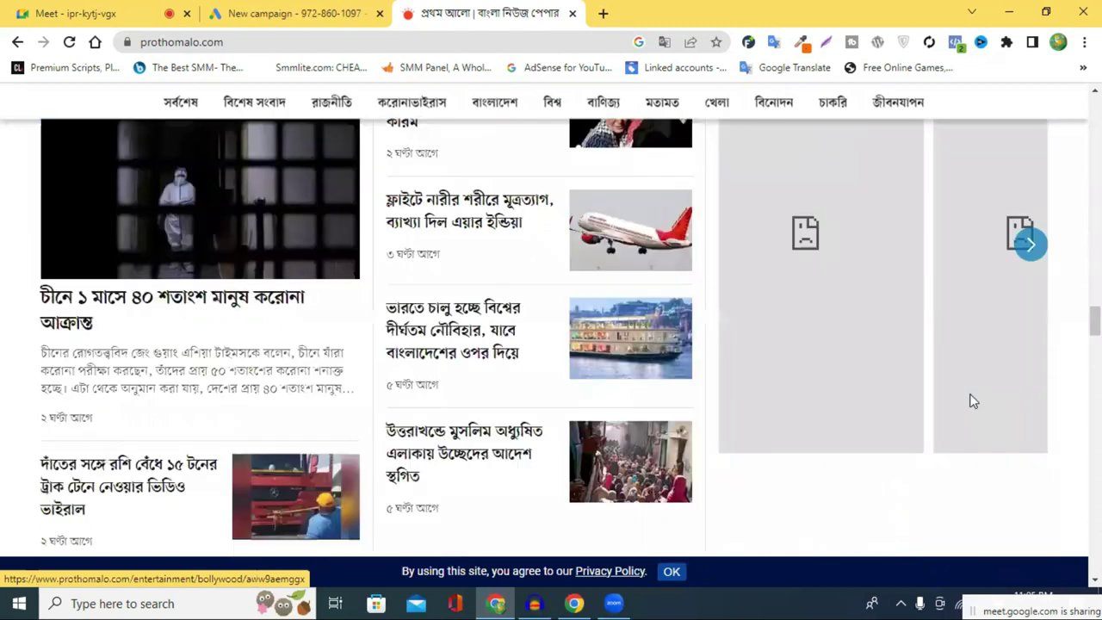
{"action": "scroll", "coordinate": [972, 401], "scroll_direction": "down", "scroll_amount": 5}
{"action": "scroll", "coordinate": [973, 401], "scroll_direction": "down", "scroll_amount": 5}
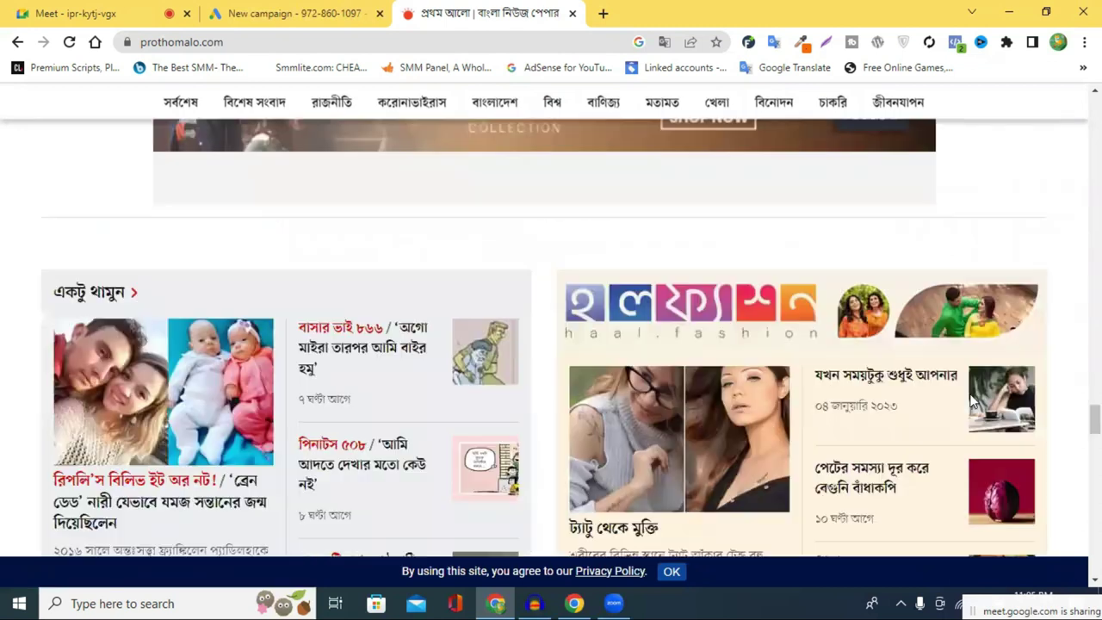
{"action": "scroll", "coordinate": [970, 399], "scroll_direction": "up", "scroll_amount": 4}
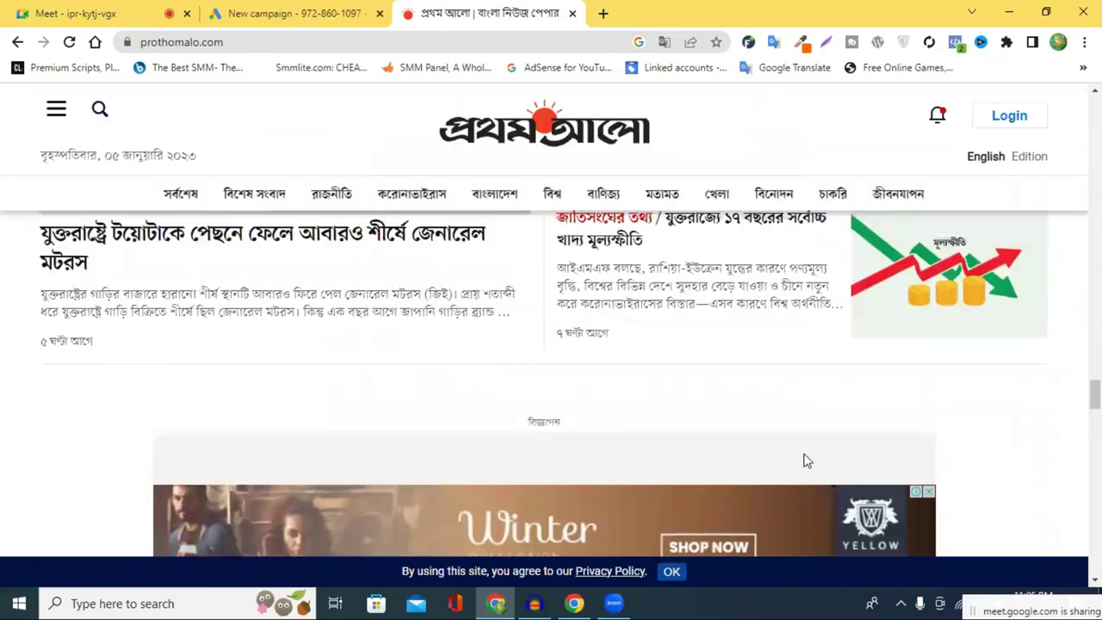
{"action": "scroll", "coordinate": [861, 452], "scroll_direction": "up", "scroll_amount": 5}
{"action": "scroll", "coordinate": [950, 454], "scroll_direction": "up", "scroll_amount": 5}
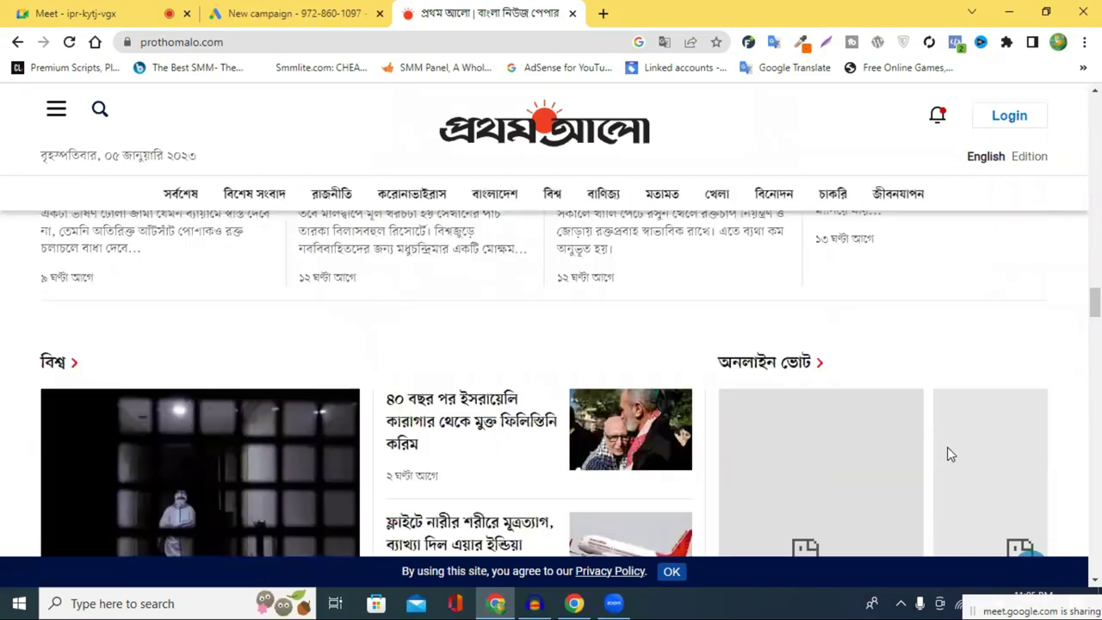
{"action": "scroll", "coordinate": [951, 454], "scroll_direction": "up", "scroll_amount": 4}
{"action": "scroll", "coordinate": [951, 454], "scroll_direction": "down", "scroll_amount": 5}
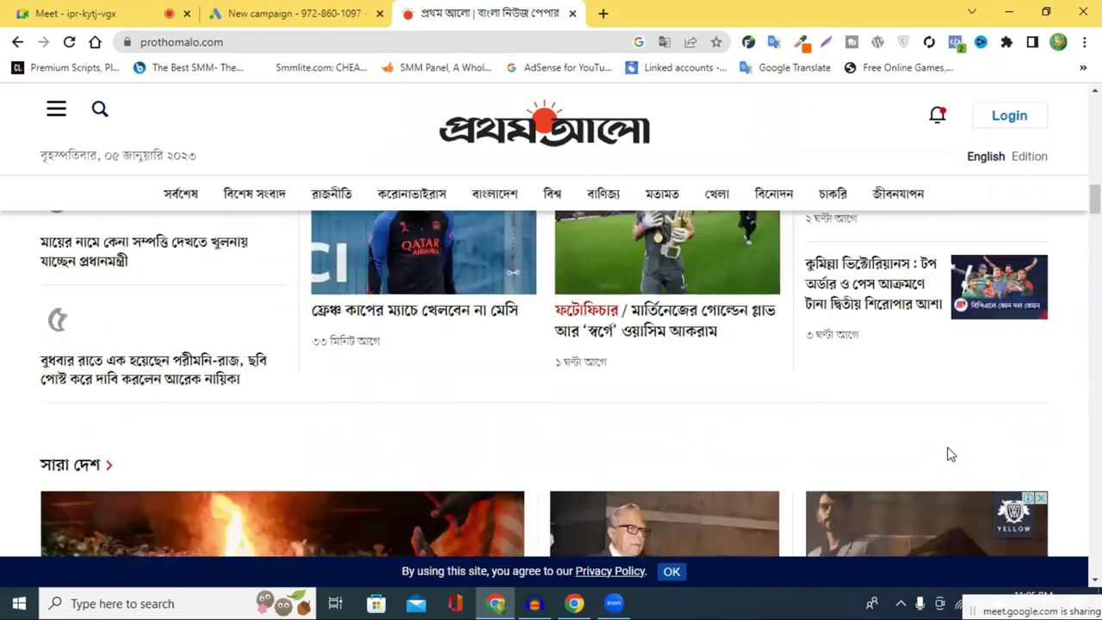
{"action": "scroll", "coordinate": [878, 435], "scroll_direction": "down", "scroll_amount": 2}
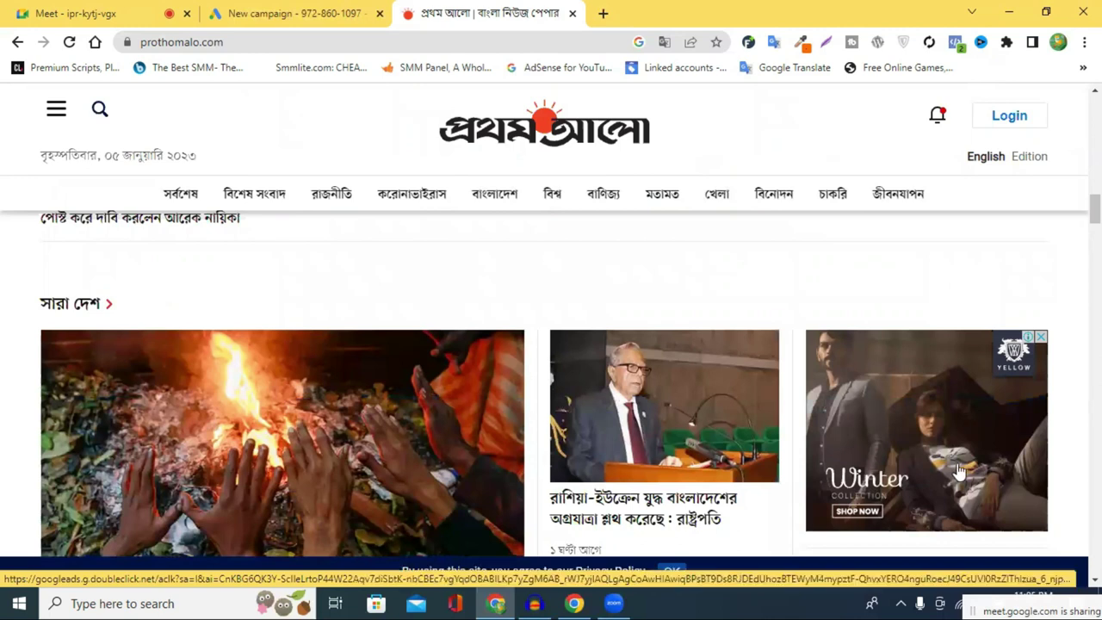
Examine the wide Yellow Winter Collection banner between the business section and the feature sections.
{"action": "scroll", "coordinate": [736, 435], "scroll_direction": "down", "scroll_amount": 5}
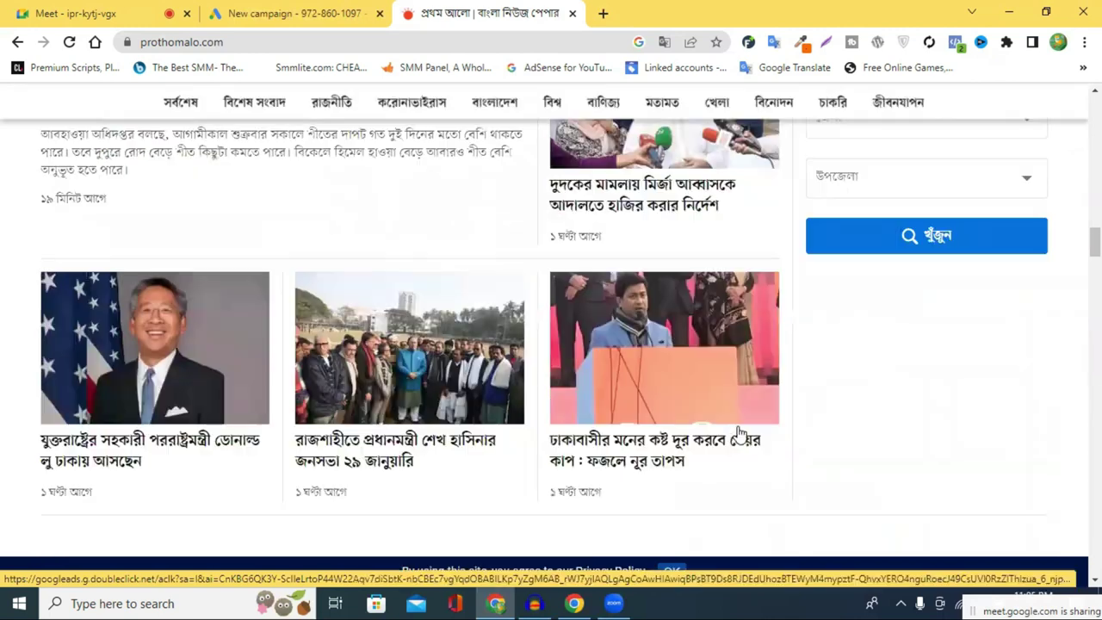
{"action": "scroll", "coordinate": [525, 449], "scroll_direction": "down", "scroll_amount": 5}
{"action": "scroll", "coordinate": [524, 447], "scroll_direction": "down", "scroll_amount": 5}
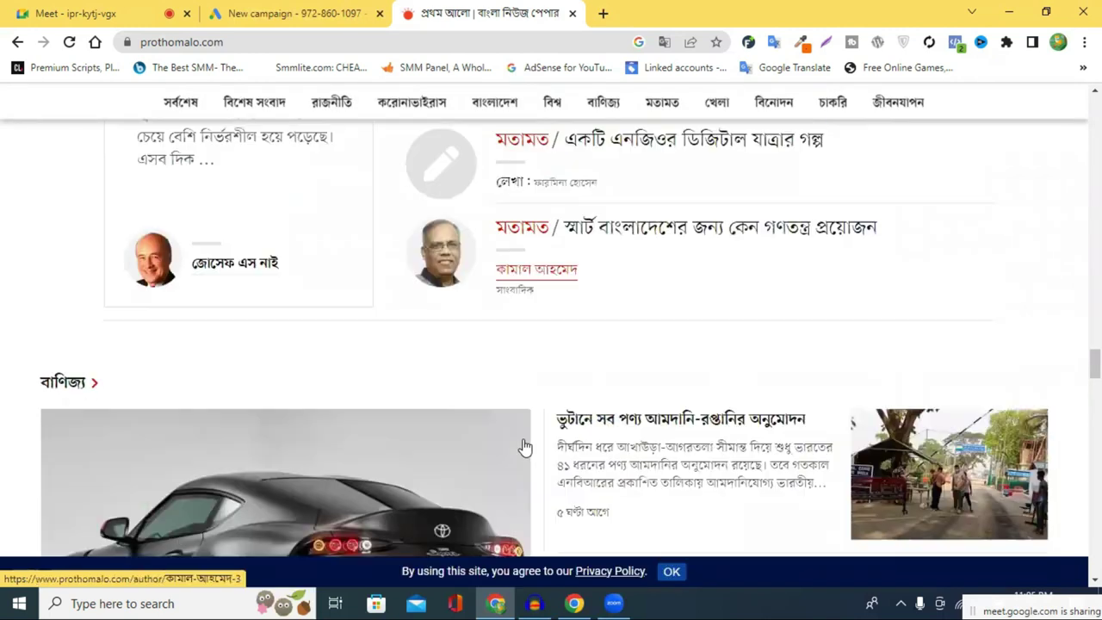
{"action": "scroll", "coordinate": [428, 382], "scroll_direction": "down", "scroll_amount": 5}
{"action": "scroll", "coordinate": [426, 437], "scroll_direction": "up", "scroll_amount": 3}
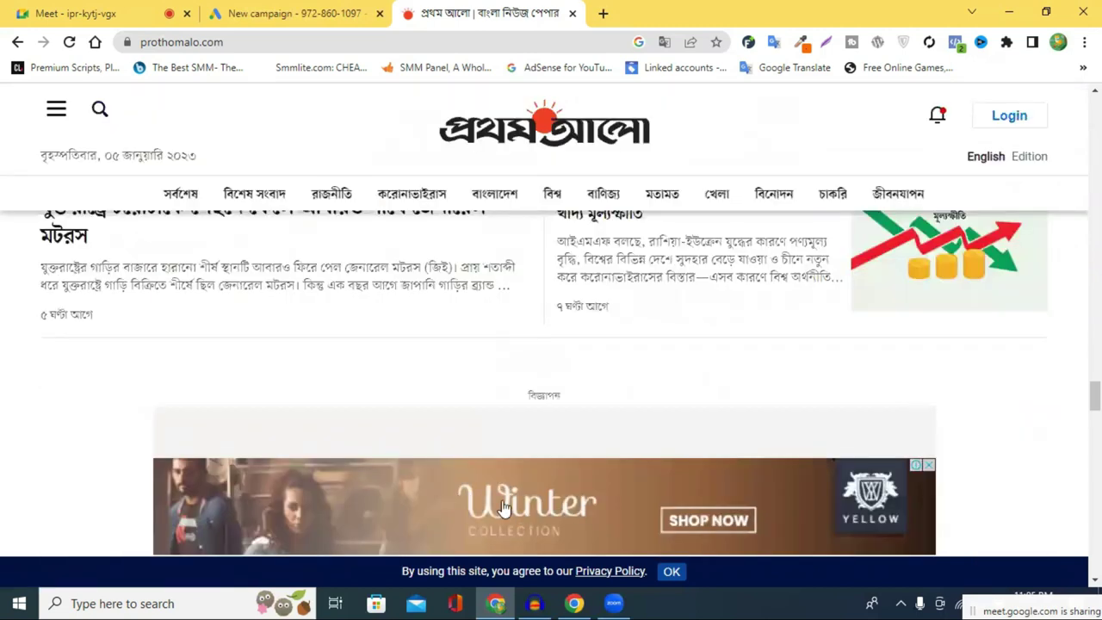
{"action": "scroll", "coordinate": [552, 443], "scroll_direction": "down", "scroll_amount": 1}
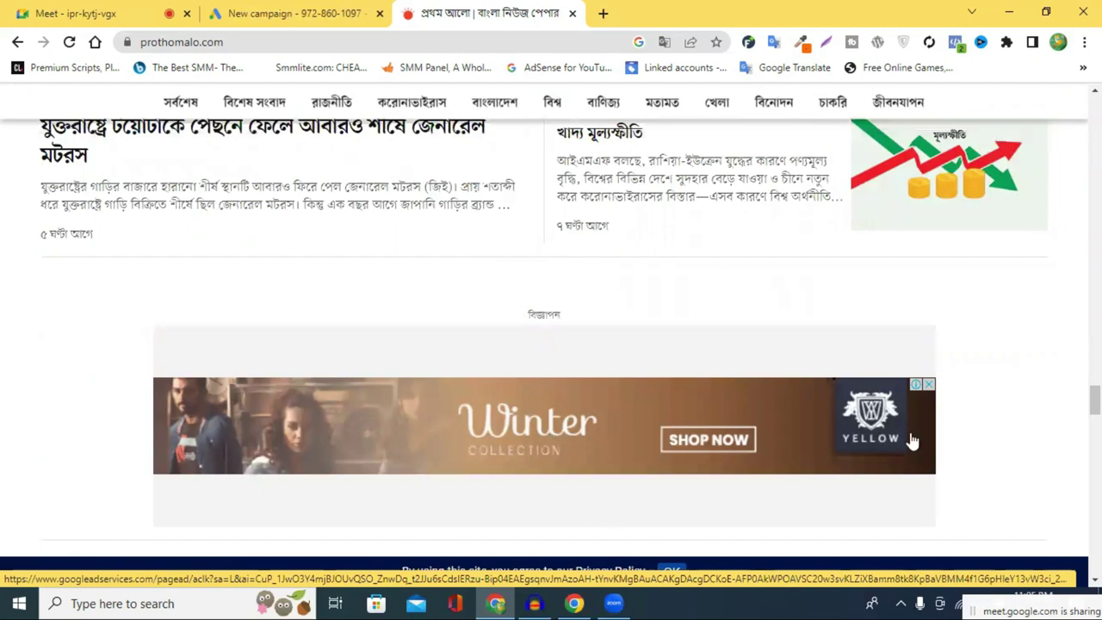
{"action": "scroll", "coordinate": [997, 490], "scroll_direction": "up", "scroll_amount": 2}
{"action": "scroll", "coordinate": [999, 491], "scroll_direction": "down", "scroll_amount": 3}
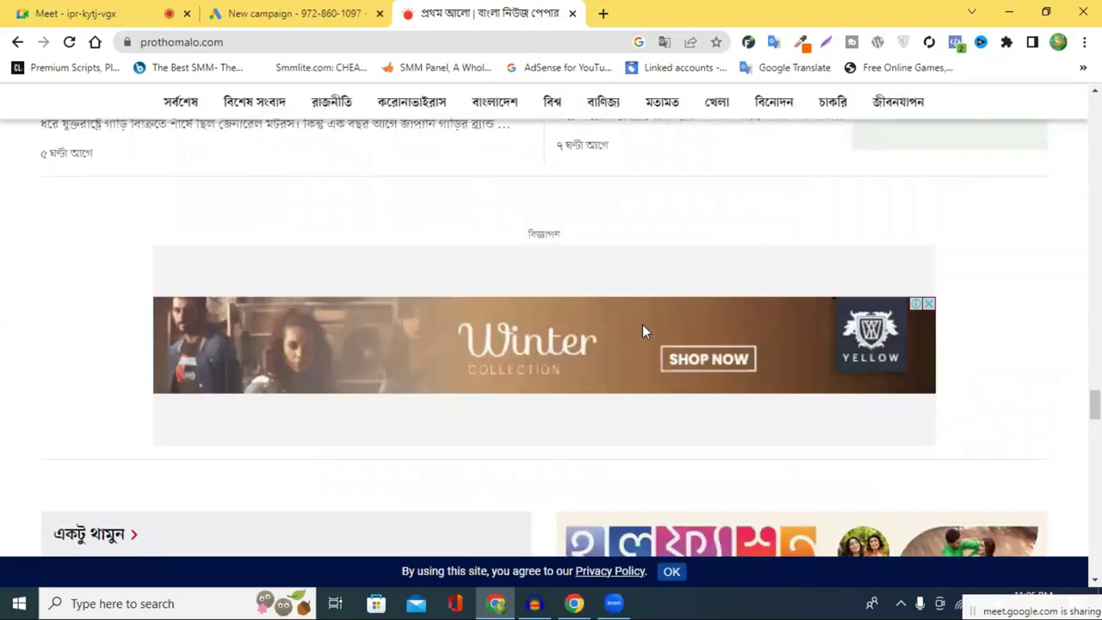
Return to the new Google Ads campaign and choose the Brand awareness and reach objective with the Display campaign type.
{"action": "key", "text": "ctrl+shift+Tab"}
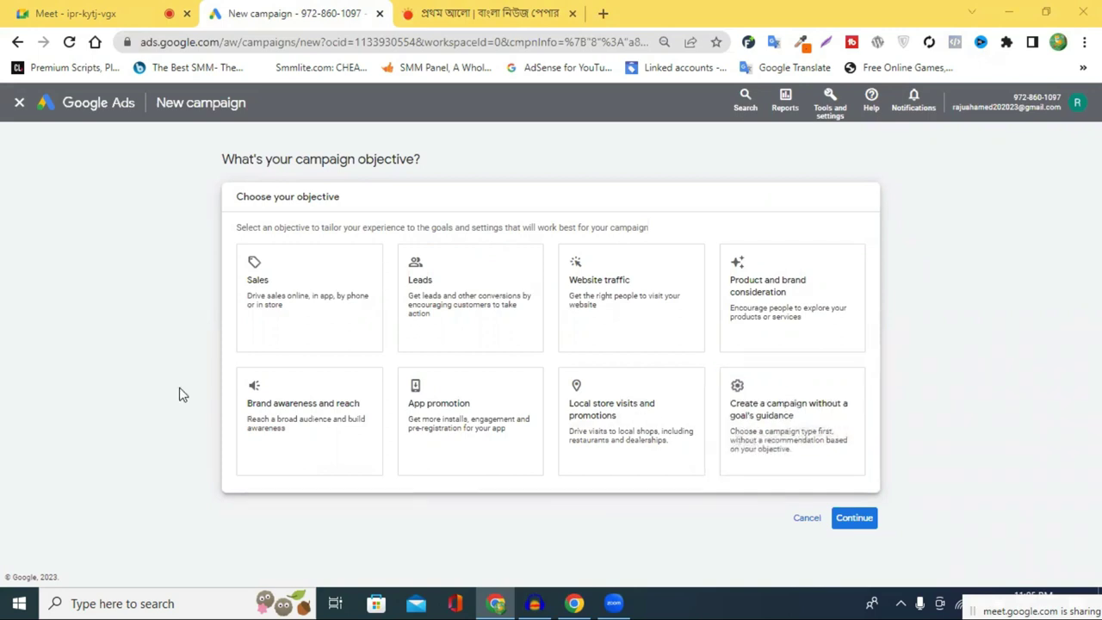
{"action": "left_click", "coordinate": [284, 405]}
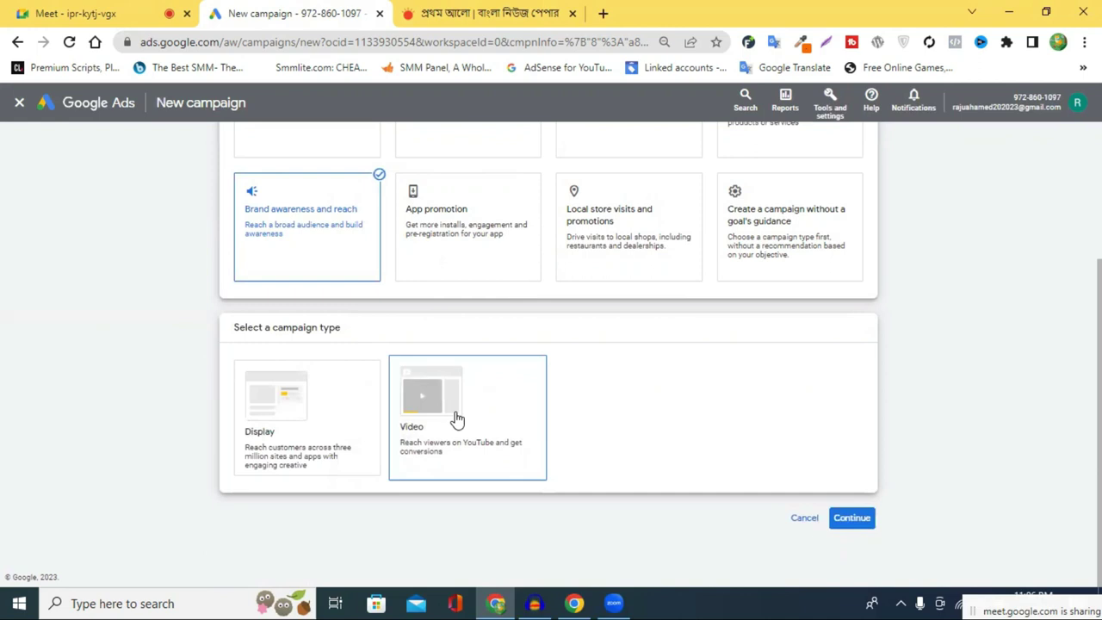
{"action": "left_click", "coordinate": [287, 413]}
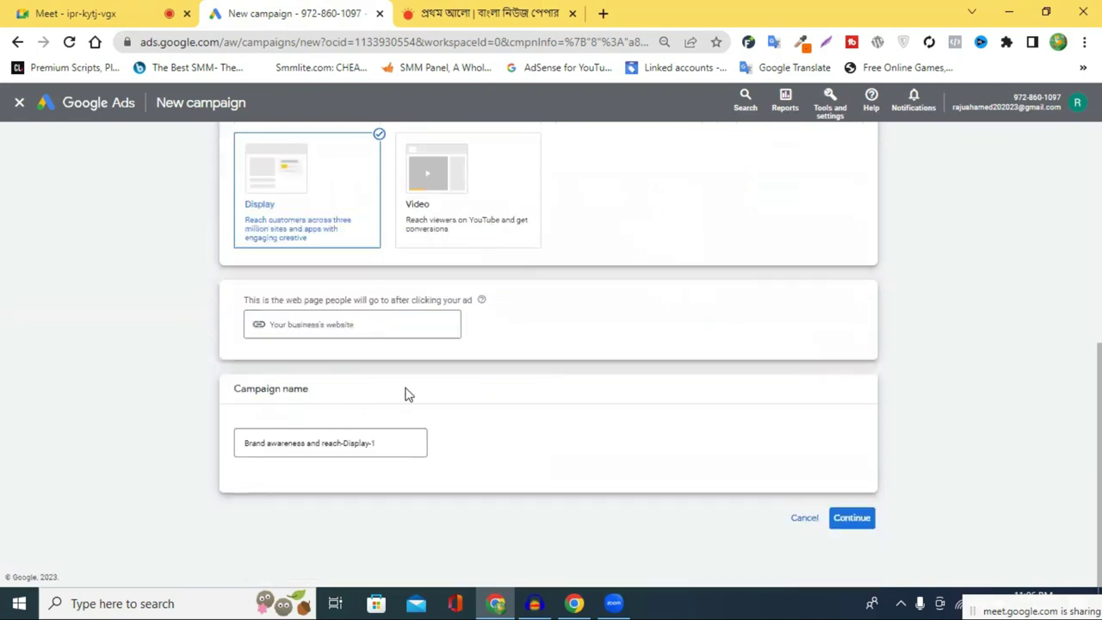
Copy the domain fiverr.com from an address suggestion in a new browser tab for the campaign's business website.
{"action": "left_click", "coordinate": [312, 323]}
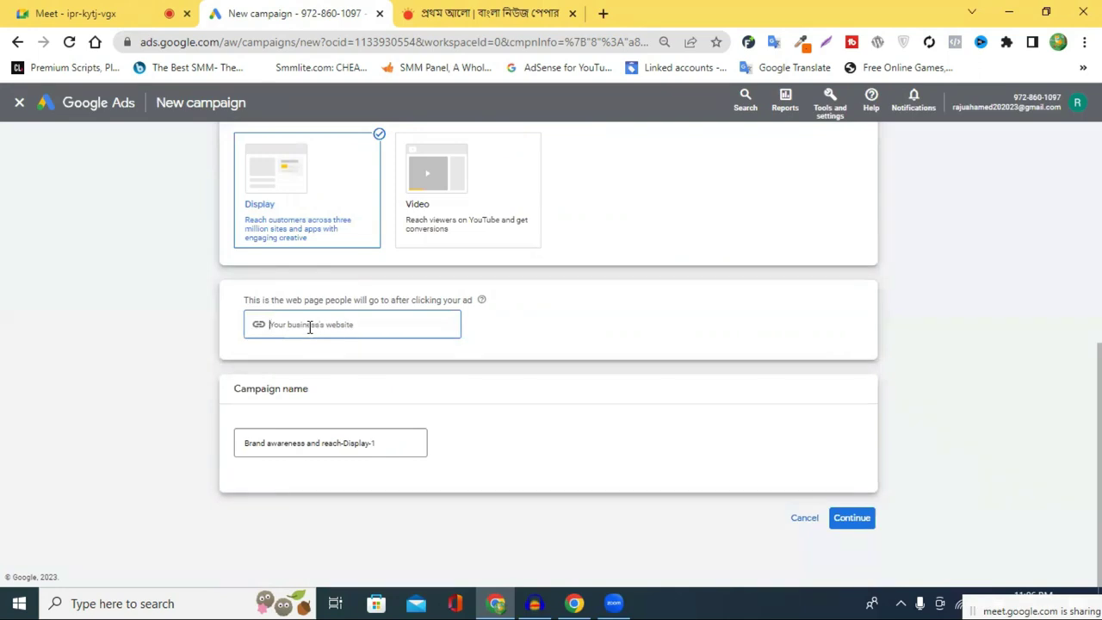
{"action": "left_click", "coordinate": [604, 14]}
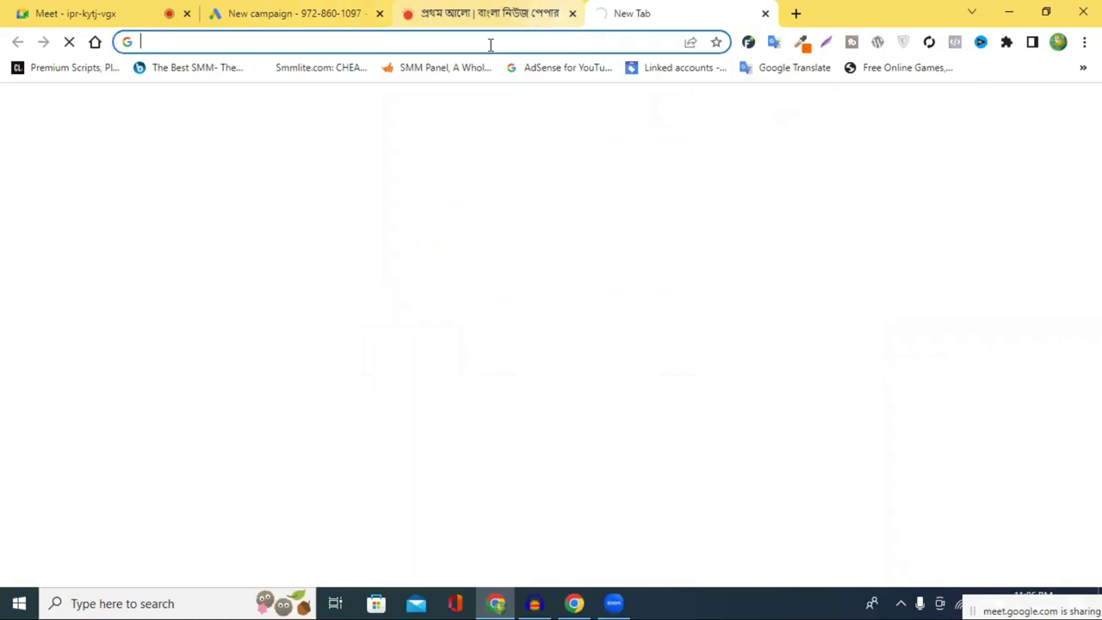
{"action": "left_click", "coordinate": [490, 45]}
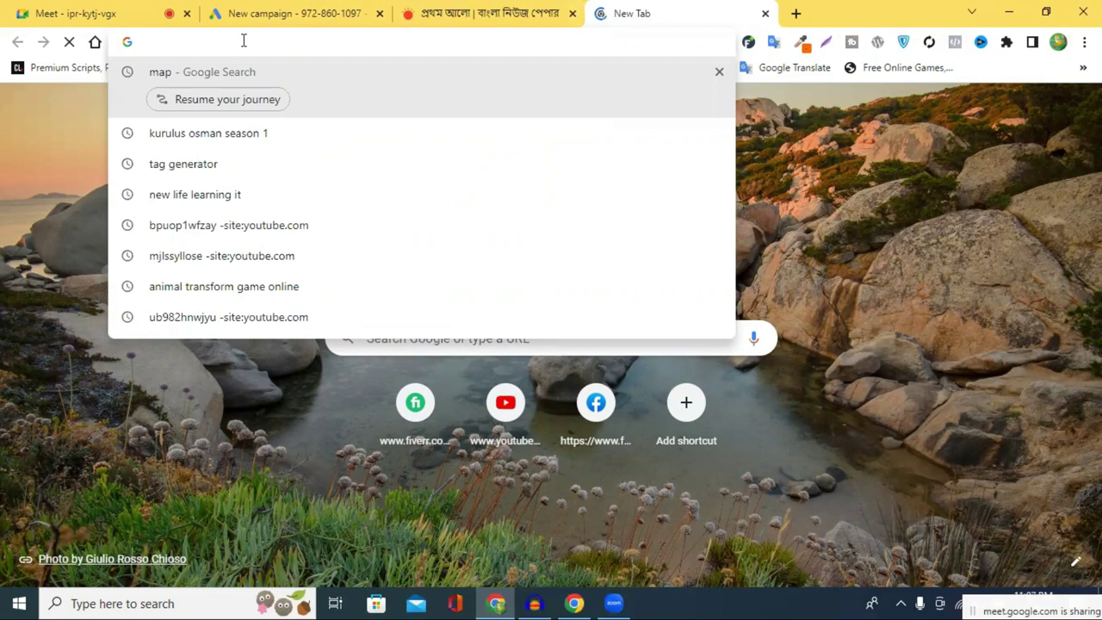
{"action": "type", "text": "ff"}
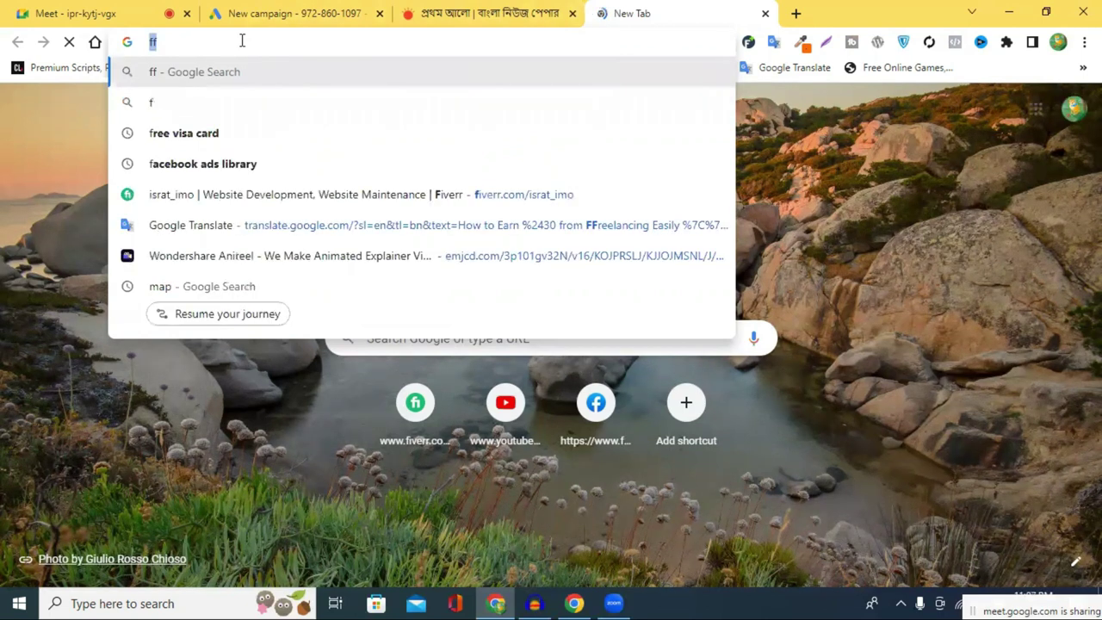
{"action": "key", "text": "BackSpace"}
{"action": "key", "text": "BackSpace"}
{"action": "type", "text": "f"}
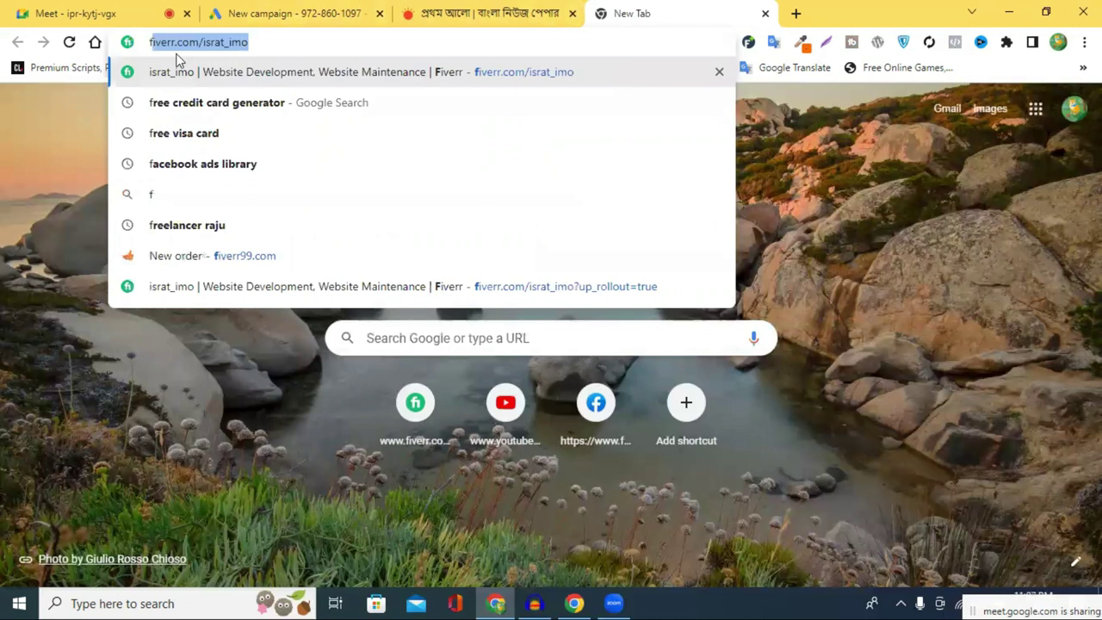
{"action": "left_click", "coordinate": [200, 40]}
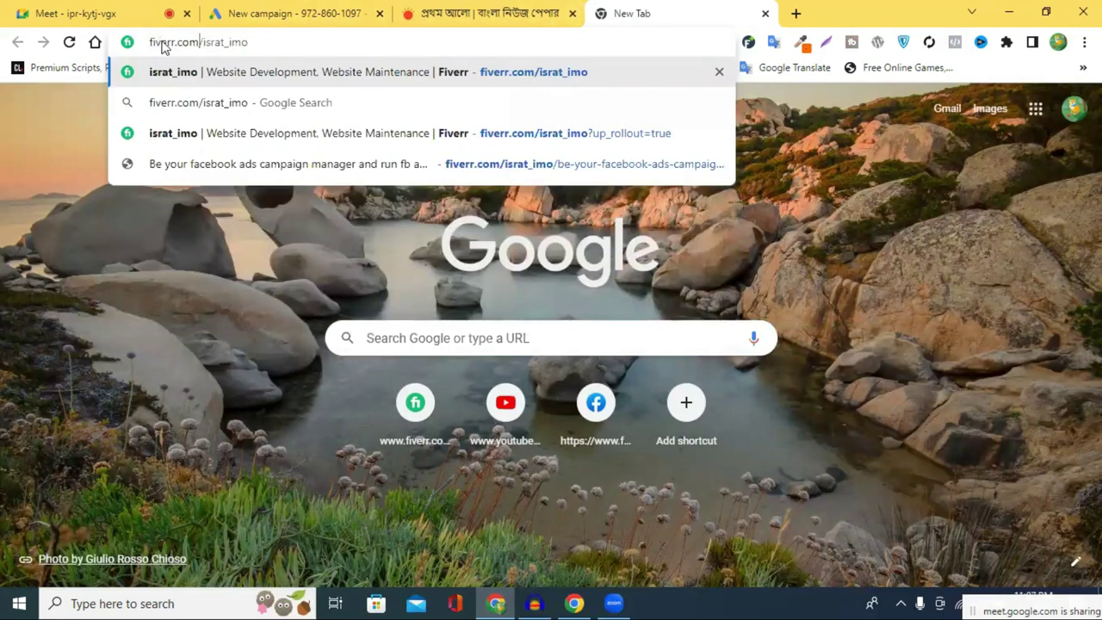
{"action": "key", "text": "shift+Home"}
{"action": "key", "text": "ctrl+c"}
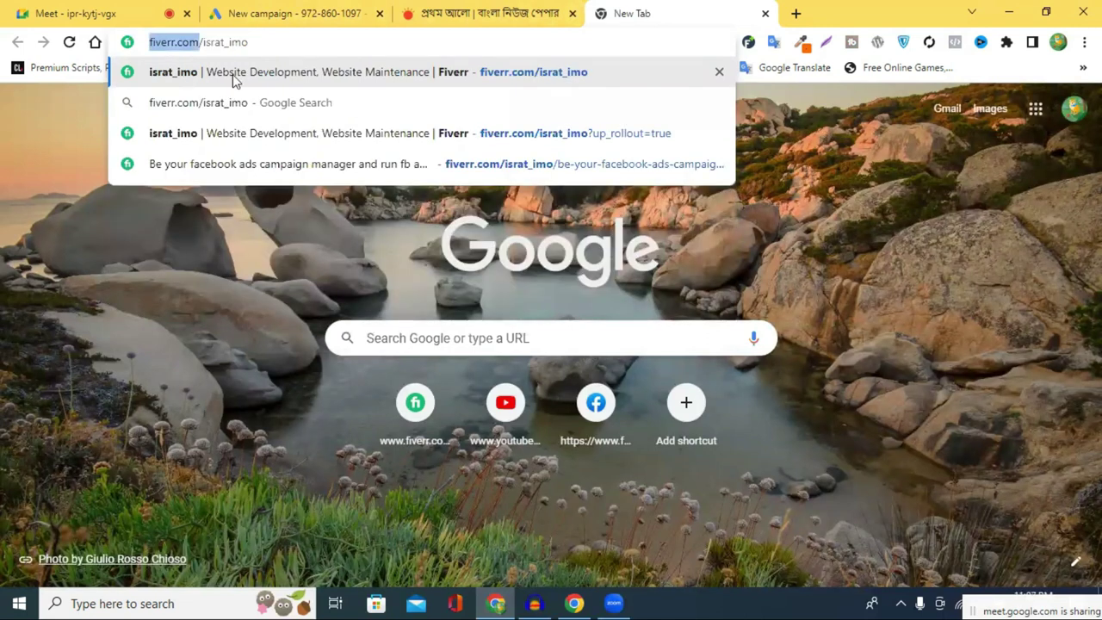
Return to the Google Ads campaign and enter fiverr.com as the web page people reach after clicking the ad.
{"action": "key", "text": "BackSpace"}
{"action": "key", "text": "ctrl+shift+Tab"}
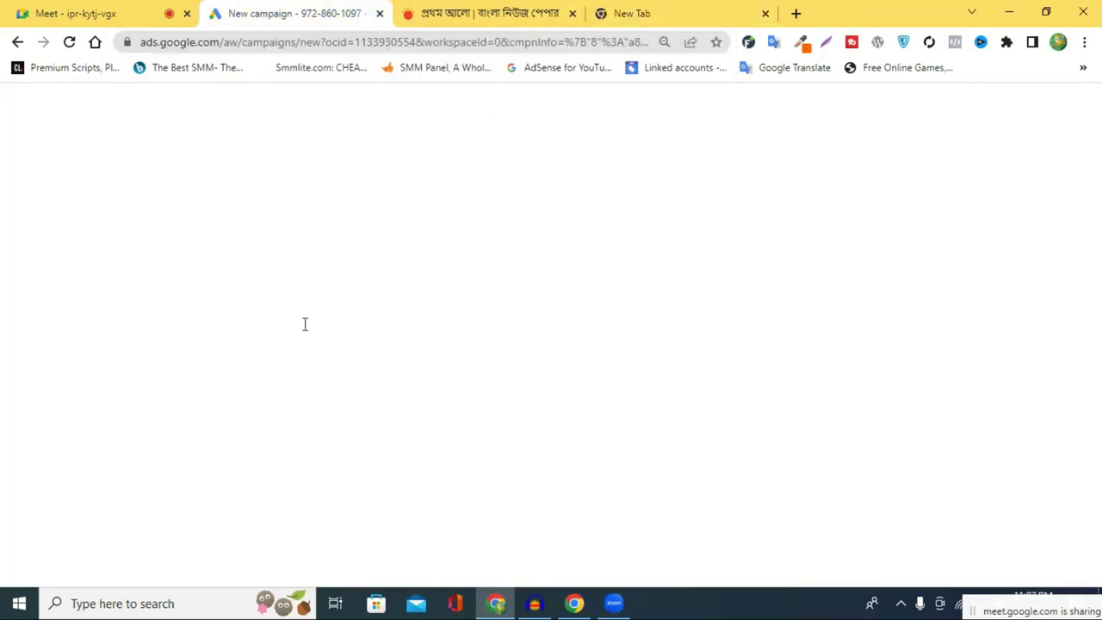
{"action": "left_click", "coordinate": [305, 325]}
{"action": "key", "text": "ctrl+v"}
{"action": "left_click", "coordinate": [449, 396]}
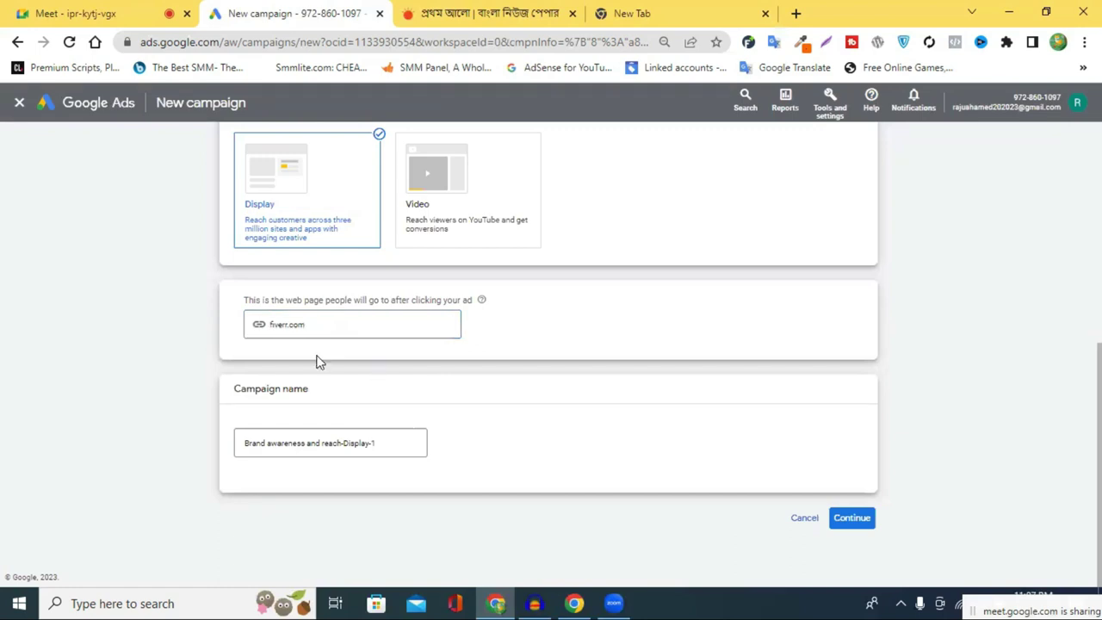
Name the campaign "fiverr display ads cm" and continue to the campaign settings.
{"action": "left_click", "coordinate": [319, 440]}
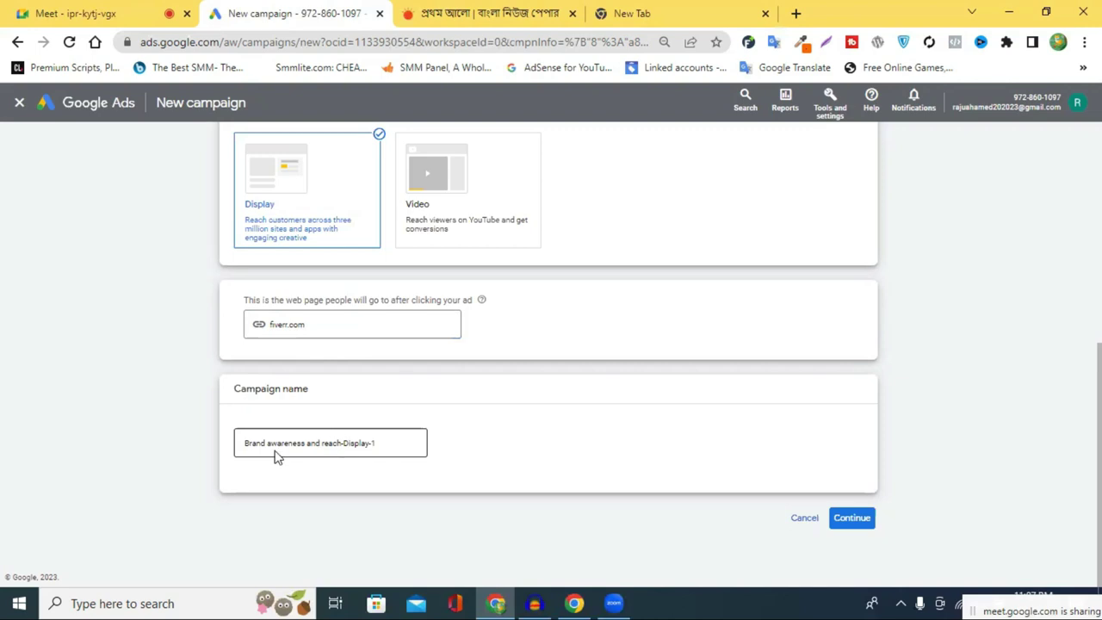
{"action": "left_click", "coordinate": [295, 443]}
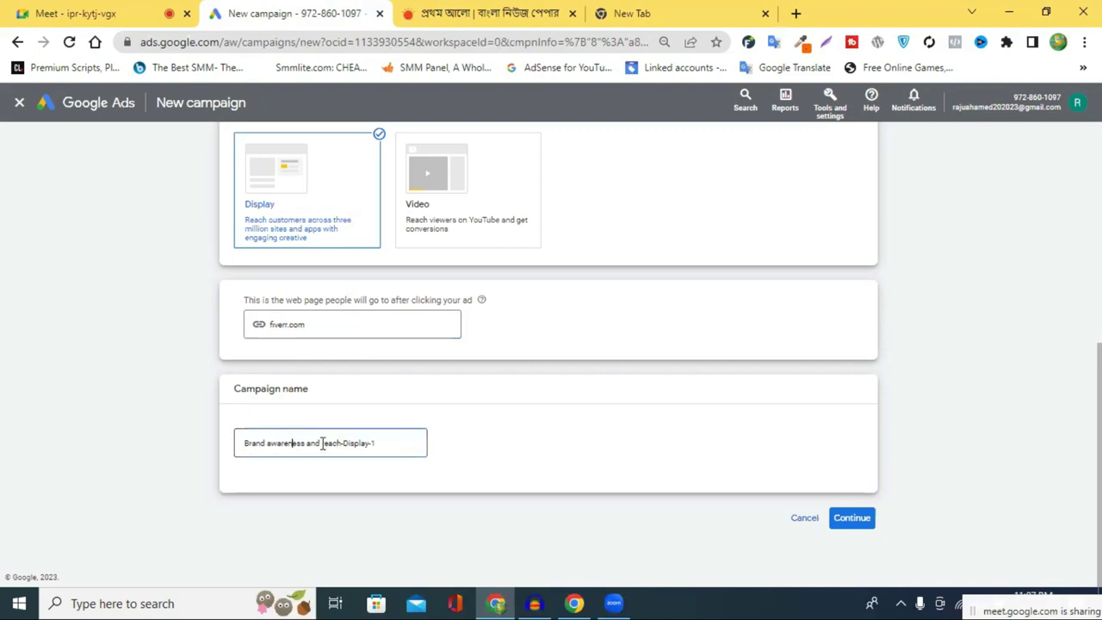
{"action": "left_click", "coordinate": [387, 444]}
{"action": "key", "text": "ctrl+a"}
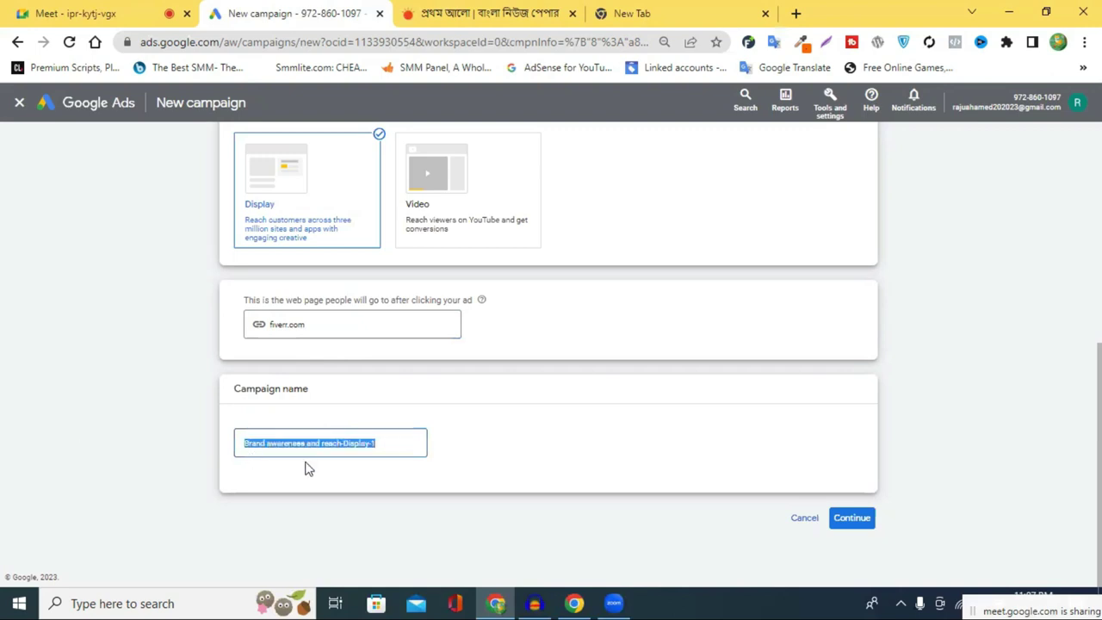
{"action": "type", "text": "five"}
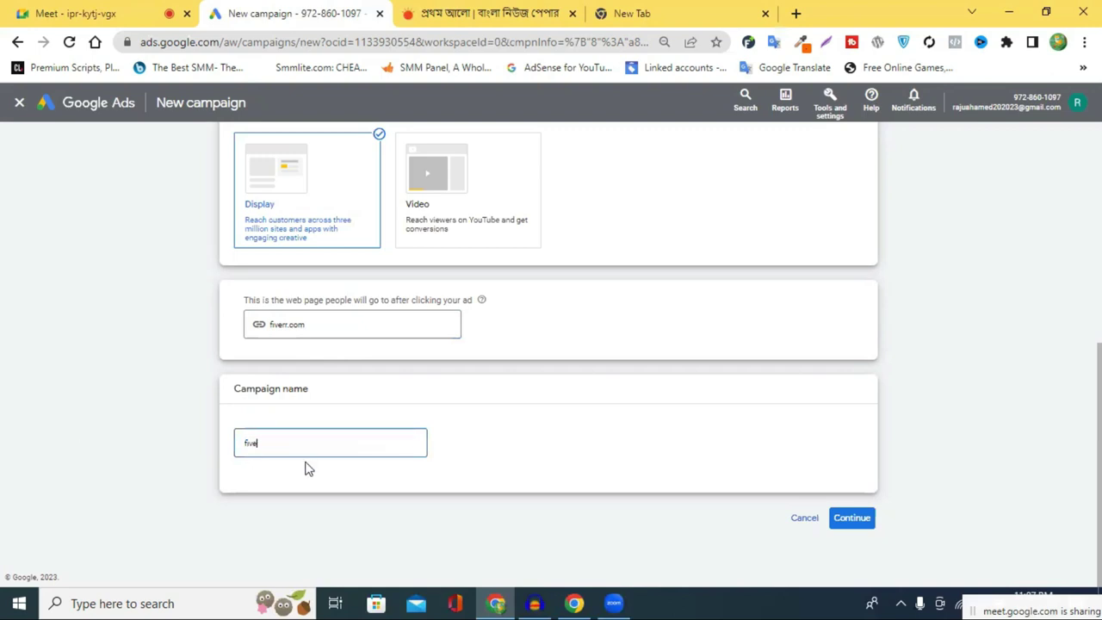
{"action": "type", "text": "rr display ads cm"}
{"action": "left_click", "coordinate": [851, 521]}
{"action": "left_click", "coordinate": [852, 520]}
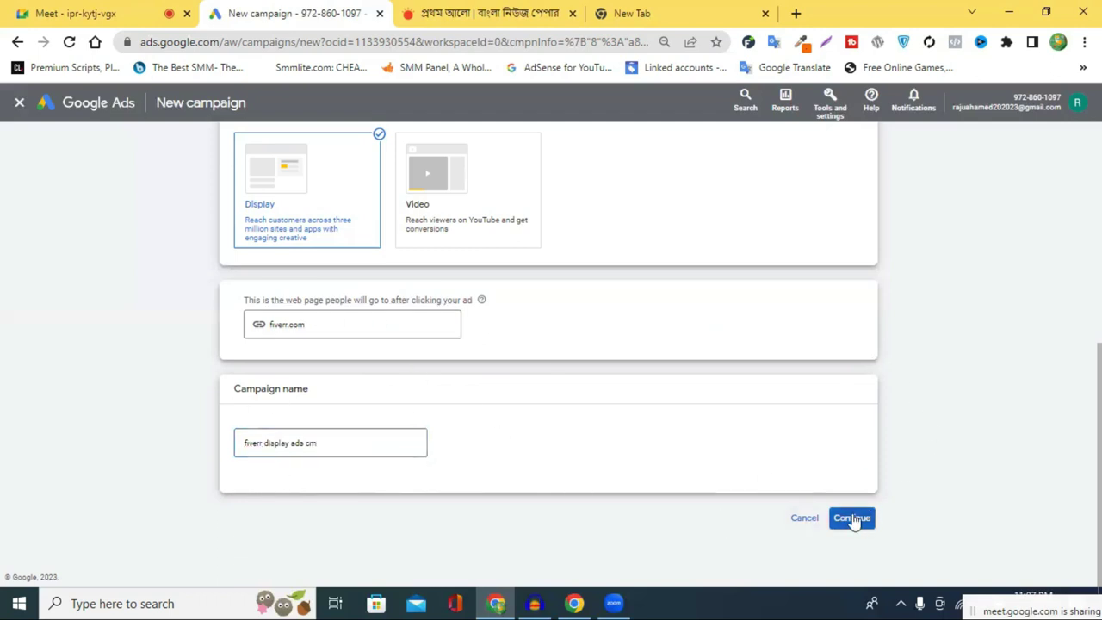
{"action": "left_click", "coordinate": [852, 519]}
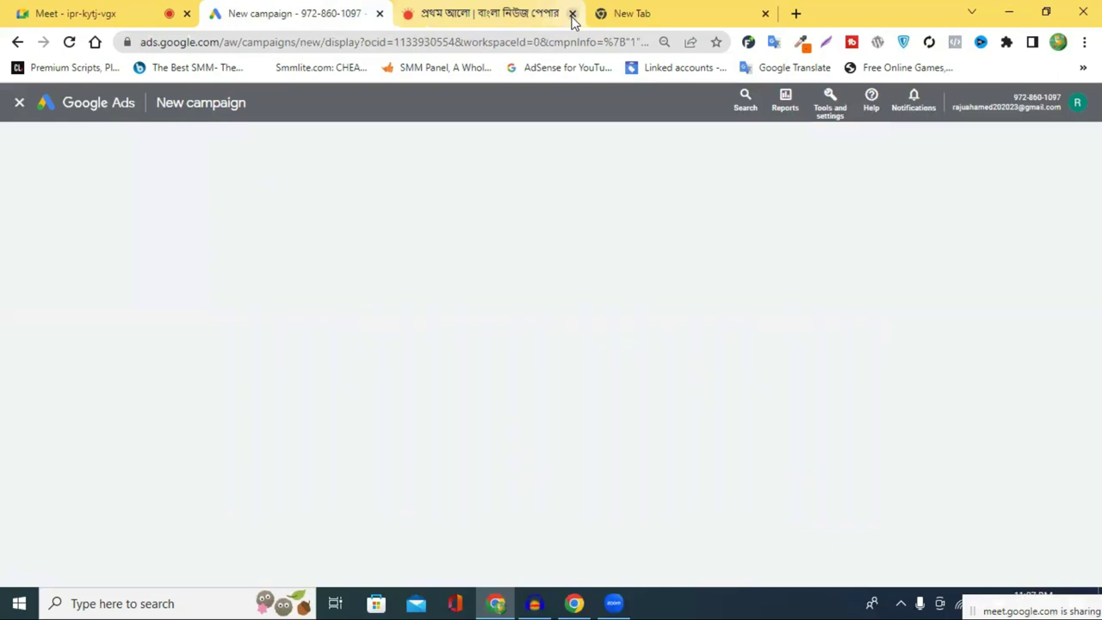
Close the news site and blank browser tabs, and dismiss the campaign creation guide and the billing alert.
{"action": "left_click", "coordinate": [572, 14]}
{"action": "left_click", "coordinate": [572, 13]}
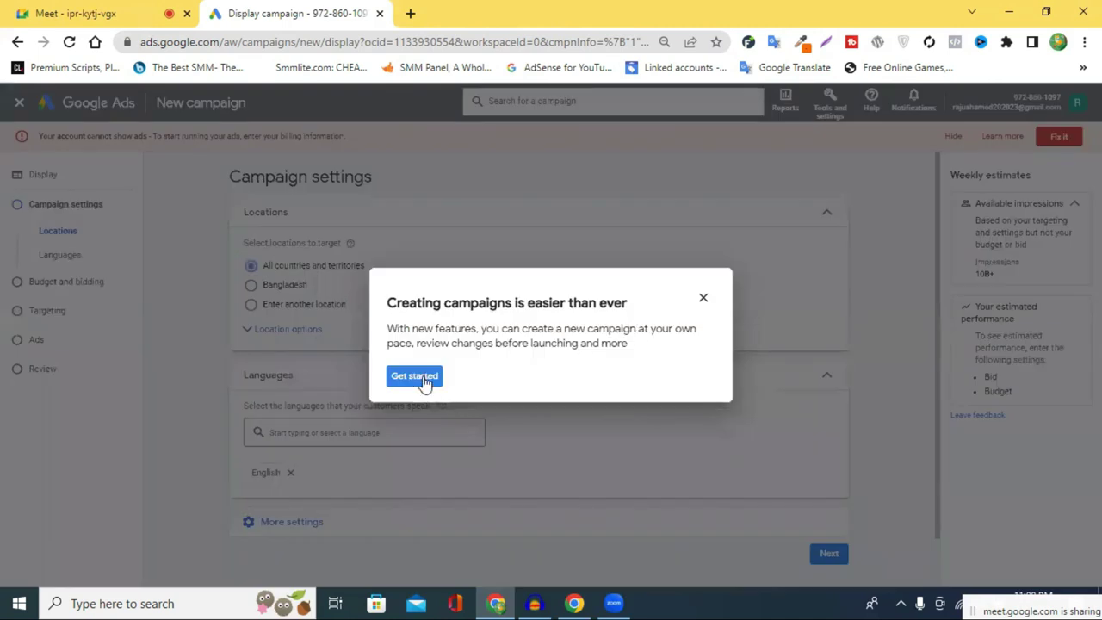
{"action": "left_click", "coordinate": [415, 378]}
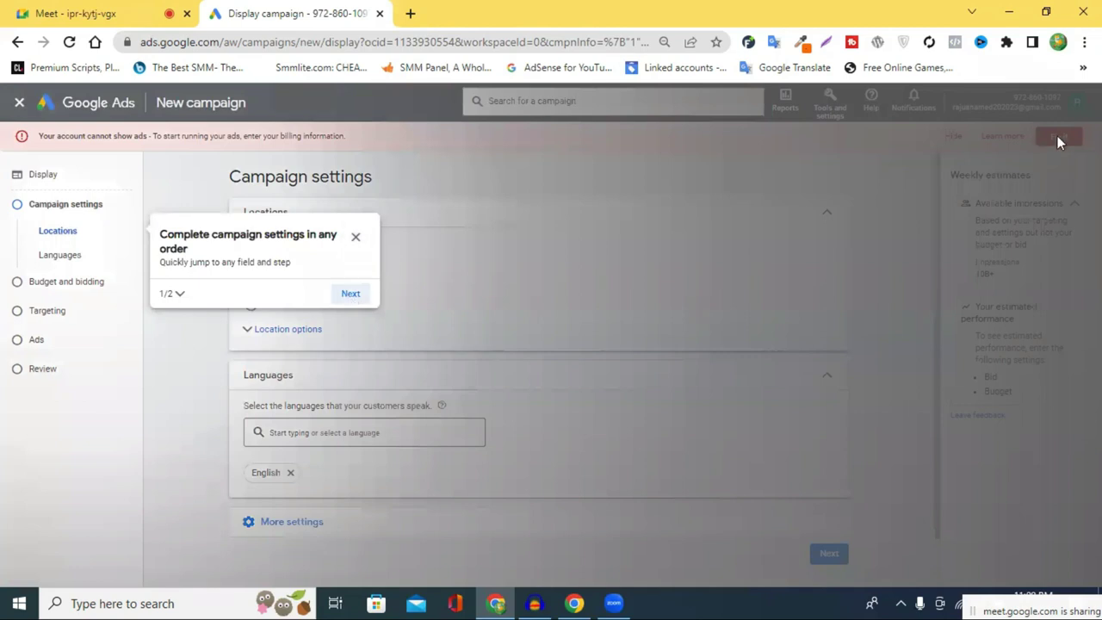
{"action": "left_click", "coordinate": [351, 293]}
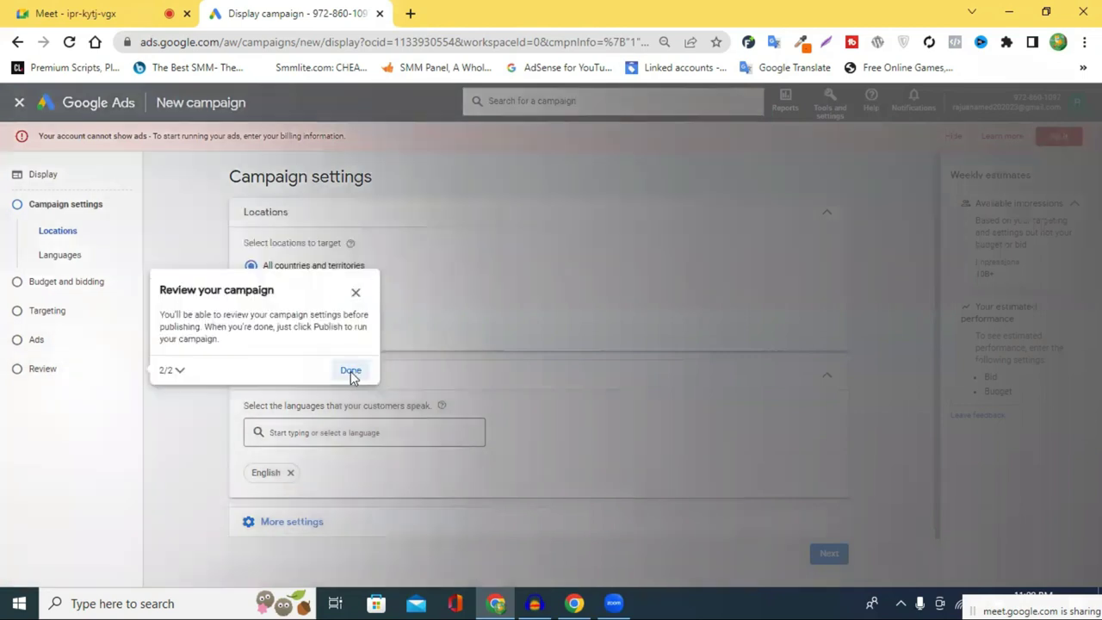
{"action": "left_click", "coordinate": [718, 388]}
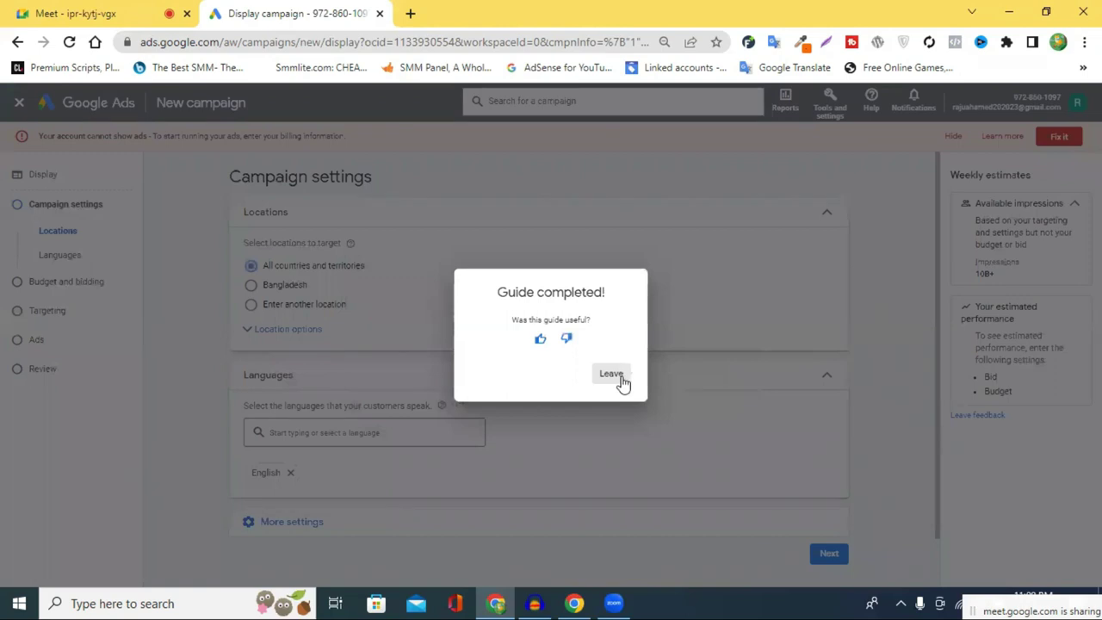
{"action": "left_click", "coordinate": [613, 375]}
{"action": "left_click", "coordinate": [953, 138]}
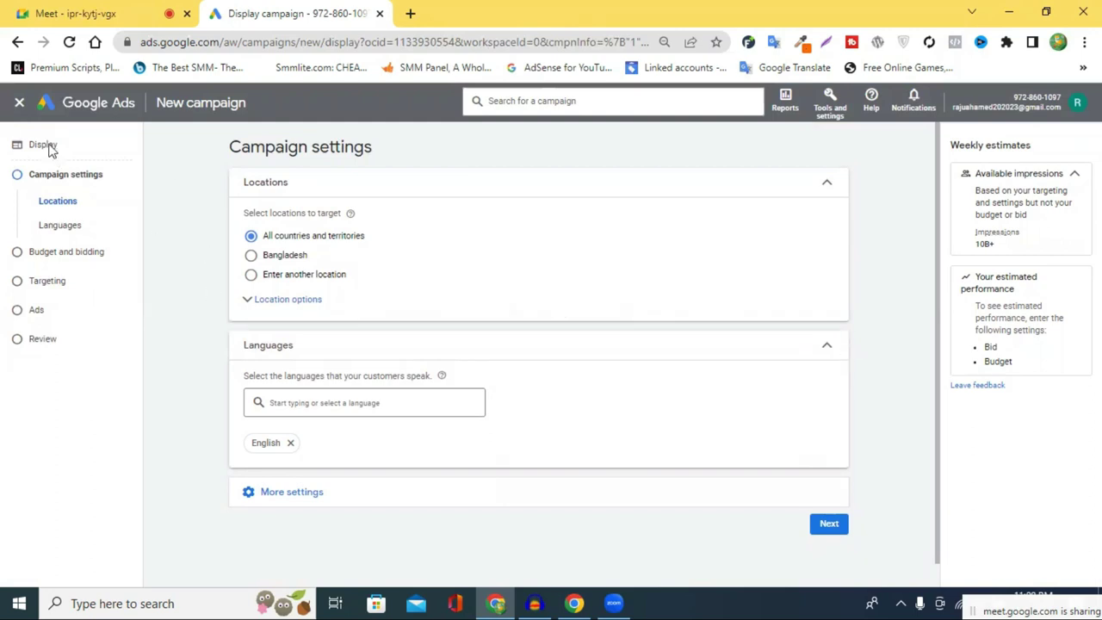
Restrict the campaign's location targeting to the United States, found by searching "usa" under Enter another location.
{"action": "left_click", "coordinate": [54, 196]}
{"action": "left_click", "coordinate": [297, 276]}
{"action": "left_click", "coordinate": [317, 311]}
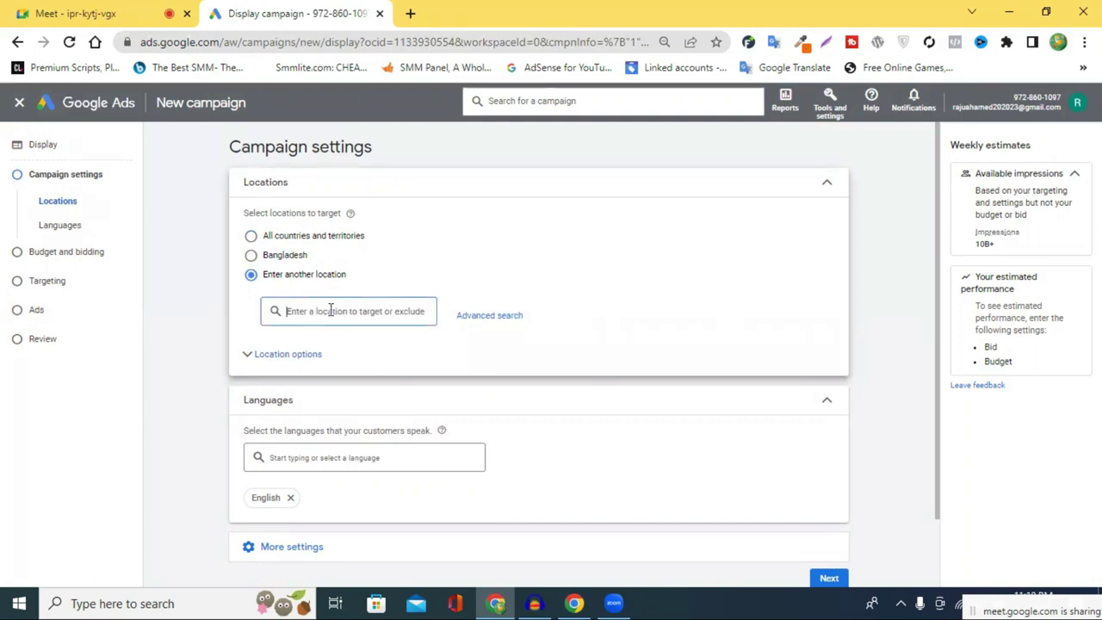
{"action": "type", "text": "us"}
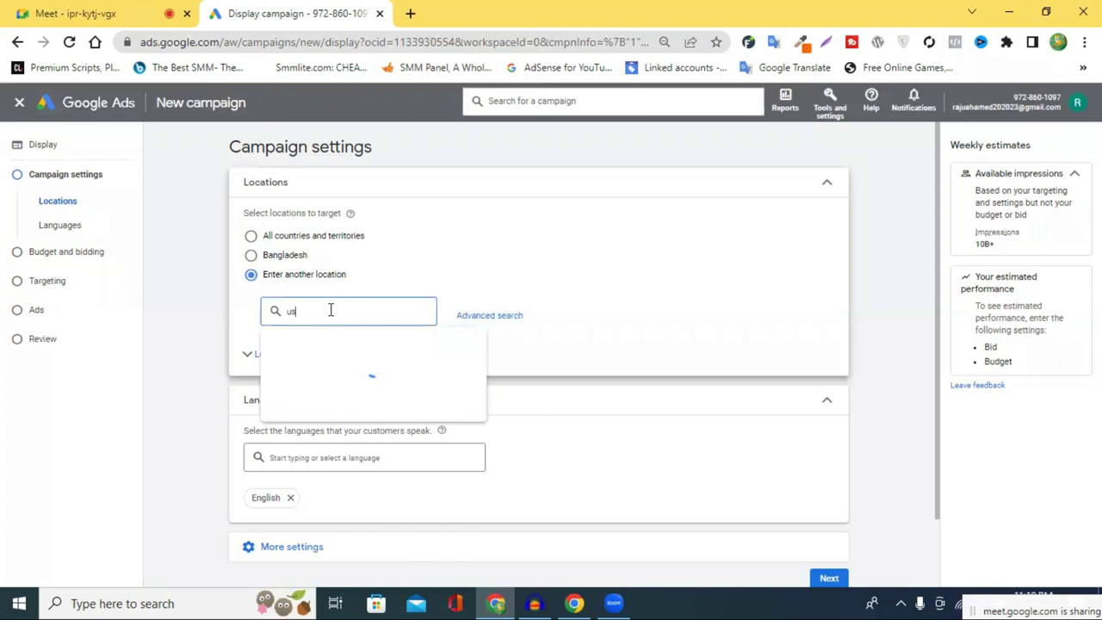
{"action": "type", "text": "a"}
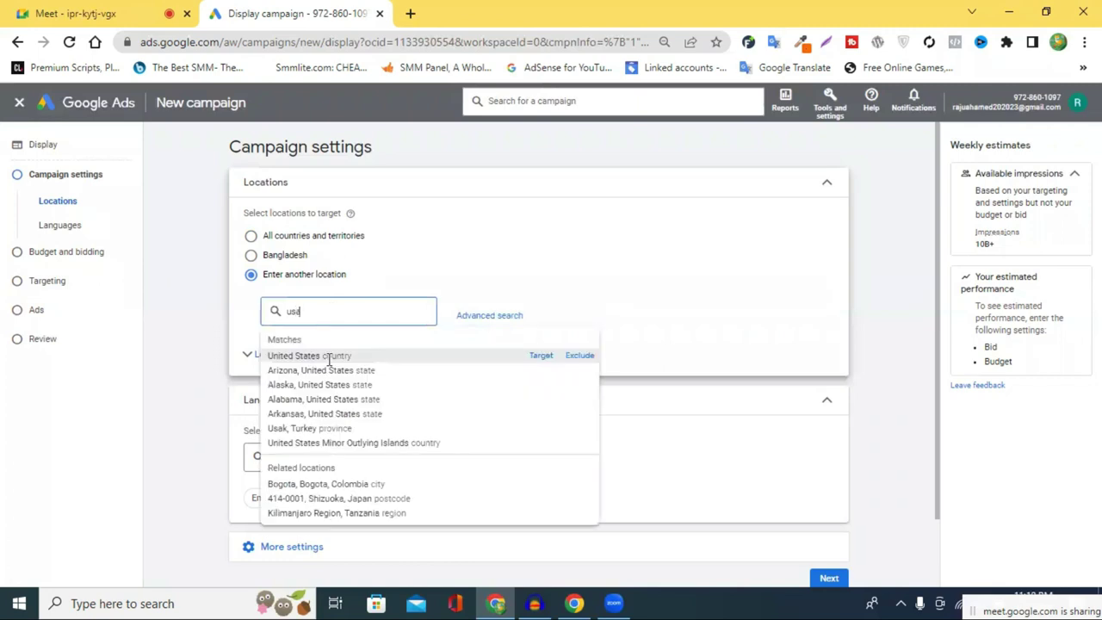
{"action": "left_click", "coordinate": [329, 356]}
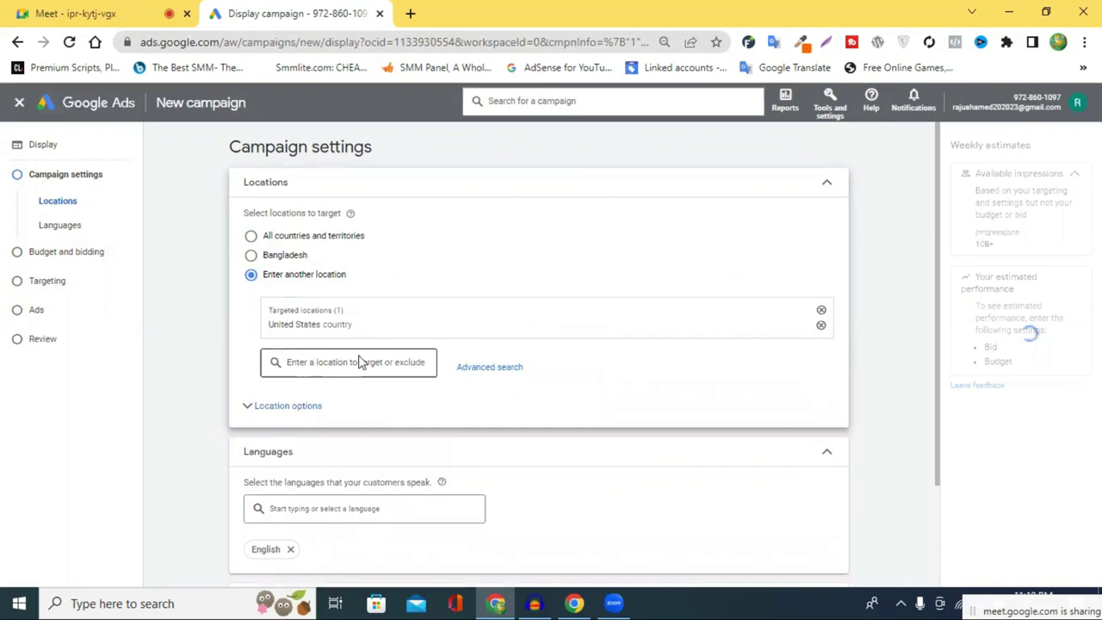
{"action": "left_click", "coordinate": [307, 317]}
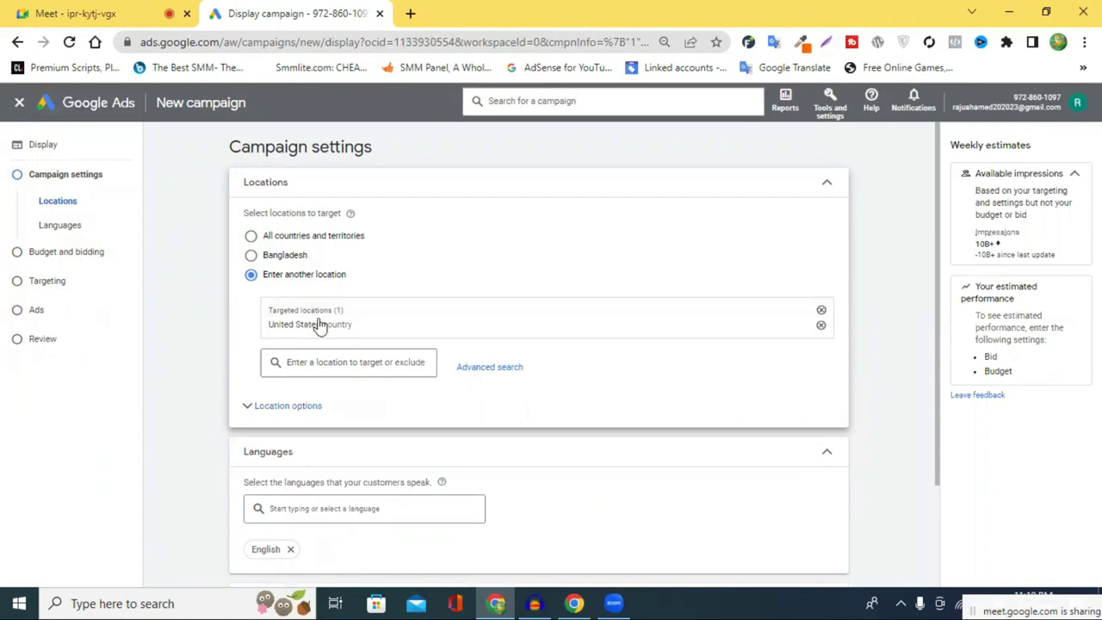
Review the location options for targeting, trying Presence and switching back to the recommended Presence or interest.
{"action": "scroll", "coordinate": [272, 289], "scroll_direction": "down", "scroll_amount": 2}
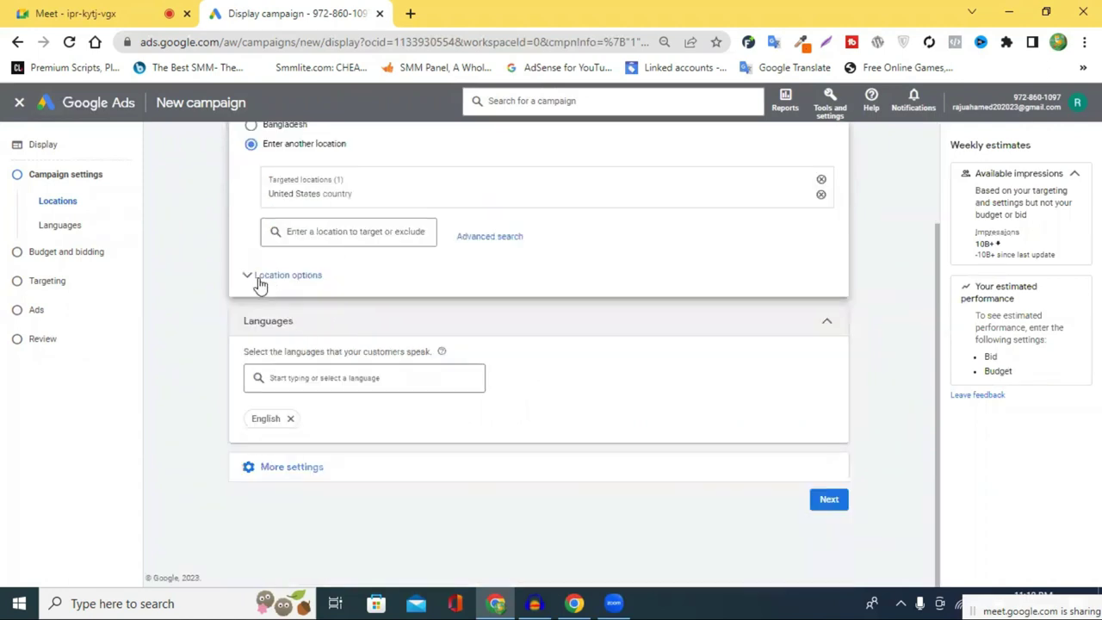
{"action": "left_click", "coordinate": [260, 280]}
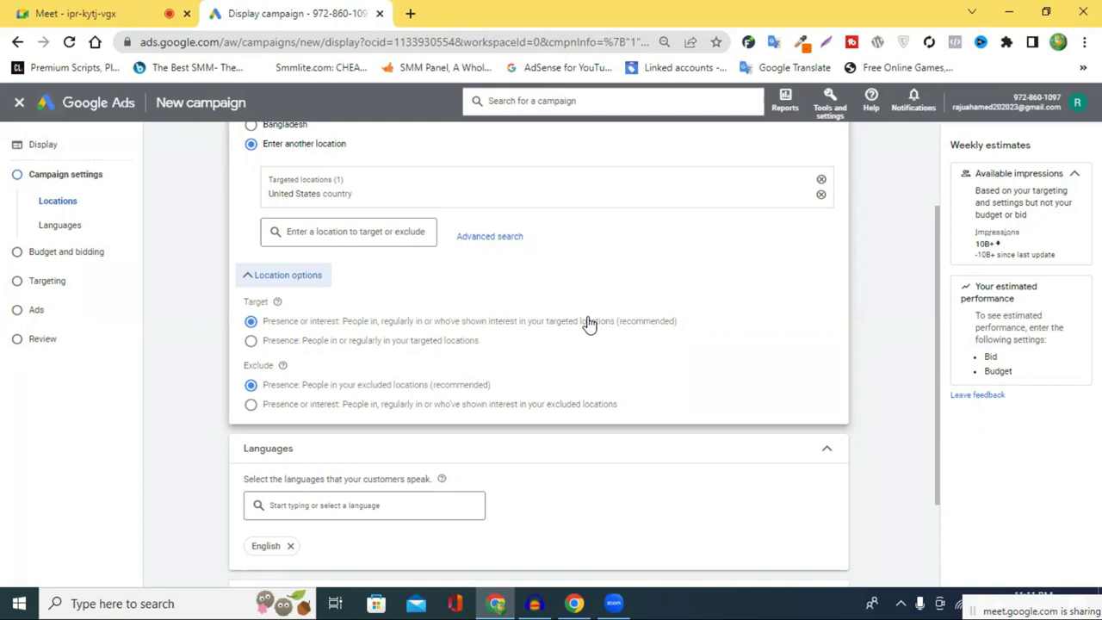
{"action": "left_click", "coordinate": [250, 341]}
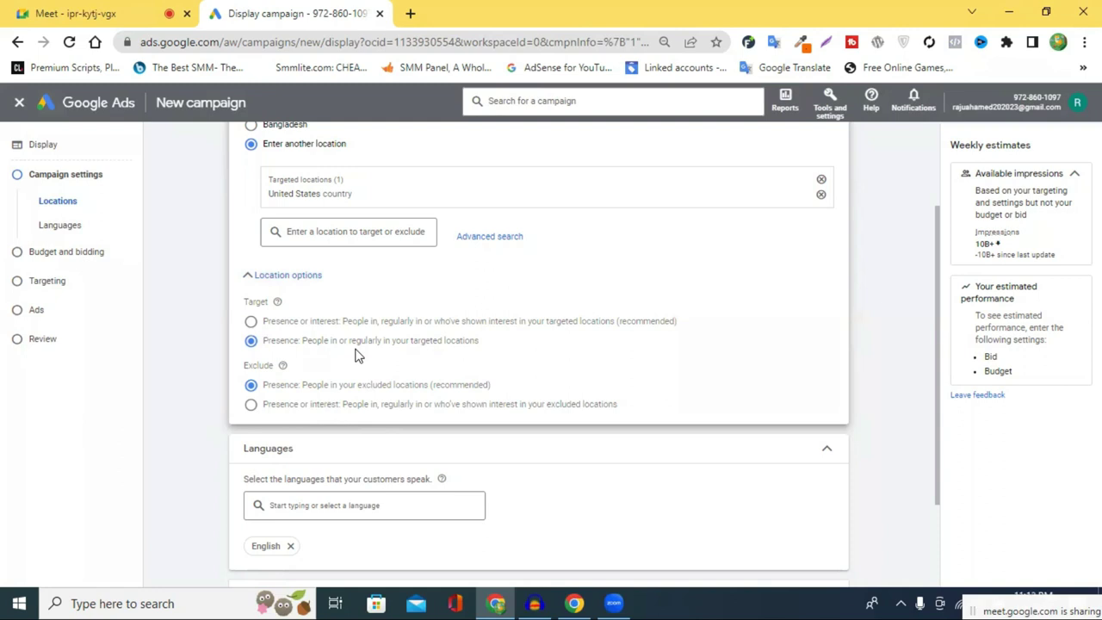
{"action": "left_click", "coordinate": [251, 321]}
{"action": "left_click_drag", "start_coordinate": [687, 325], "coordinate": [276, 330]}
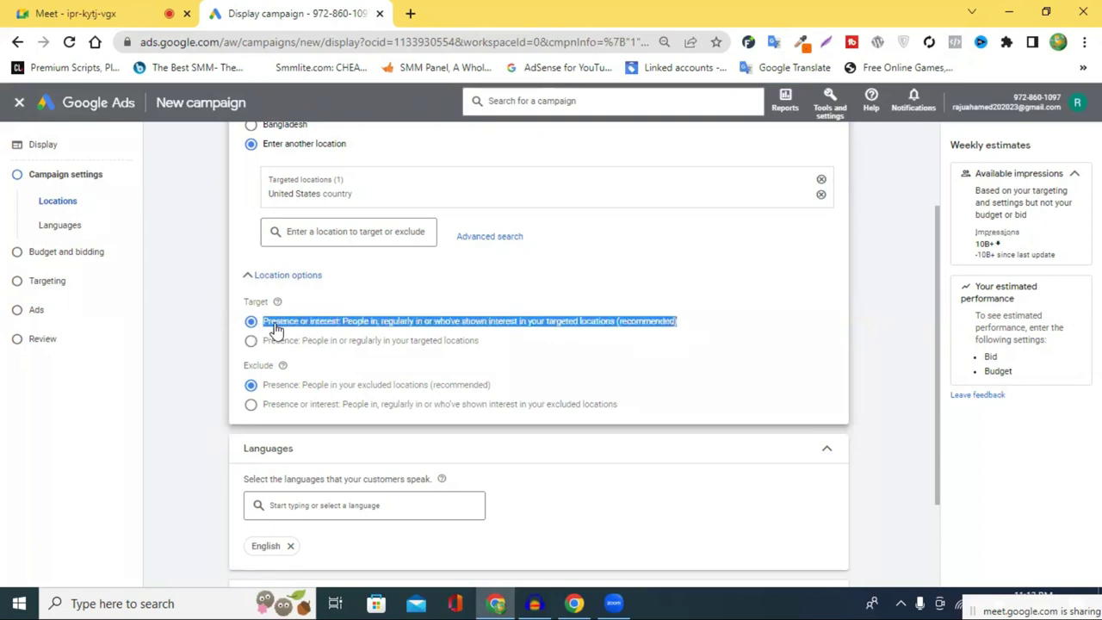
{"action": "left_click", "coordinate": [652, 359]}
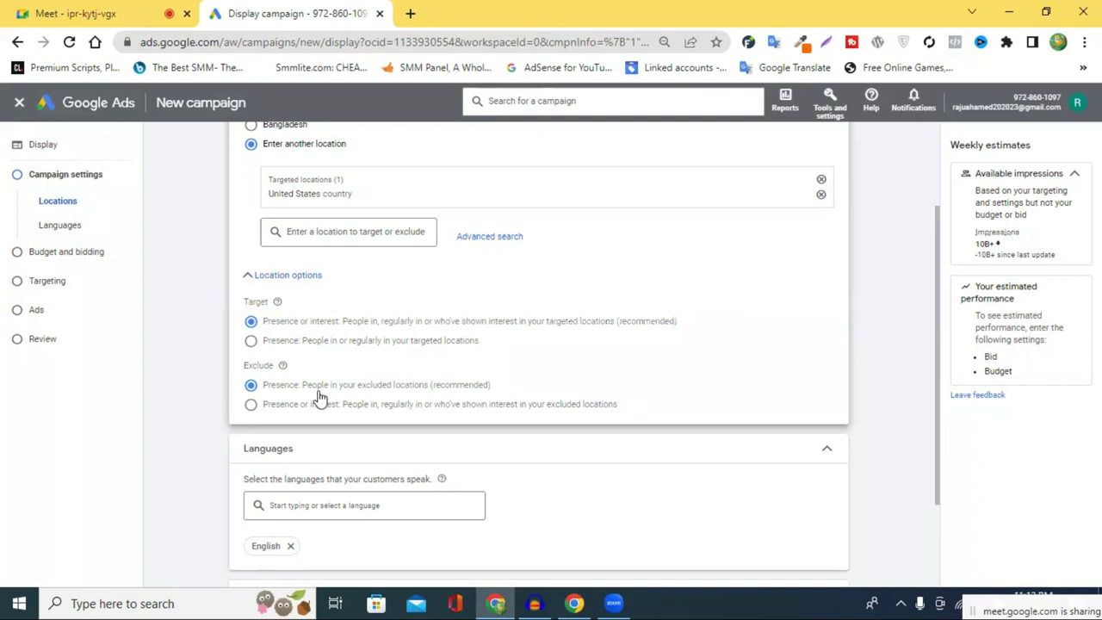
Examine the list of customer languages and the English selection in it.
{"action": "scroll", "coordinate": [544, 351], "scroll_direction": "down", "scroll_amount": 2}
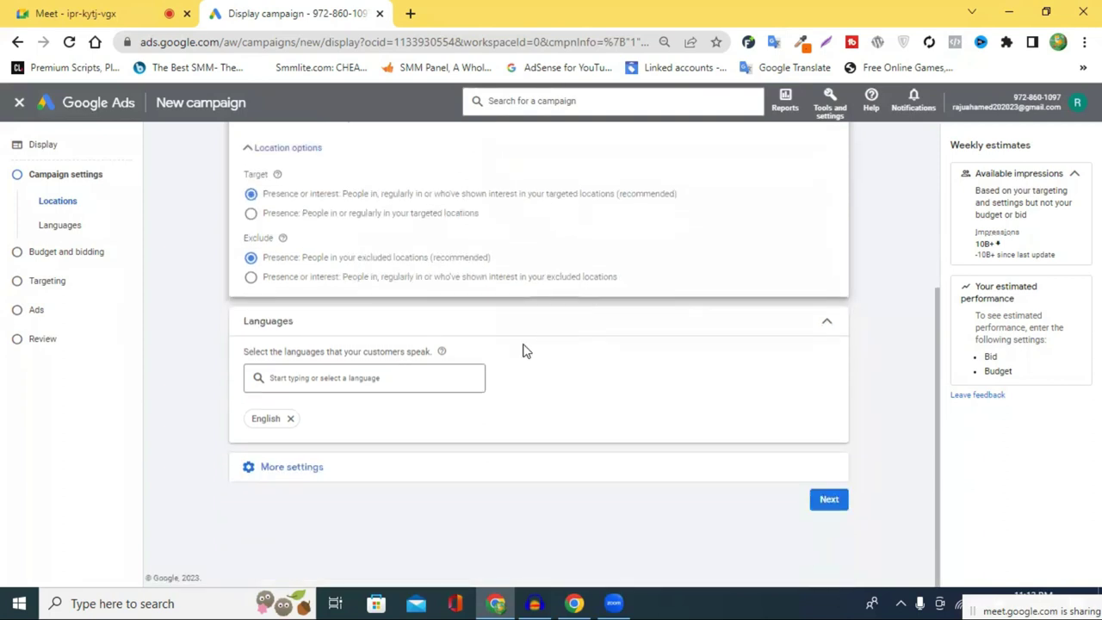
{"action": "left_click", "coordinate": [327, 384]}
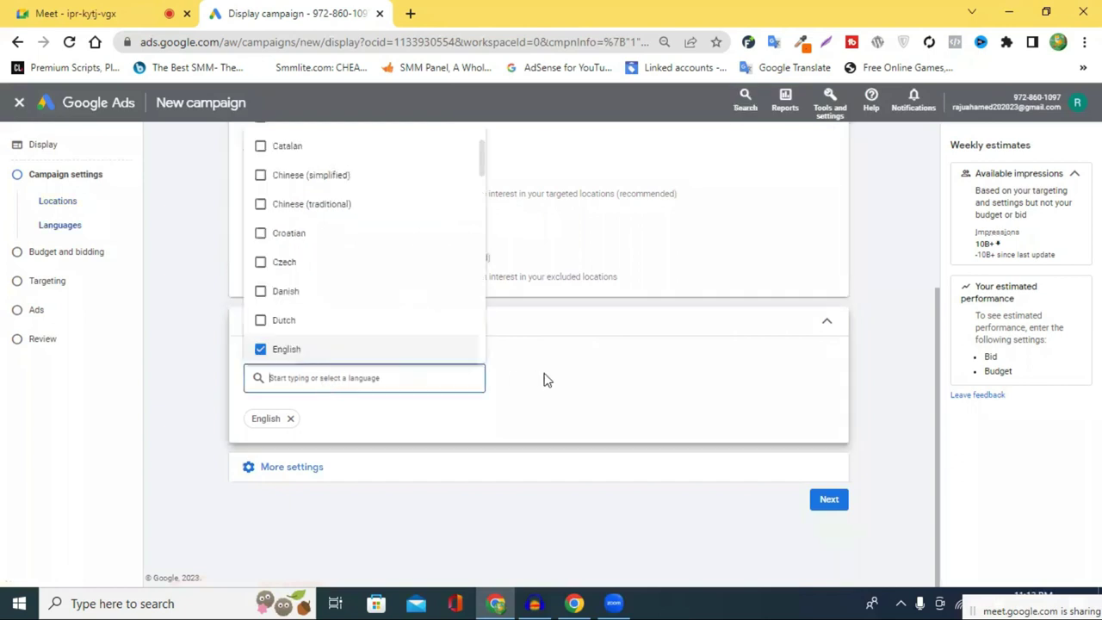
{"action": "left_click", "coordinate": [581, 379]}
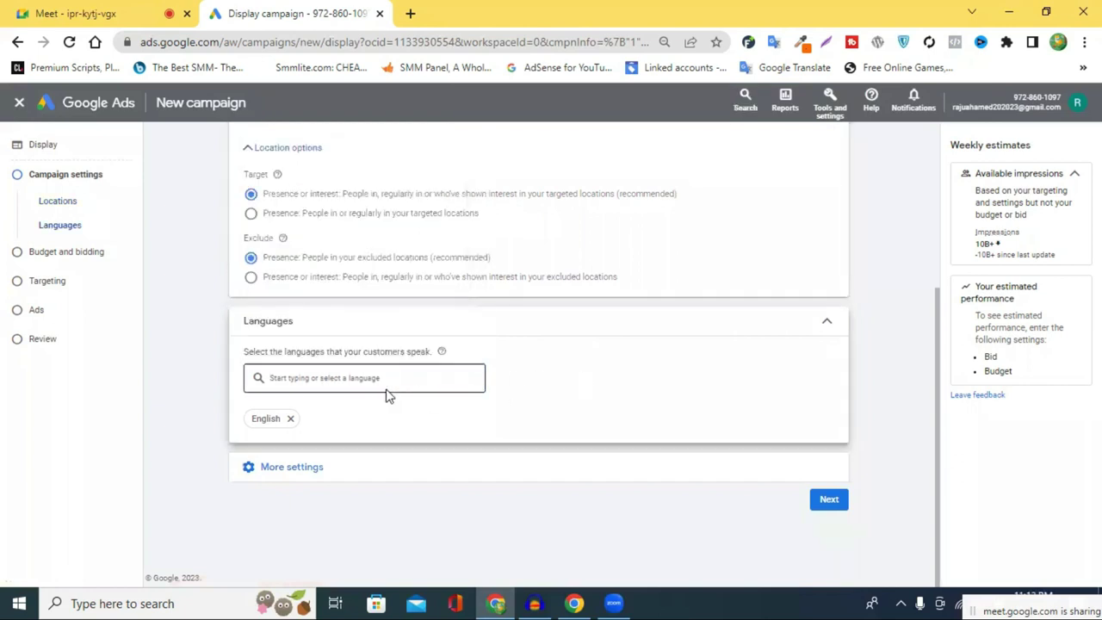
{"action": "left_click", "coordinate": [328, 376]}
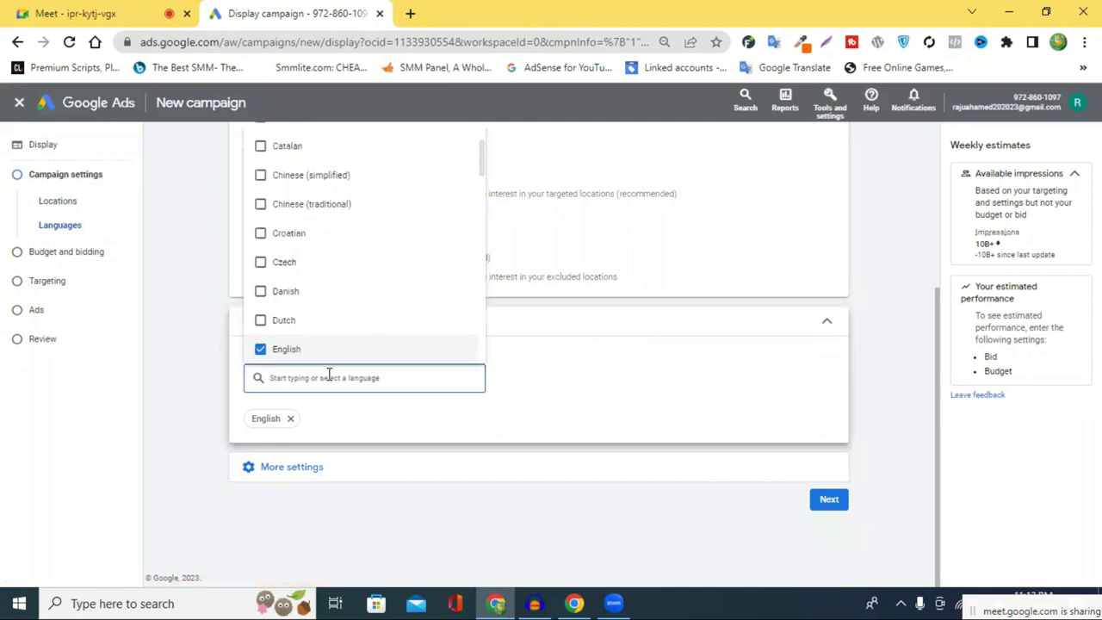
{"action": "left_click", "coordinate": [562, 386]}
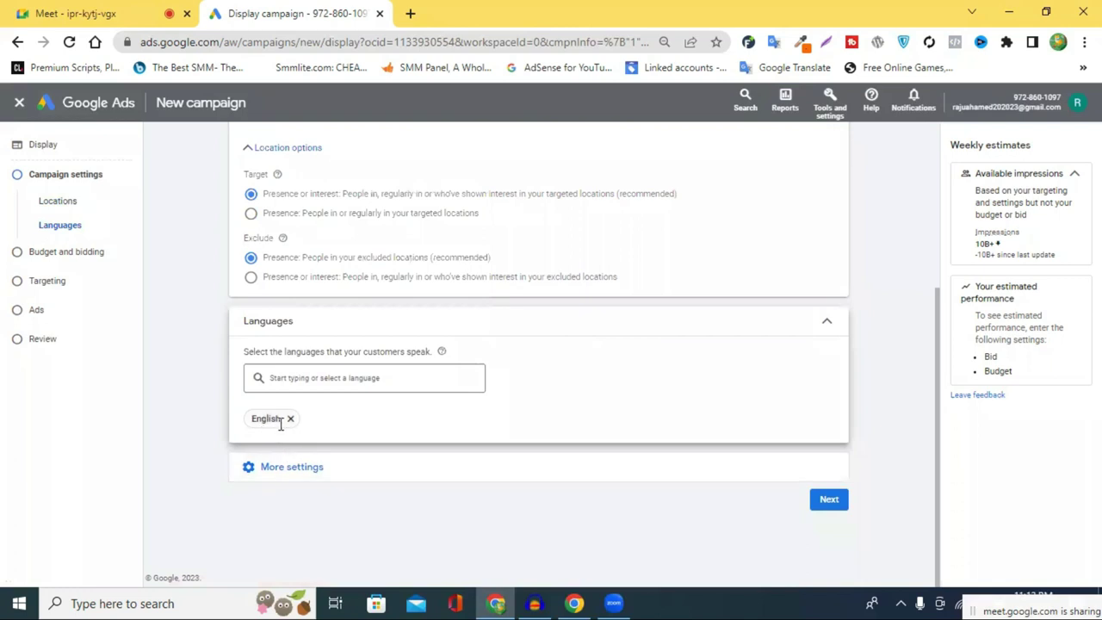
Expand the additional campaign settings, examine the ad rotation choices, and collapse the ad rotation section.
{"action": "left_click", "coordinate": [293, 472]}
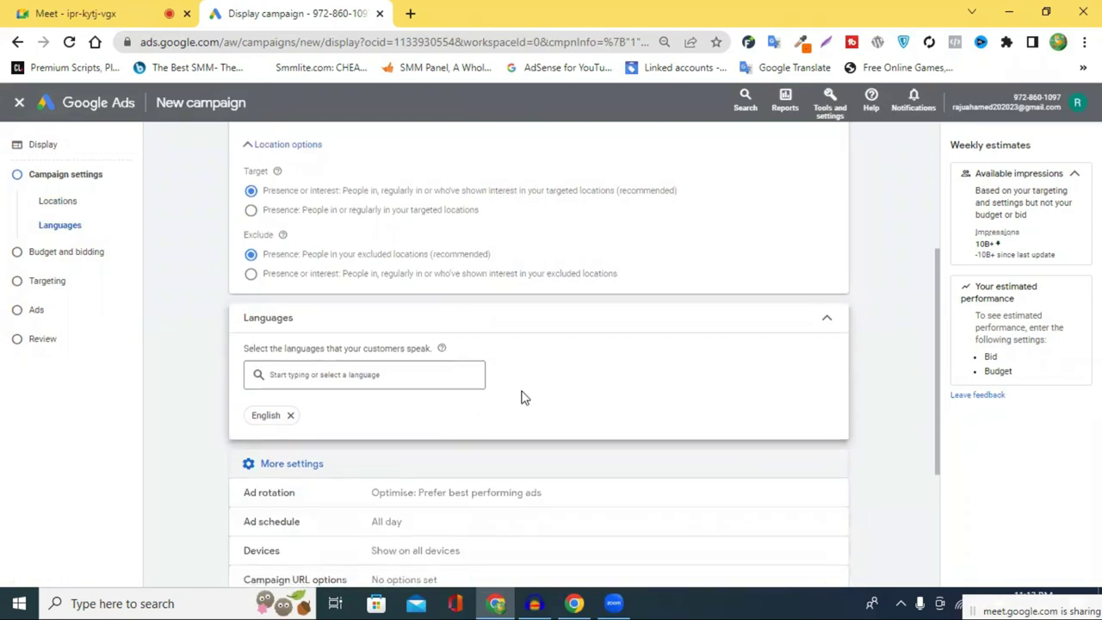
{"action": "scroll", "coordinate": [560, 387], "scroll_direction": "down", "scroll_amount": 2}
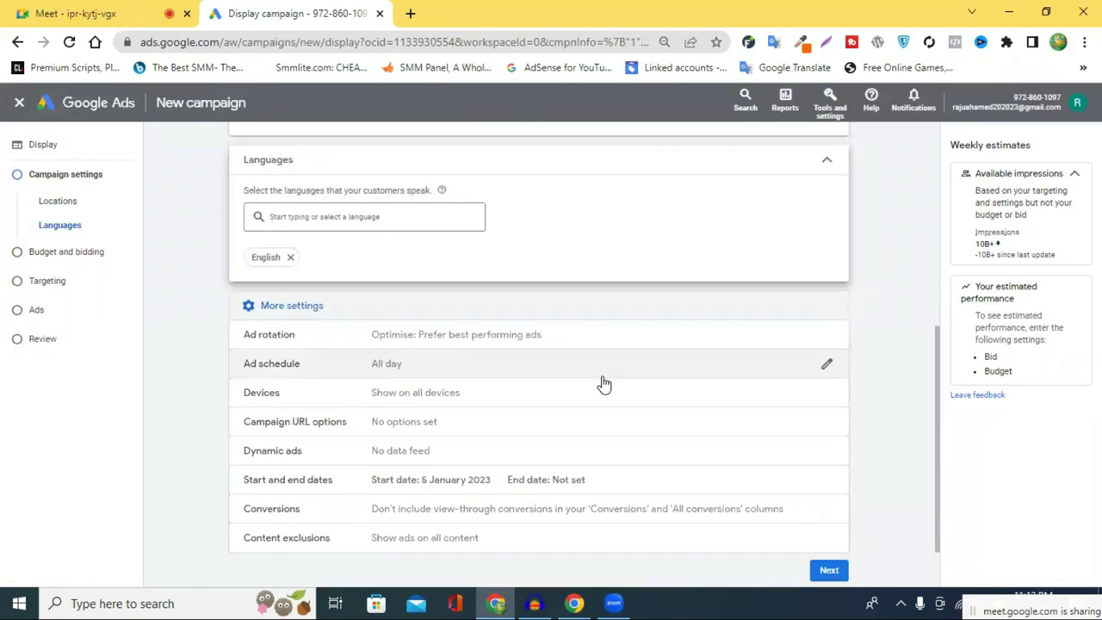
{"action": "left_click", "coordinate": [278, 341]}
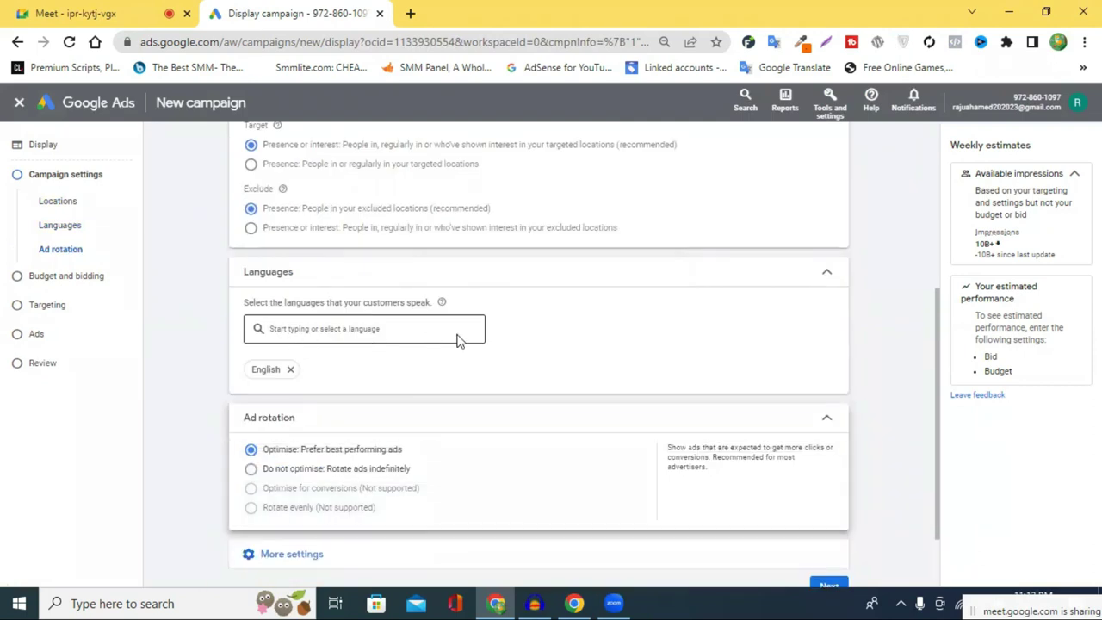
{"action": "scroll", "coordinate": [457, 340], "scroll_direction": "down", "scroll_amount": 1}
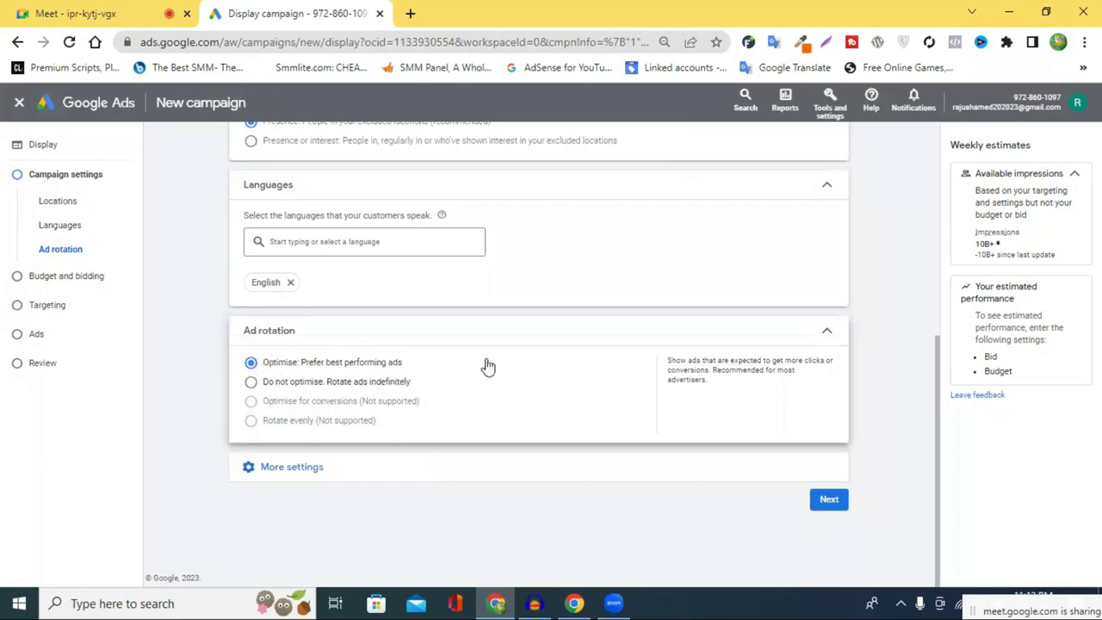
{"action": "left_click", "coordinate": [824, 336]}
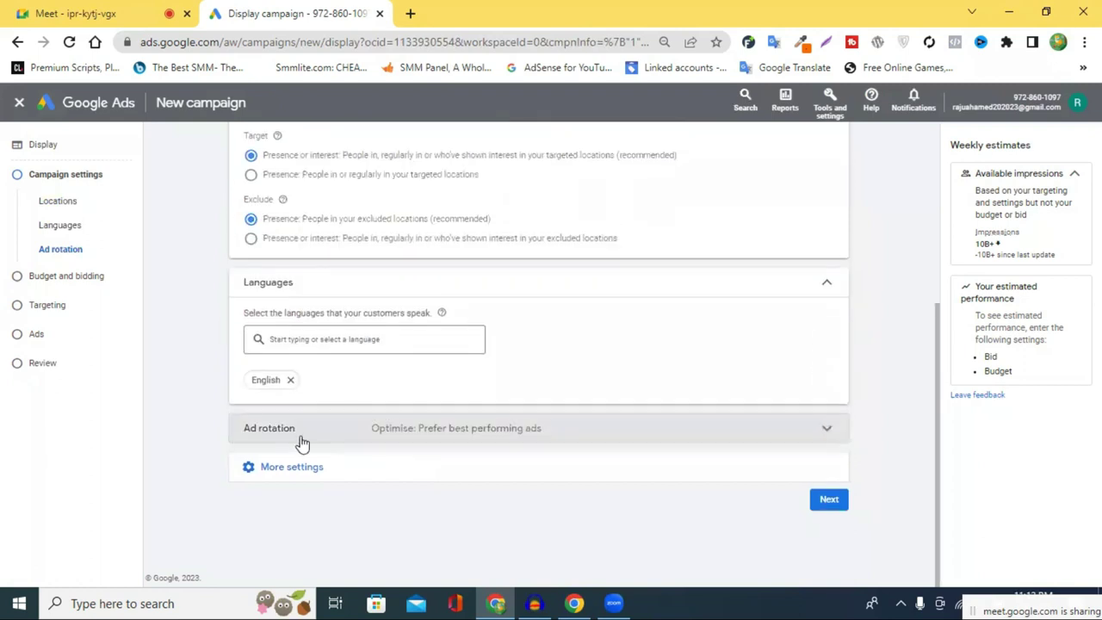
Open the campaign's Ad schedule from the additional settings, examine its day choices, and collapse the section.
{"action": "left_click", "coordinate": [272, 469]}
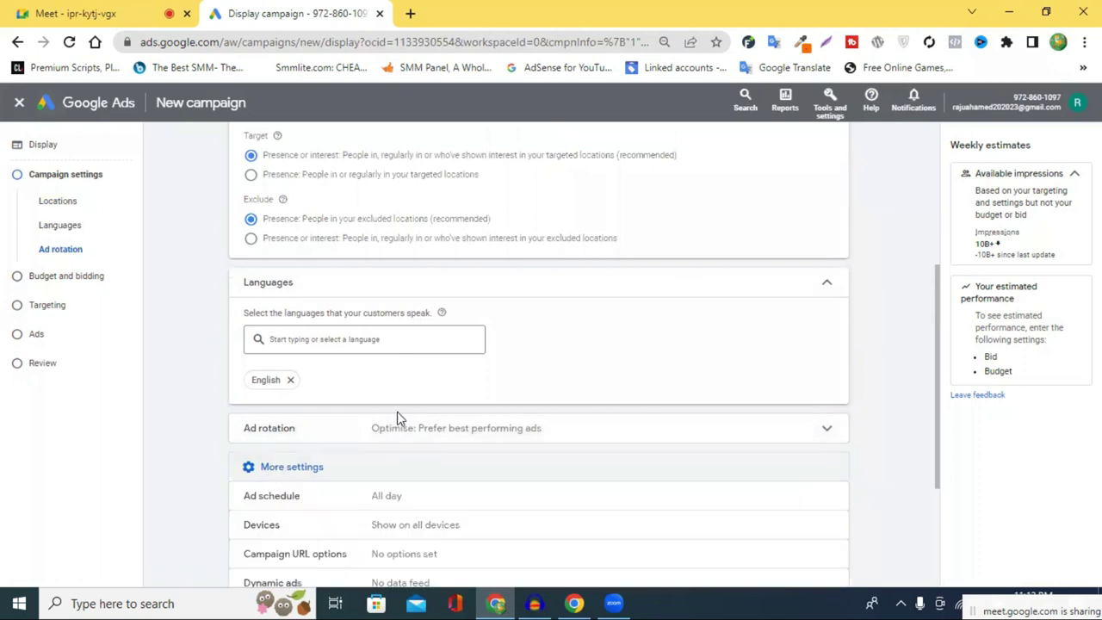
{"action": "scroll", "coordinate": [393, 418], "scroll_direction": "down", "scroll_amount": 1}
{"action": "scroll", "coordinate": [373, 418], "scroll_direction": "down", "scroll_amount": 1}
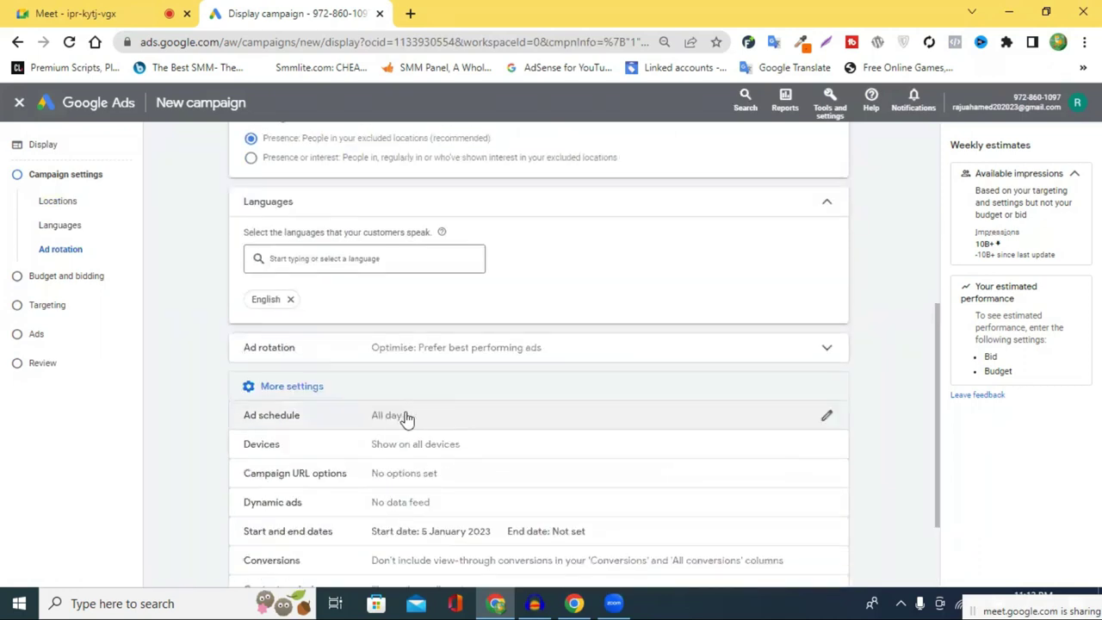
{"action": "left_click", "coordinate": [407, 417]}
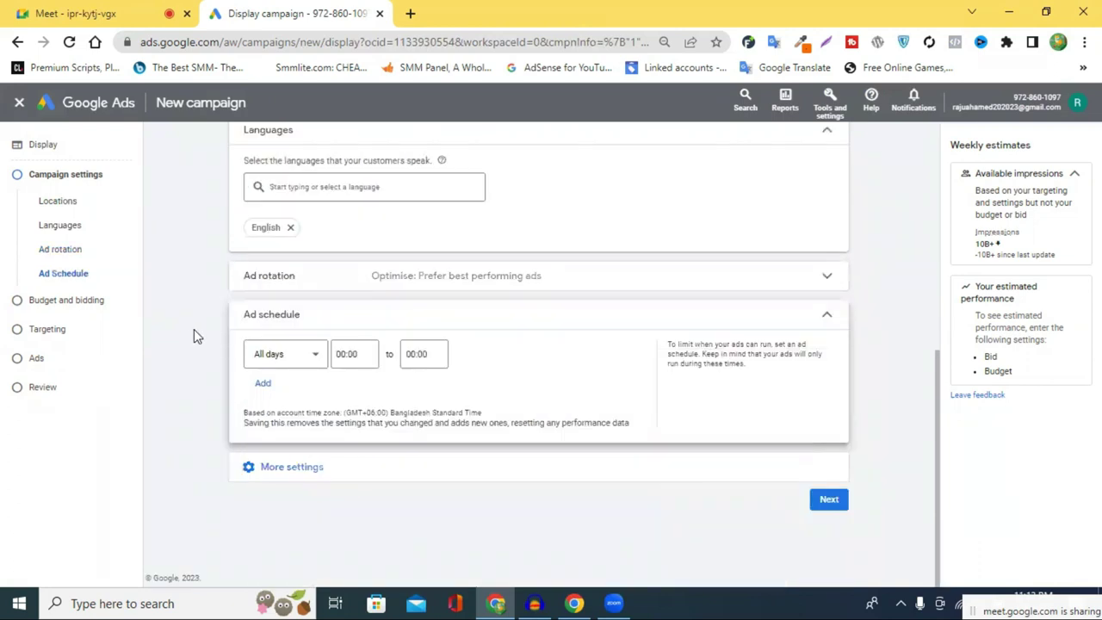
{"action": "left_click", "coordinate": [273, 356]}
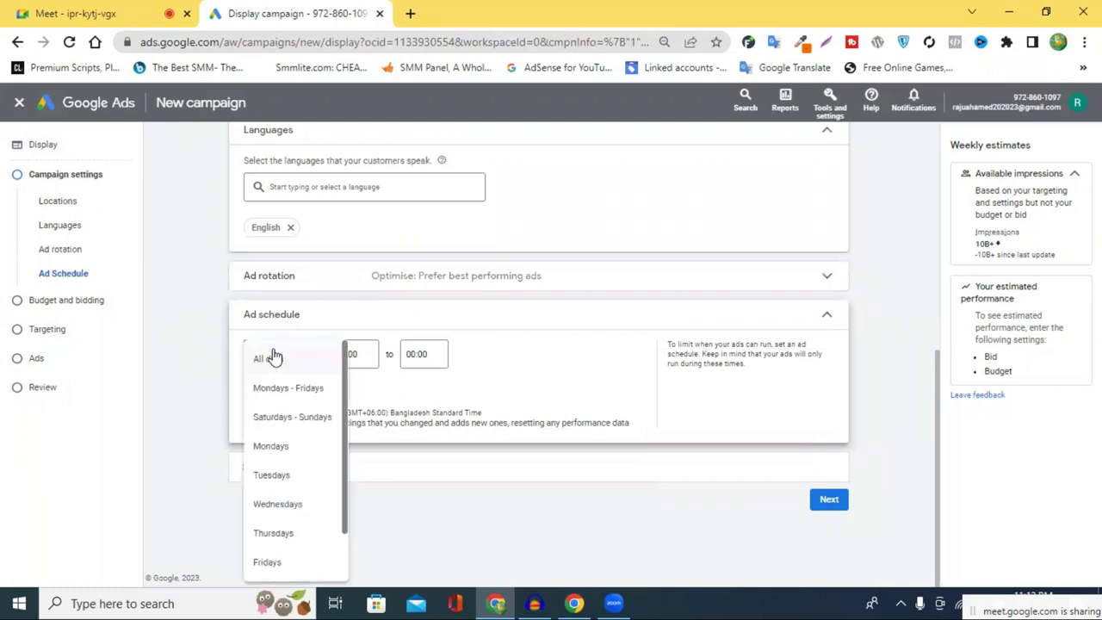
{"action": "left_click", "coordinate": [192, 329]}
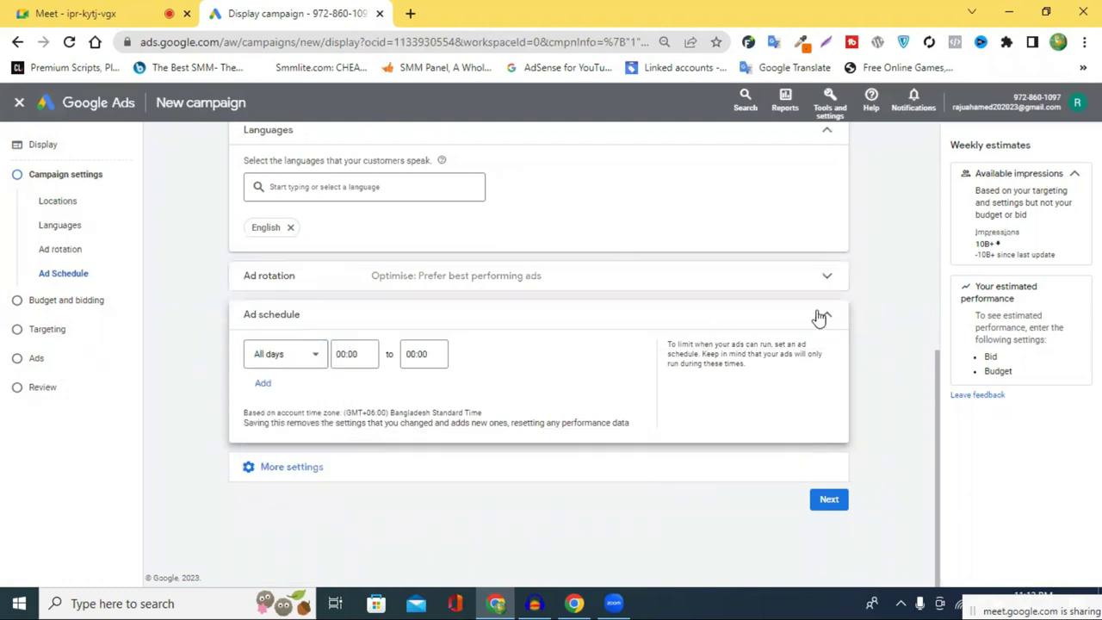
{"action": "left_click", "coordinate": [259, 466]}
{"action": "left_click", "coordinate": [825, 320]}
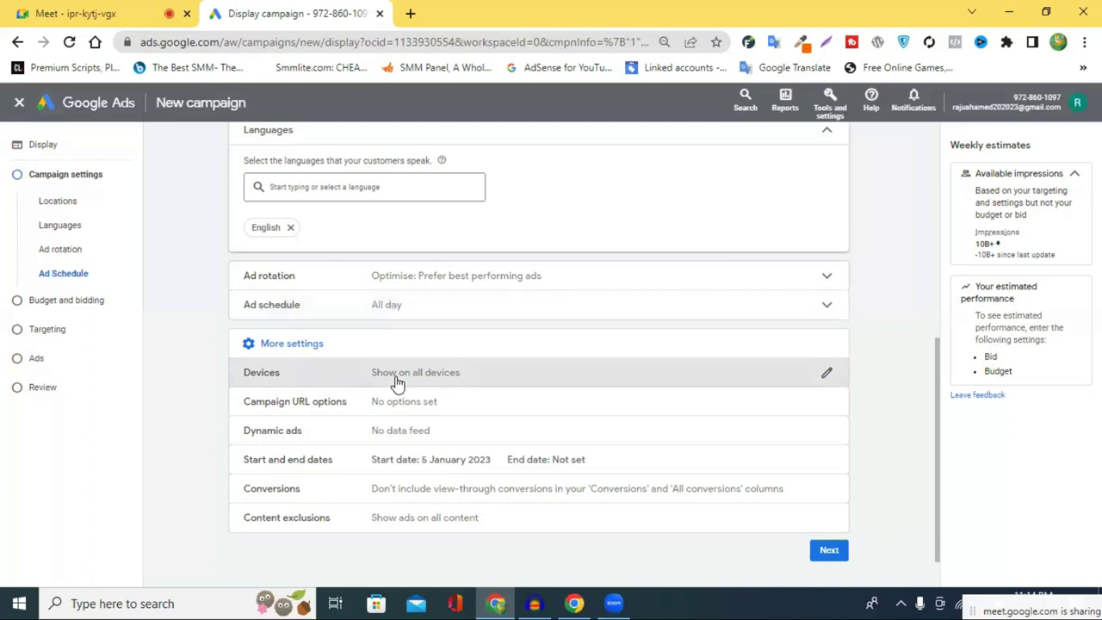
Switch the campaign's Devices setting to Set specific targeting for devices and review the device types and targeting categories.
{"action": "left_click", "coordinate": [396, 379]}
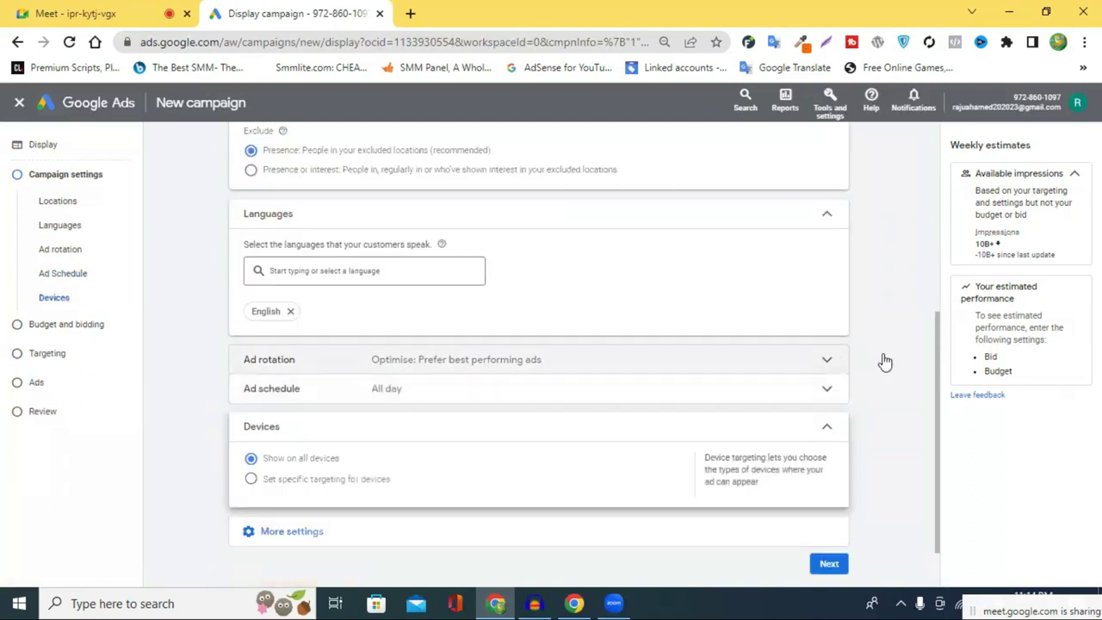
{"action": "scroll", "coordinate": [873, 358], "scroll_direction": "down", "scroll_amount": 1}
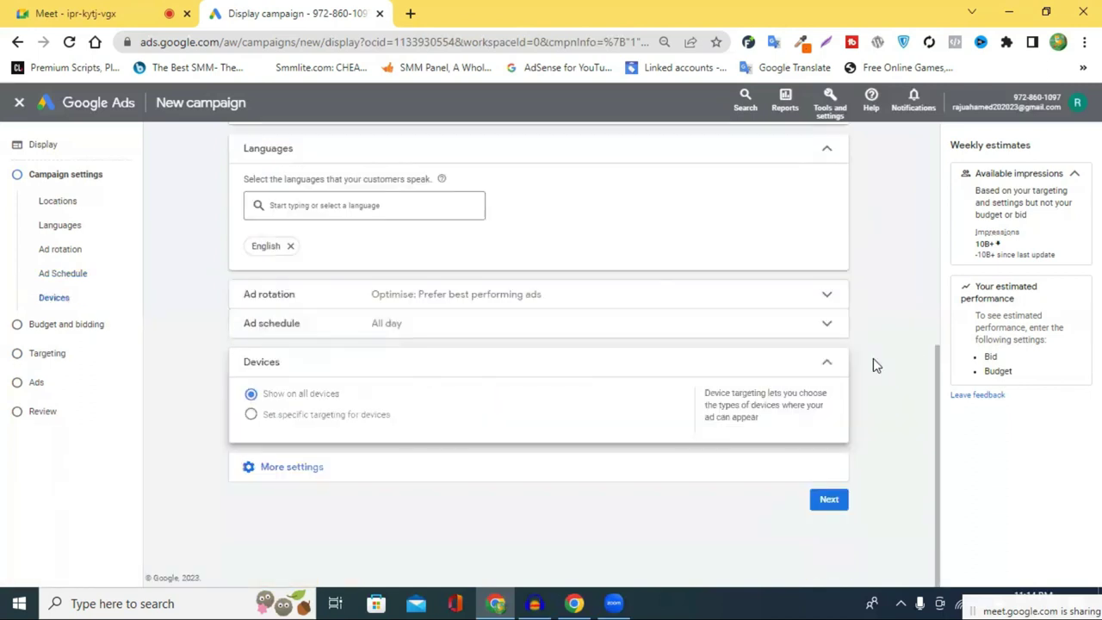
{"action": "left_click", "coordinate": [290, 422]}
{"action": "scroll", "coordinate": [521, 404], "scroll_direction": "down", "scroll_amount": 2}
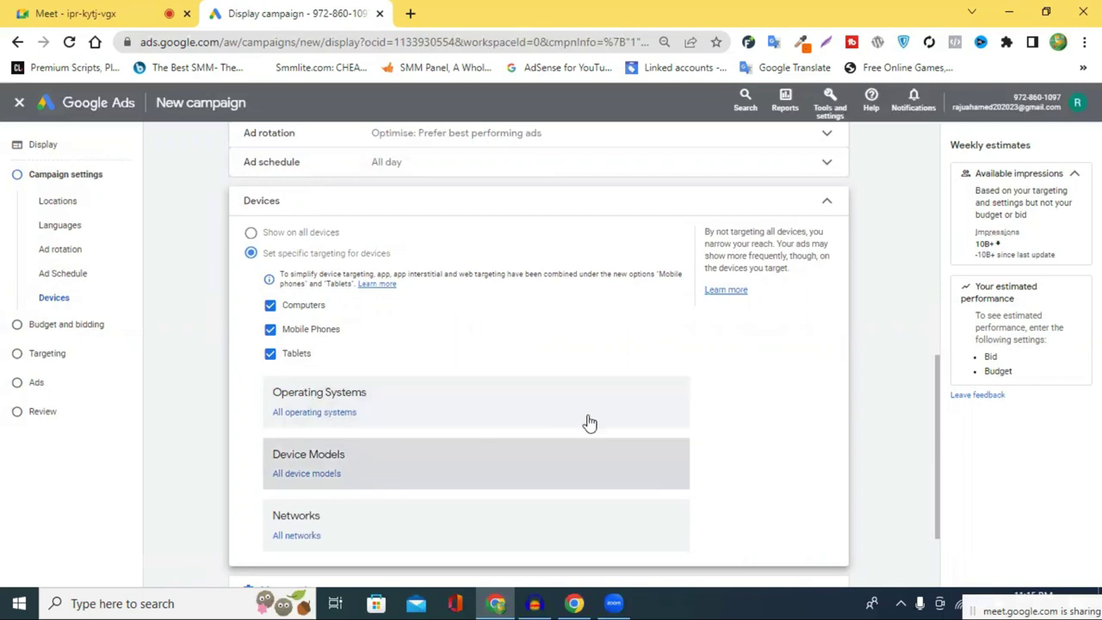
{"action": "scroll", "coordinate": [590, 422], "scroll_direction": "down", "scroll_amount": 2}
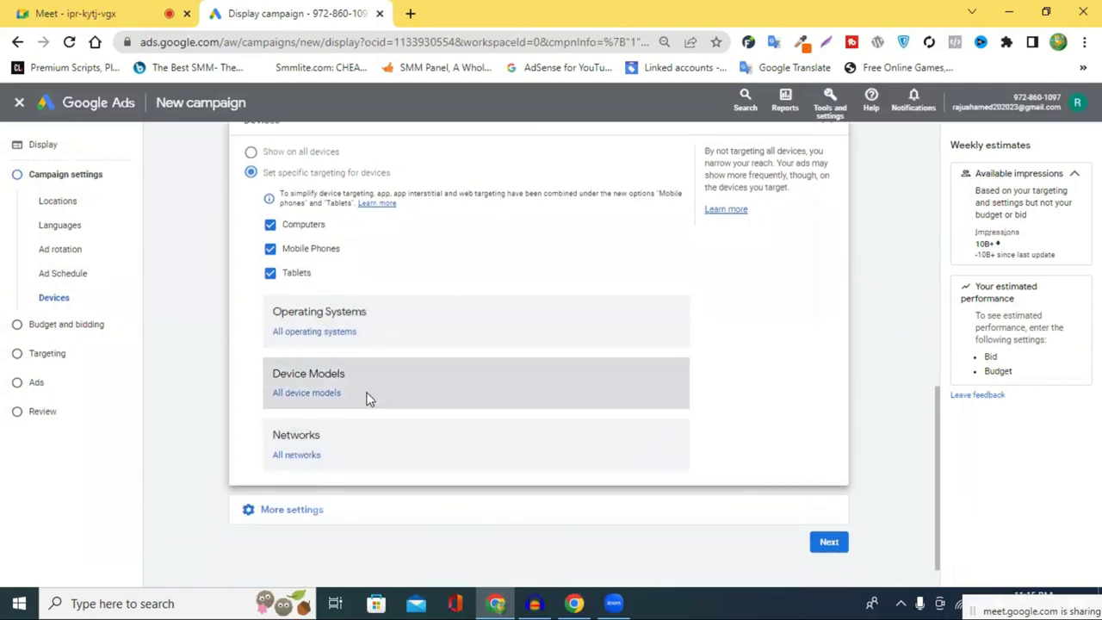
Examine the device models offered for Windows Phone and Android, and close the list without selecting any.
{"action": "left_click", "coordinate": [369, 398]}
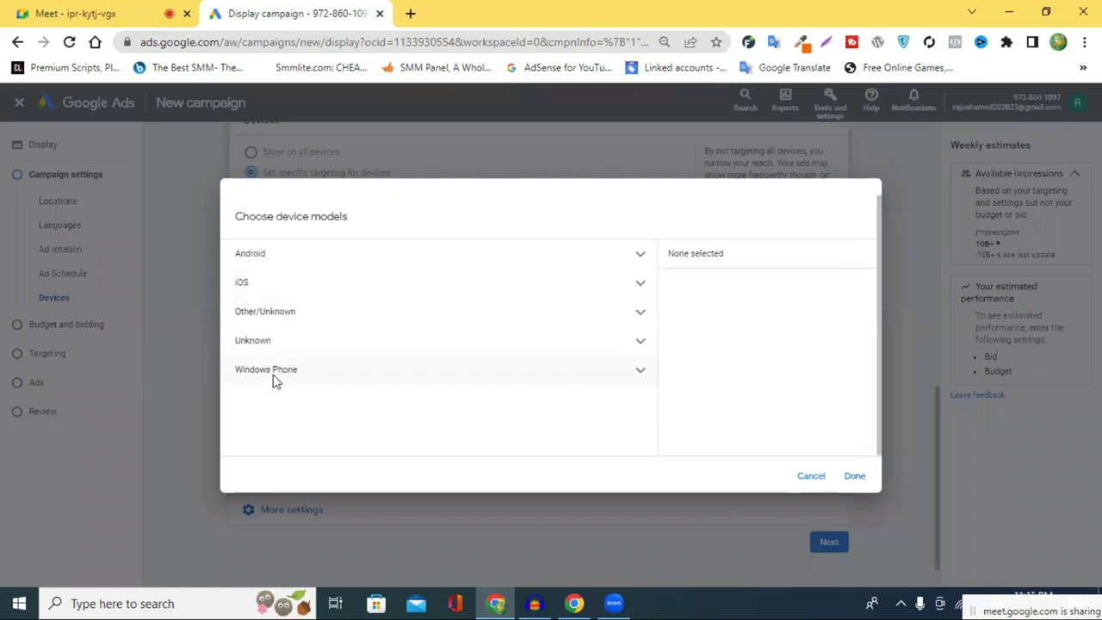
{"action": "left_click", "coordinate": [639, 376]}
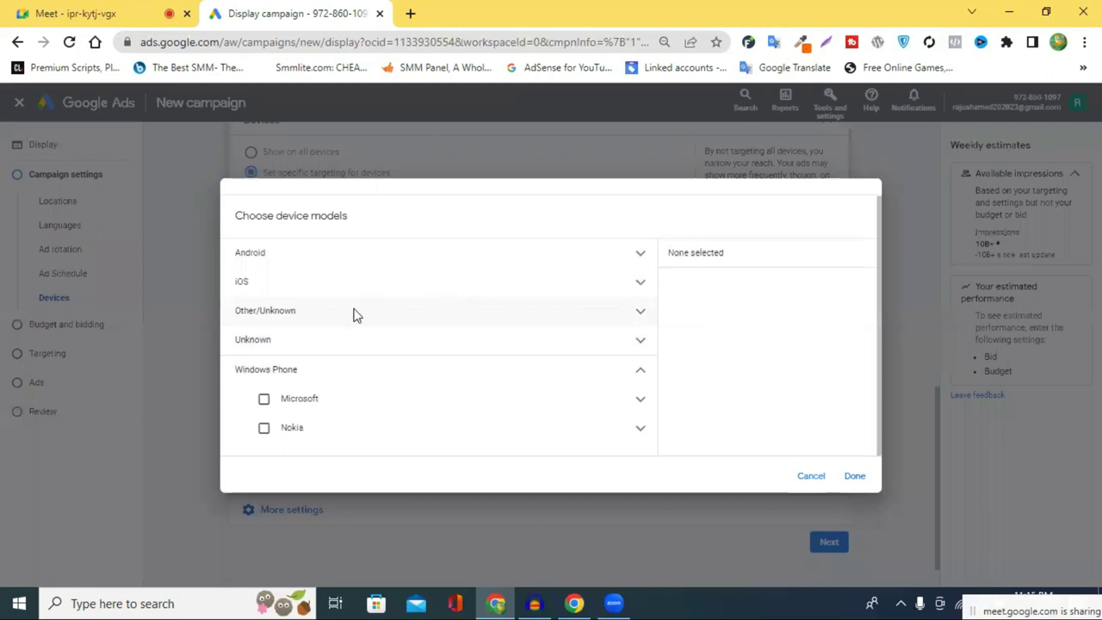
{"action": "left_click", "coordinate": [640, 258]}
{"action": "scroll", "coordinate": [344, 336], "scroll_direction": "down", "scroll_amount": 3}
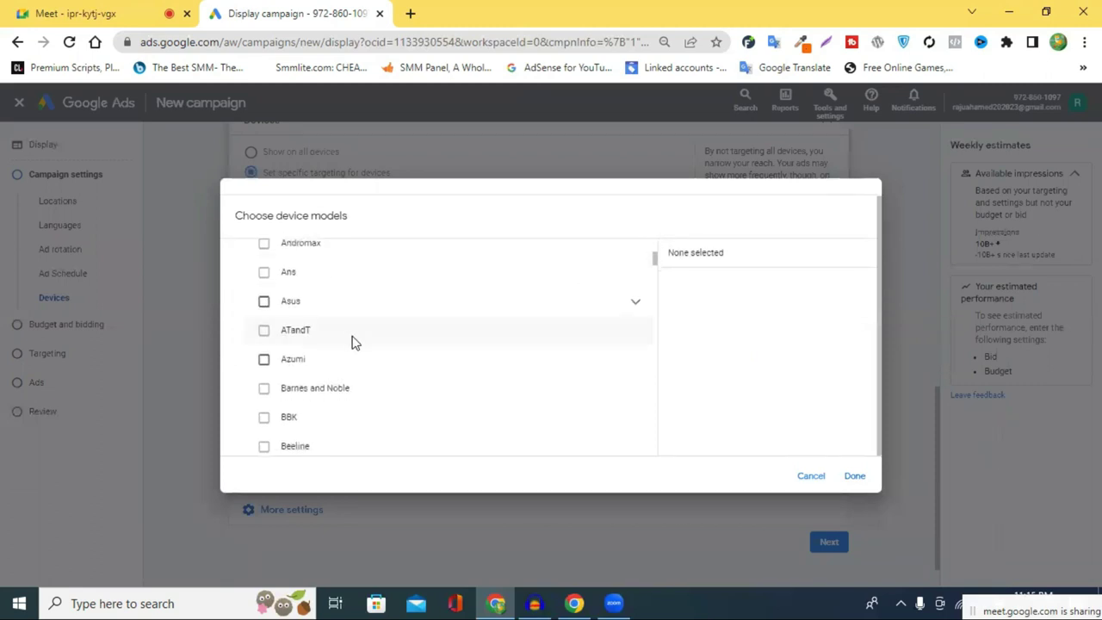
{"action": "scroll", "coordinate": [353, 343], "scroll_direction": "down", "scroll_amount": 10}
{"action": "scroll", "coordinate": [357, 349], "scroll_direction": "down", "scroll_amount": 10}
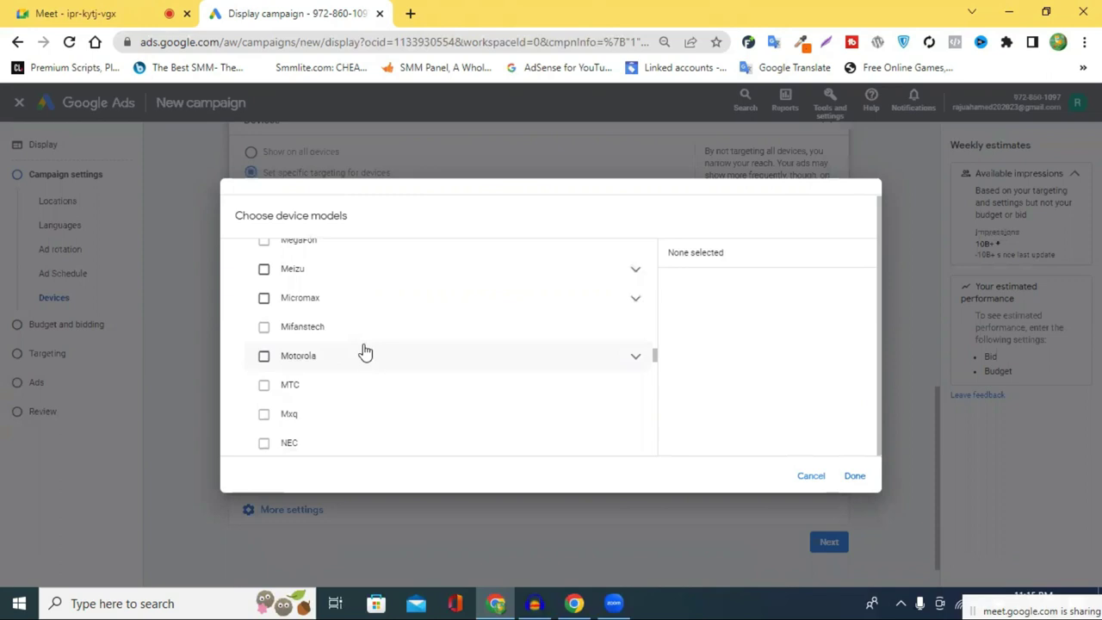
{"action": "scroll", "coordinate": [365, 347], "scroll_direction": "down", "scroll_amount": 10}
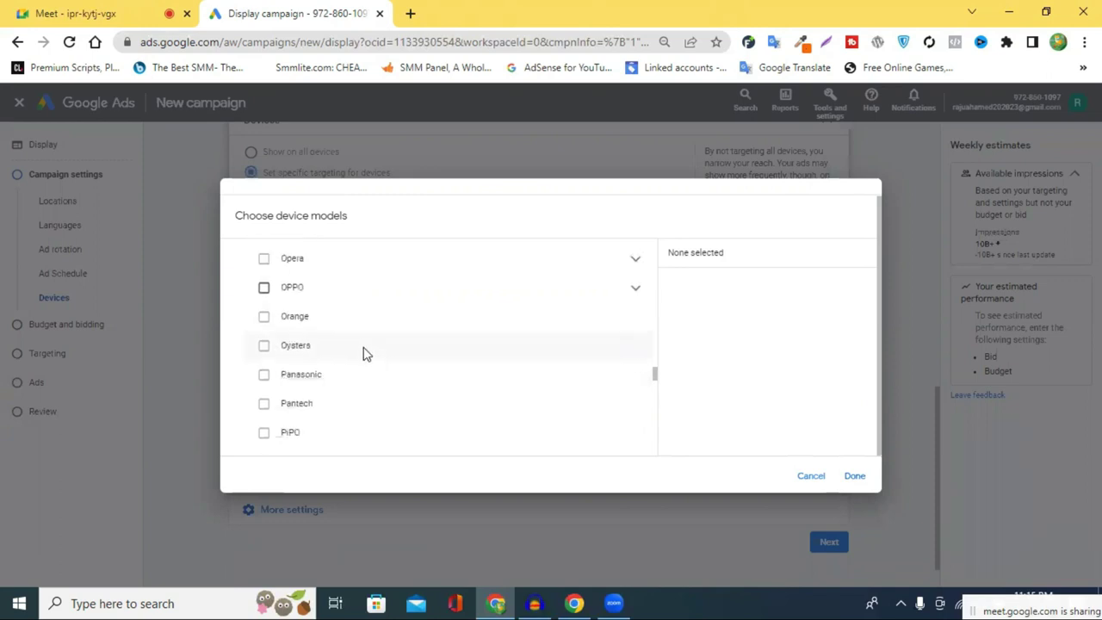
{"action": "scroll", "coordinate": [336, 310], "scroll_direction": "down", "scroll_amount": 20}
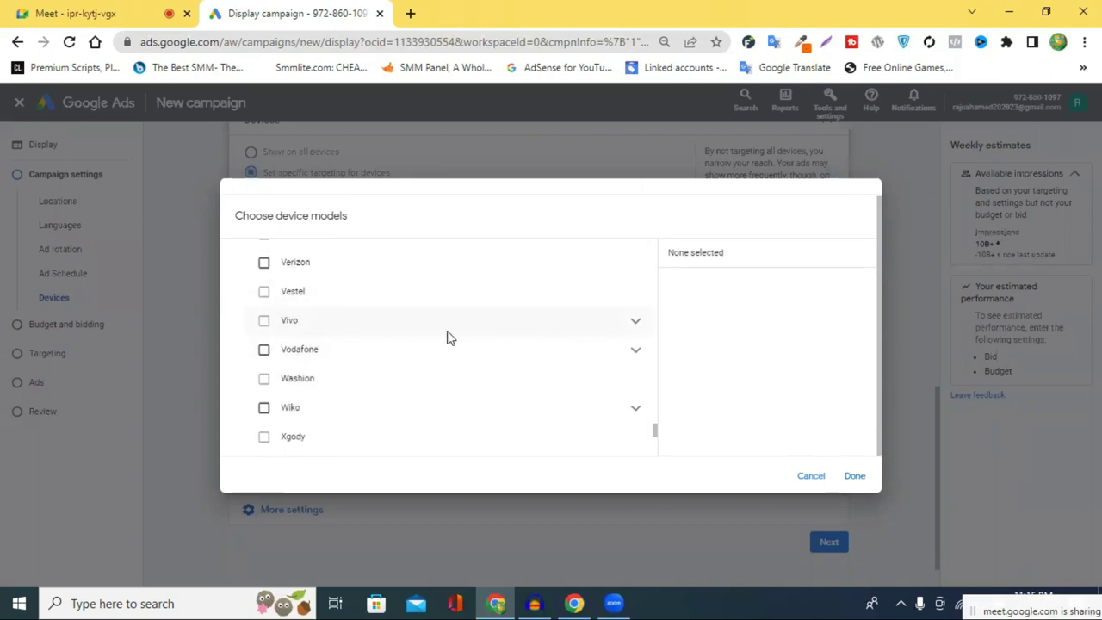
{"action": "scroll", "coordinate": [364, 359], "scroll_direction": "down", "scroll_amount": 2}
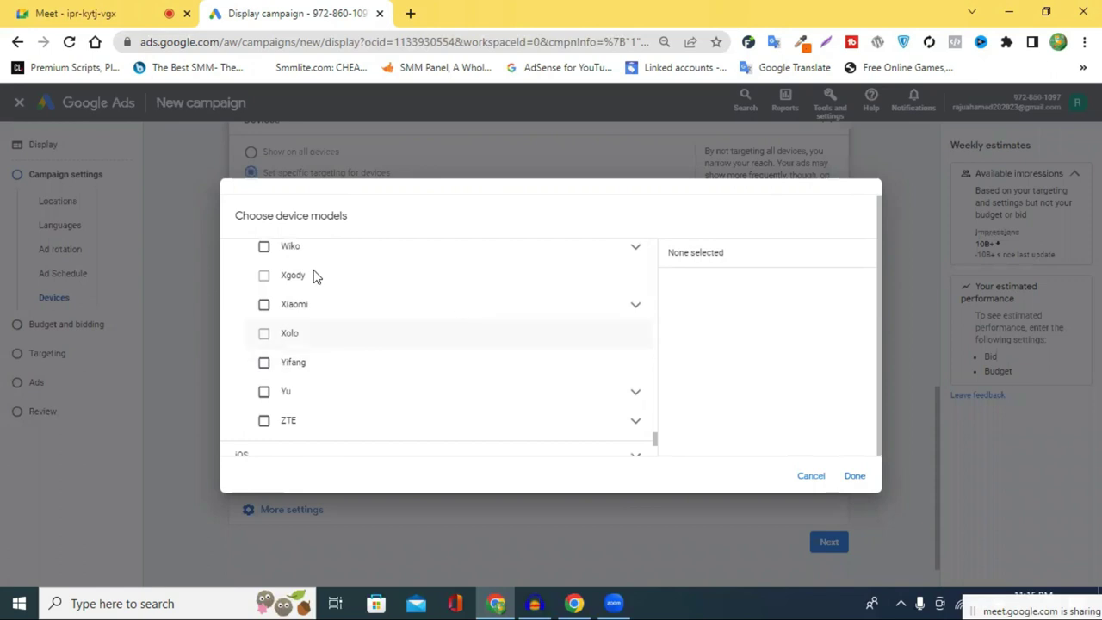
{"action": "scroll", "coordinate": [332, 312], "scroll_direction": "down", "scroll_amount": 3}
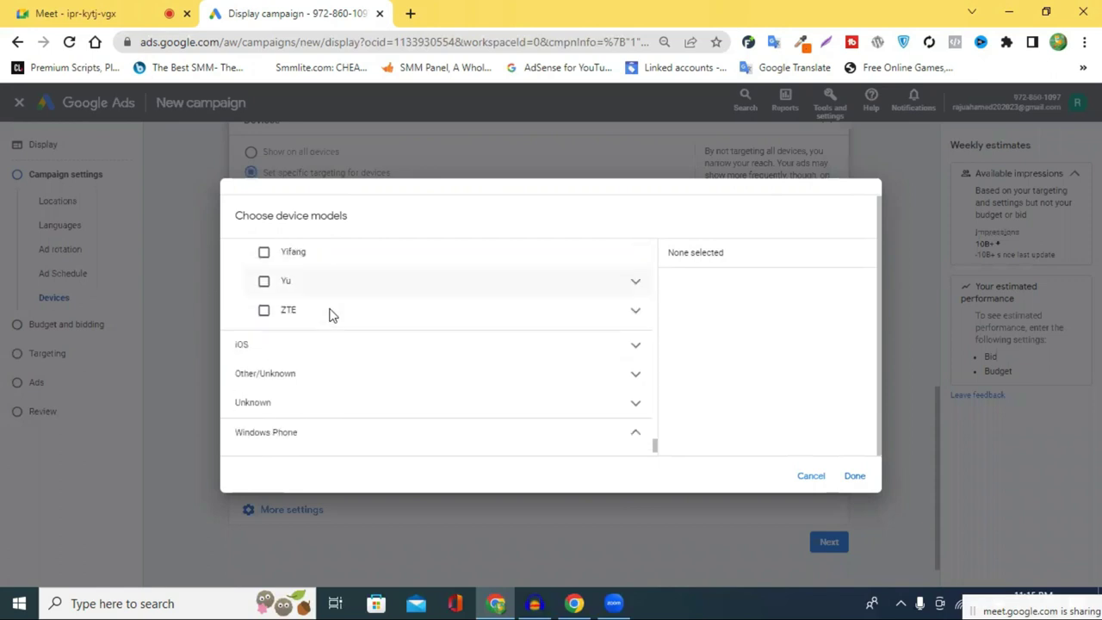
{"action": "left_click", "coordinate": [855, 477]}
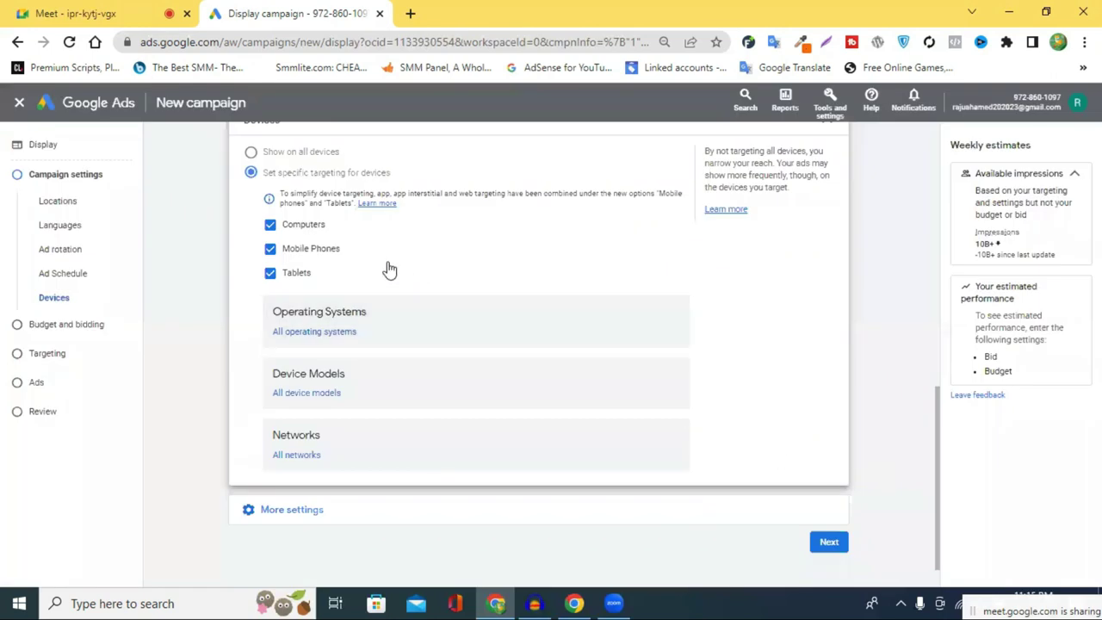
Switch the campaign's device targeting back to Show on all devices and collapse the Devices section.
{"action": "scroll", "coordinate": [431, 297], "scroll_direction": "up", "scroll_amount": 3}
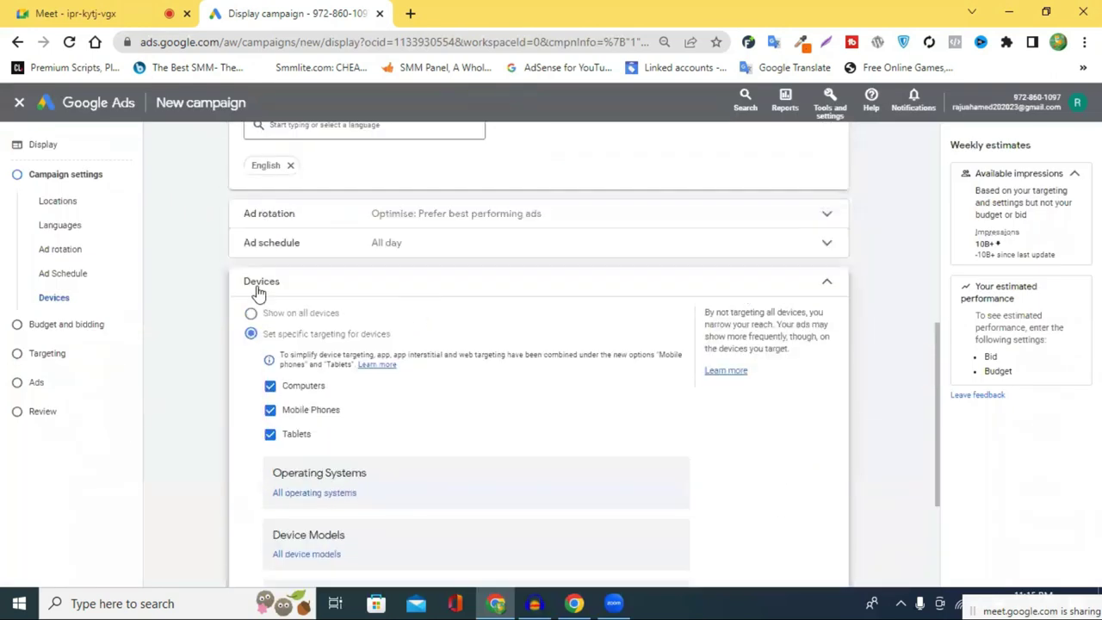
{"action": "left_click", "coordinate": [251, 314]}
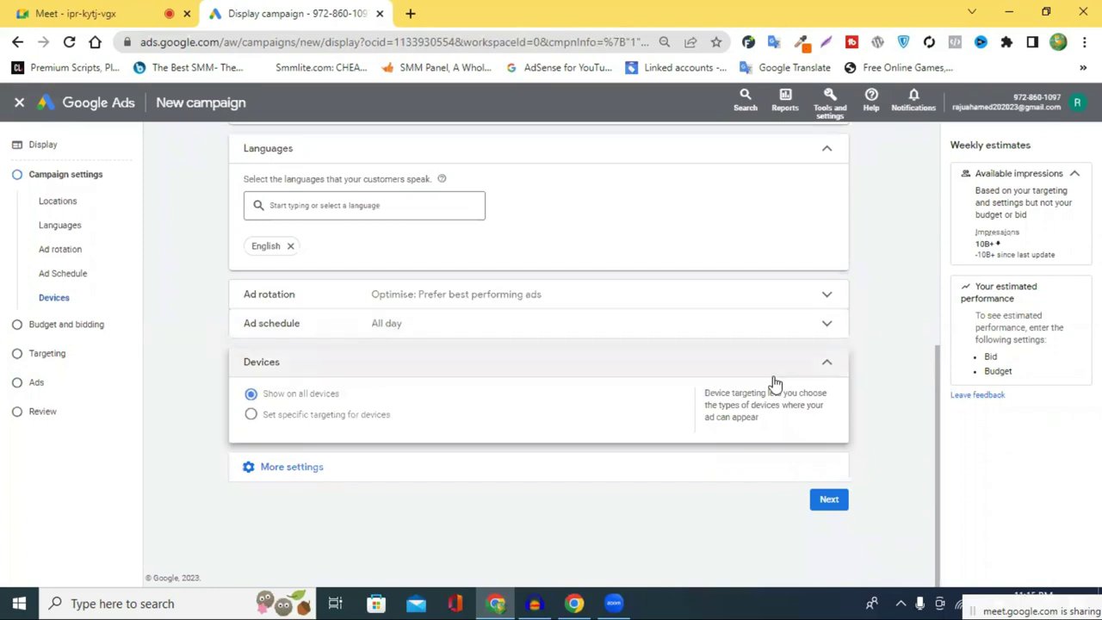
{"action": "left_click", "coordinate": [827, 366]}
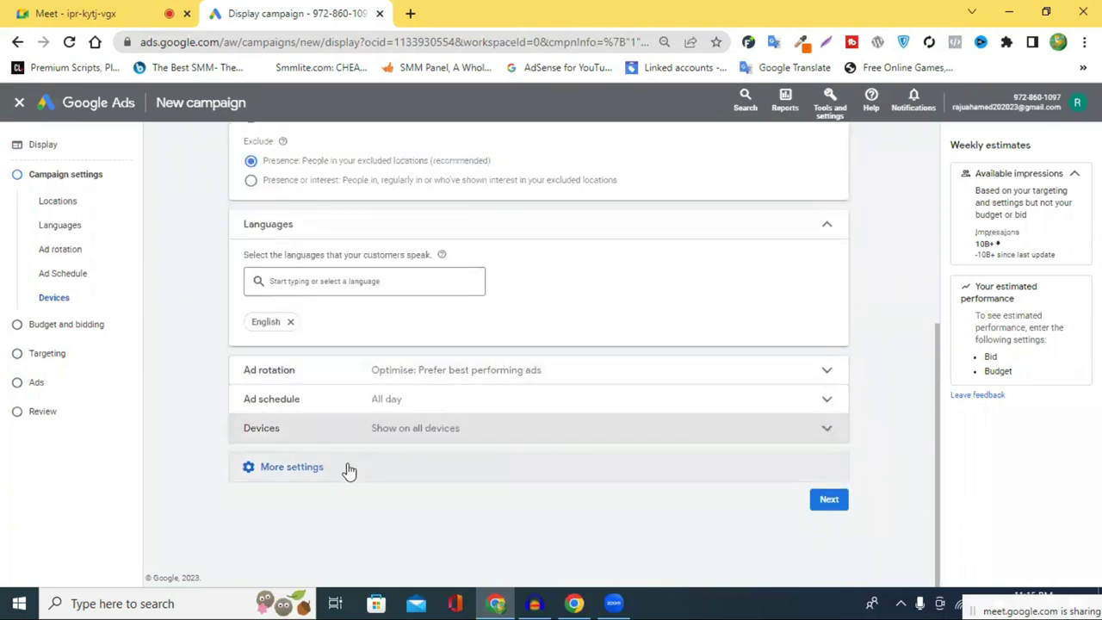
Open the Campaign URL options, look over the tracking template, URL suffix and custom parameter fields, and collapse the section.
{"action": "left_click", "coordinate": [292, 467]}
{"action": "left_click", "coordinate": [346, 418]}
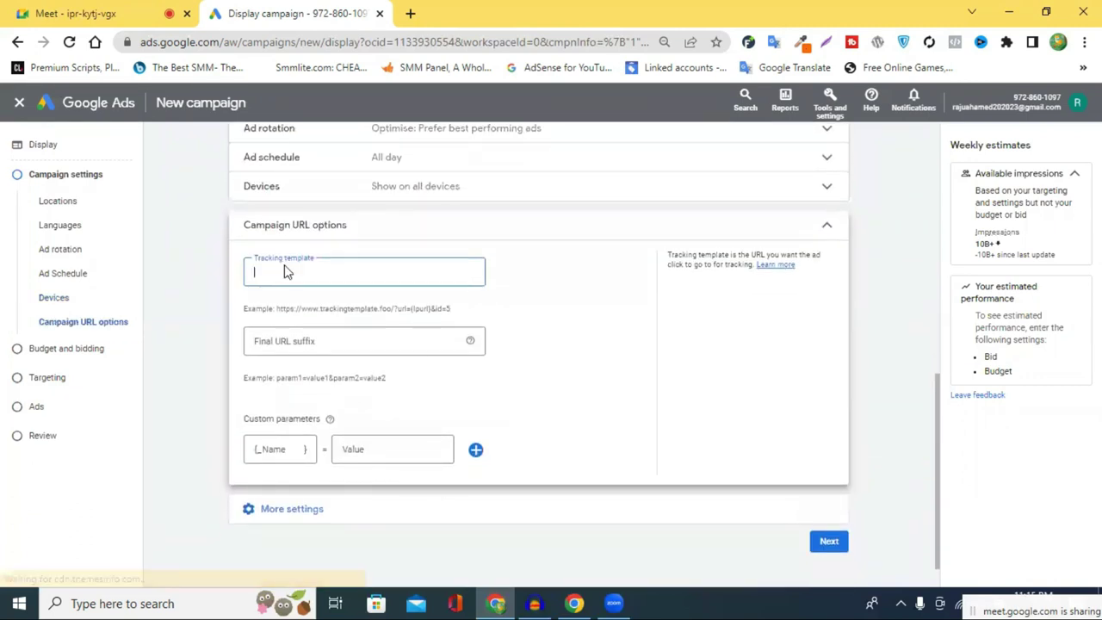
{"action": "left_click", "coordinate": [827, 229]}
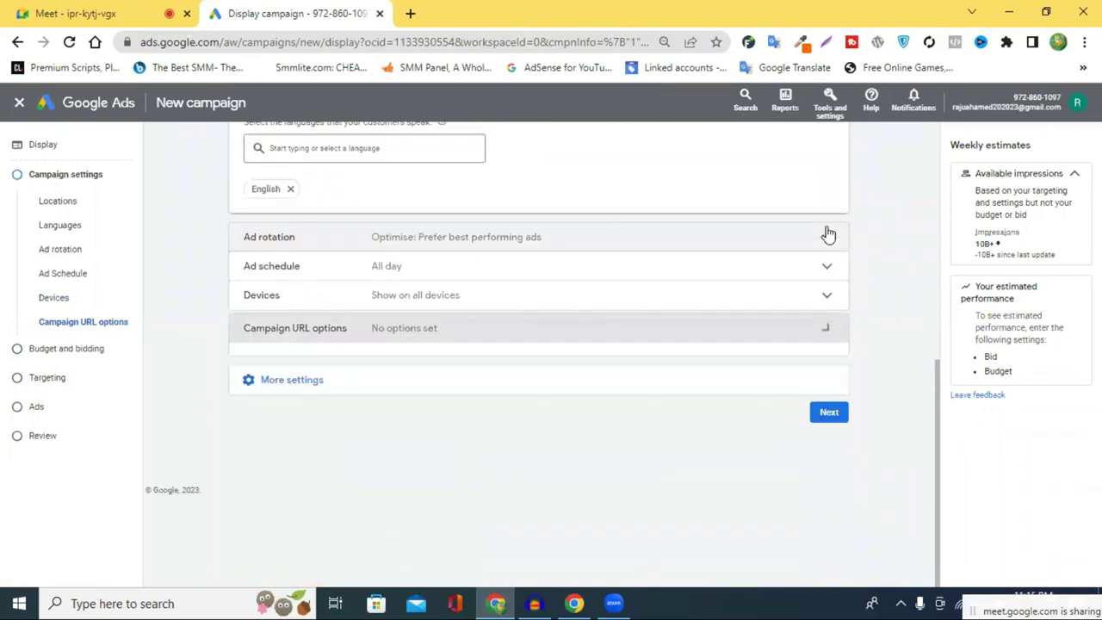
Enable the dynamic ads feed for personalised ads, review the business types without choosing one, and collapse the Dynamic ads section.
{"action": "left_click", "coordinate": [271, 383]}
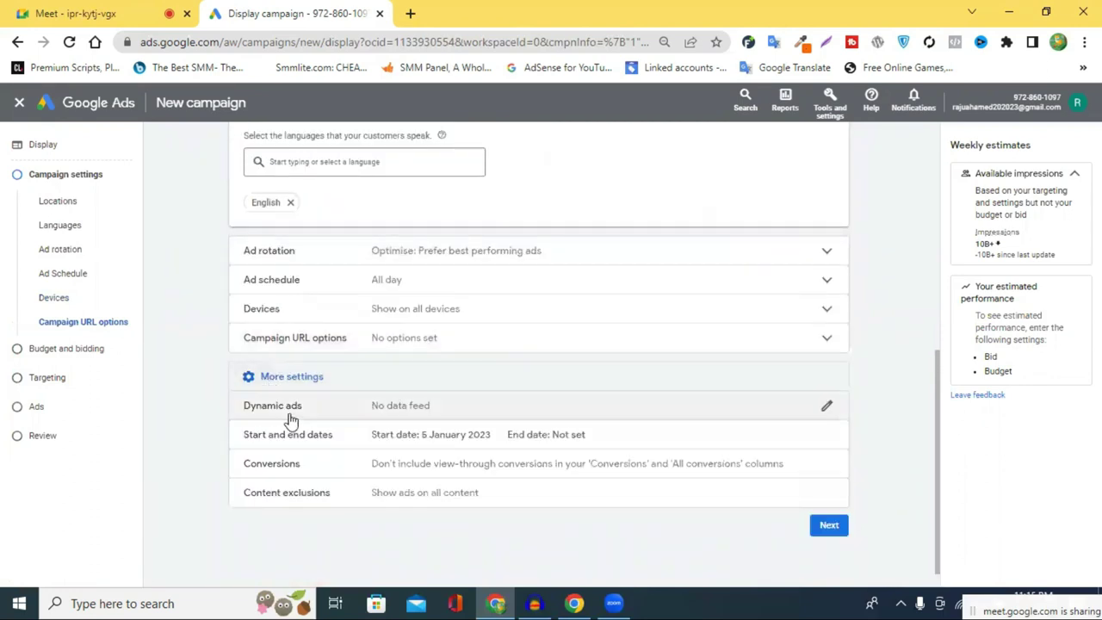
{"action": "left_click", "coordinate": [315, 411]}
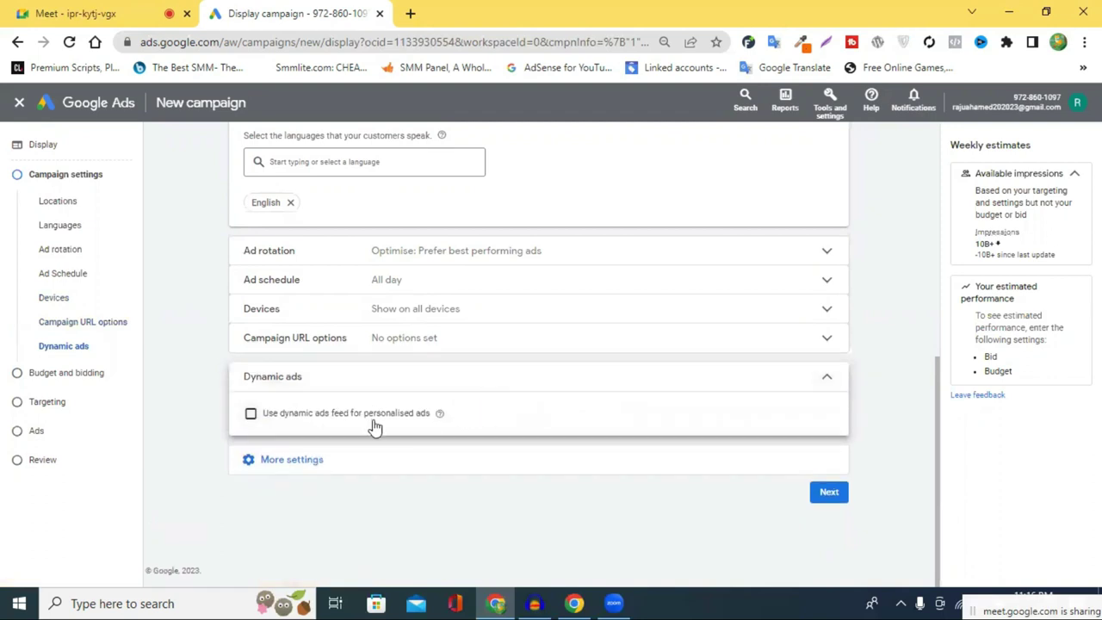
{"action": "left_click", "coordinate": [280, 418]}
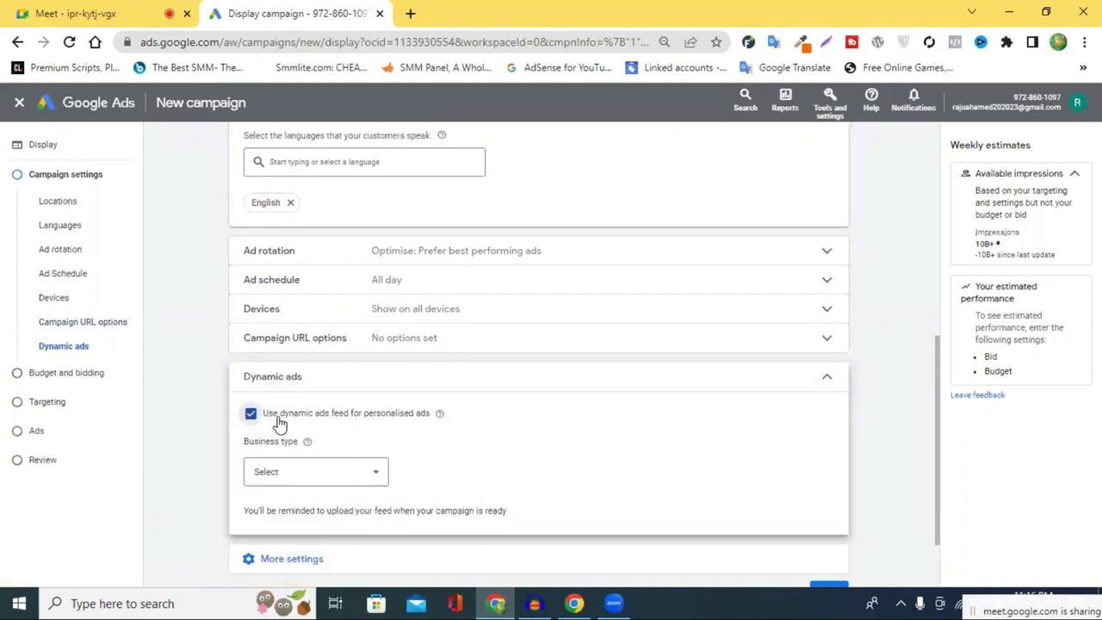
{"action": "scroll", "coordinate": [534, 405], "scroll_direction": "down", "scroll_amount": 1}
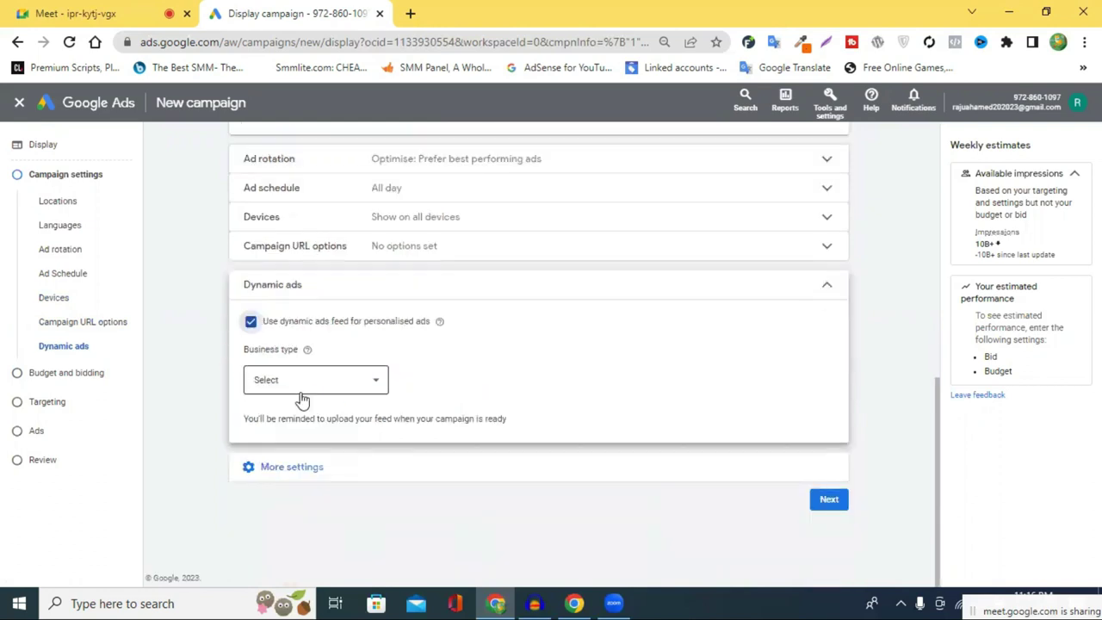
{"action": "left_click", "coordinate": [300, 392]}
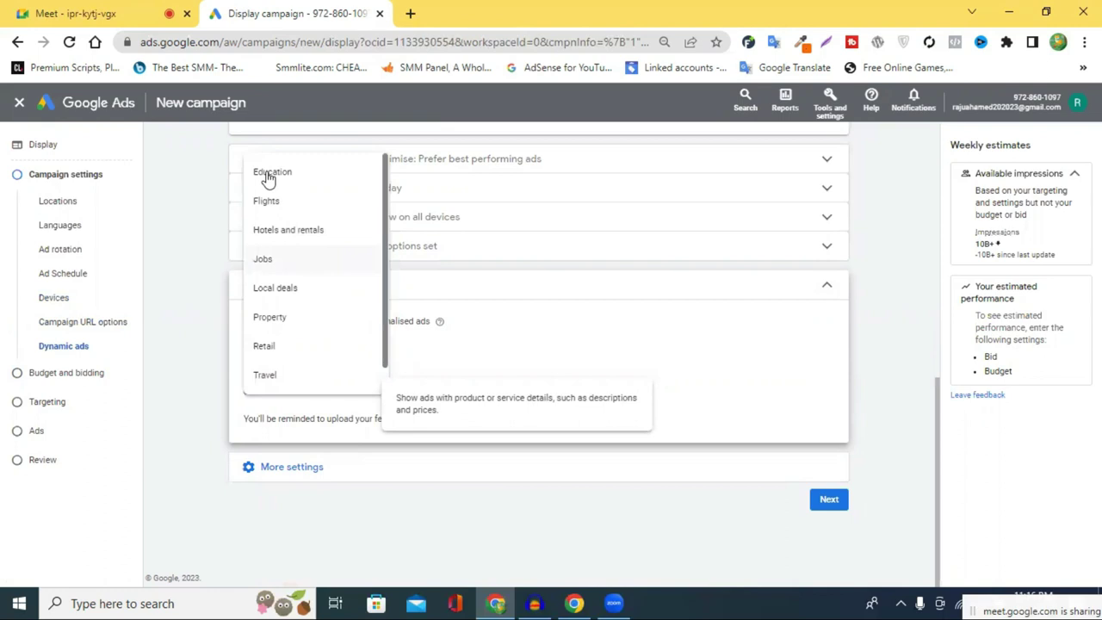
{"action": "left_click", "coordinate": [829, 291]}
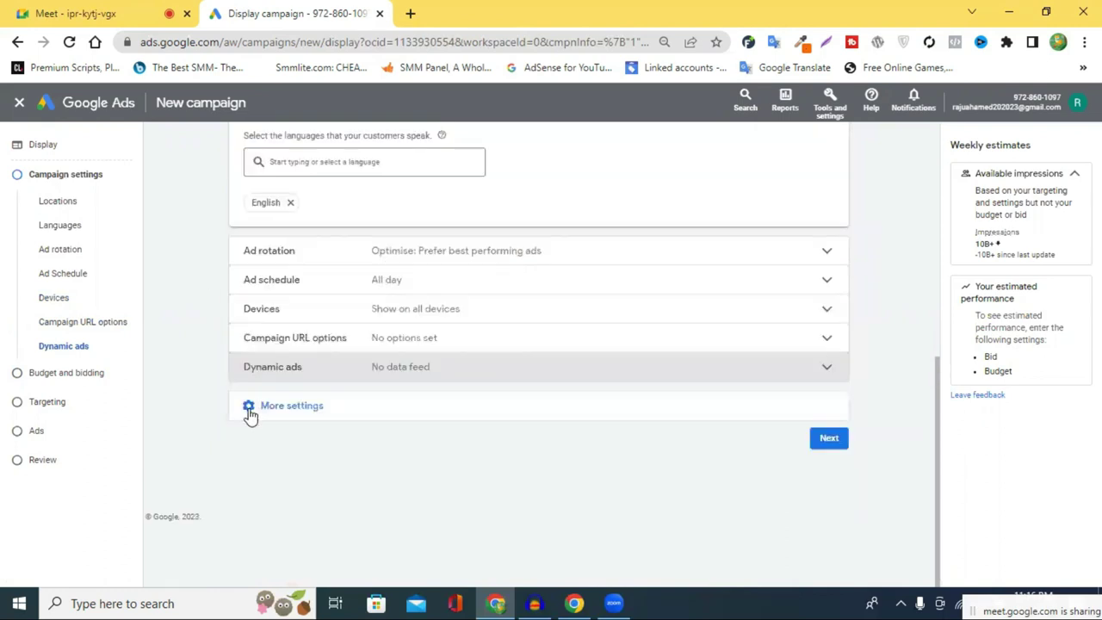
Show the additional campaign settings and set the campaign's start date to 7 Jan 2023.
{"action": "left_click", "coordinate": [328, 411]}
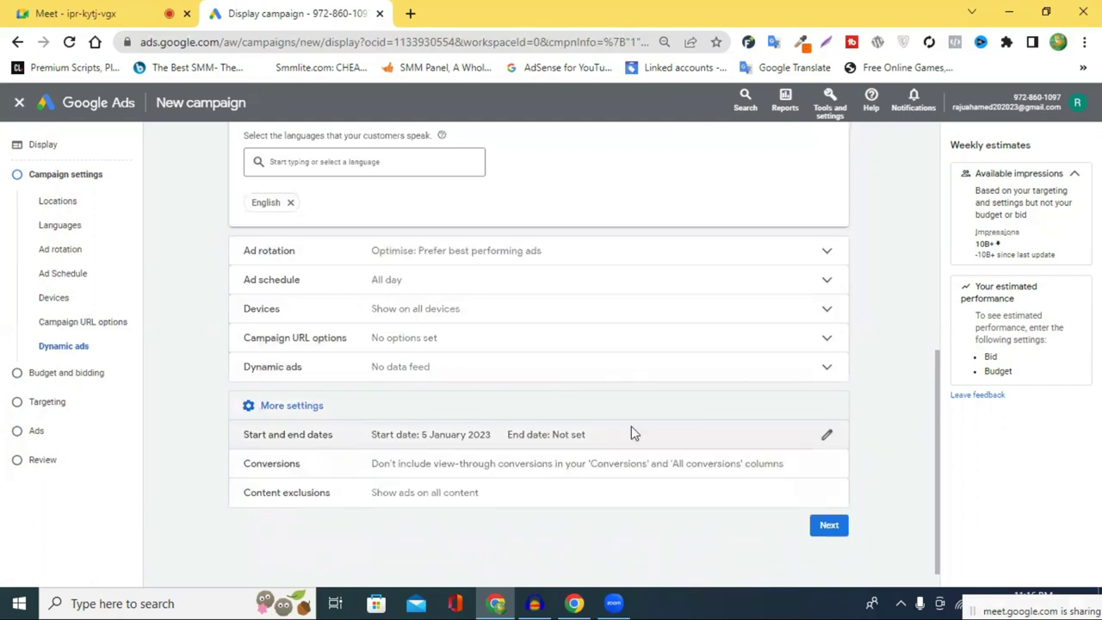
{"action": "left_click", "coordinate": [666, 434]}
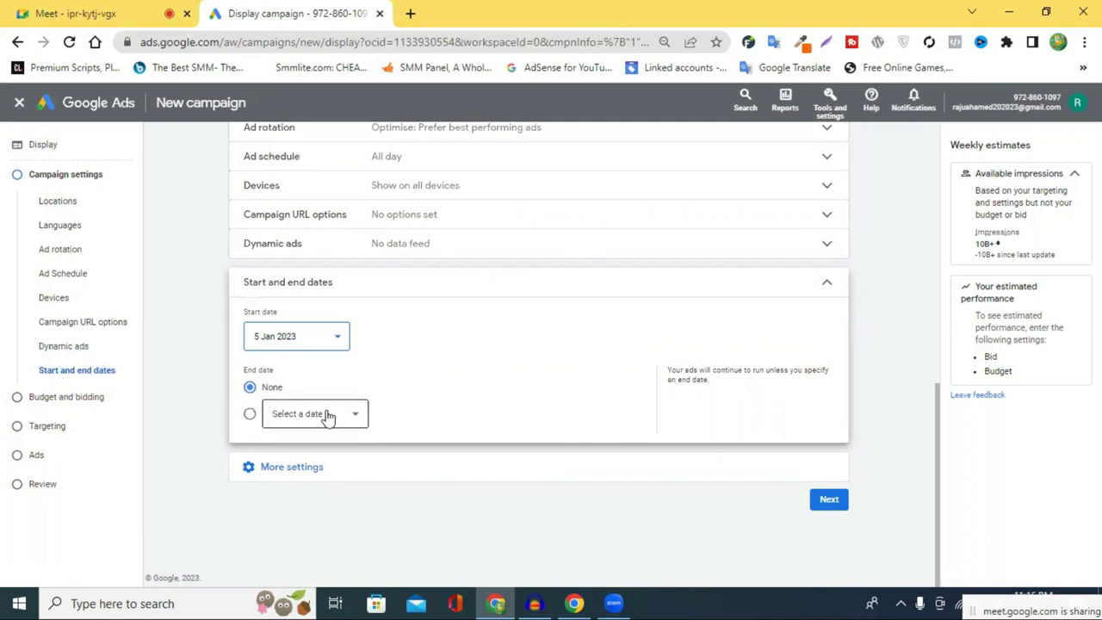
{"action": "left_click", "coordinate": [306, 340]}
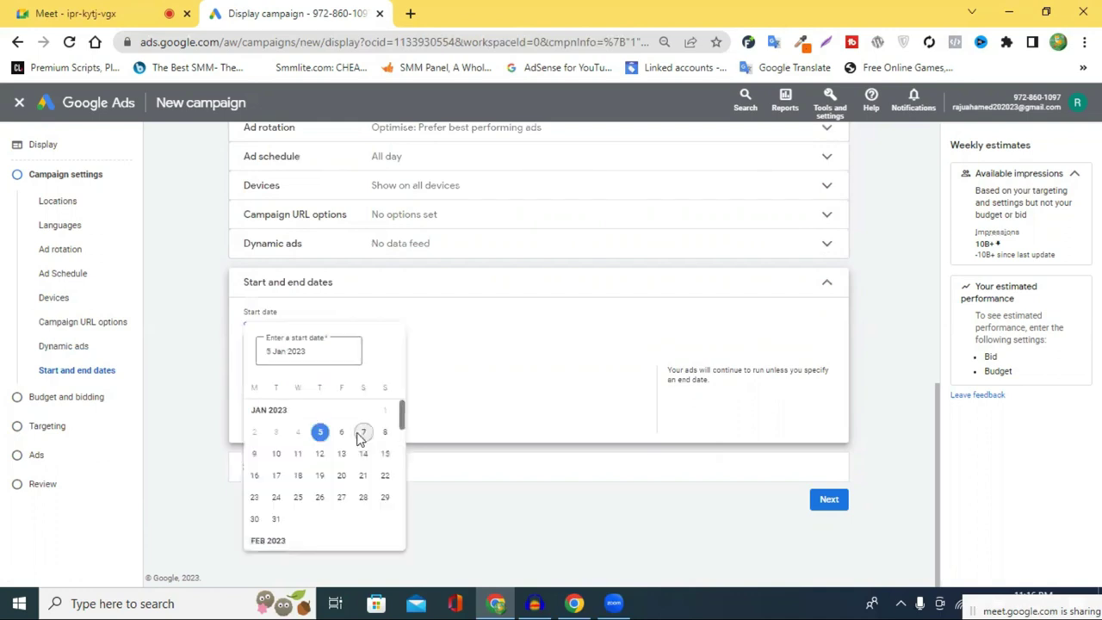
{"action": "left_click", "coordinate": [361, 433]}
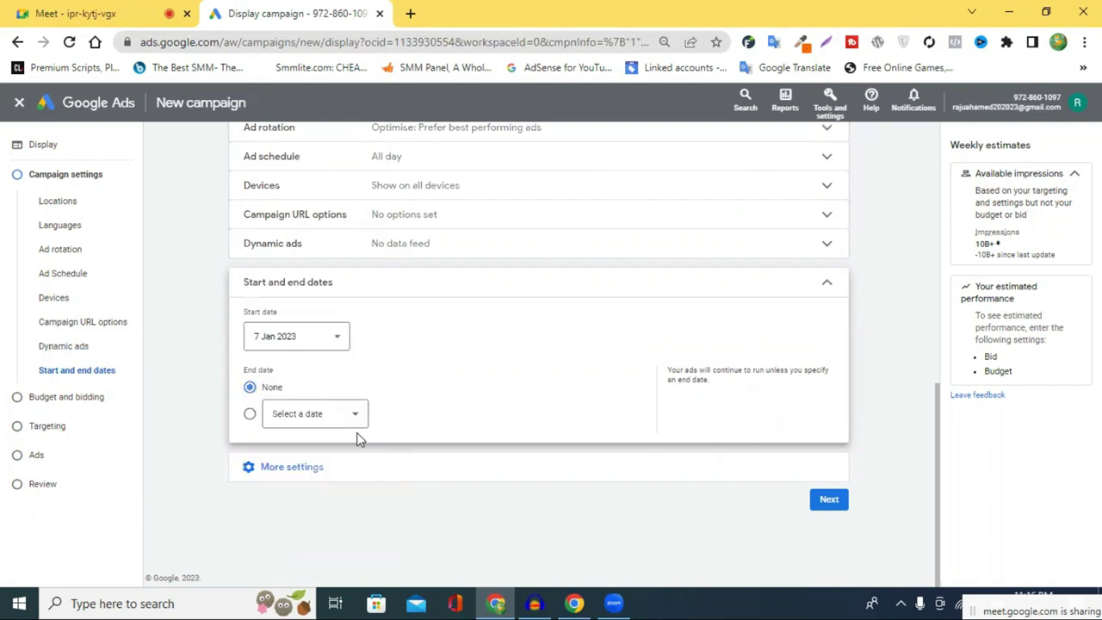
Set the campaign's end date to 12 Jan 2023, switch it back to None, and collapse the Start and end dates section.
{"action": "left_click", "coordinate": [308, 419]}
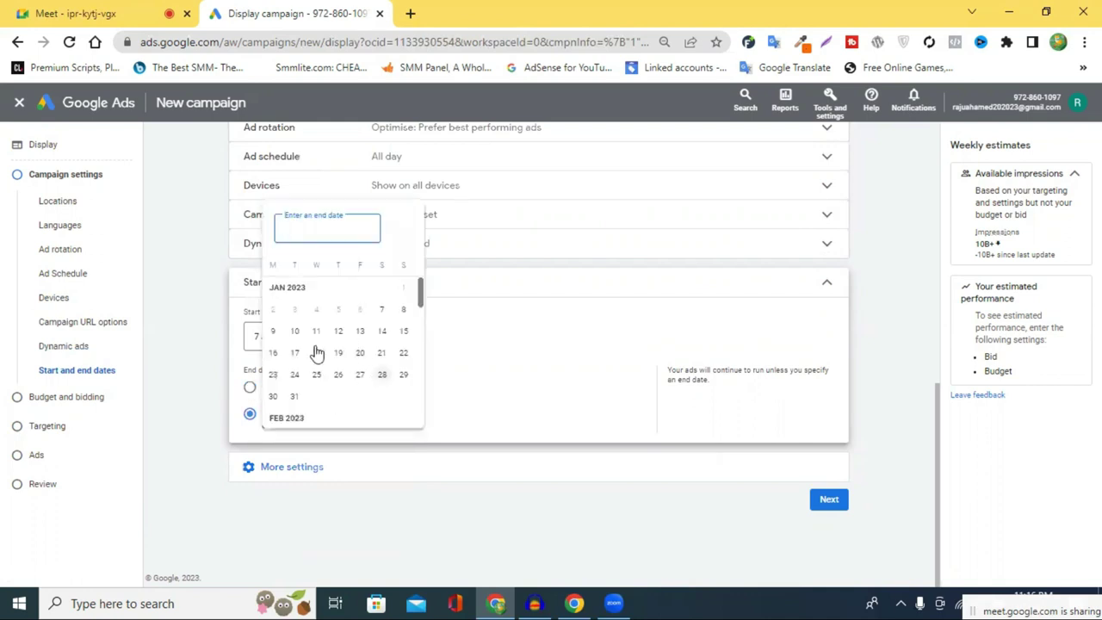
{"action": "left_click", "coordinate": [344, 334]}
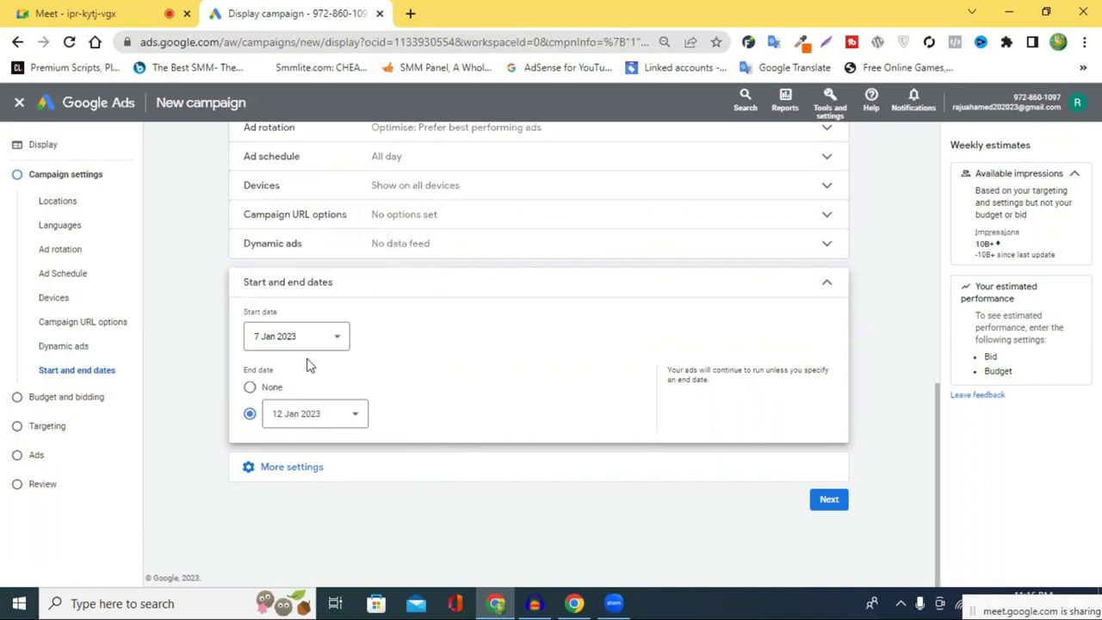
{"action": "left_click", "coordinate": [263, 397]}
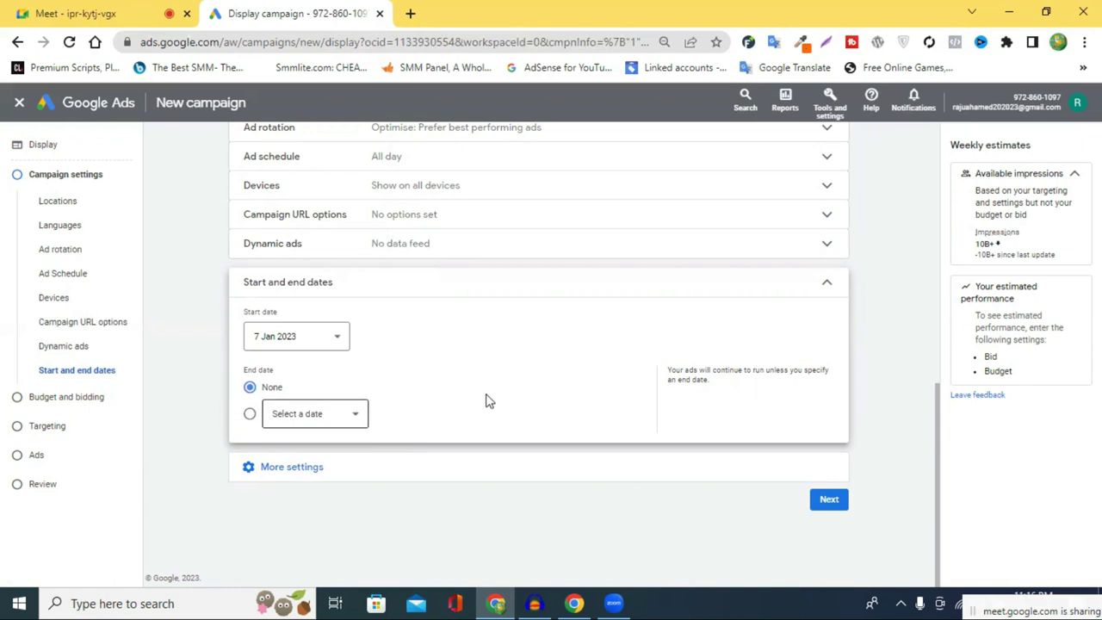
{"action": "left_click", "coordinate": [825, 285]}
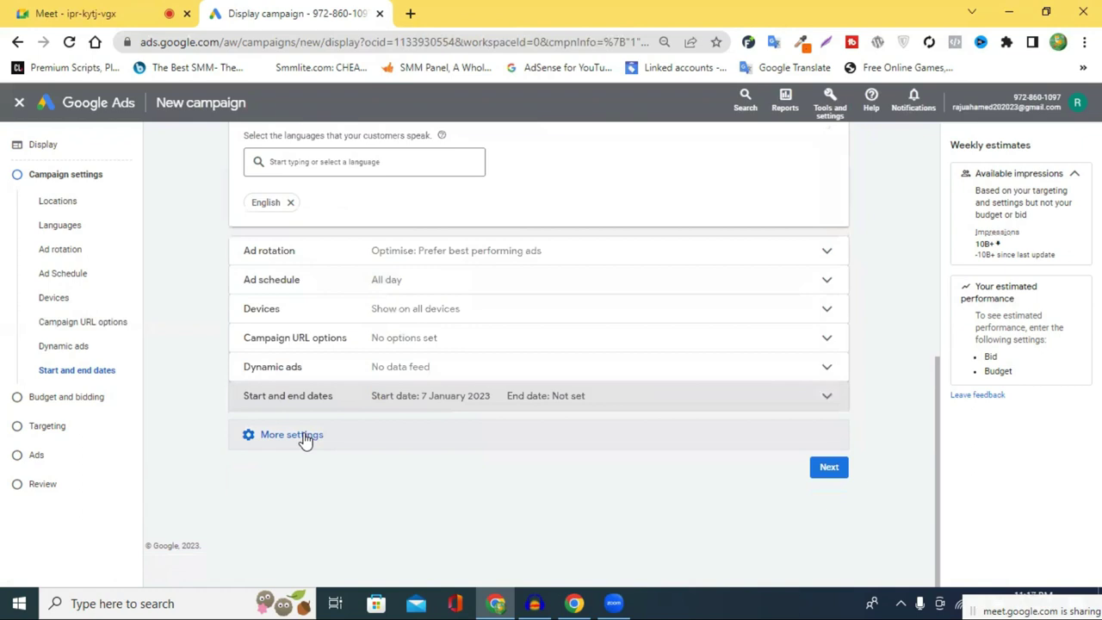
Proceed to Budget and bidding and set the campaign's average daily budget to US$50.00.
{"action": "left_click", "coordinate": [293, 434]}
{"action": "left_click", "coordinate": [828, 323]}
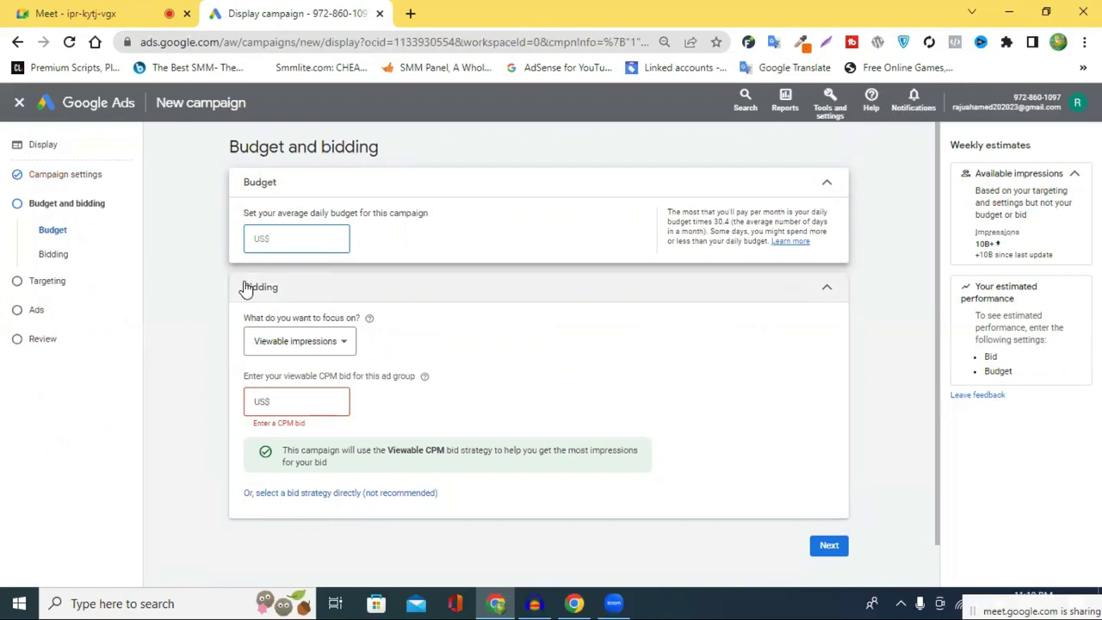
{"action": "left_click", "coordinate": [435, 287]}
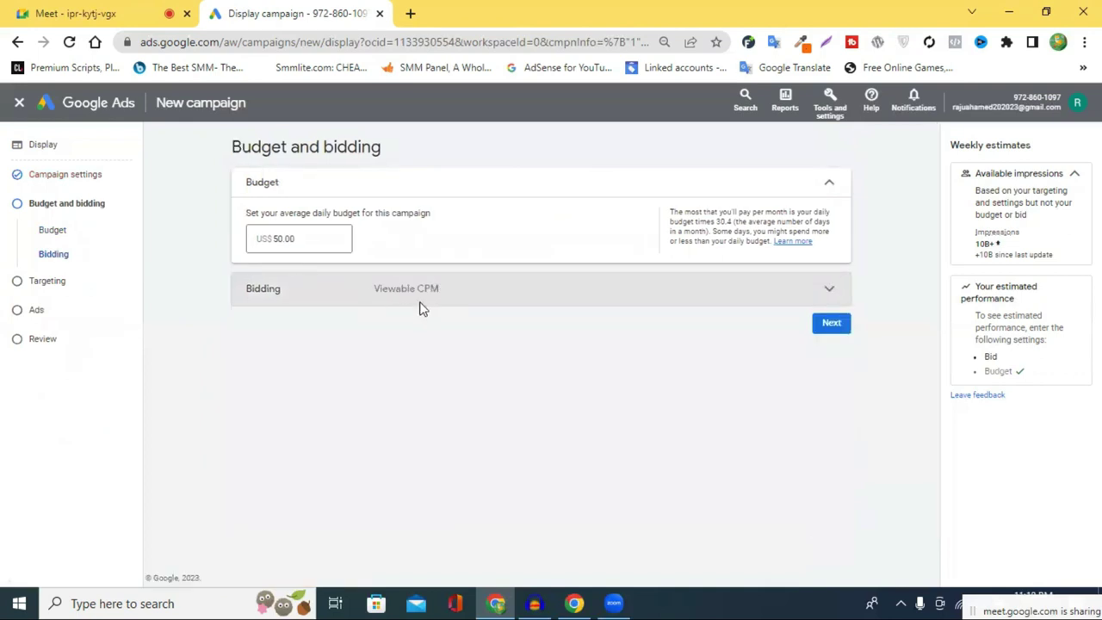
Change the bidding focus to High Quality Traffic and choose Manually set bids as the way to get it.
{"action": "left_click", "coordinate": [421, 304]}
{"action": "left_click", "coordinate": [285, 350]}
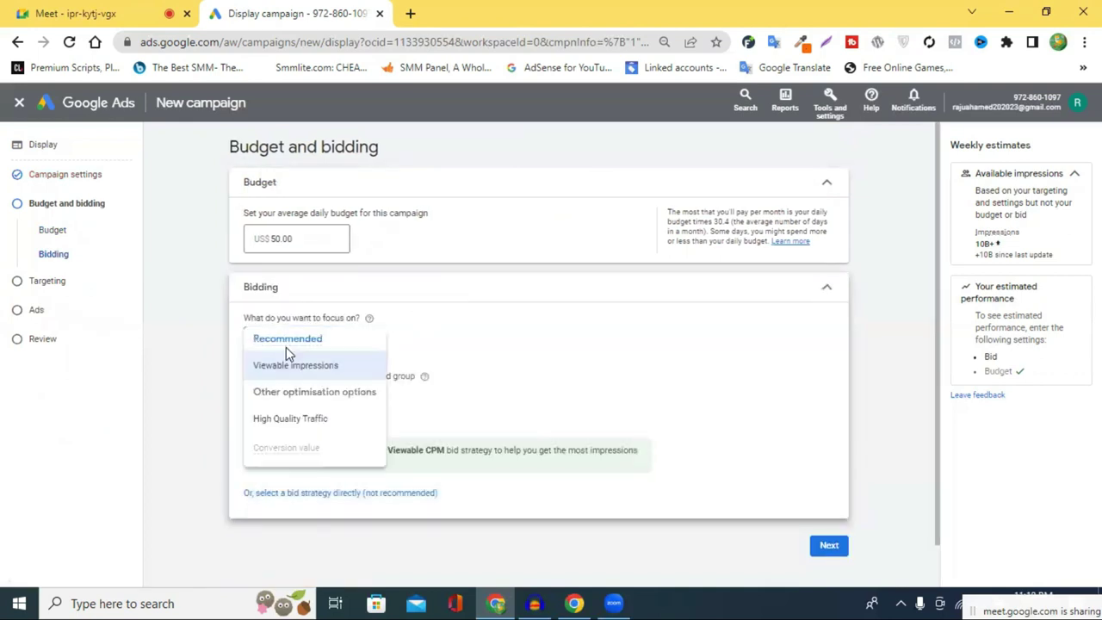
{"action": "left_click", "coordinate": [284, 423]}
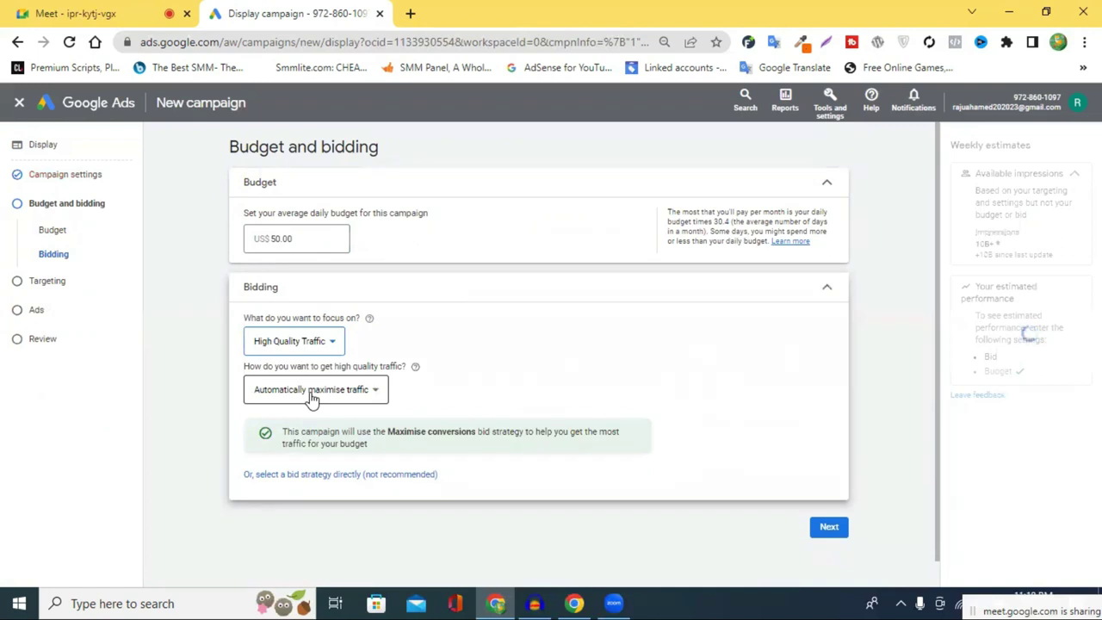
{"action": "left_click", "coordinate": [311, 398]}
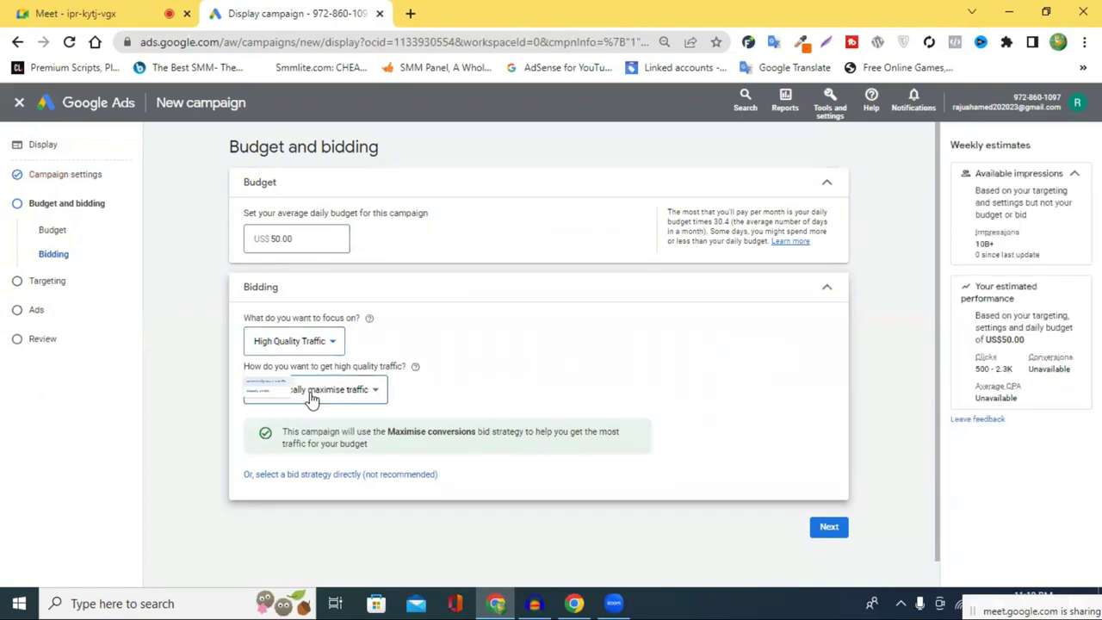
{"action": "left_click", "coordinate": [293, 427]}
Enter an enhanced CPC bid of US$0.20 for the ad group and change it to US$0.15.
{"action": "left_click", "coordinate": [296, 445]}
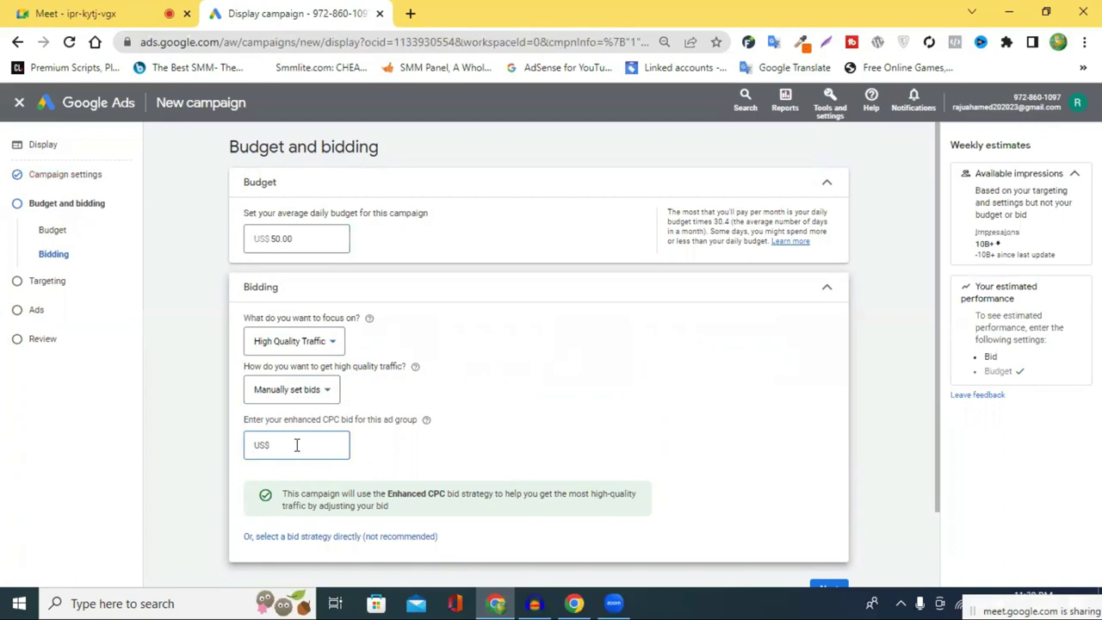
{"action": "key", "text": "BackSpace"}
{"action": "type", "text": "0.20"}
{"action": "left_click", "coordinate": [582, 403]}
{"action": "left_click", "coordinate": [293, 444]}
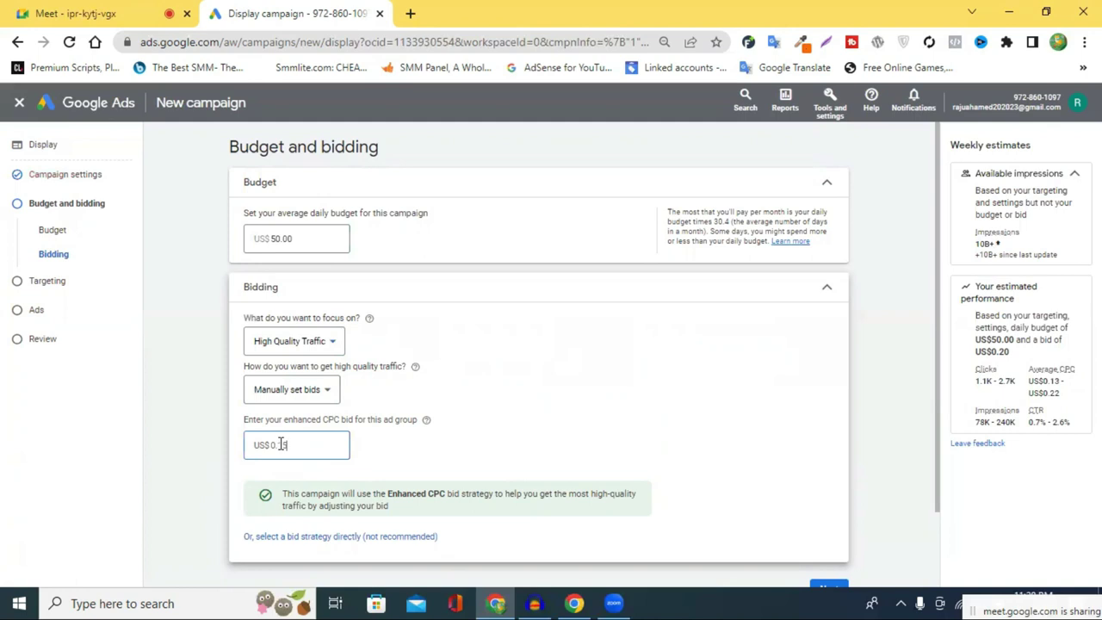
{"action": "left_click", "coordinate": [445, 457]}
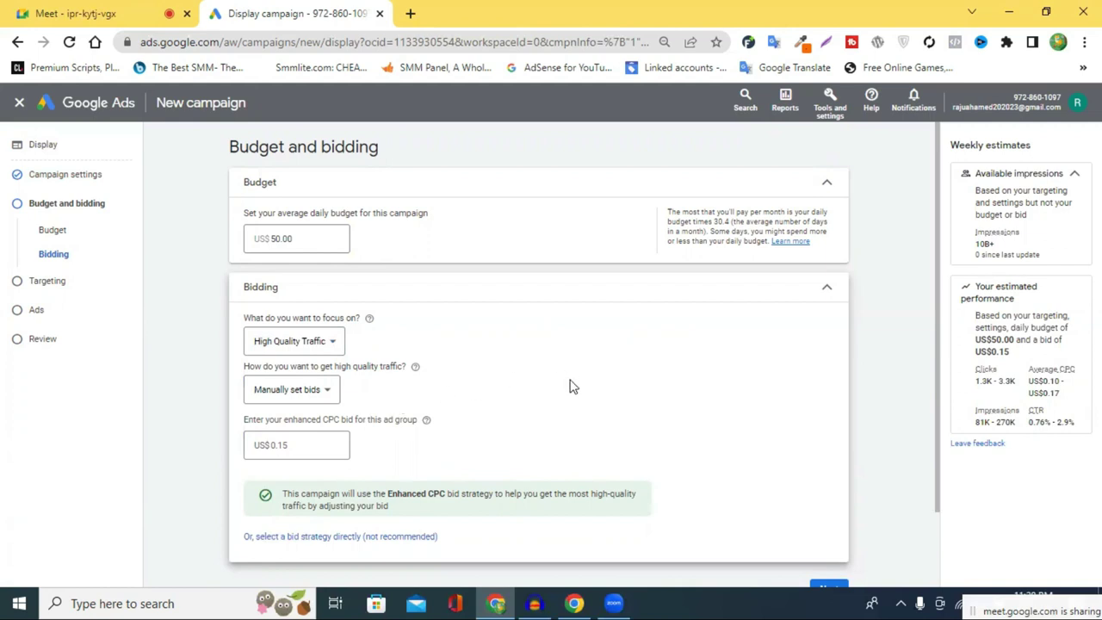
Set the ad group's enhanced CPC bid to US$0.10.
{"action": "scroll", "coordinate": [569, 387], "scroll_direction": "down", "scroll_amount": 1}
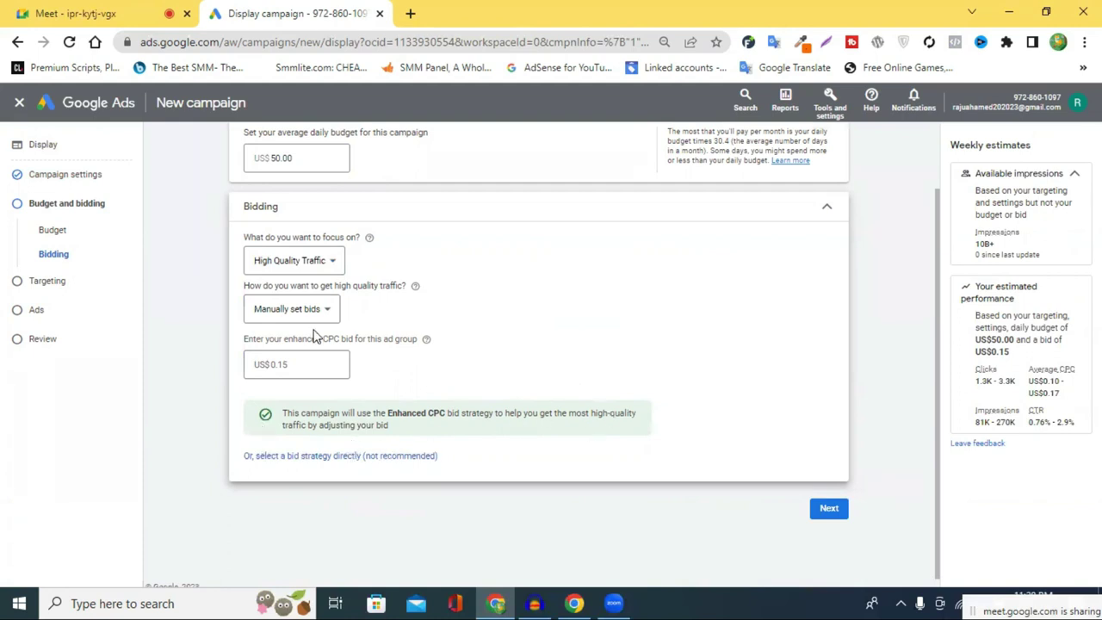
{"action": "double_click", "coordinate": [275, 364]}
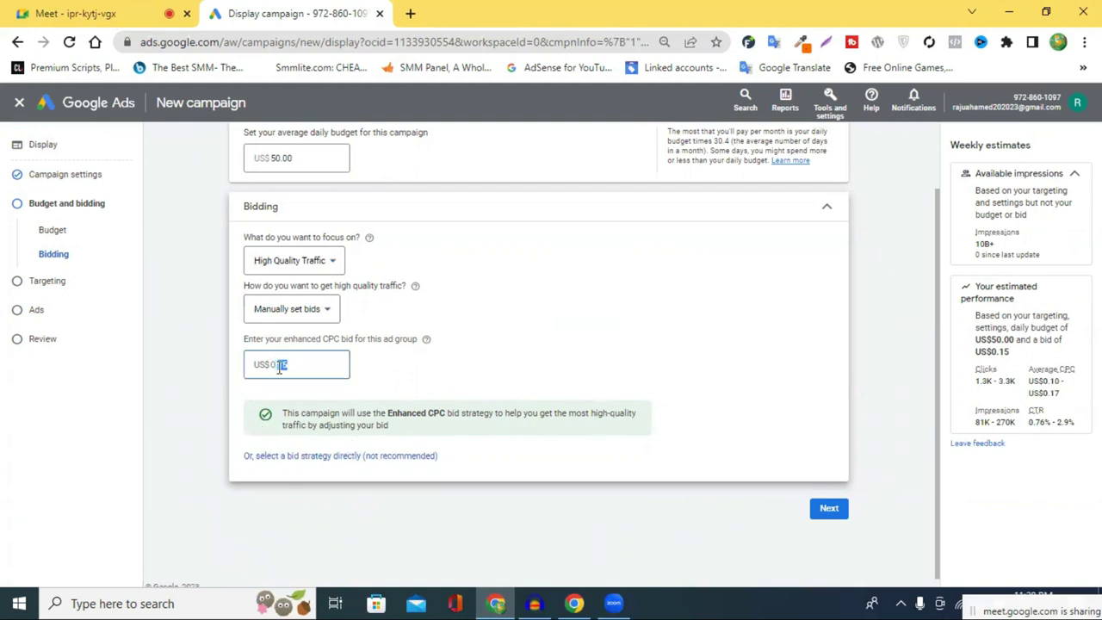
{"action": "left_click", "coordinate": [642, 365]}
{"action": "left_click_drag", "start_coordinate": [308, 367], "coordinate": [281, 378]}
{"action": "left_click", "coordinate": [443, 365]}
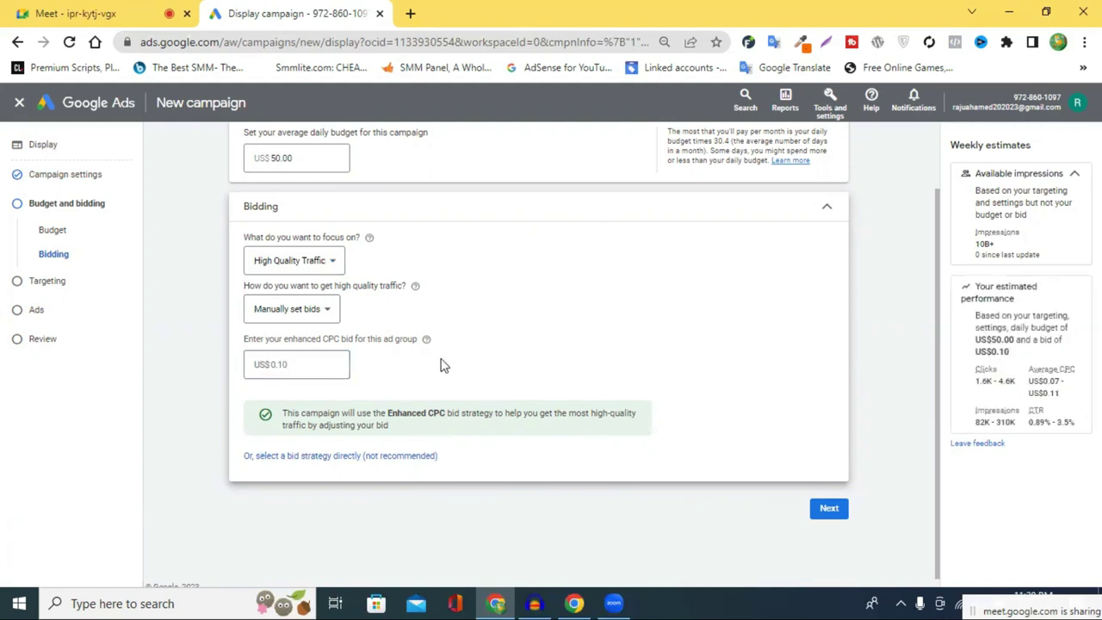
Review the estimated clicks, average CPC and impressions, proceed to Targeting, and list the available targeting types.
{"action": "left_click_drag", "start_coordinate": [976, 381], "coordinate": [1062, 381]}
{"action": "left_click_drag", "start_coordinate": [1049, 381], "coordinate": [1036, 428]}
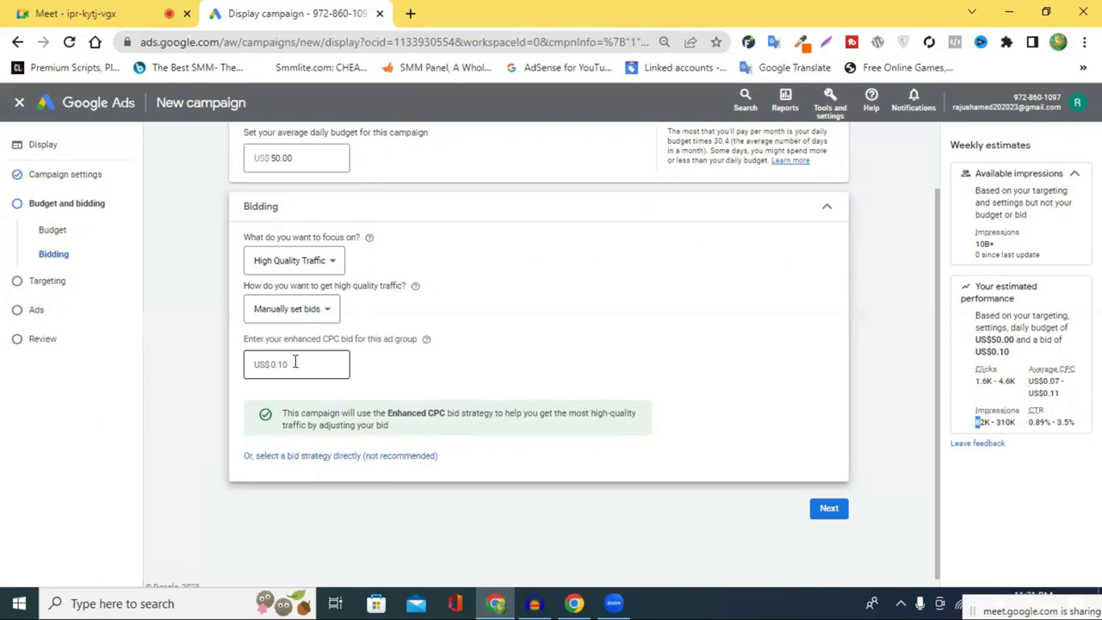
{"action": "scroll", "coordinate": [603, 394], "scroll_direction": "down", "scroll_amount": 1}
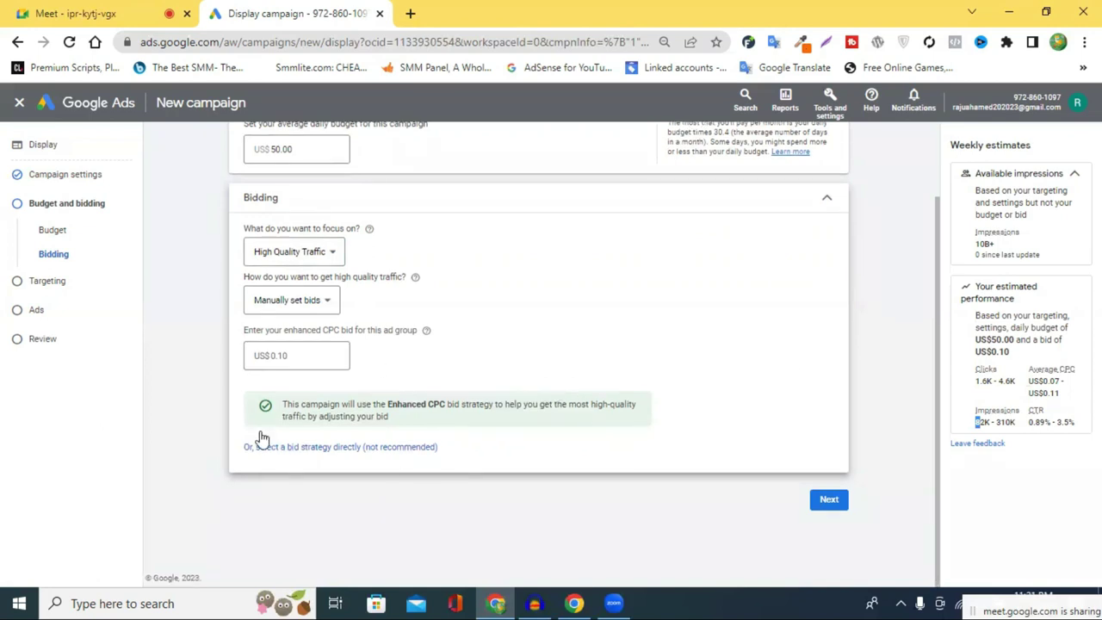
{"action": "left_click", "coordinate": [830, 501]}
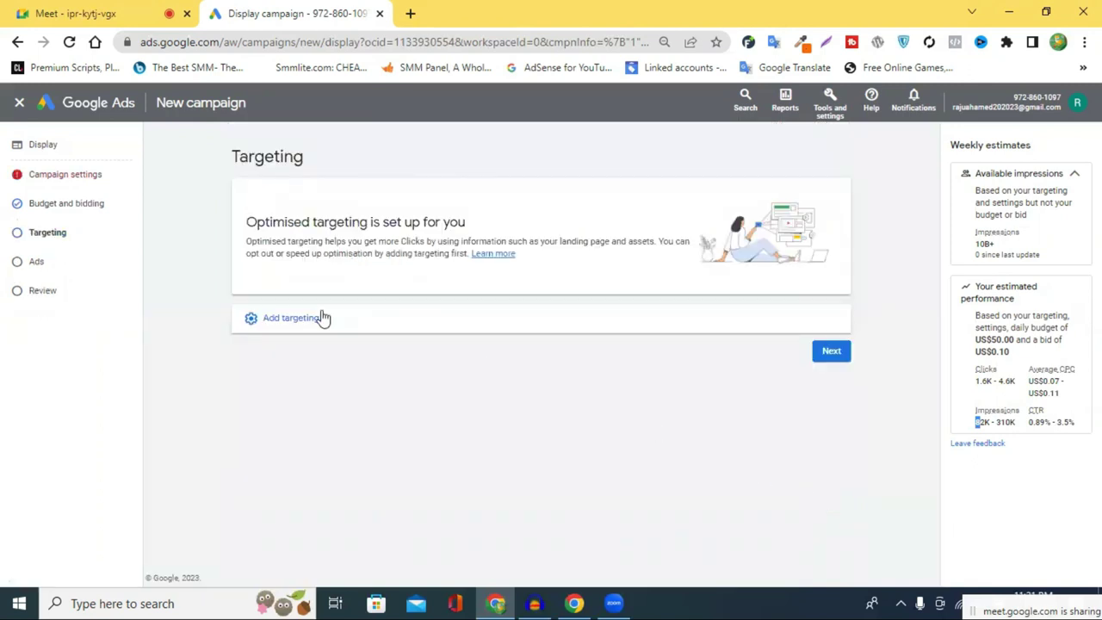
{"action": "left_click", "coordinate": [526, 317]}
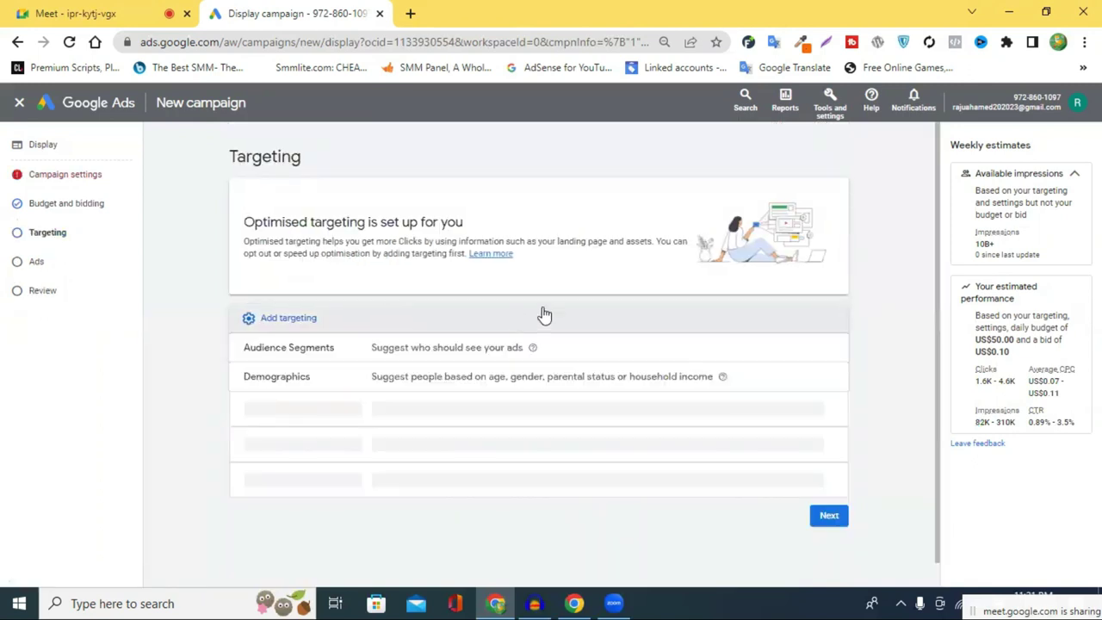
Go back to Campaign settings, look through its sections for the flagged problem, and return to Targeting.
{"action": "left_click", "coordinate": [67, 176]}
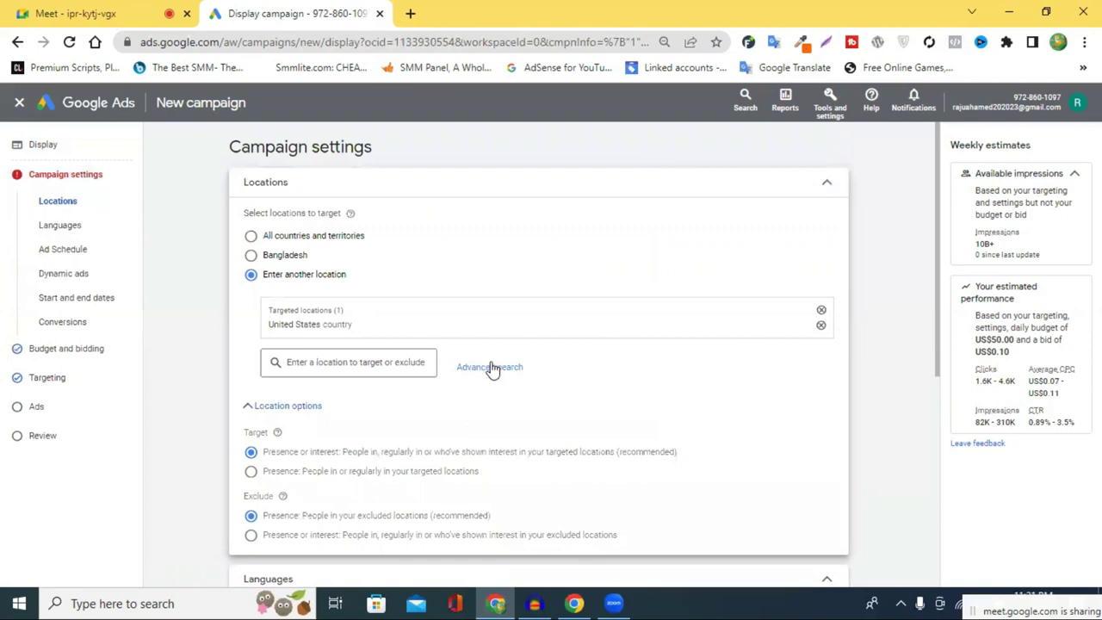
{"action": "scroll", "coordinate": [490, 370], "scroll_direction": "down", "scroll_amount": 5}
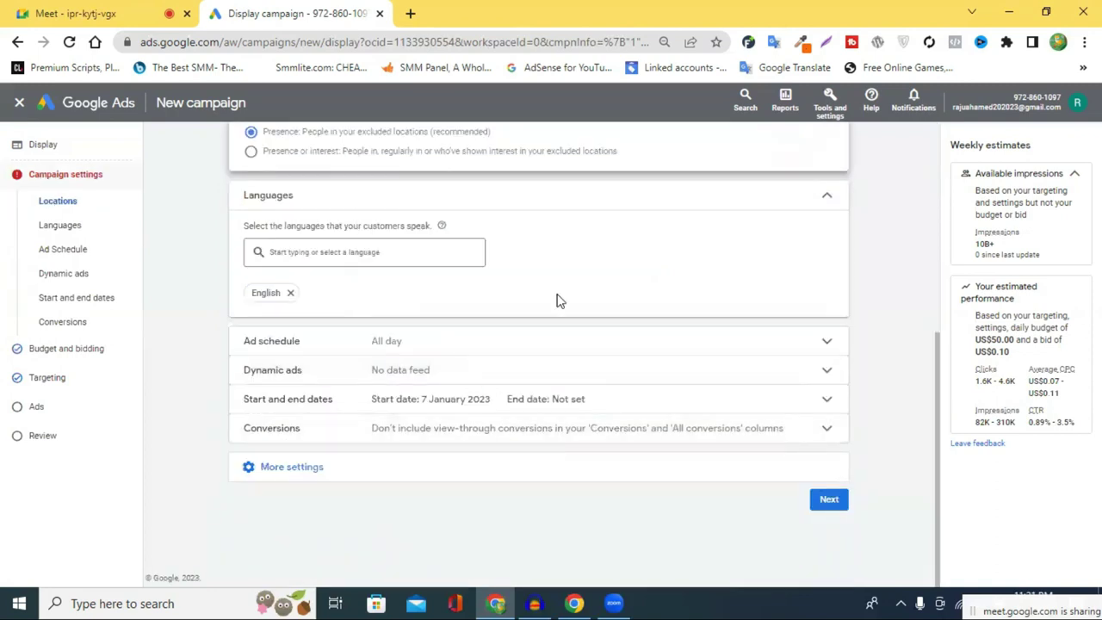
{"action": "scroll", "coordinate": [557, 300], "scroll_direction": "up", "scroll_amount": 5}
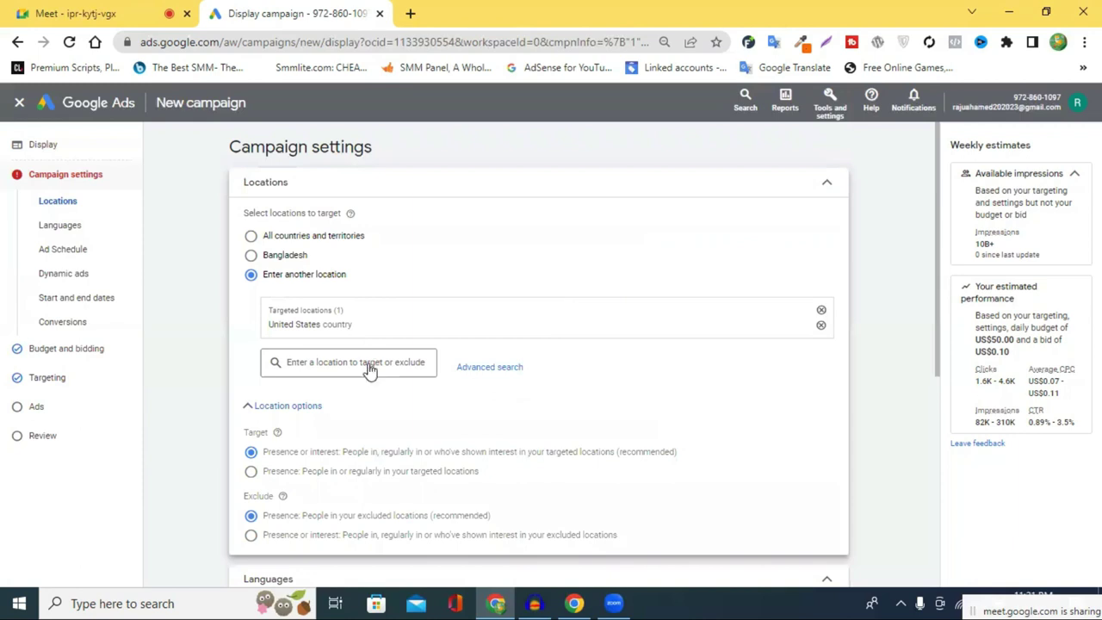
{"action": "scroll", "coordinate": [60, 289], "scroll_direction": "down", "scroll_amount": 5}
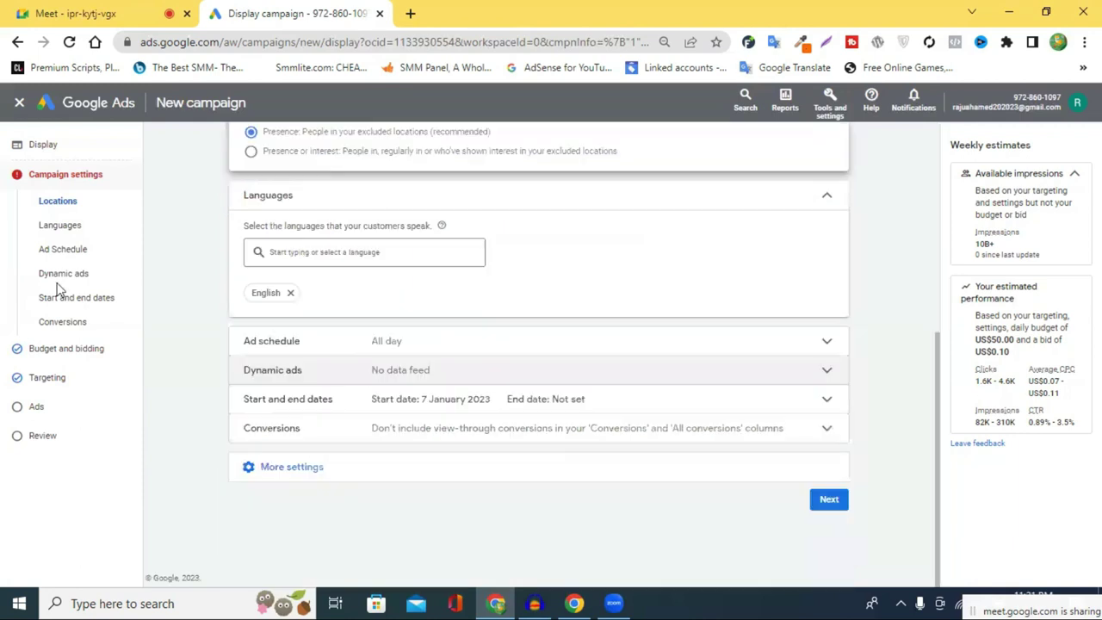
{"action": "triple_click", "coordinate": [60, 176]}
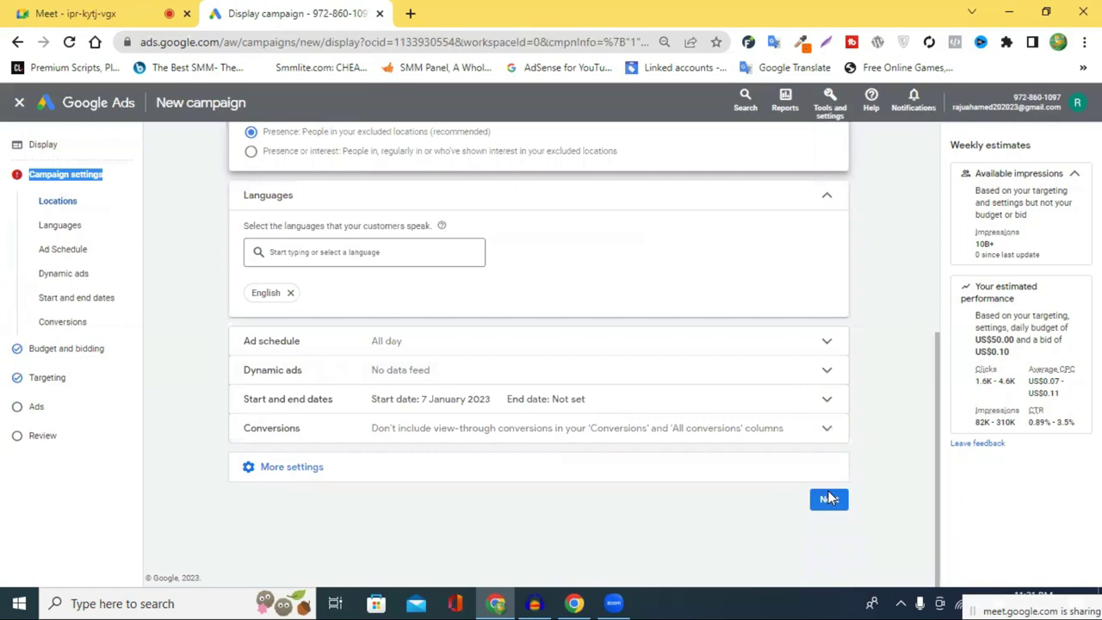
{"action": "left_click", "coordinate": [828, 499]}
{"action": "left_click", "coordinate": [829, 501]}
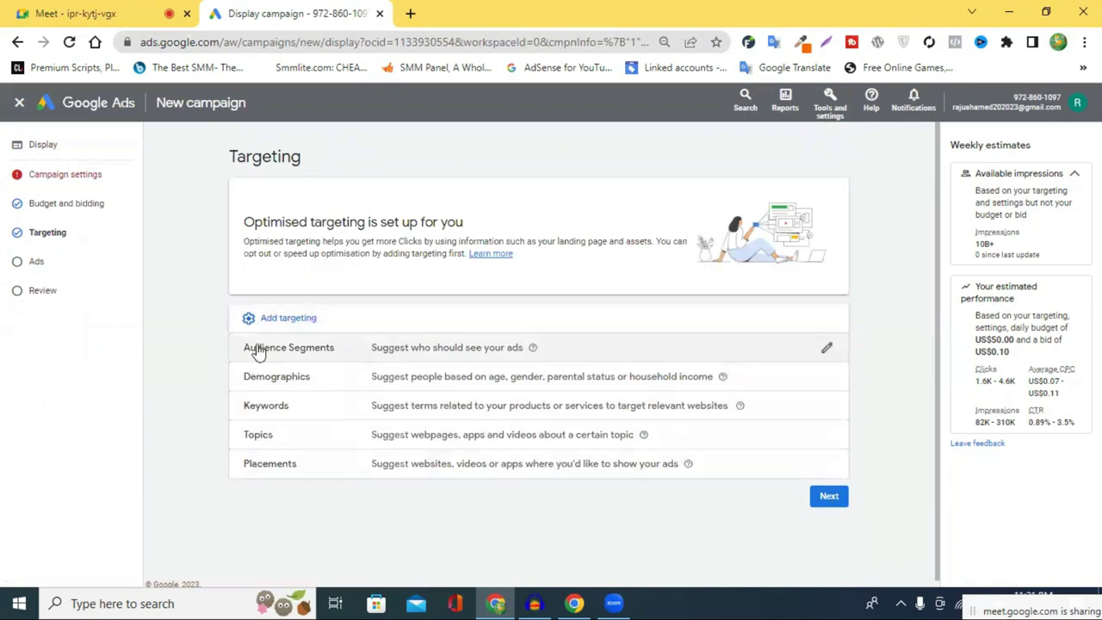
Open Audience Segments, look over the suggested segments without selecting any, and collapse the section.
{"action": "left_click", "coordinate": [387, 351]}
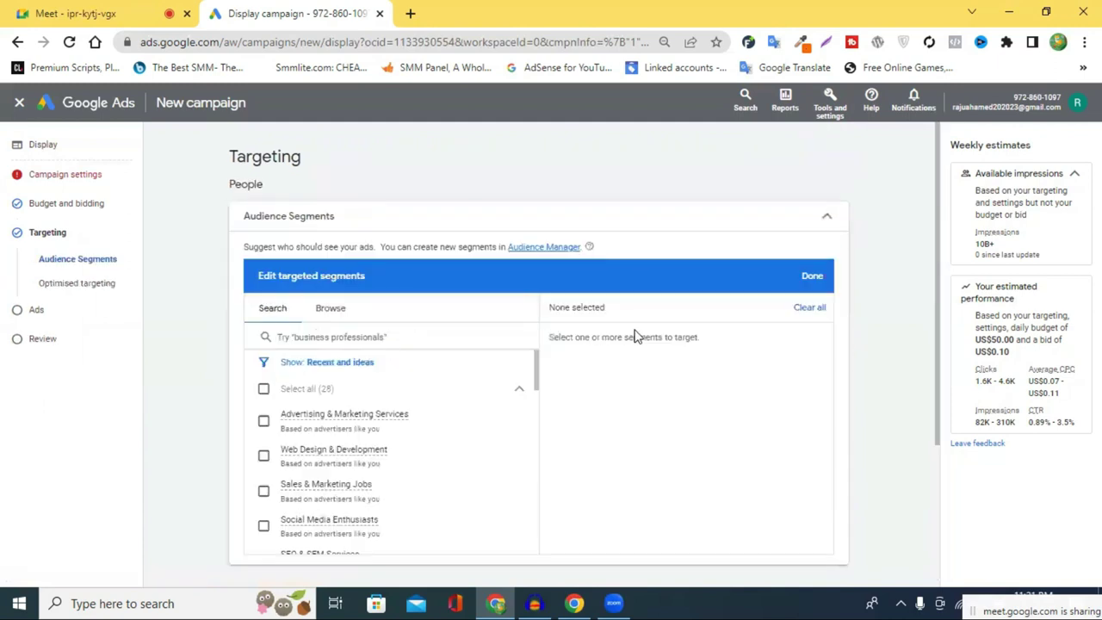
{"action": "scroll", "coordinate": [634, 336], "scroll_direction": "down", "scroll_amount": 3}
{"action": "scroll", "coordinate": [319, 278], "scroll_direction": "down", "scroll_amount": 2}
{"action": "scroll", "coordinate": [431, 277], "scroll_direction": "up", "scroll_amount": 3}
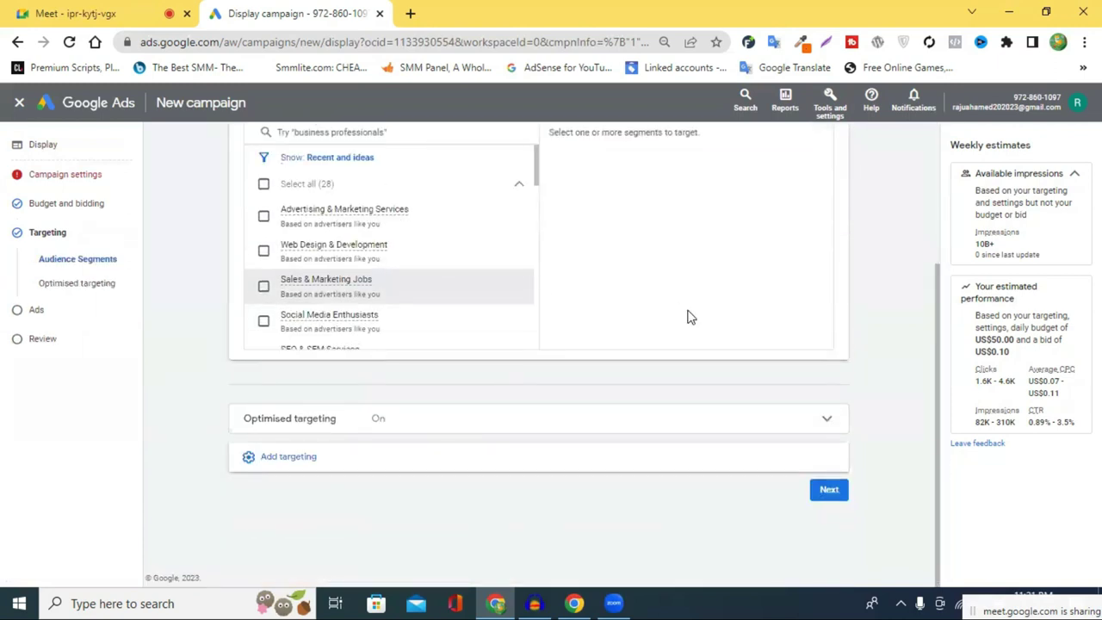
{"action": "scroll", "coordinate": [671, 335], "scroll_direction": "up", "scroll_amount": 3}
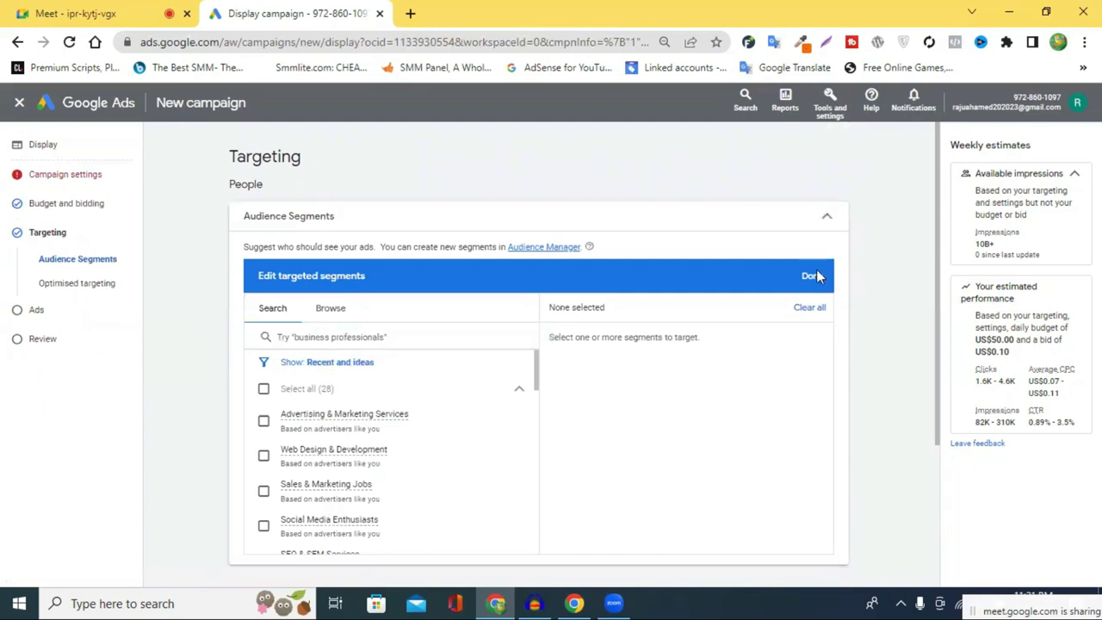
{"action": "left_click", "coordinate": [812, 222]}
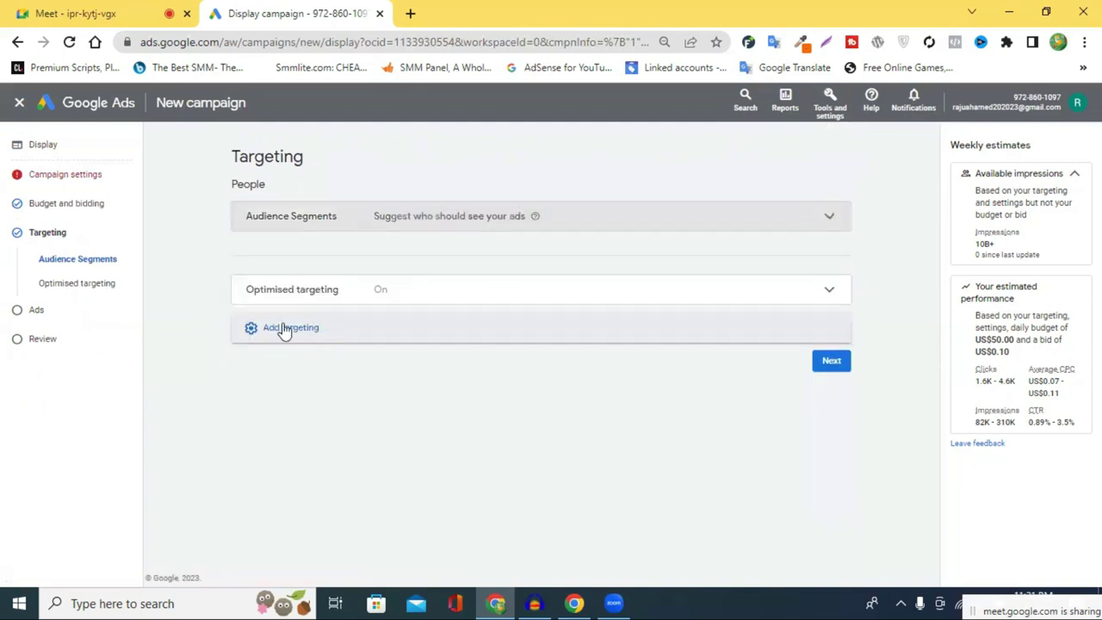
List the additional targeting types, then open the Optimised targeting section to read its description and collapse it.
{"action": "left_click", "coordinate": [303, 330]}
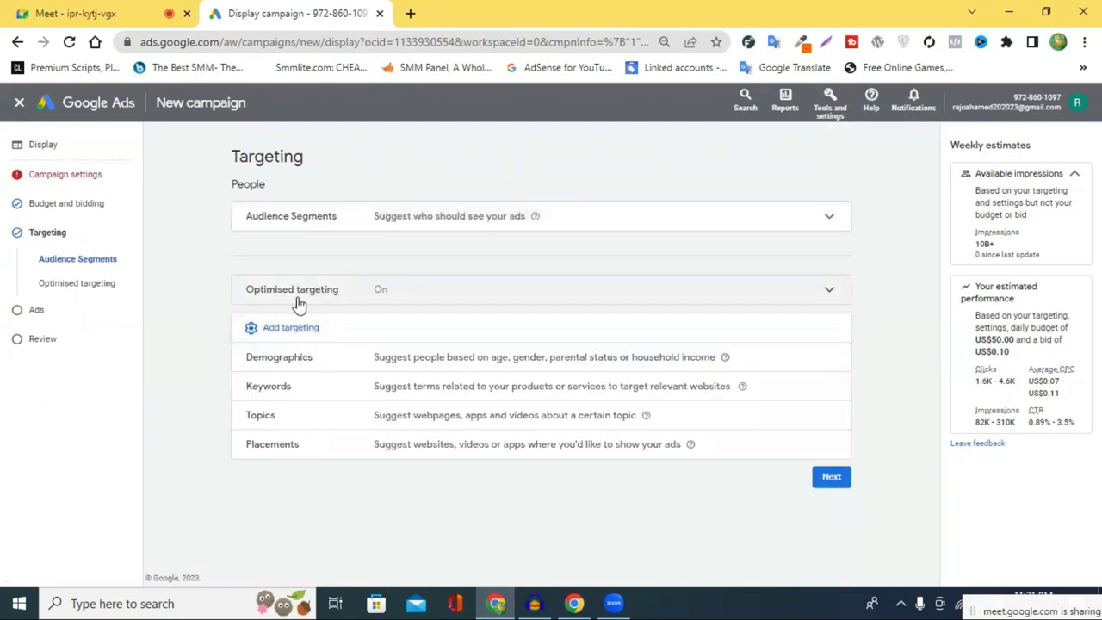
{"action": "left_click", "coordinate": [309, 295]}
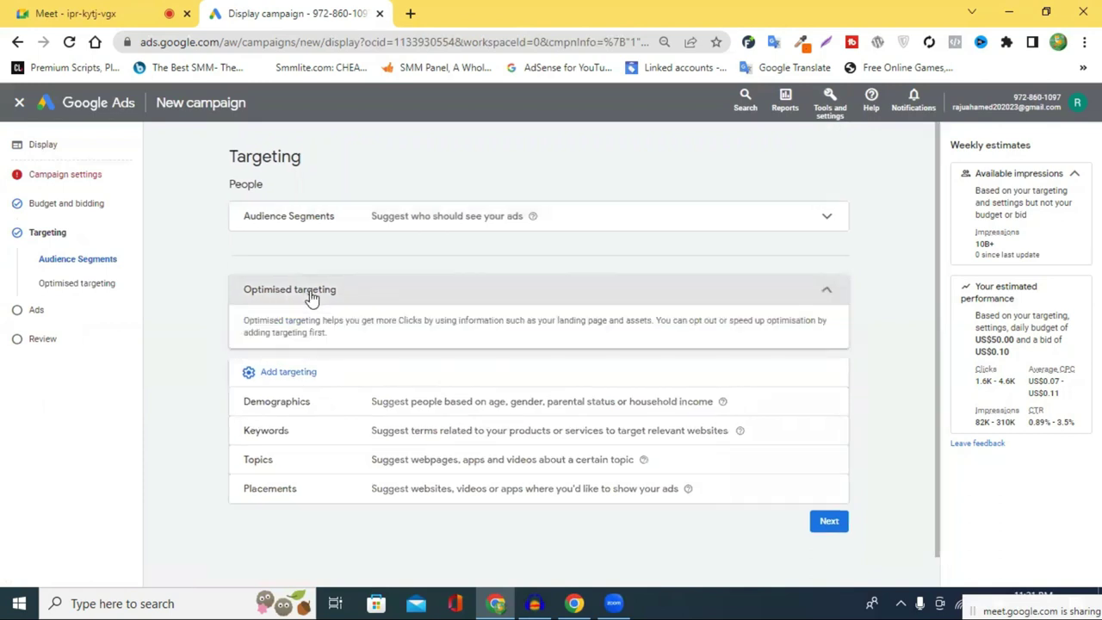
{"action": "left_click", "coordinate": [334, 295]}
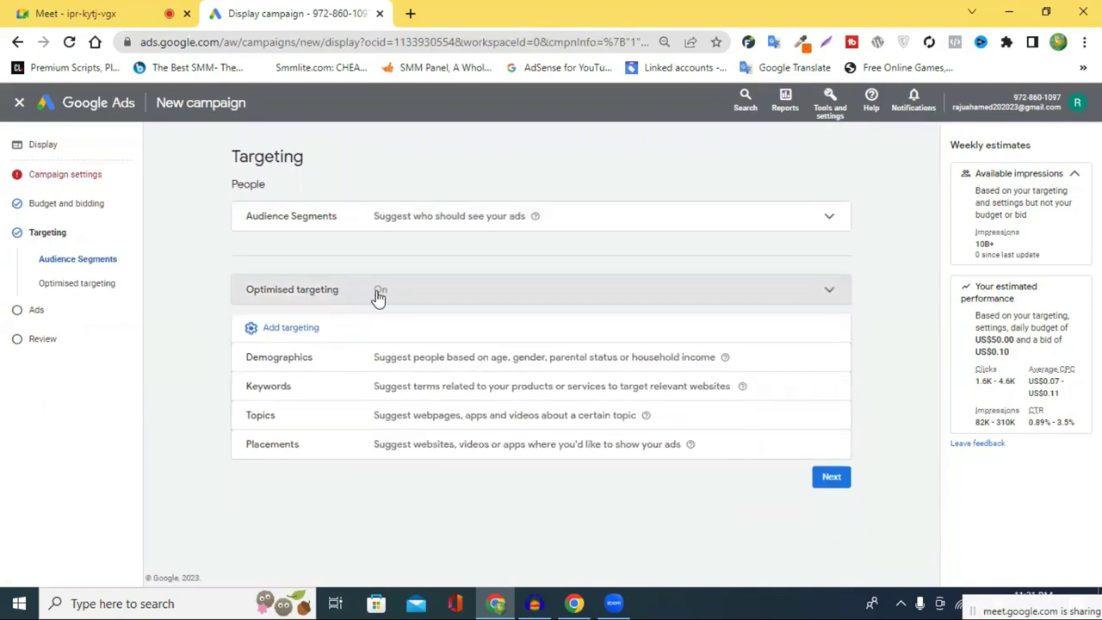
Open Demographics targeting, review the gender, age, parental status and household income options without changing them, and collapse the section.
{"action": "left_click", "coordinate": [358, 363]}
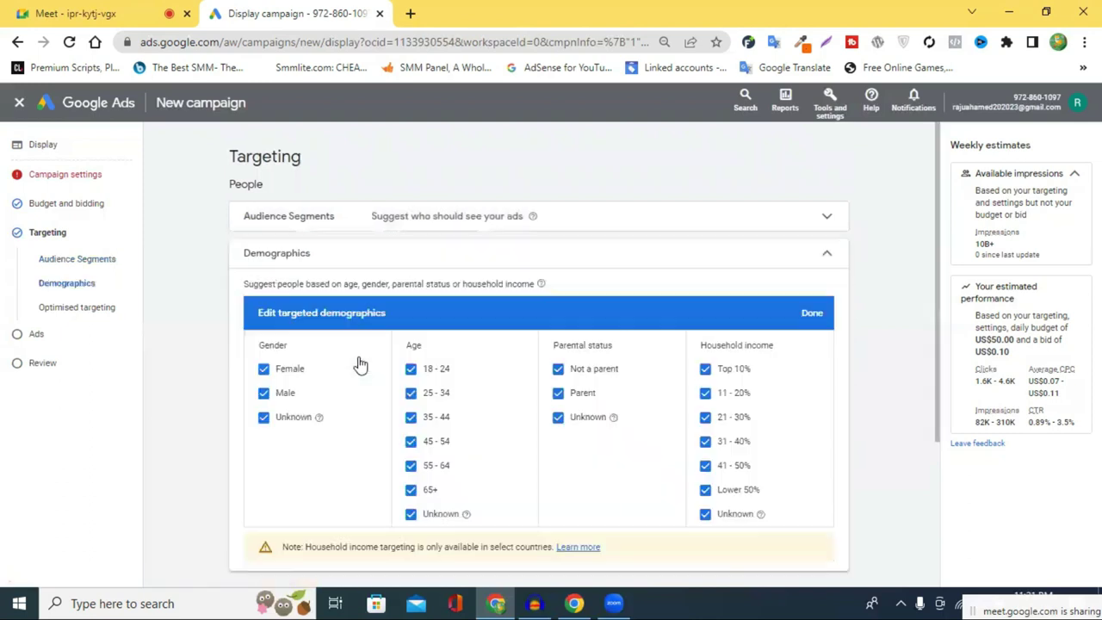
{"action": "scroll", "coordinate": [640, 345], "scroll_direction": "down", "scroll_amount": 2}
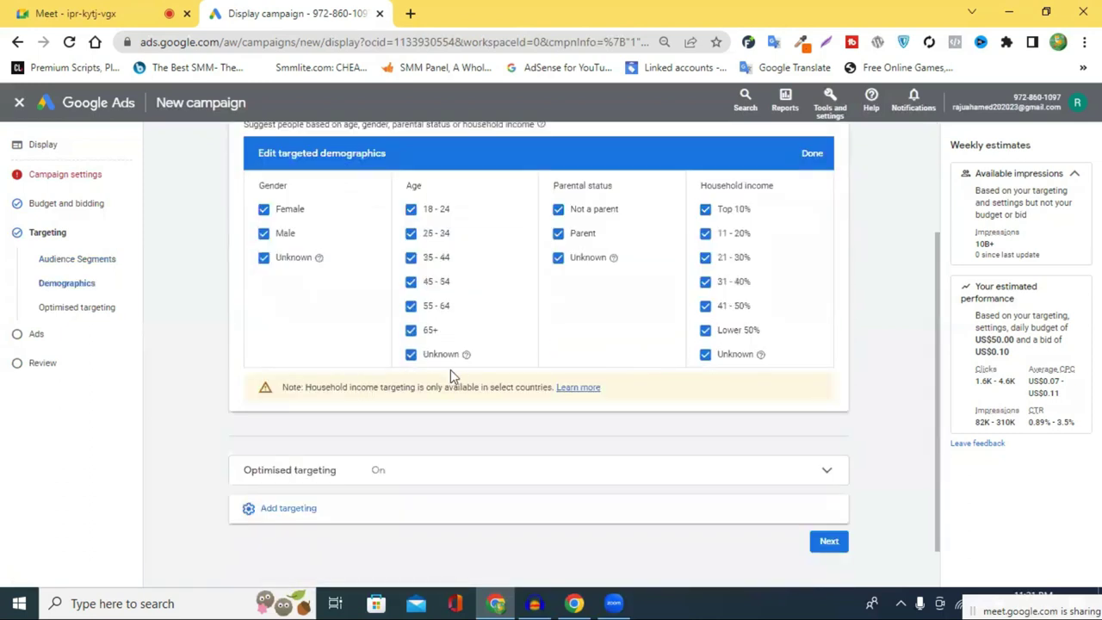
{"action": "scroll", "coordinate": [450, 371], "scroll_direction": "up", "scroll_amount": 1}
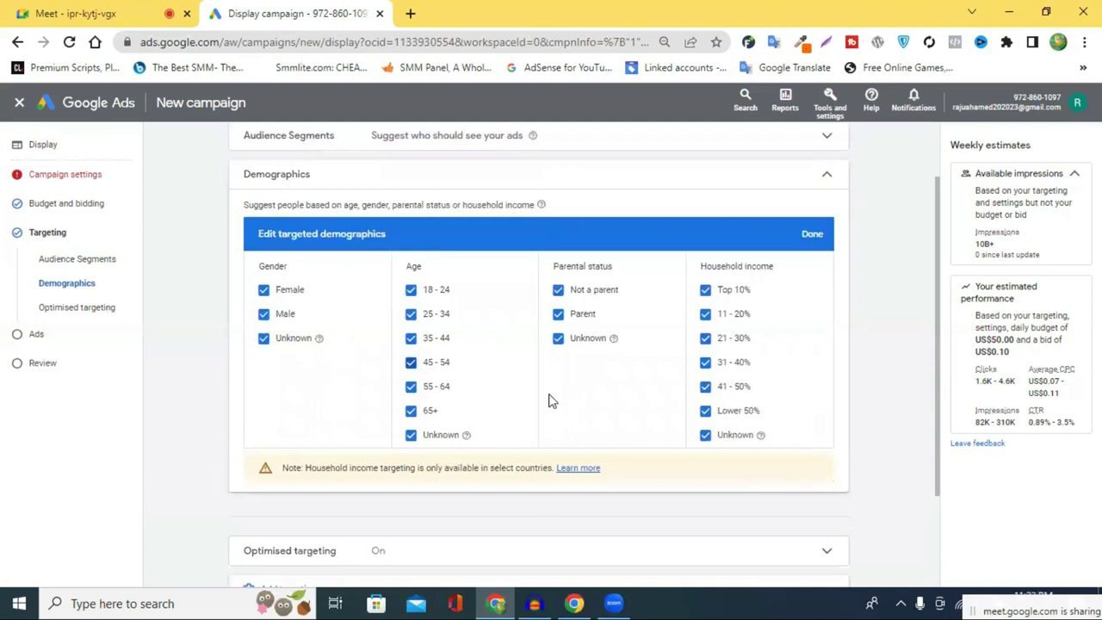
{"action": "left_click", "coordinate": [824, 178]}
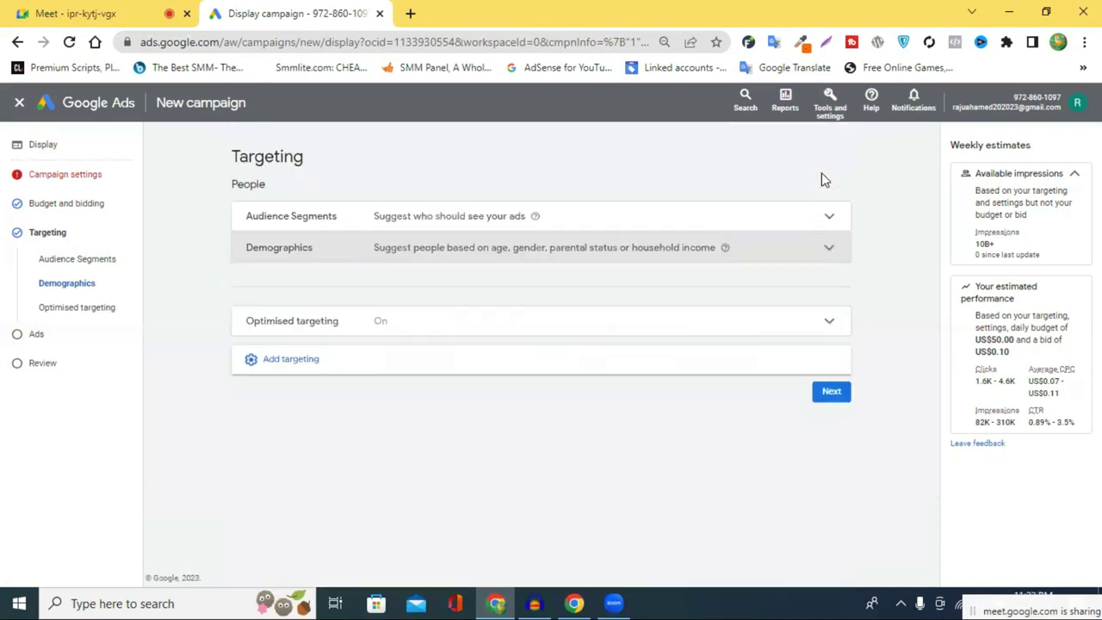
Add Keywords targeting and look through the keyword ideas suggested for fiverr.com.
{"action": "left_click", "coordinate": [334, 367]}
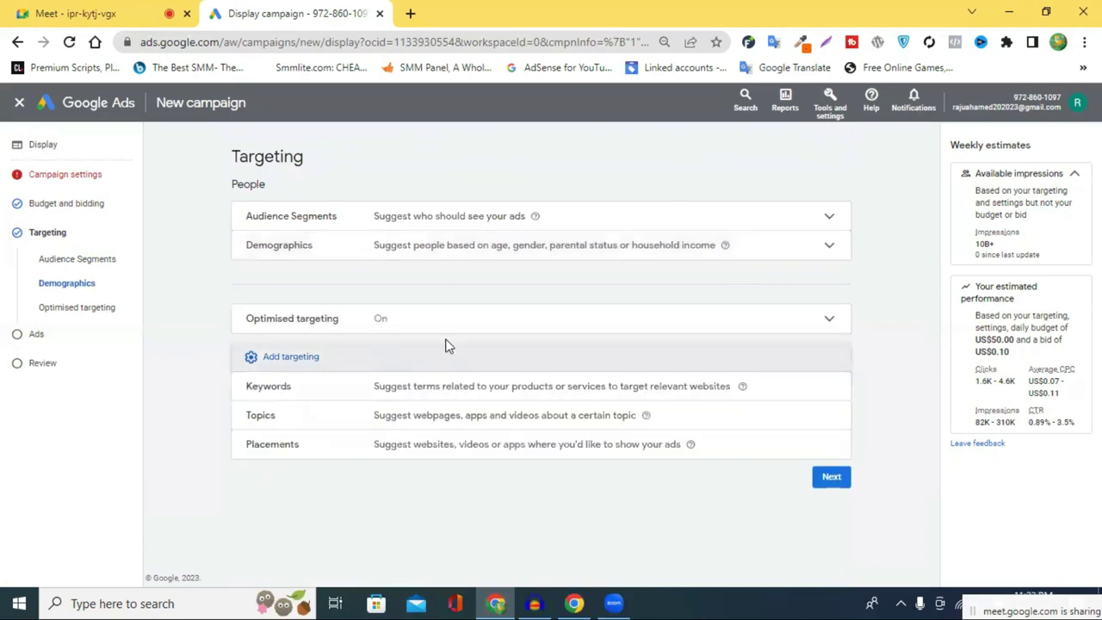
{"action": "left_click", "coordinate": [486, 389]}
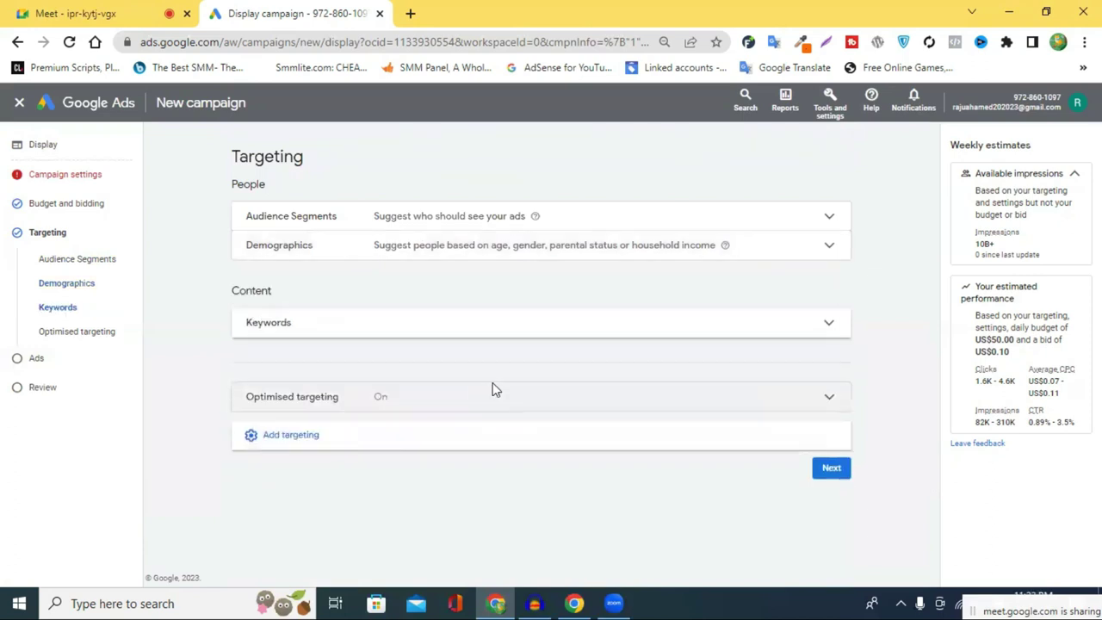
{"action": "scroll", "coordinate": [544, 298], "scroll_direction": "down", "scroll_amount": 3}
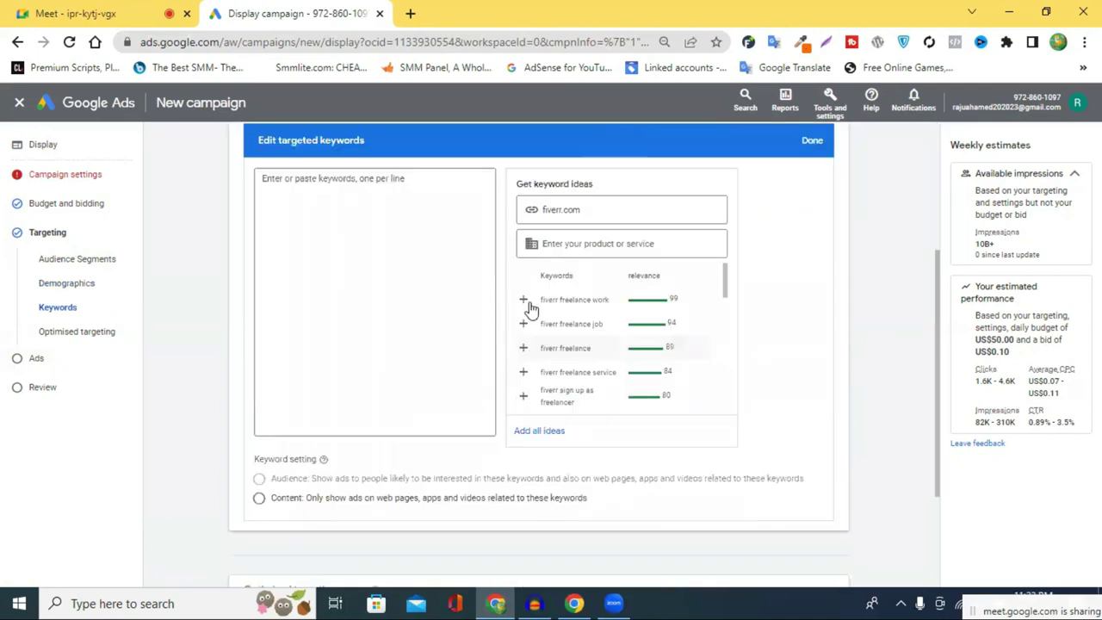
{"action": "left_click", "coordinate": [445, 221]}
{"action": "left_click", "coordinate": [576, 245]}
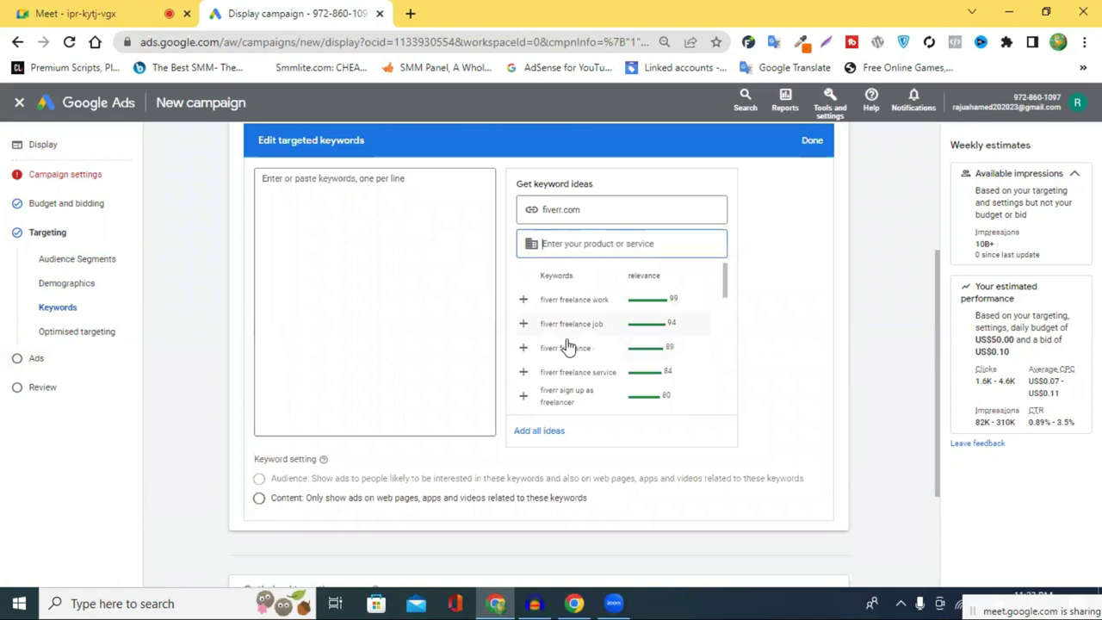
{"action": "scroll", "coordinate": [567, 345], "scroll_direction": "down", "scroll_amount": 3}
{"action": "scroll", "coordinate": [568, 345], "scroll_direction": "down", "scroll_amount": 3}
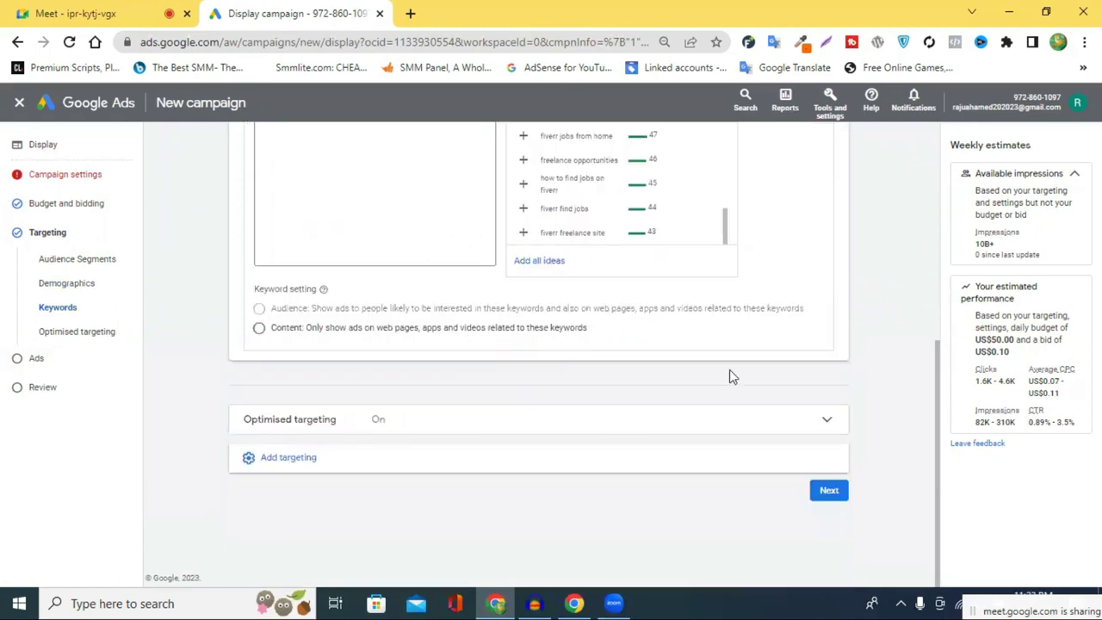
{"action": "scroll", "coordinate": [740, 375], "scroll_direction": "up", "scroll_amount": 3}
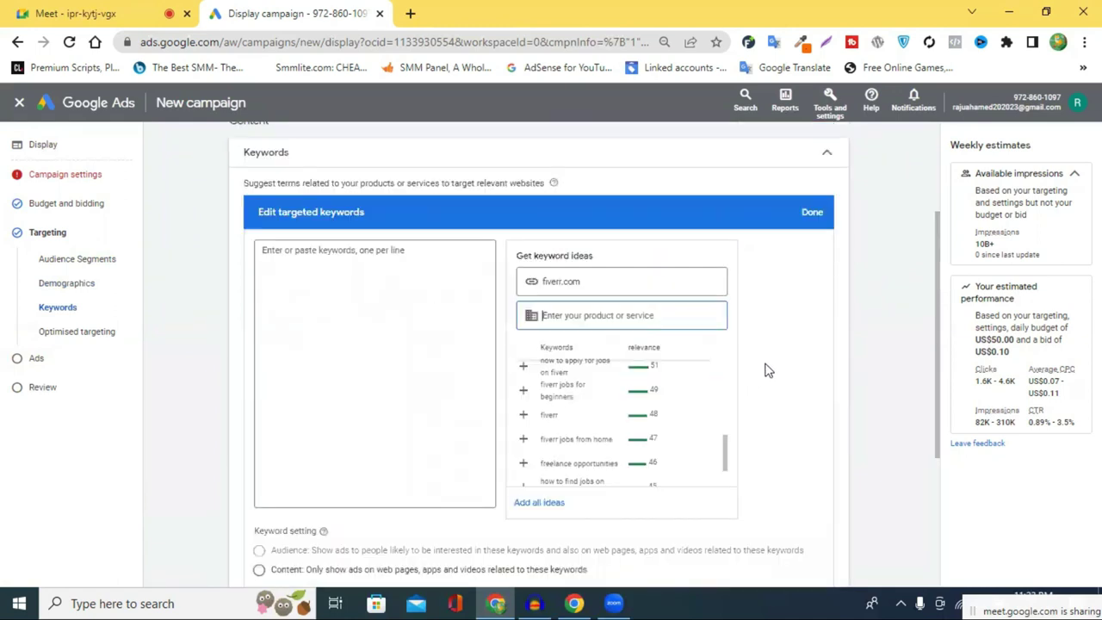
{"action": "scroll", "coordinate": [769, 370], "scroll_direction": "down", "scroll_amount": 1}
{"action": "scroll", "coordinate": [590, 302], "scroll_direction": "down", "scroll_amount": 1}
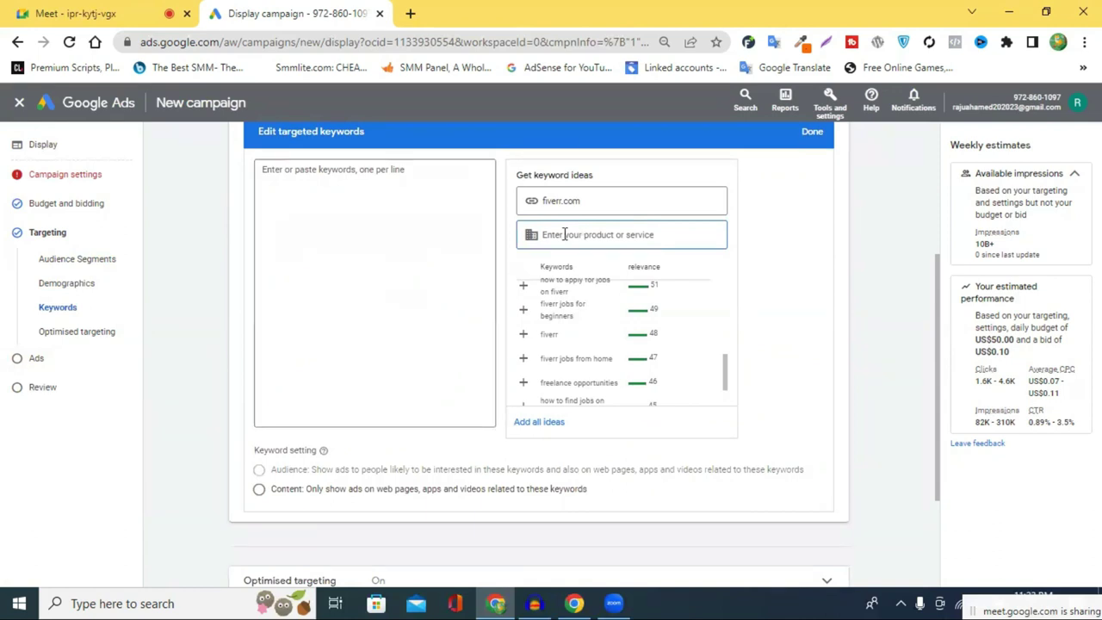
Add twelve suggested keyword ideas to the targeted keywords, from "how to apply for jobs on fiverr" through "fiverr freelancer account".
{"action": "left_click", "coordinate": [523, 287]}
{"action": "left_click", "coordinate": [523, 310]}
{"action": "left_click", "coordinate": [522, 357]}
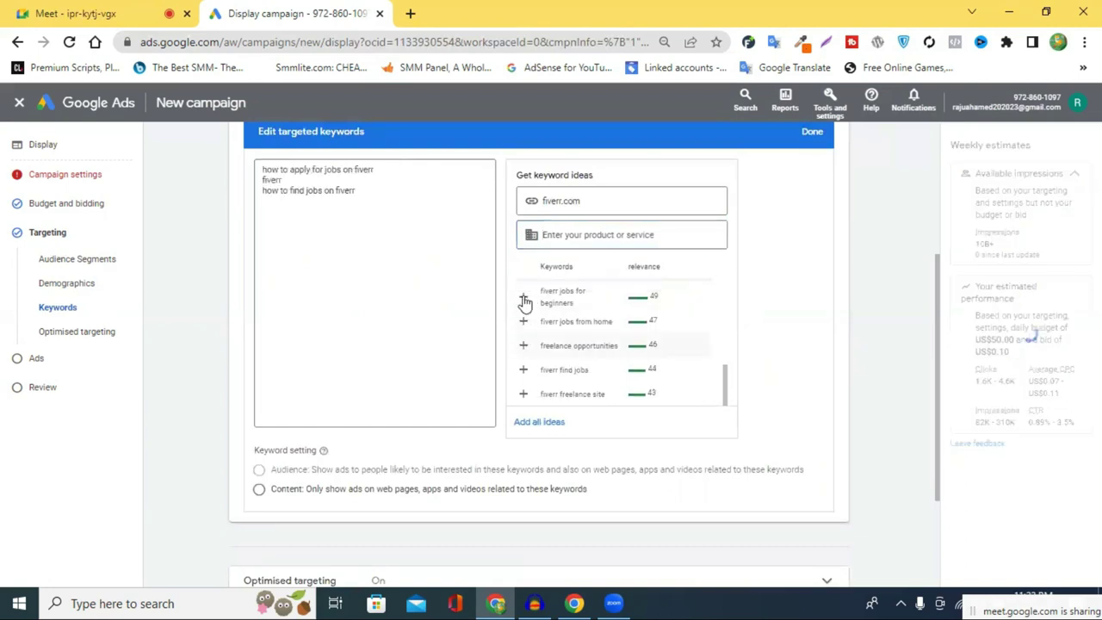
{"action": "left_click", "coordinate": [523, 349]}
{"action": "left_click", "coordinate": [524, 369]}
{"action": "left_click", "coordinate": [523, 394]}
{"action": "left_click", "coordinate": [522, 398]}
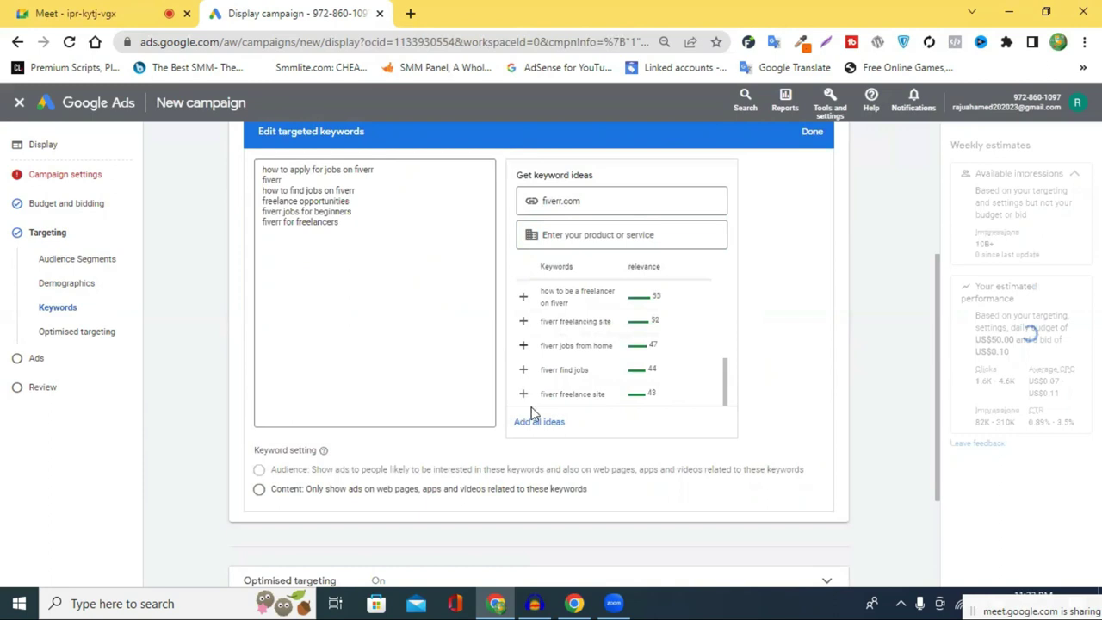
{"action": "left_click", "coordinate": [522, 403]}
{"action": "left_click", "coordinate": [523, 393]}
{"action": "left_click", "coordinate": [523, 370]}
{"action": "left_click", "coordinate": [522, 331]}
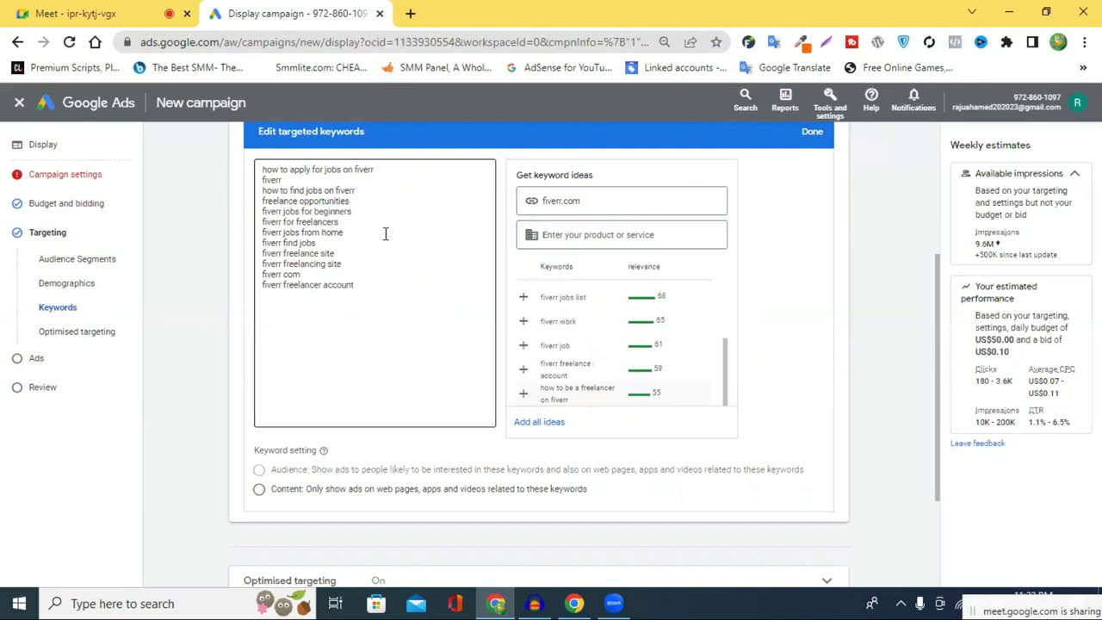
Select all the entries in the targeted keywords list and remove them.
{"action": "left_click", "coordinate": [363, 282]}
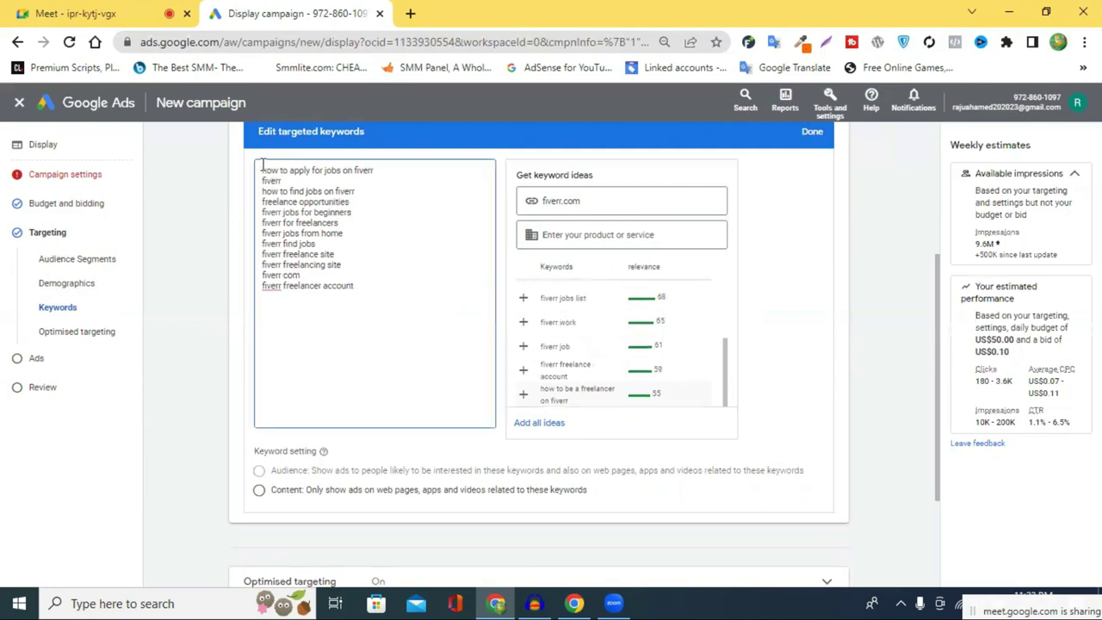
{"action": "left_click", "coordinate": [275, 222], "text": "shift"}
{"action": "left_click", "coordinate": [367, 285]}
{"action": "left_click_drag", "start_coordinate": [367, 285], "coordinate": [284, 232]}
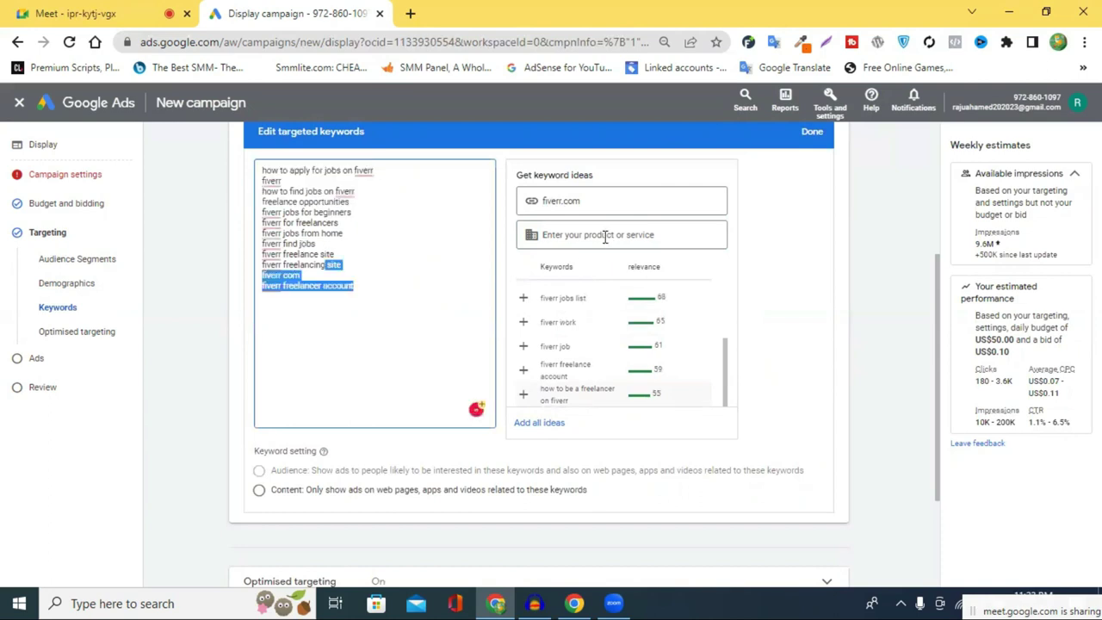
{"action": "left_click", "coordinate": [370, 284]}
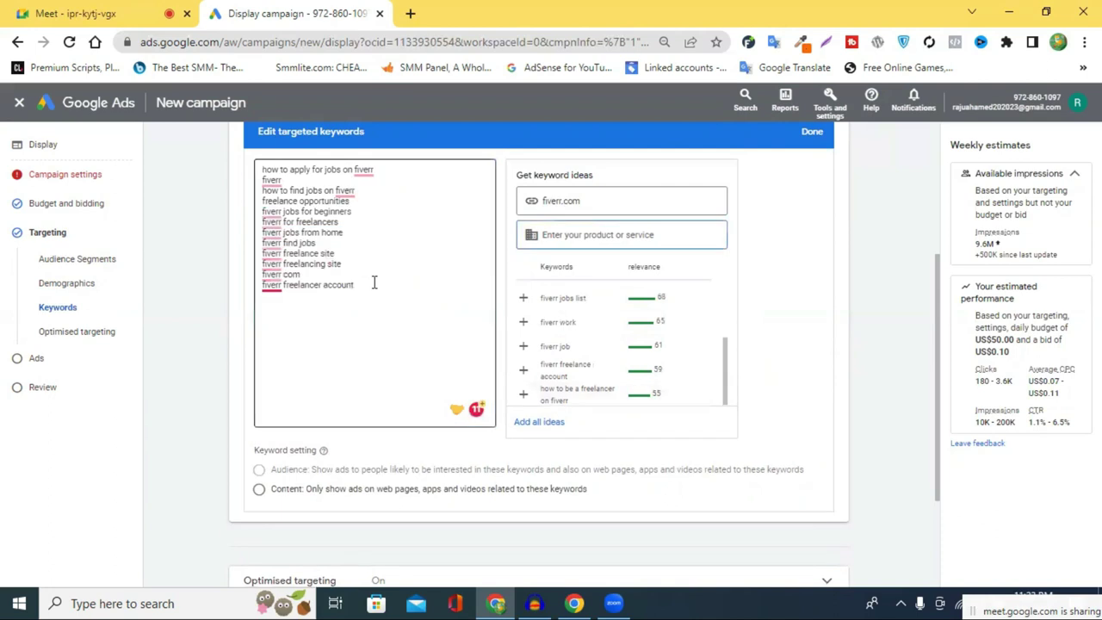
{"action": "left_click", "coordinate": [253, 191], "text": "shift"}
{"action": "key", "text": "BackSpace"}
{"action": "key", "text": "ctrl+a"}
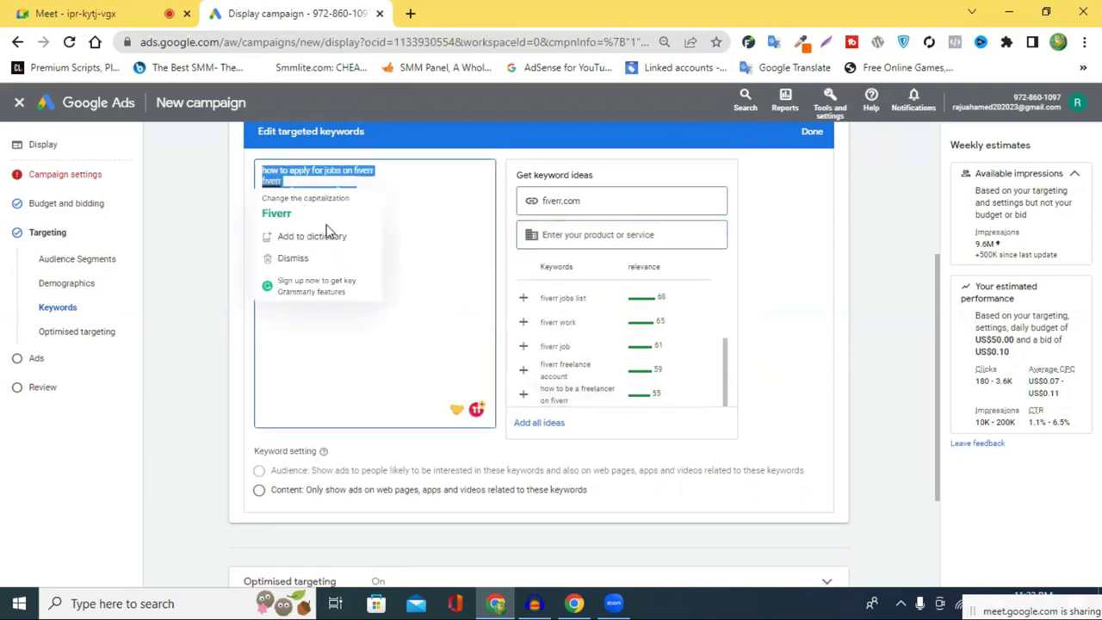
{"action": "key", "text": "BackSpace"}
Get keyword ideas for the product or service "car buy", then clear that search.
{"action": "left_click", "coordinate": [577, 232]}
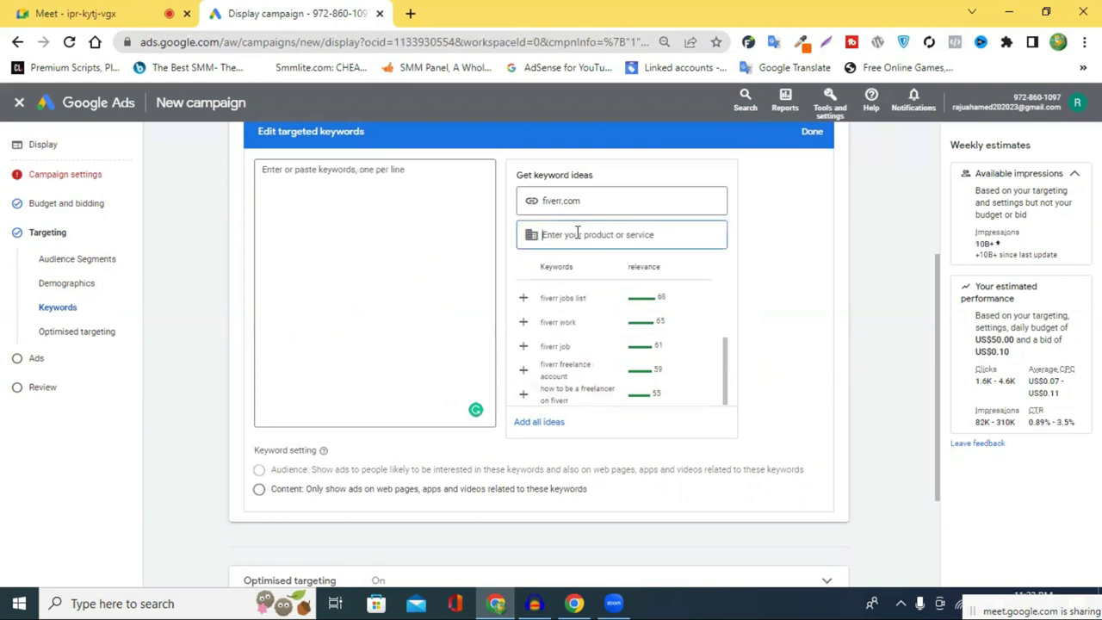
{"action": "type", "text": "car"}
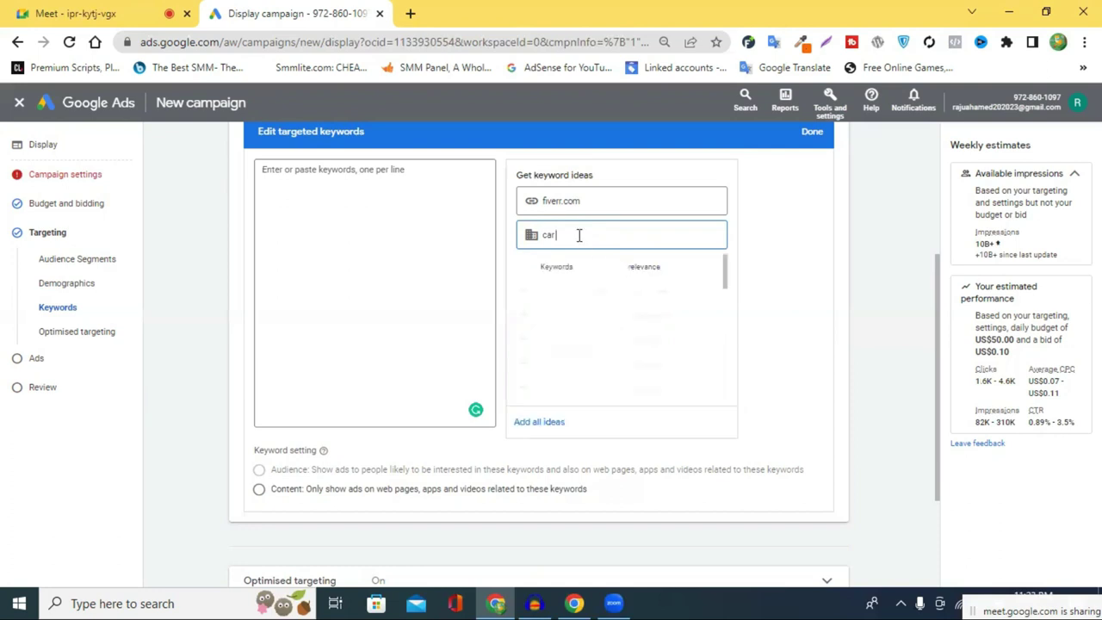
{"action": "type", "text": "buy"}
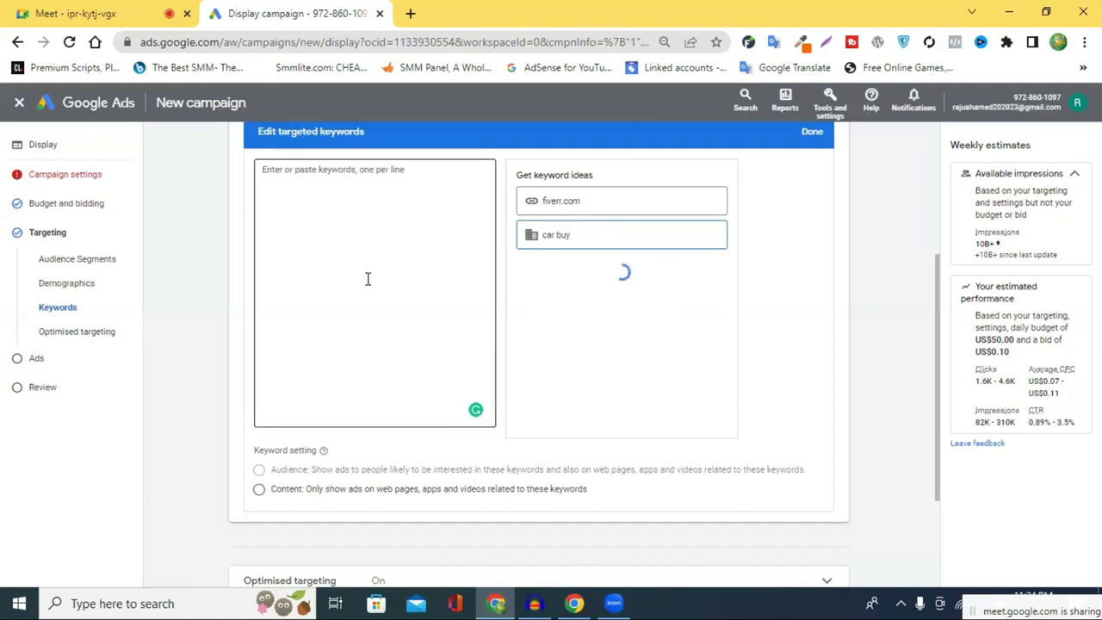
{"action": "triple_click", "coordinate": [593, 235]}
{"action": "key", "text": "BackSpace"}
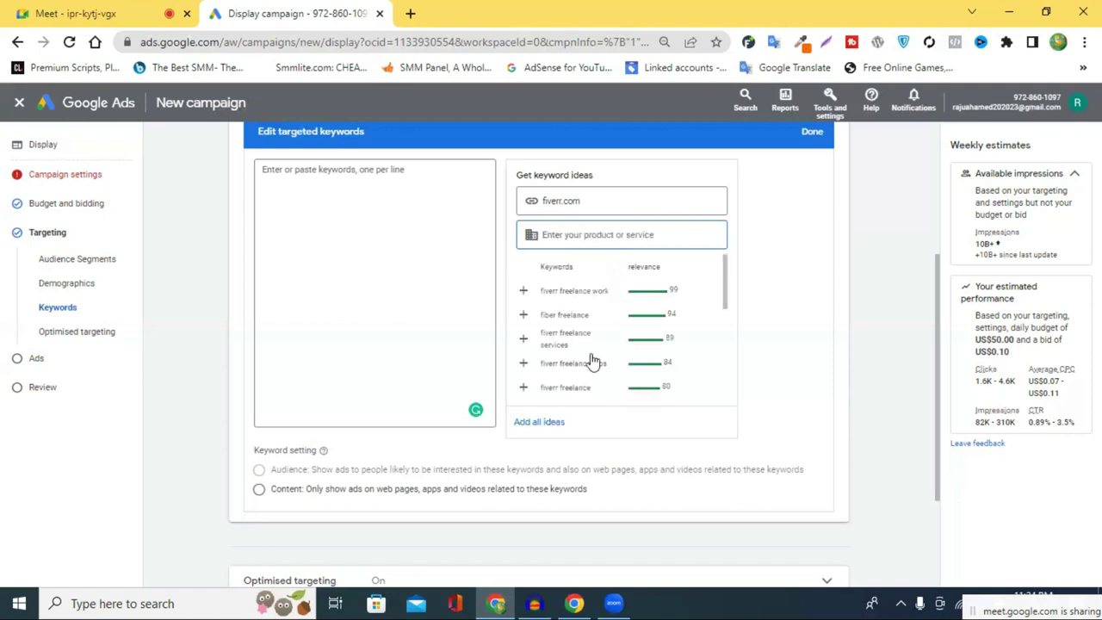
Put the same twelve Fiverr keywords back into the targeted keywords list and finish editing the keywords.
{"action": "scroll", "coordinate": [629, 346], "scroll_direction": "down", "scroll_amount": 5}
{"action": "scroll", "coordinate": [578, 413], "scroll_direction": "up", "scroll_amount": 3}
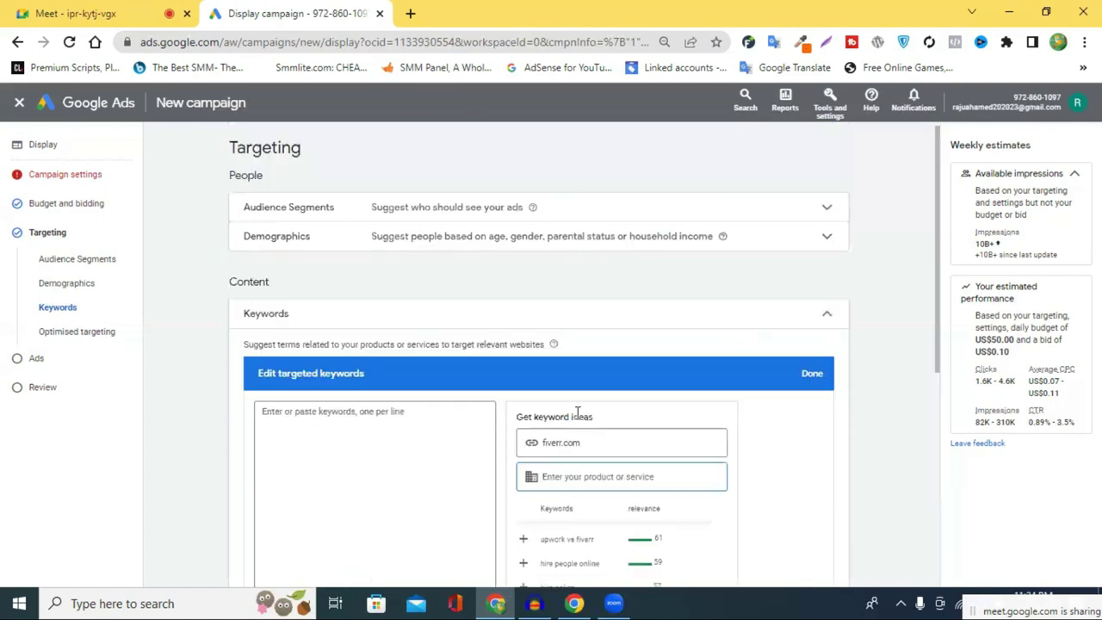
{"action": "scroll", "coordinate": [334, 261], "scroll_direction": "down", "scroll_amount": 2}
{"action": "left_click", "coordinate": [334, 262]}
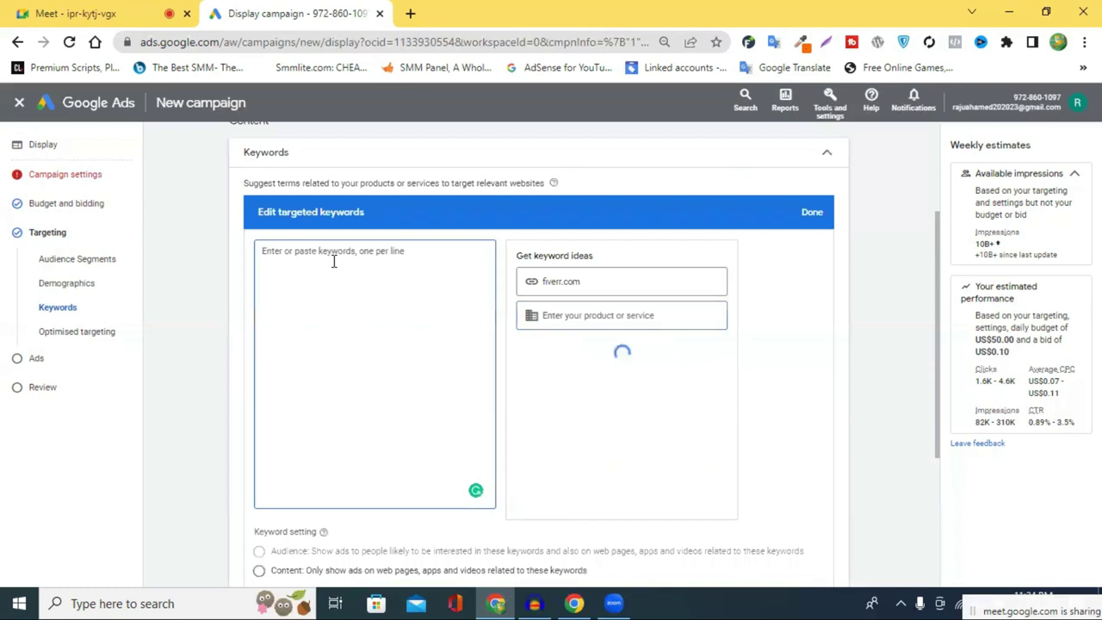
{"action": "type", "text": "how to apply for jobs on fiverr fiverr how to find jobs on fiverr freelance opportunities fiverr jobs for beginners fiverr for freelancers fiverr jobs from home fiverr find jobs fiverr freelance site fiverr freelancing site fiverr com fiverr freelancer account"}
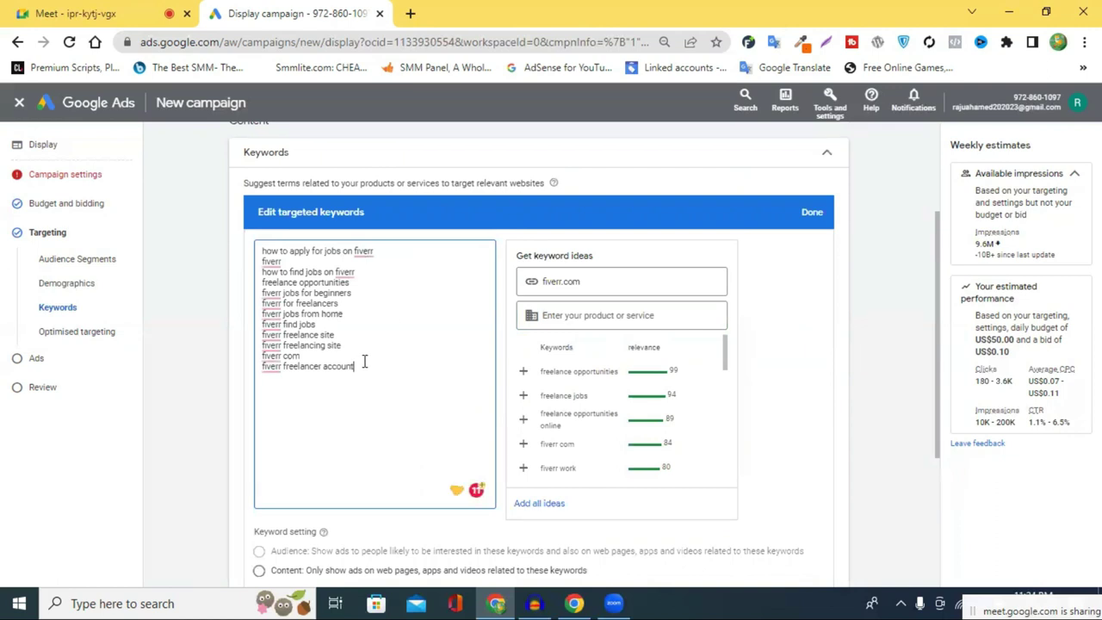
{"action": "left_click", "coordinate": [814, 213]}
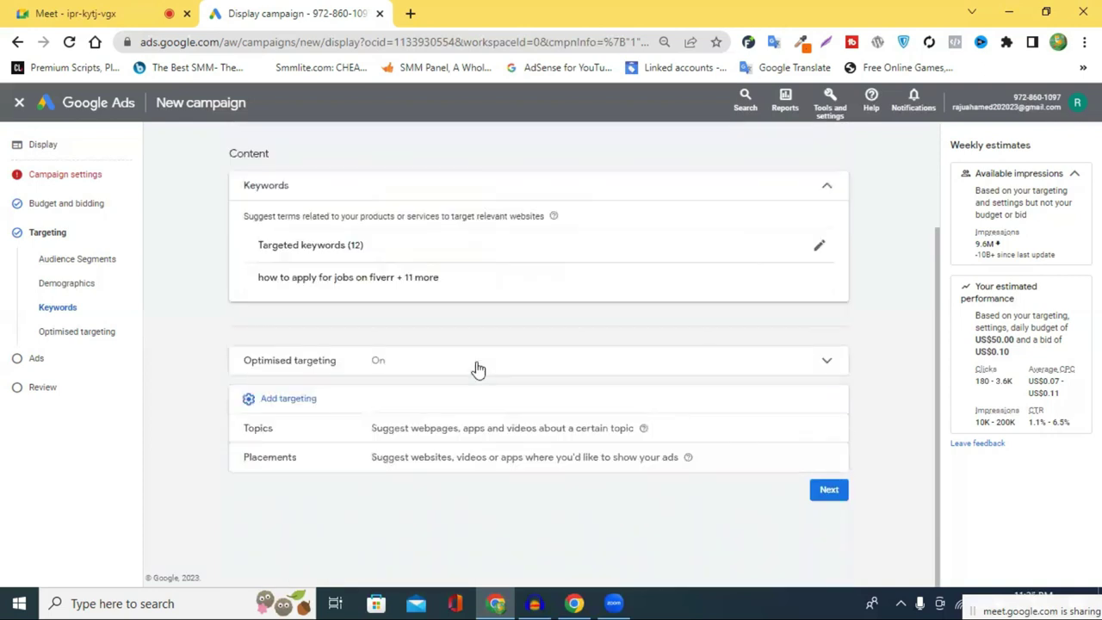
Add Topics targeting and look through the whole list of topic categories without selecting any.
{"action": "left_click", "coordinate": [312, 438]}
{"action": "left_click", "coordinate": [574, 376]}
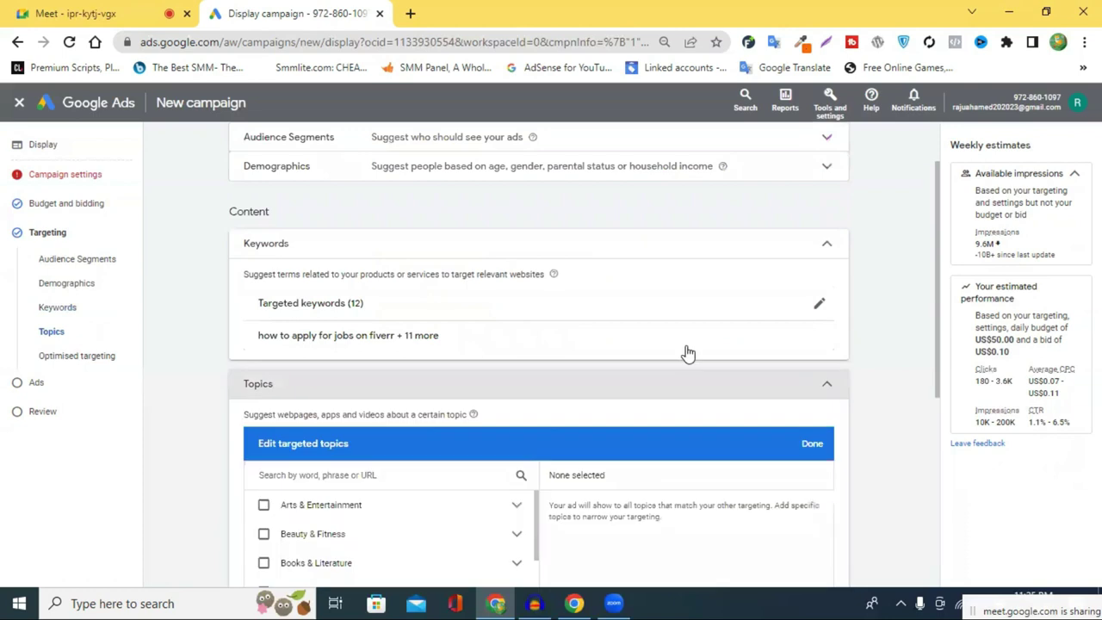
{"action": "scroll", "coordinate": [870, 310], "scroll_direction": "down", "scroll_amount": 2}
{"action": "scroll", "coordinate": [258, 344], "scroll_direction": "down", "scroll_amount": 2}
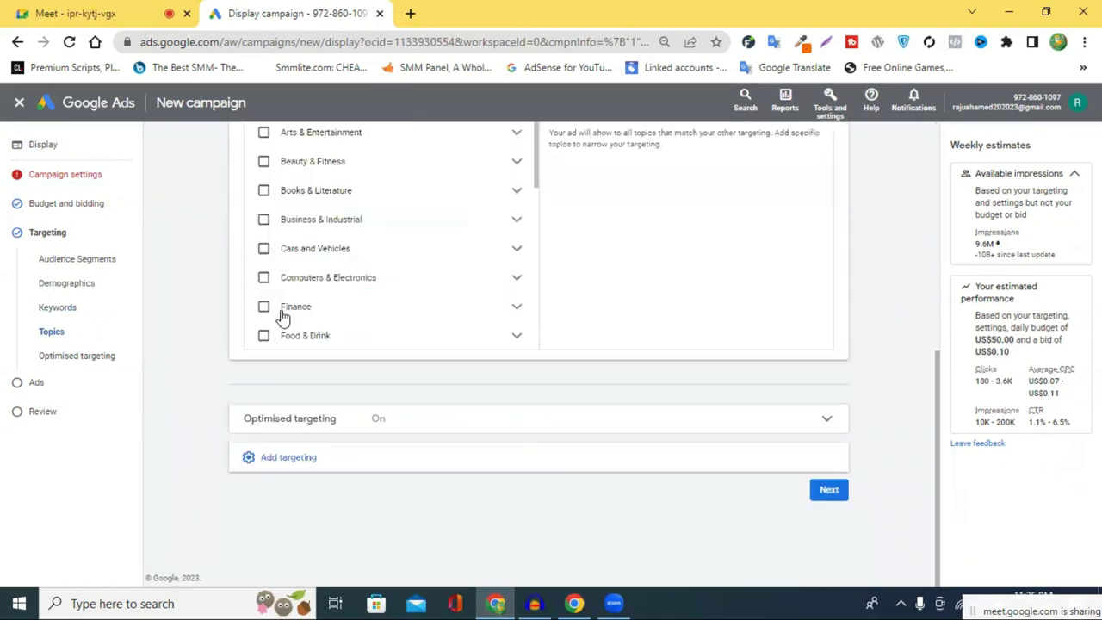
{"action": "scroll", "coordinate": [250, 405], "scroll_direction": "up", "scroll_amount": 1}
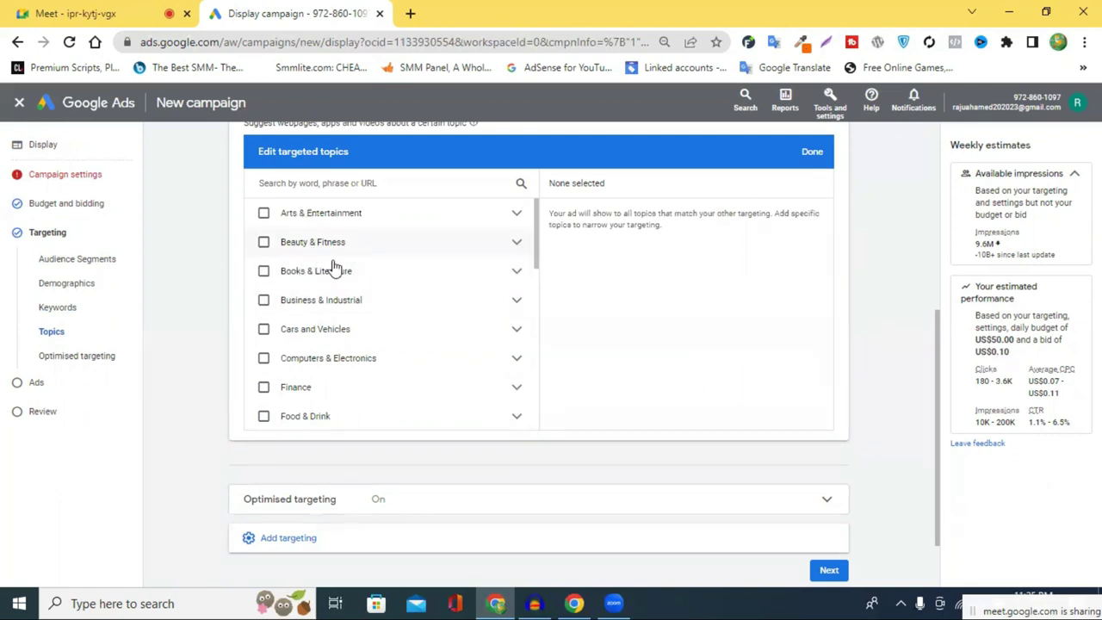
{"action": "scroll", "coordinate": [379, 326], "scroll_direction": "down", "scroll_amount": 2}
{"action": "scroll", "coordinate": [379, 344], "scroll_direction": "down", "scroll_amount": 4}
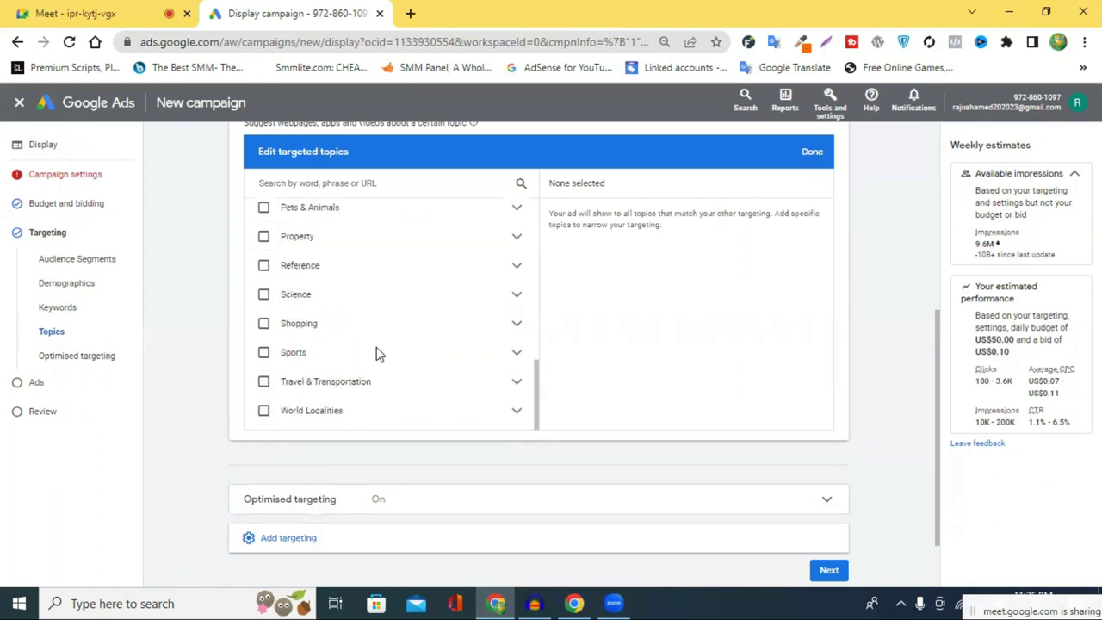
{"action": "scroll", "coordinate": [379, 360], "scroll_direction": "down", "scroll_amount": 1}
{"action": "scroll", "coordinate": [627, 351], "scroll_direction": "up", "scroll_amount": 3}
{"action": "scroll", "coordinate": [444, 353], "scroll_direction": "down", "scroll_amount": 2}
{"action": "scroll", "coordinate": [401, 306], "scroll_direction": "up", "scroll_amount": 4}
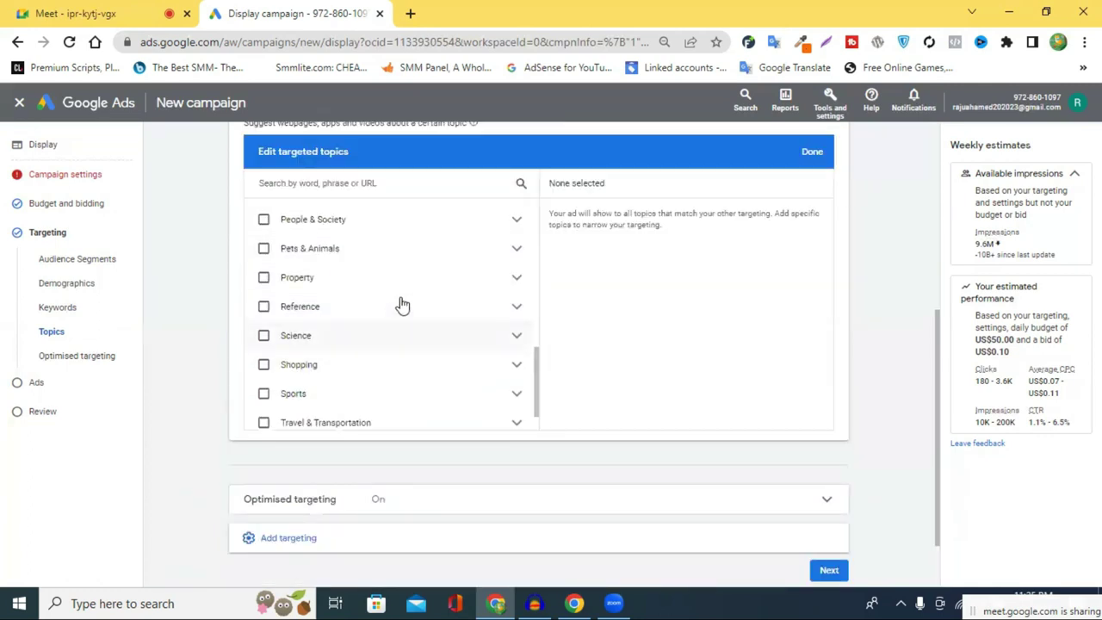
{"action": "scroll", "coordinate": [409, 302], "scroll_direction": "up", "scroll_amount": 2}
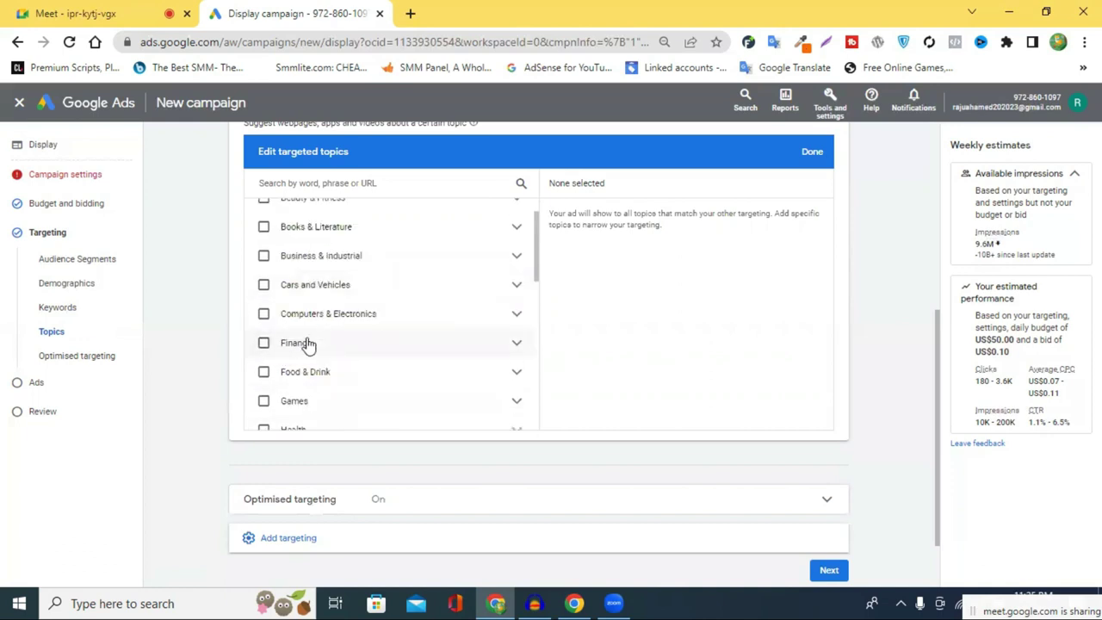
Go over the topic categories once more and finish editing the targeted topics without selecting any.
{"action": "scroll", "coordinate": [308, 345], "scroll_direction": "up", "scroll_amount": 1}
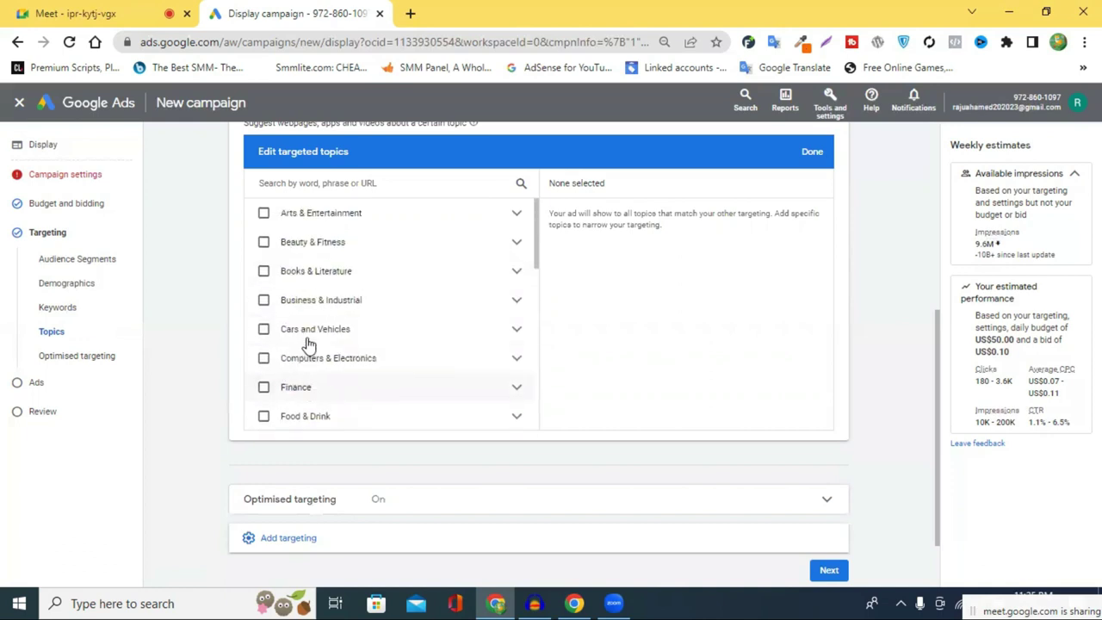
{"action": "scroll", "coordinate": [309, 345], "scroll_direction": "up", "scroll_amount": 2}
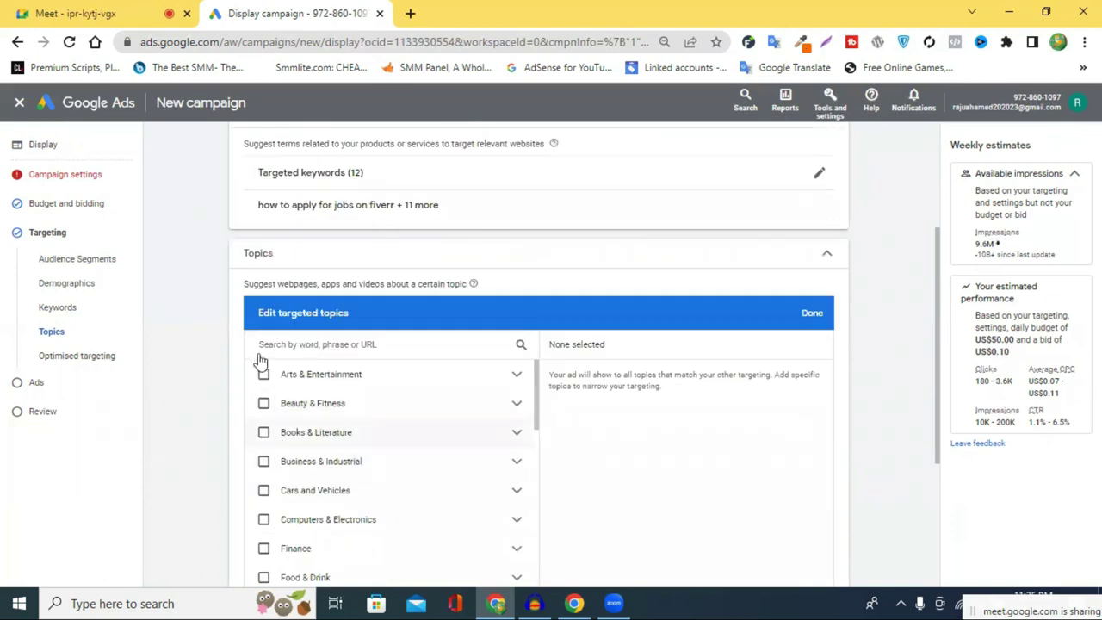
{"action": "scroll", "coordinate": [405, 406], "scroll_direction": "down", "scroll_amount": 5}
{"action": "scroll", "coordinate": [405, 410], "scroll_direction": "down", "scroll_amount": 6}
{"action": "scroll", "coordinate": [477, 416], "scroll_direction": "up", "scroll_amount": 3}
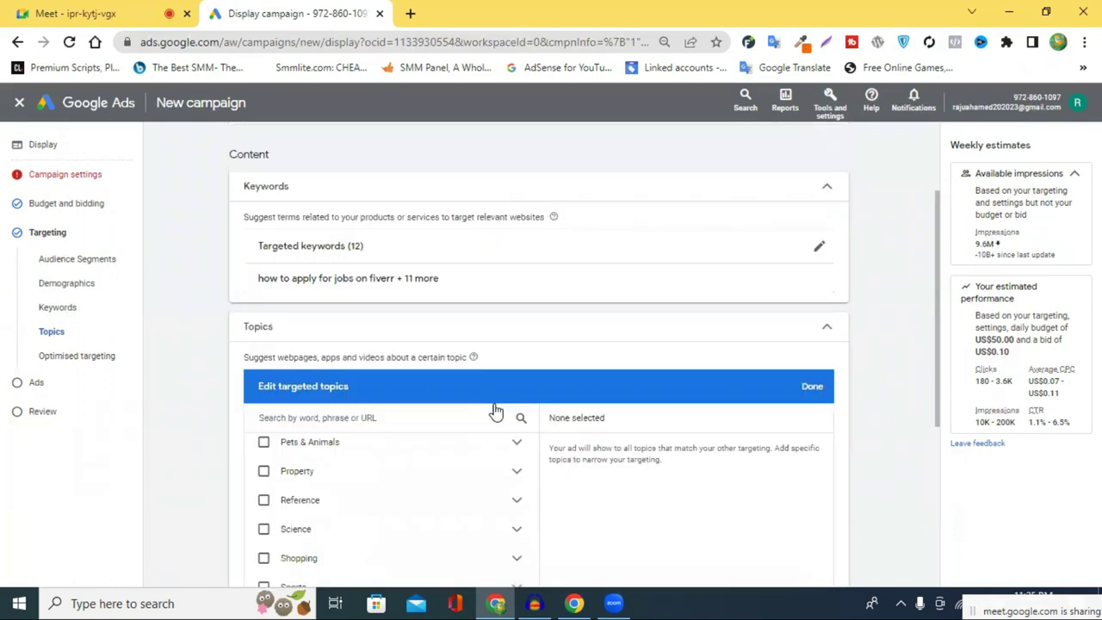
{"action": "scroll", "coordinate": [495, 411], "scroll_direction": "up", "scroll_amount": 1}
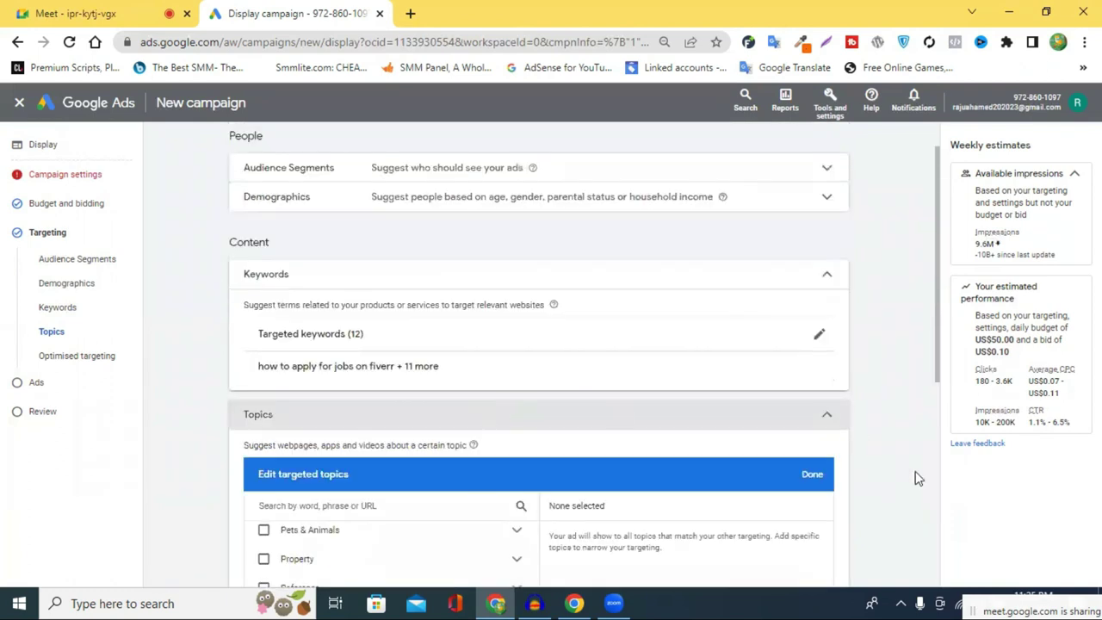
{"action": "left_click", "coordinate": [812, 476]}
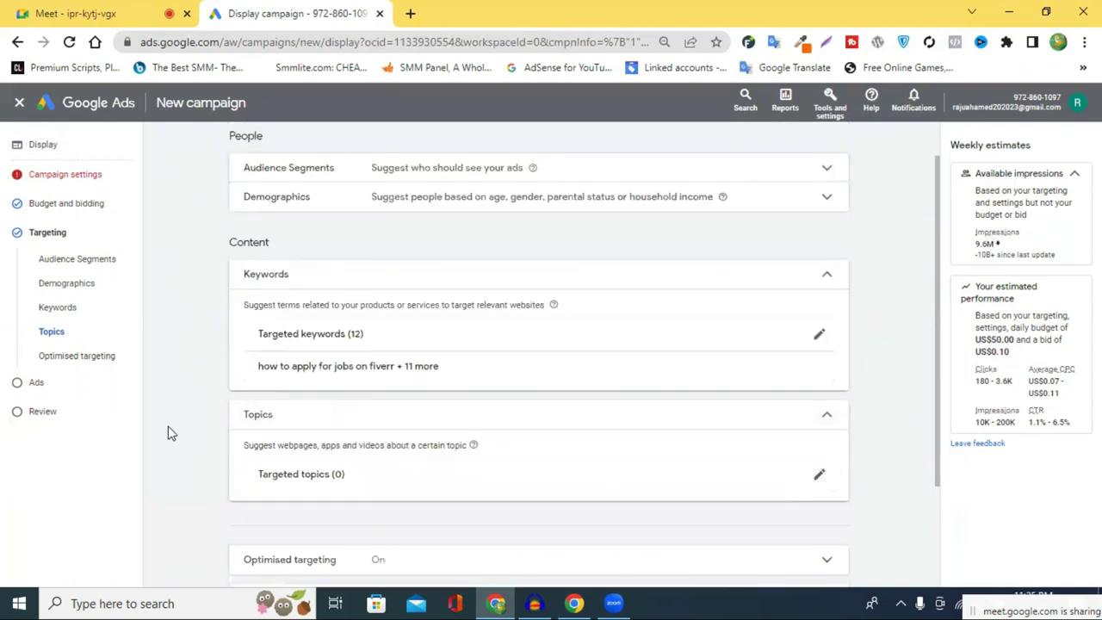
Add Placements targeting, view the YouTube videos category and the manual URL entry, and finish without selecting any placement.
{"action": "scroll", "coordinate": [366, 415], "scroll_direction": "down", "scroll_amount": 2}
{"action": "left_click", "coordinate": [315, 453]}
{"action": "left_click", "coordinate": [338, 457]}
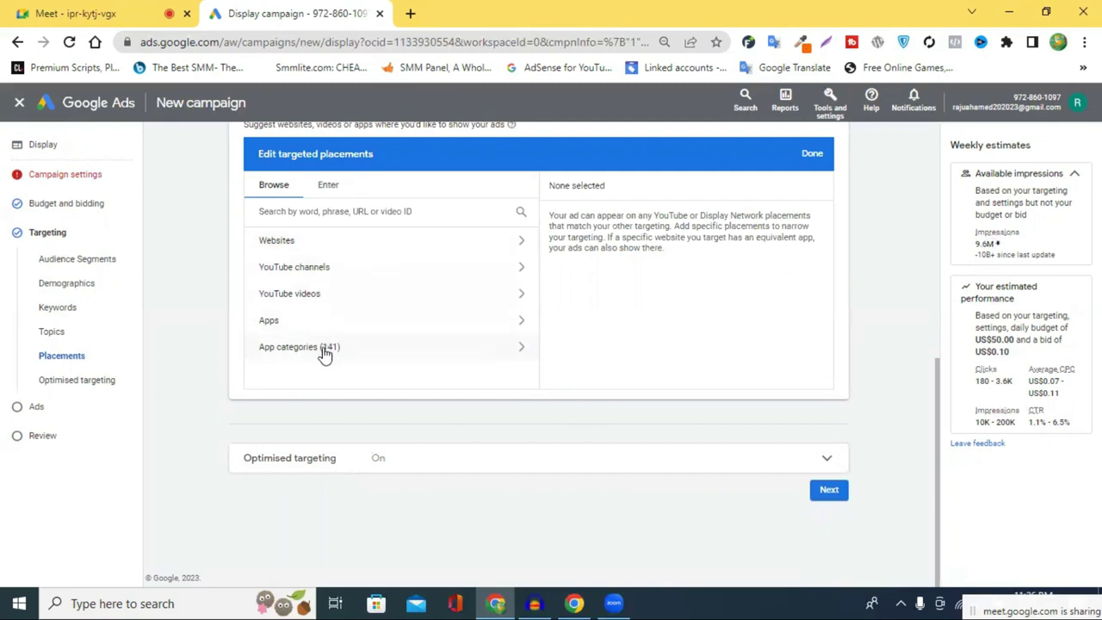
{"action": "left_click", "coordinate": [303, 294]}
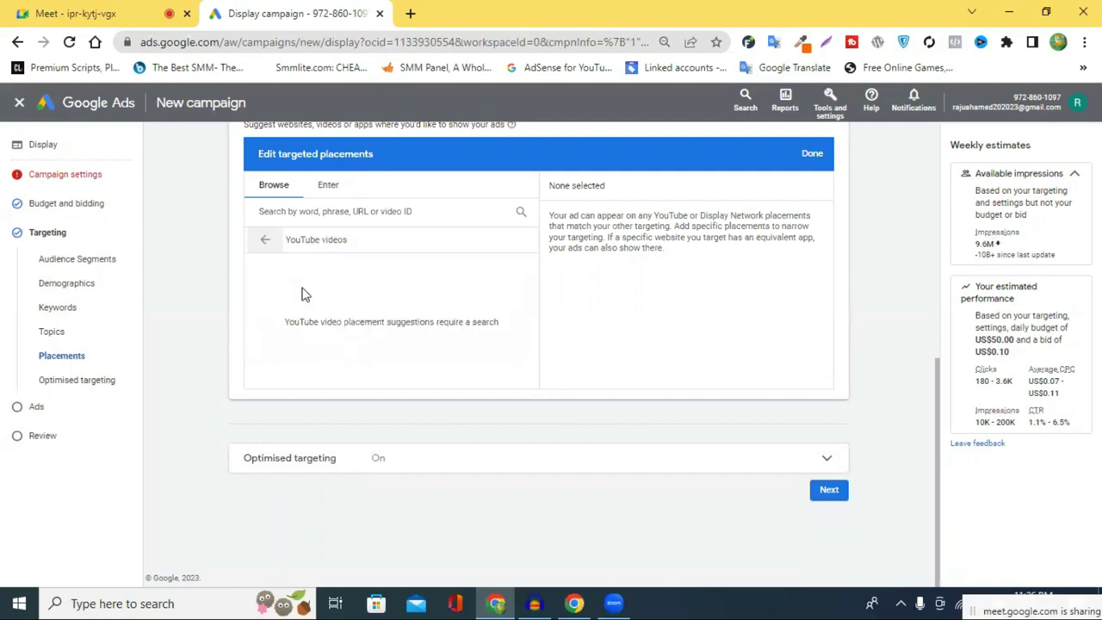
{"action": "left_click", "coordinate": [264, 242]}
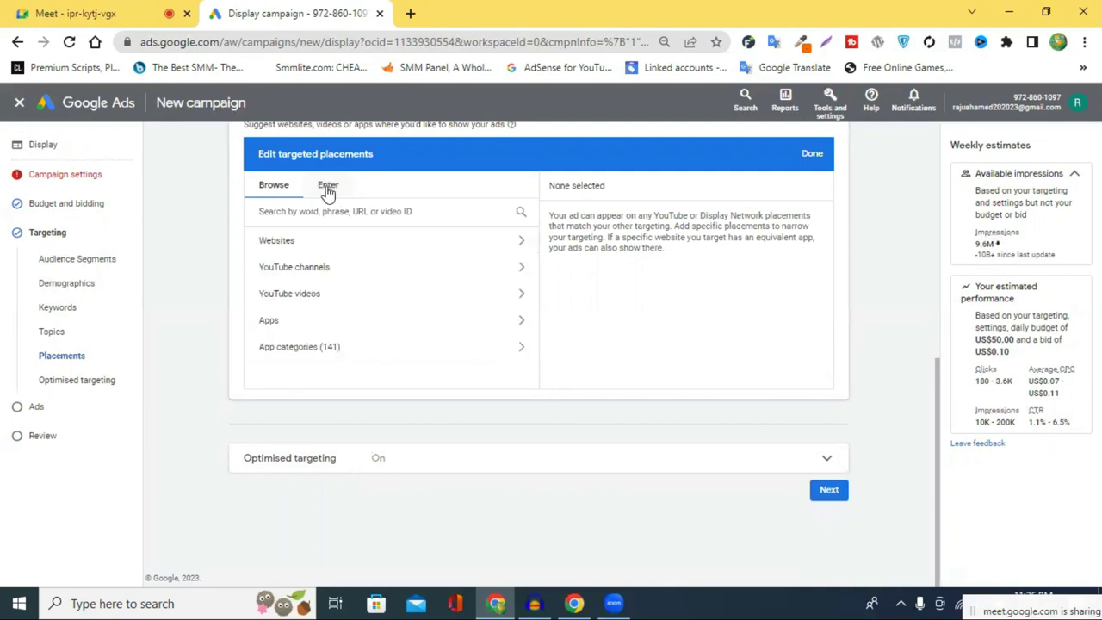
{"action": "left_click", "coordinate": [326, 186]}
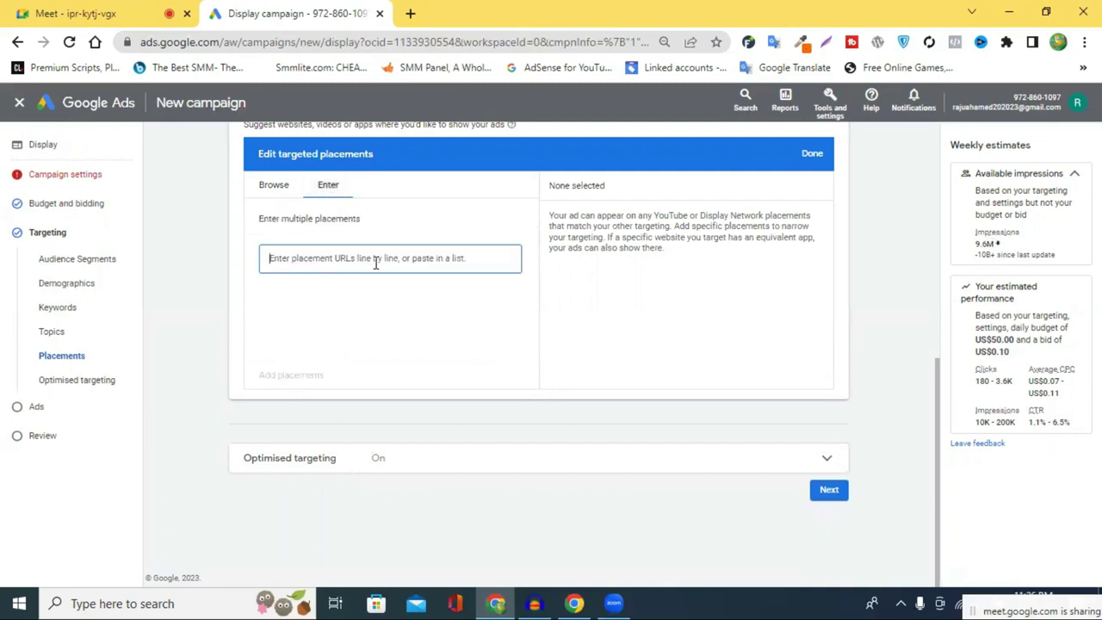
{"action": "left_click", "coordinate": [273, 188]}
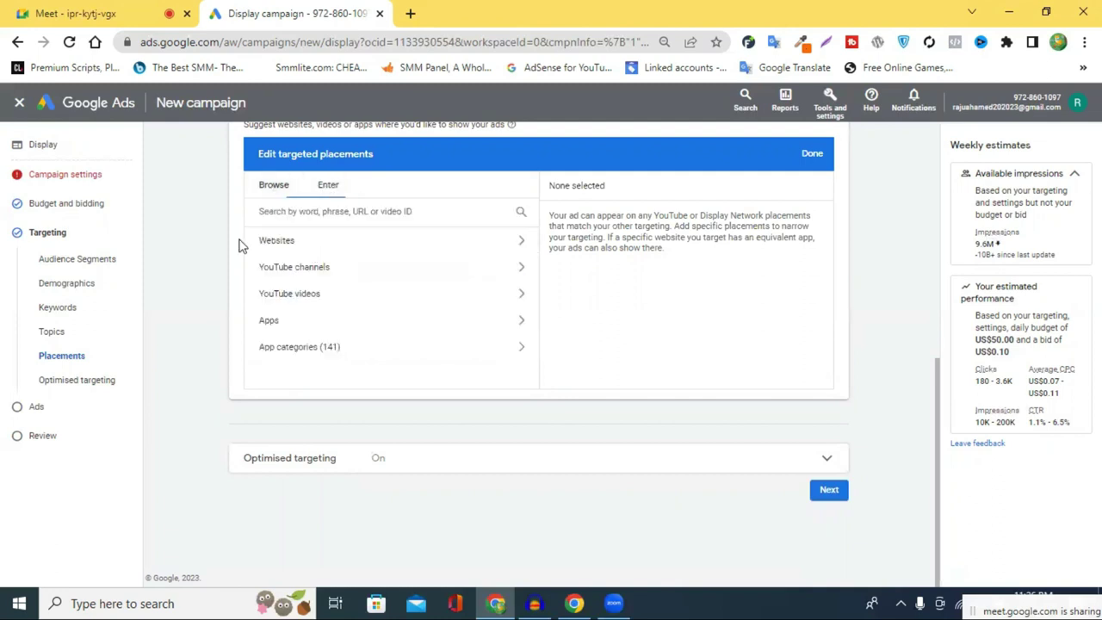
{"action": "left_click", "coordinate": [813, 155]}
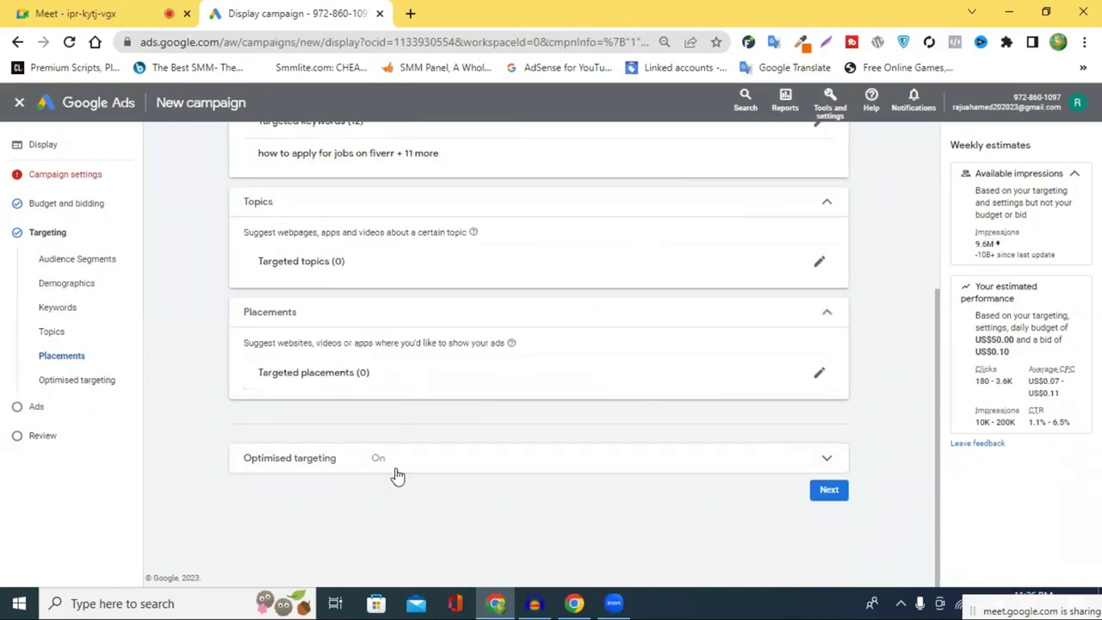
Check the targeting sections and continue to the Ads stage of the campaign.
{"action": "scroll", "coordinate": [232, 428], "scroll_direction": "up", "scroll_amount": 3}
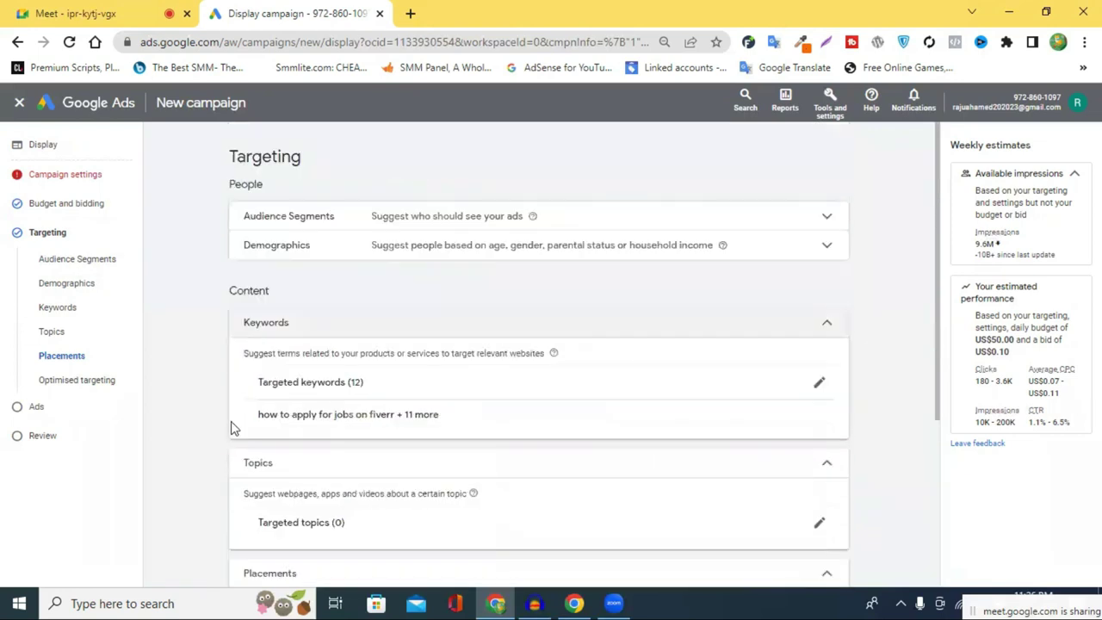
{"action": "scroll", "coordinate": [402, 405], "scroll_direction": "down", "scroll_amount": 3}
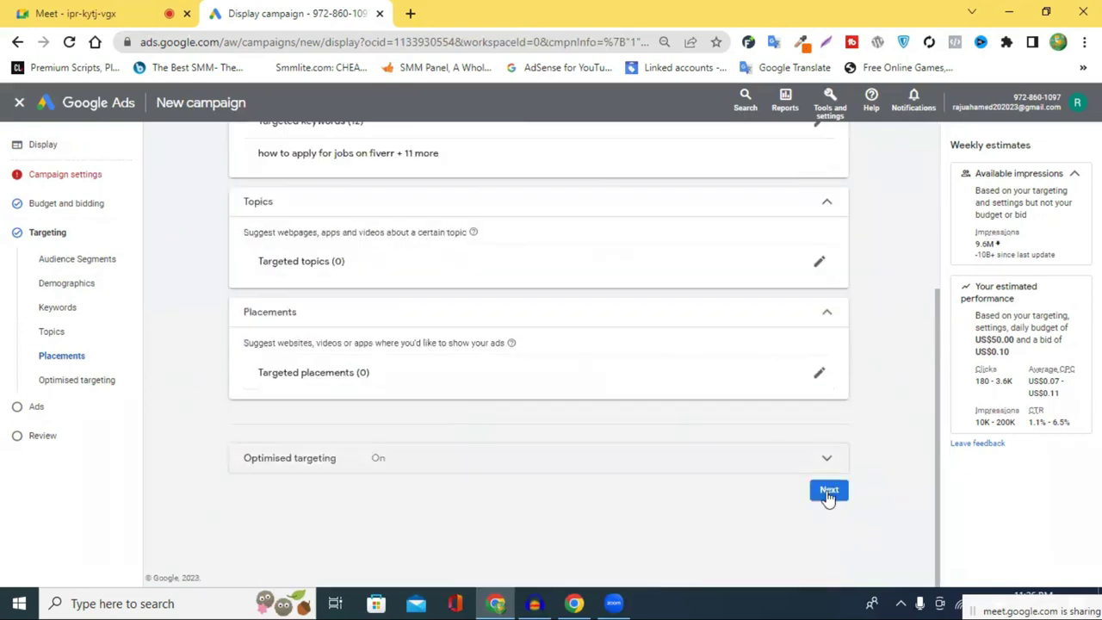
{"action": "left_click", "coordinate": [828, 492]}
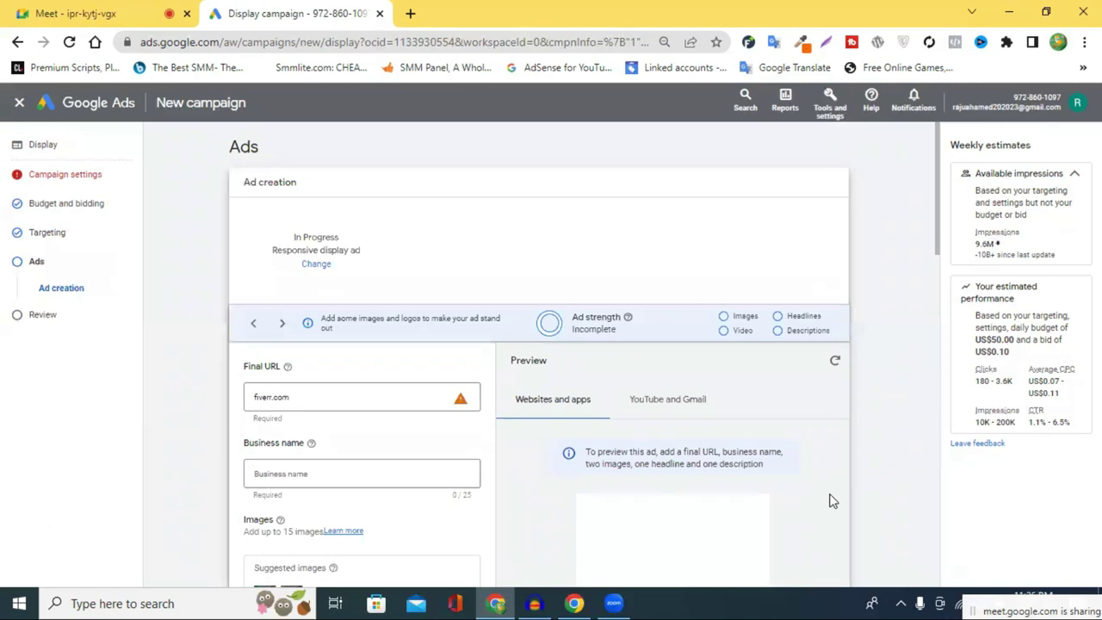
Look over the ad creation form, examining the final URL, business name, images, logos and videos fields.
{"action": "left_click", "coordinate": [312, 397]}
{"action": "double_click", "coordinate": [313, 397]}
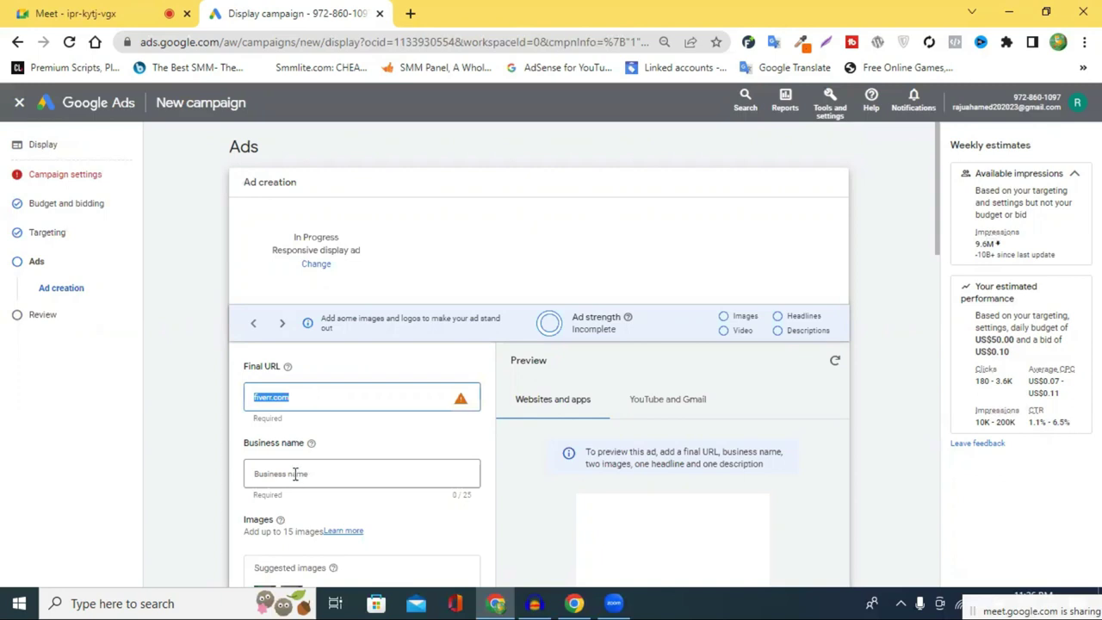
{"action": "key", "text": "Tab"}
{"action": "key", "text": "shift+Tab"}
{"action": "scroll", "coordinate": [303, 387], "scroll_direction": "down", "scroll_amount": 3}
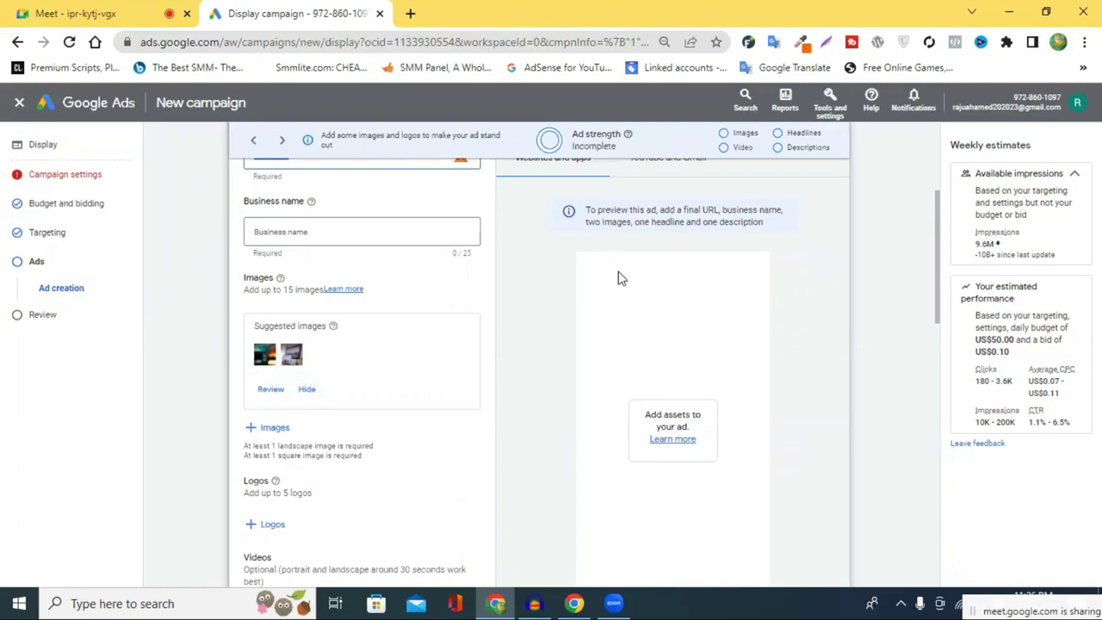
{"action": "scroll", "coordinate": [621, 284], "scroll_direction": "down", "scroll_amount": 3}
{"action": "scroll", "coordinate": [622, 284], "scroll_direction": "up", "scroll_amount": 3}
Open a new browser tab, and return to the ad form to check how many images can be added.
{"action": "key", "text": "ctrl+t"}
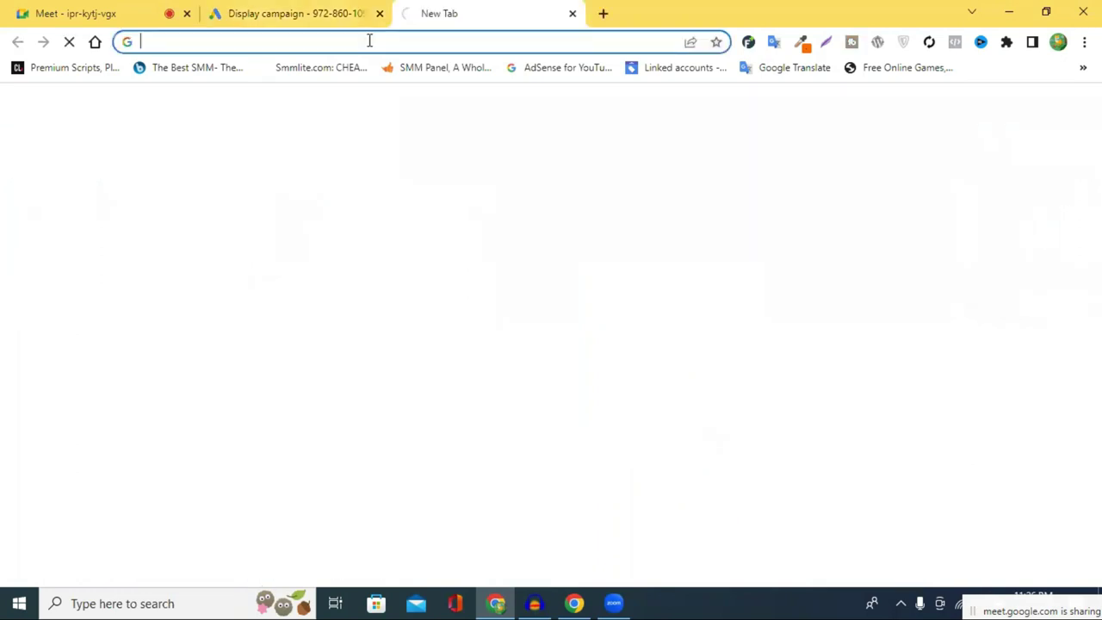
{"action": "left_click", "coordinate": [264, 12]}
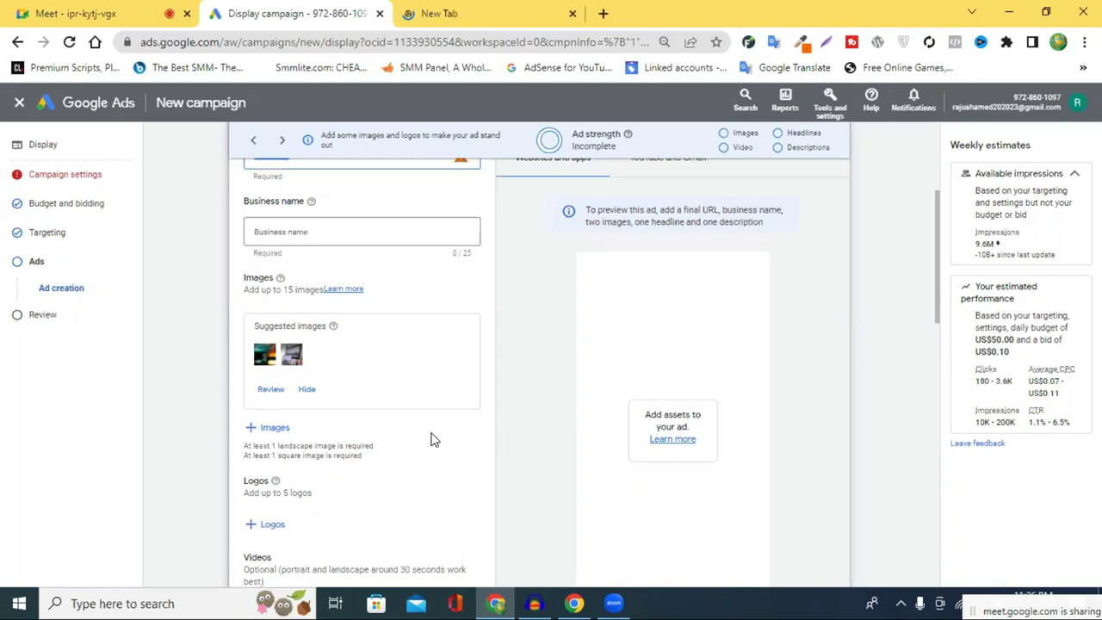
{"action": "triple_click", "coordinate": [319, 289]}
{"action": "left_click", "coordinate": [399, 289]}
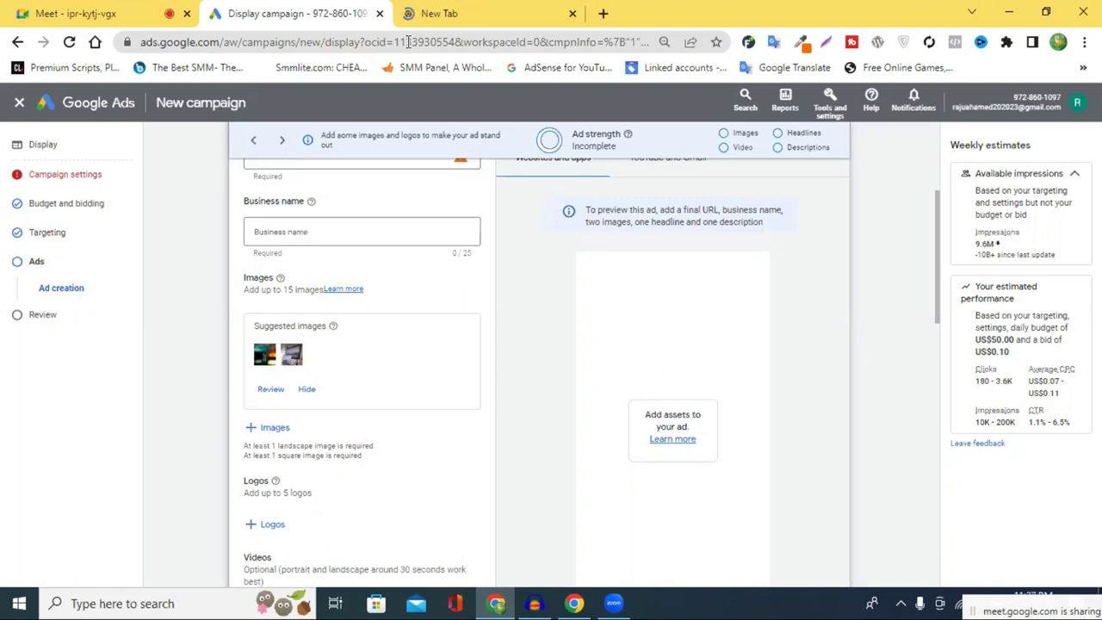
Search Google for "google display ads" in the new browser tab.
{"action": "key", "text": "ctrl+Tab"}
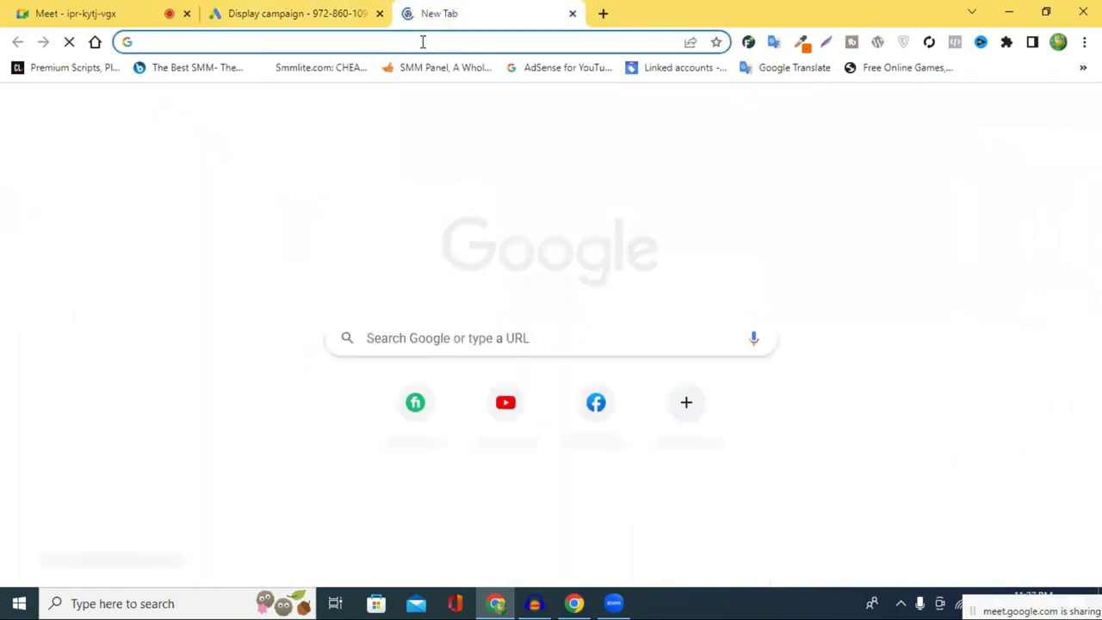
{"action": "left_click", "coordinate": [422, 42]}
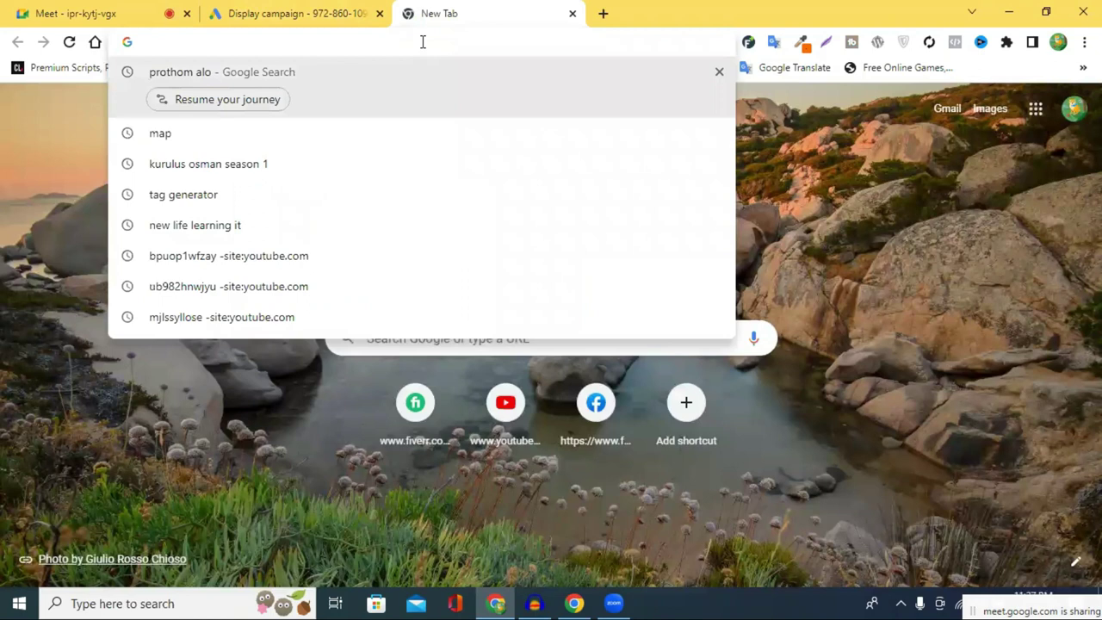
{"action": "type", "text": "googl"}
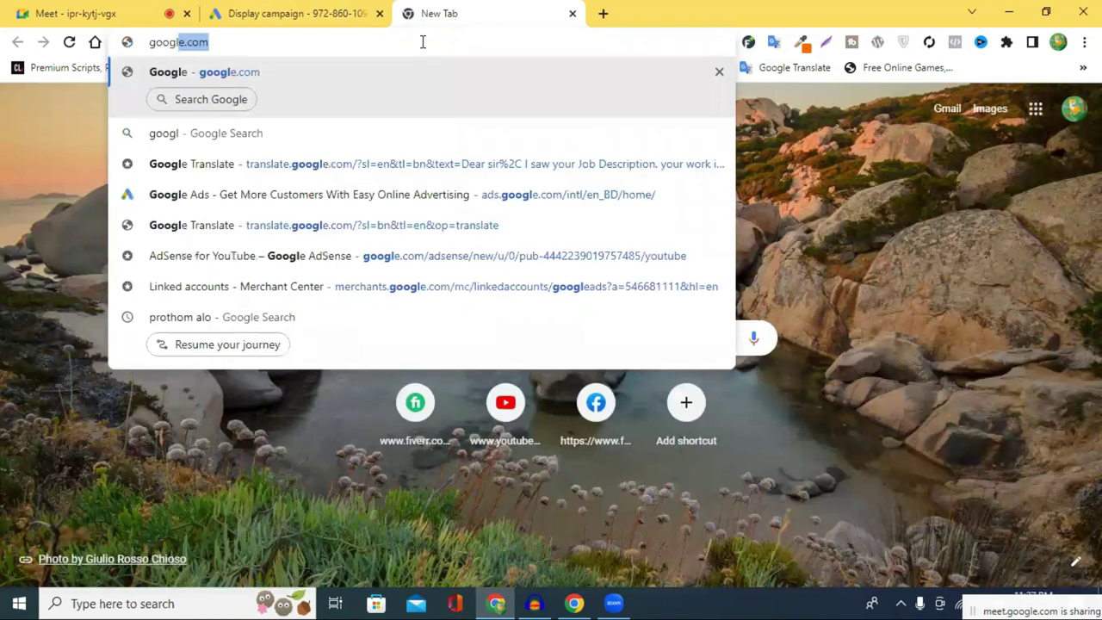
{"action": "type", "text": "e d"}
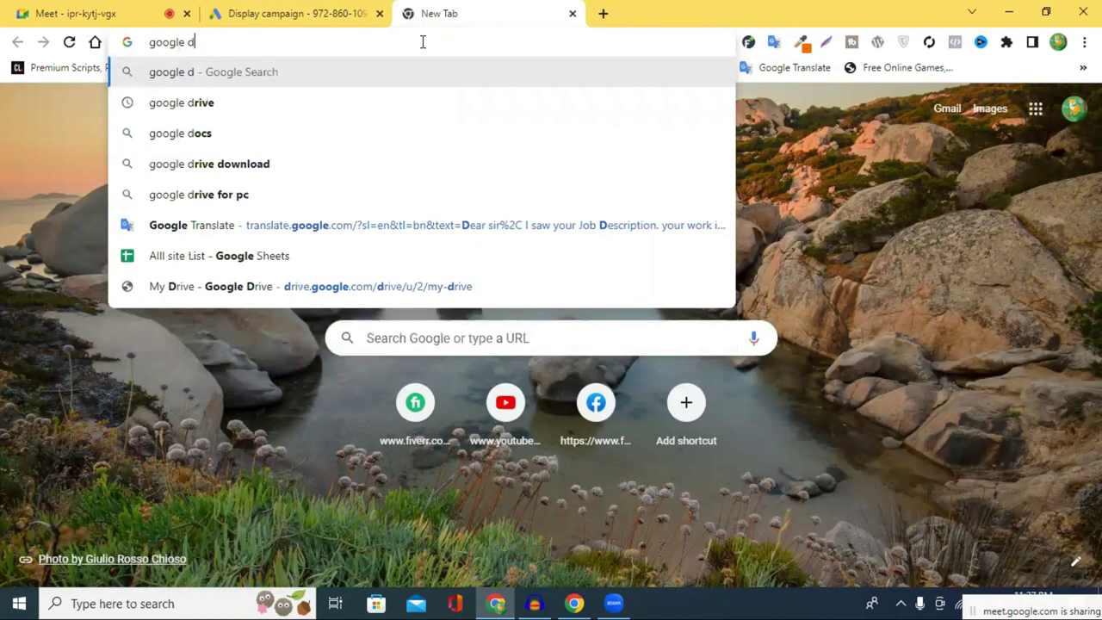
{"action": "type", "text": "is"}
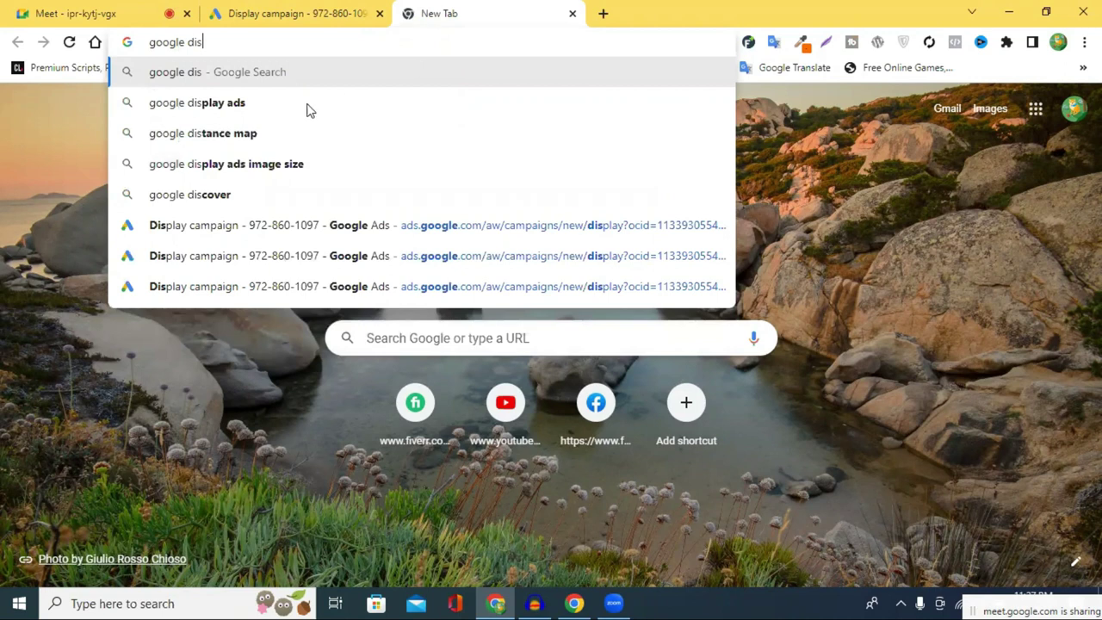
{"action": "key", "text": "Down"}
{"action": "key", "text": "Return"}
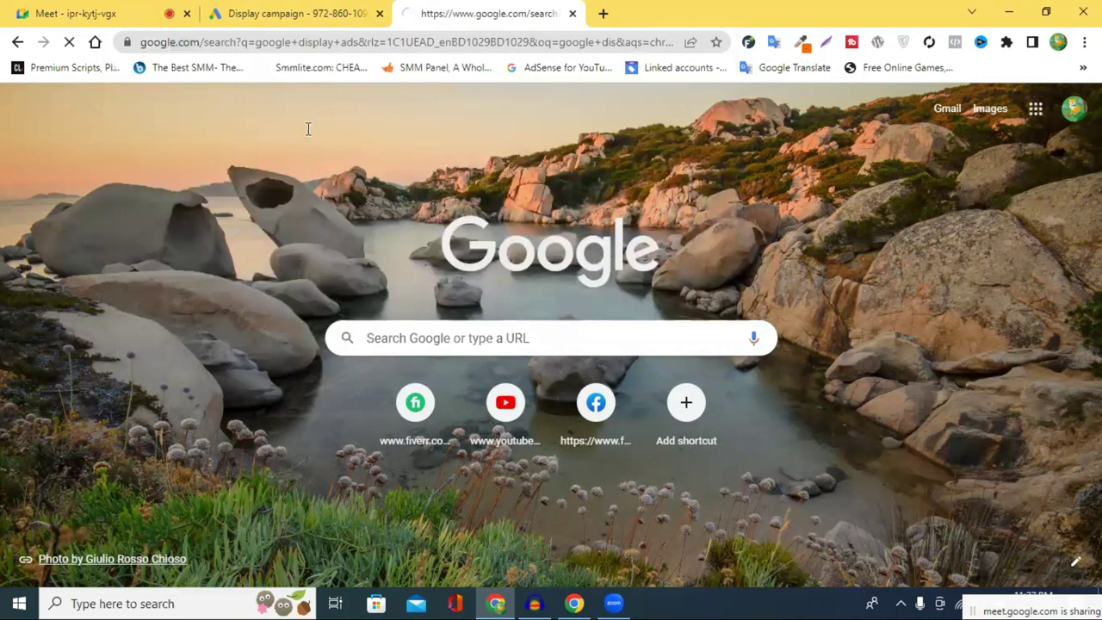
Refine the Google search to "google display ads image format" and show the image results.
{"action": "left_click", "coordinate": [307, 128]}
{"action": "type", "text": "ima"}
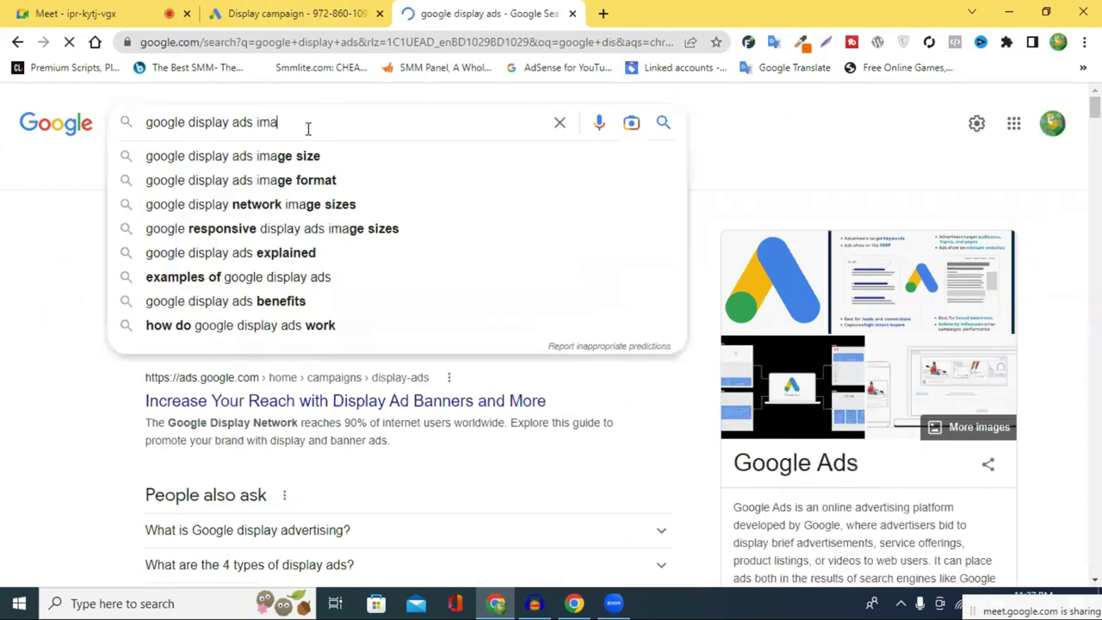
{"action": "type", "text": "ge"}
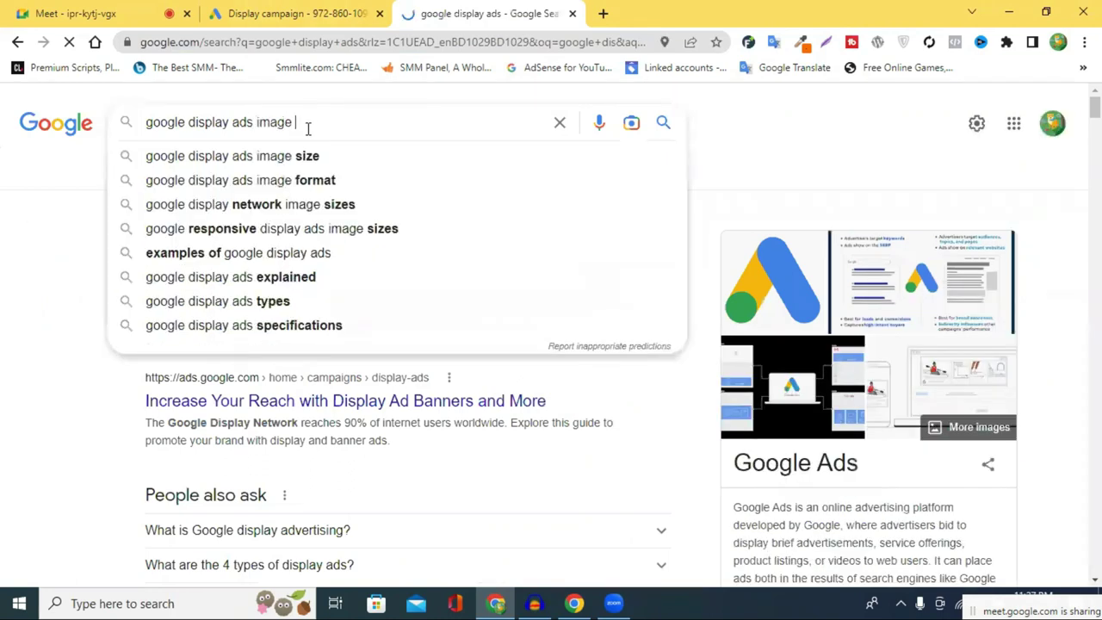
{"action": "left_click", "coordinate": [342, 182]}
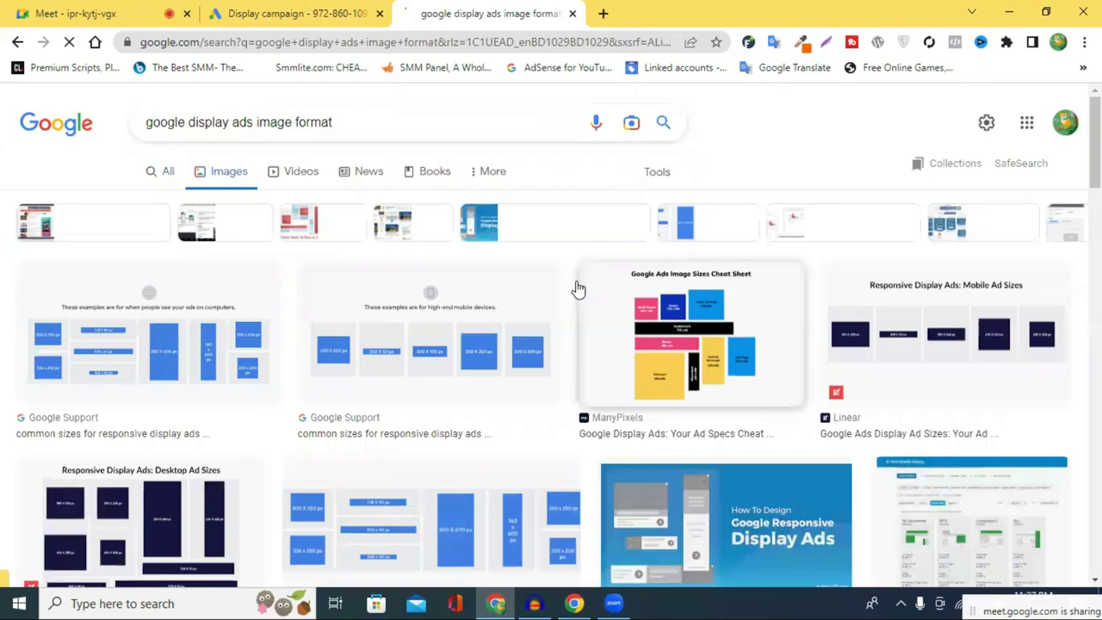
Look through the image results for display ad format examples and open the OMR "Google-Display-Ads-Formaten" image.
{"action": "scroll", "coordinate": [521, 307], "scroll_direction": "down", "scroll_amount": 3}
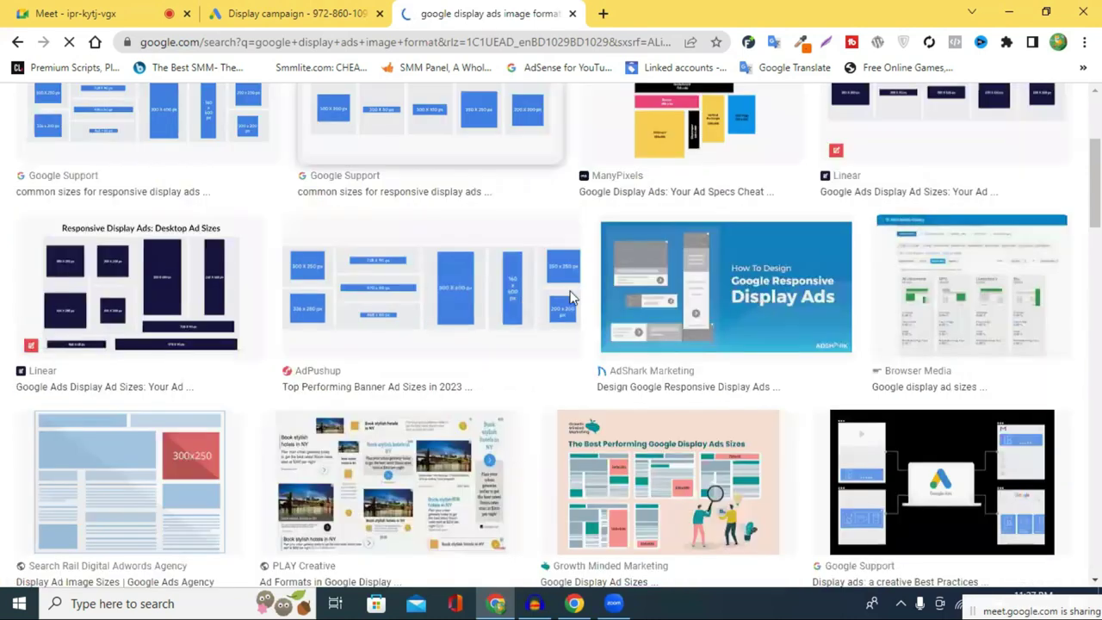
{"action": "scroll", "coordinate": [499, 289], "scroll_direction": "down", "scroll_amount": 2}
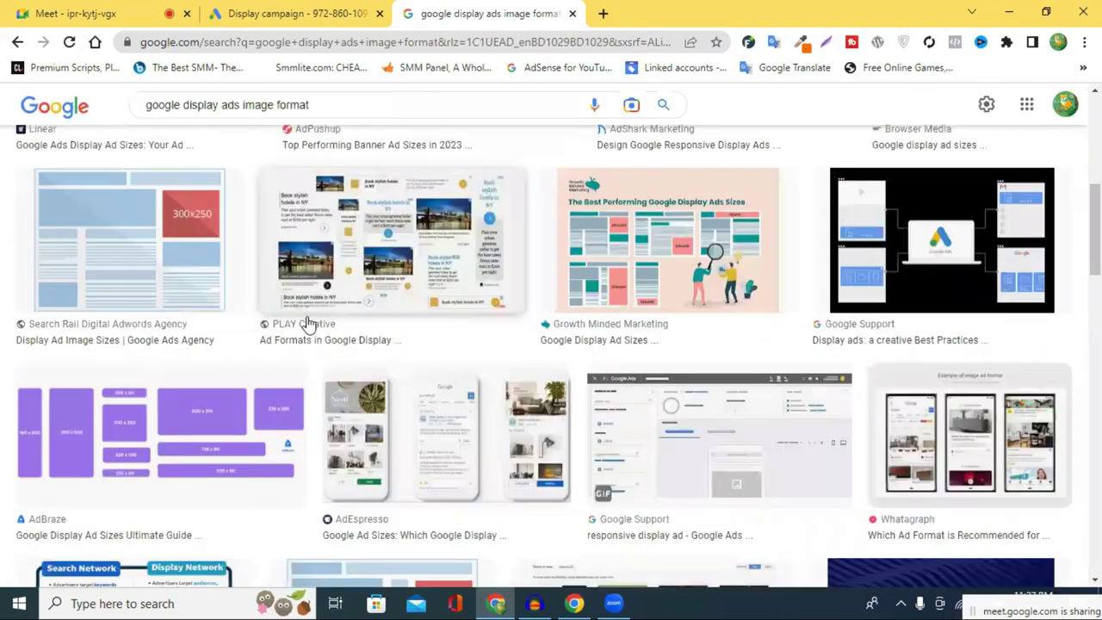
{"action": "scroll", "coordinate": [184, 388], "scroll_direction": "up", "scroll_amount": 1}
{"action": "scroll", "coordinate": [86, 372], "scroll_direction": "down", "scroll_amount": 2}
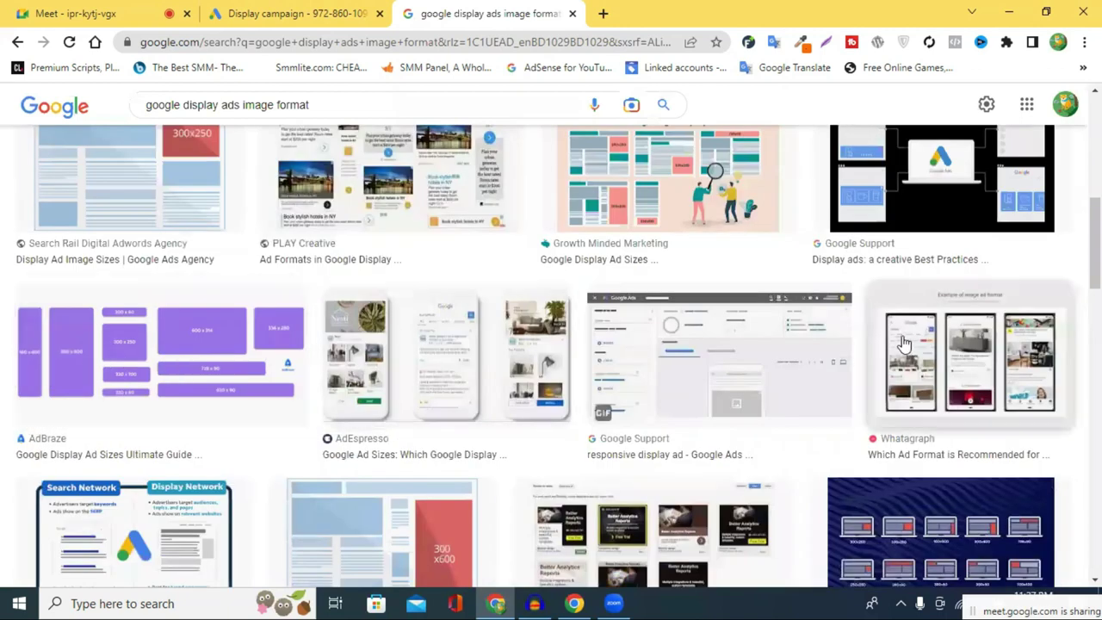
{"action": "scroll", "coordinate": [900, 343], "scroll_direction": "down", "scroll_amount": 5}
{"action": "scroll", "coordinate": [896, 343], "scroll_direction": "down", "scroll_amount": 2}
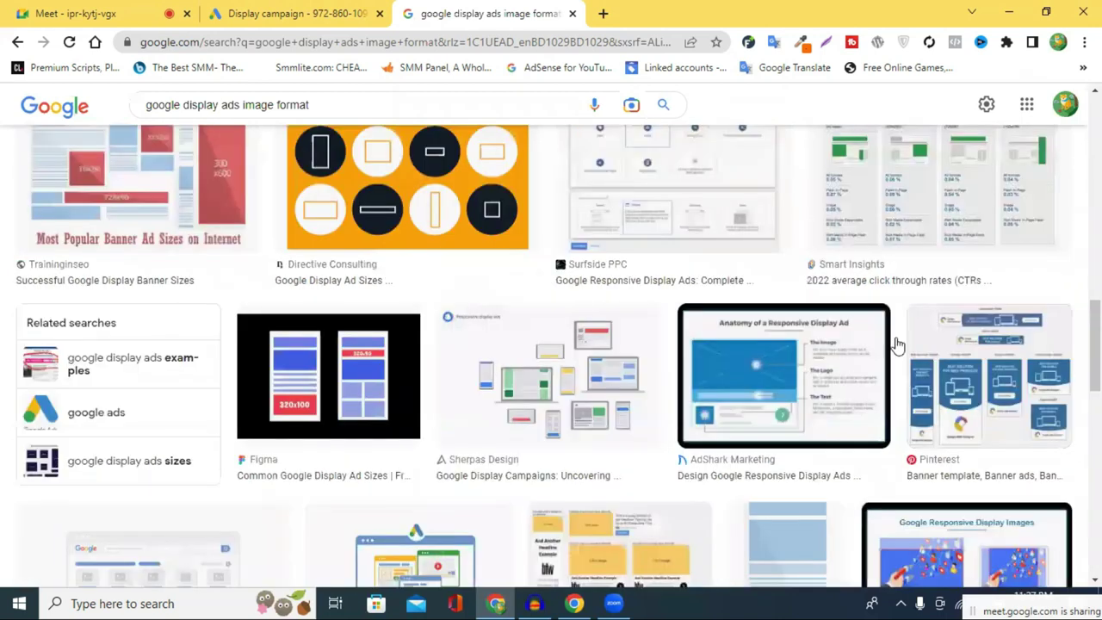
{"action": "scroll", "coordinate": [895, 344], "scroll_direction": "up", "scroll_amount": 5}
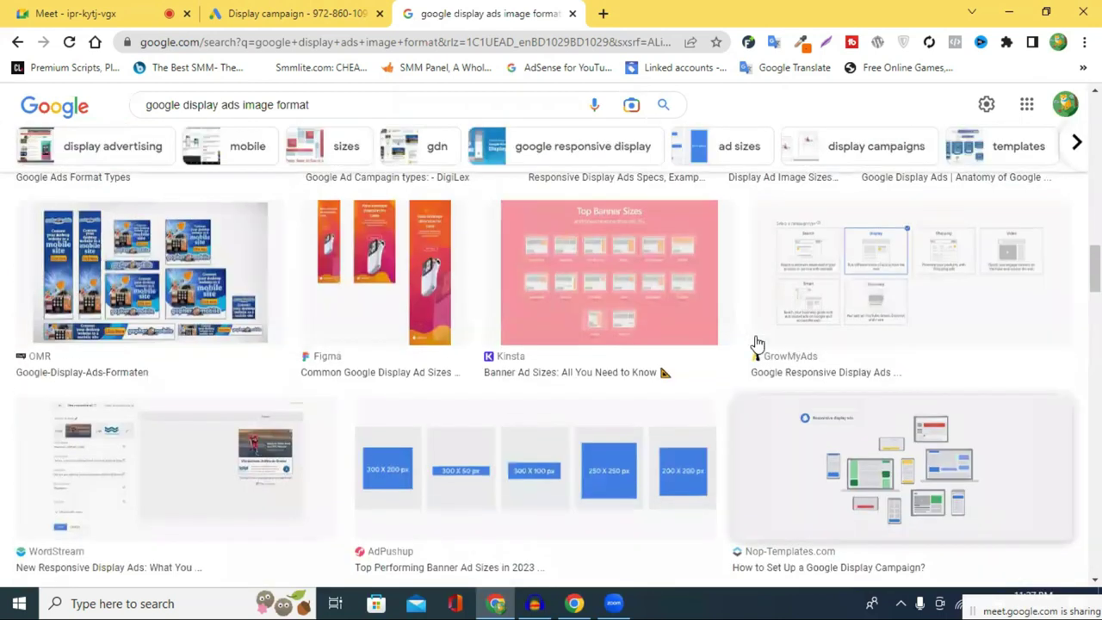
{"action": "scroll", "coordinate": [757, 343], "scroll_direction": "up", "scroll_amount": 1}
{"action": "scroll", "coordinate": [171, 322], "scroll_direction": "down", "scroll_amount": 1}
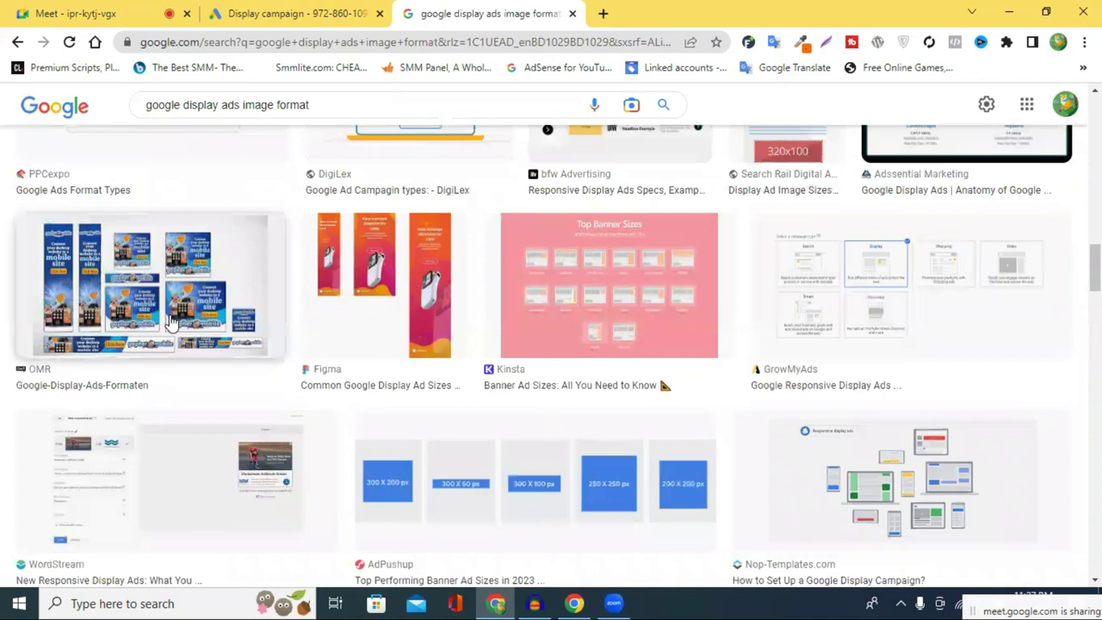
{"action": "left_click", "coordinate": [170, 322]}
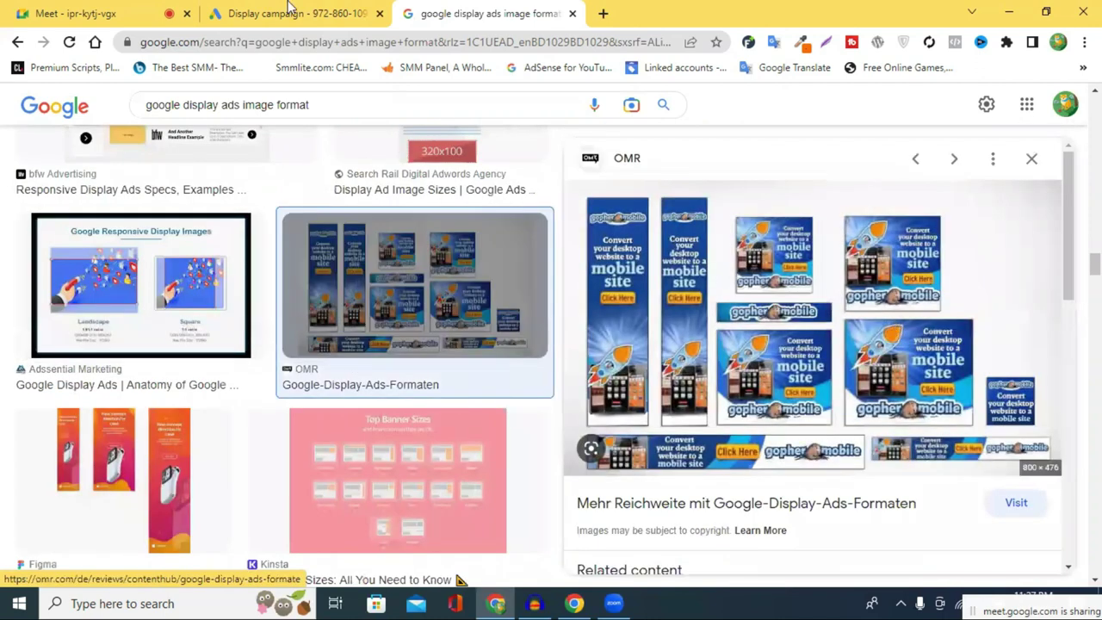
Return to the campaign's ad form, open the image picker and select the recommended stock photo of the woman at a laptop in a dark café.
{"action": "key", "text": "ctrl+shift+Tab"}
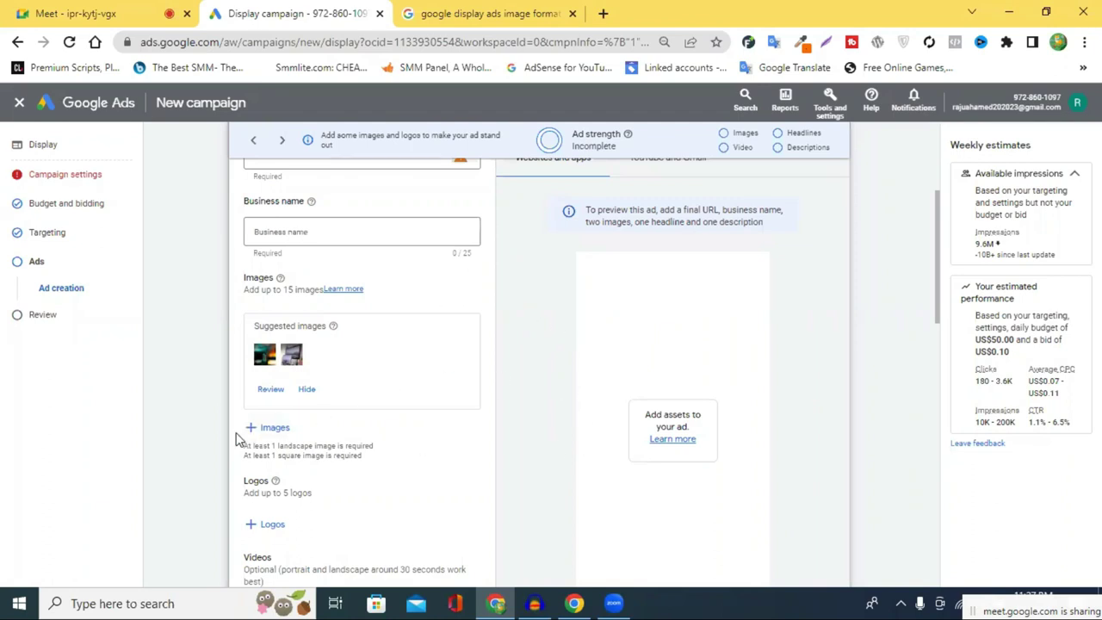
{"action": "left_click", "coordinate": [265, 436]}
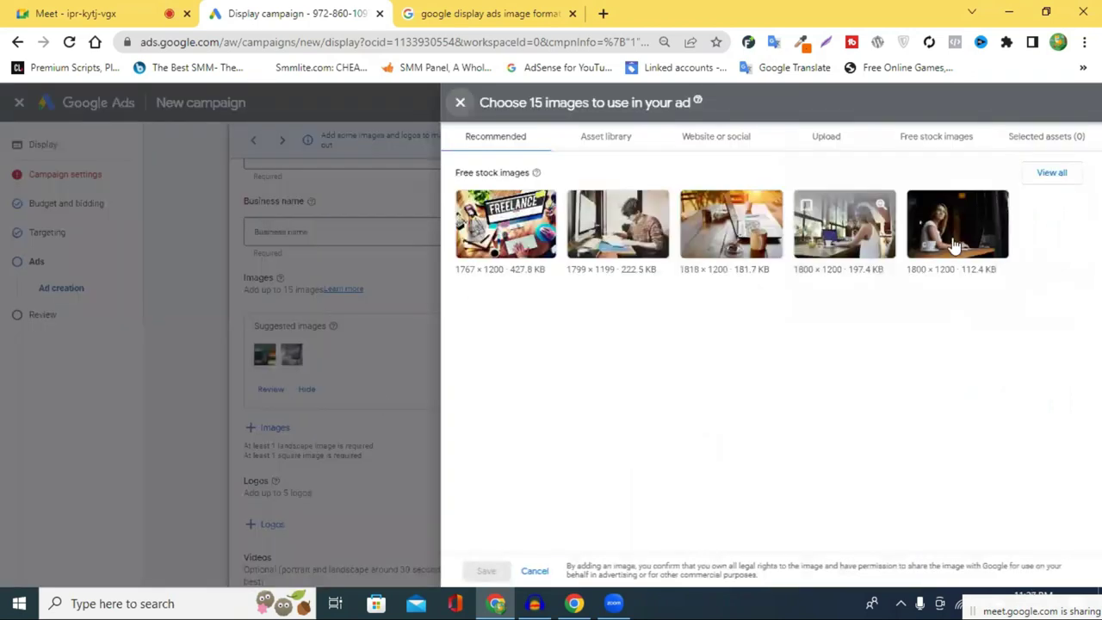
{"action": "left_click", "coordinate": [953, 244]}
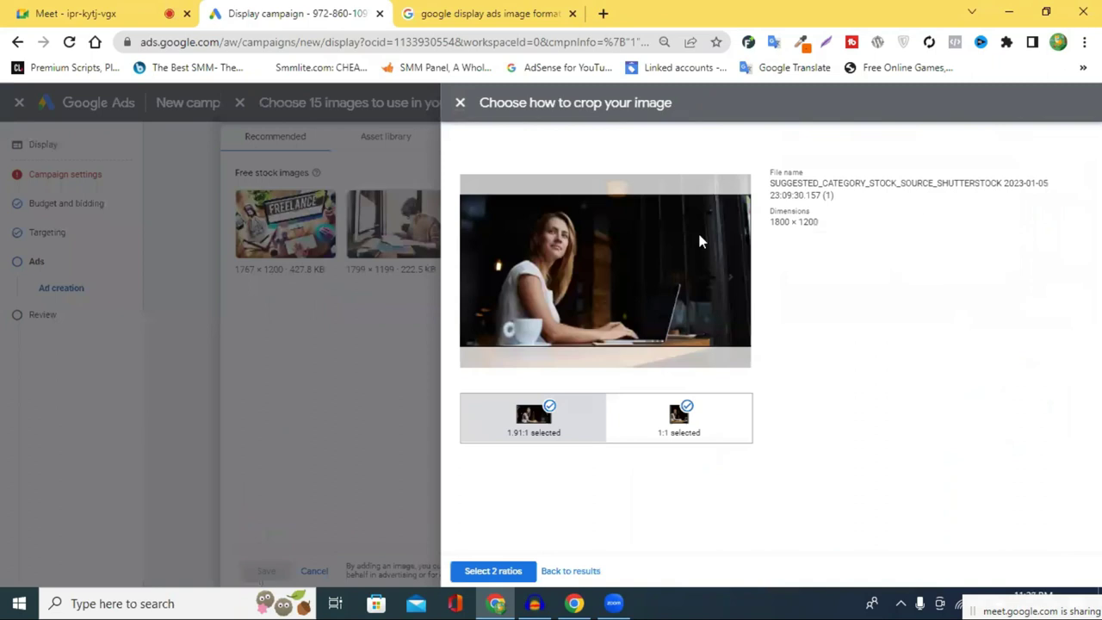
{"action": "left_click", "coordinate": [462, 103]}
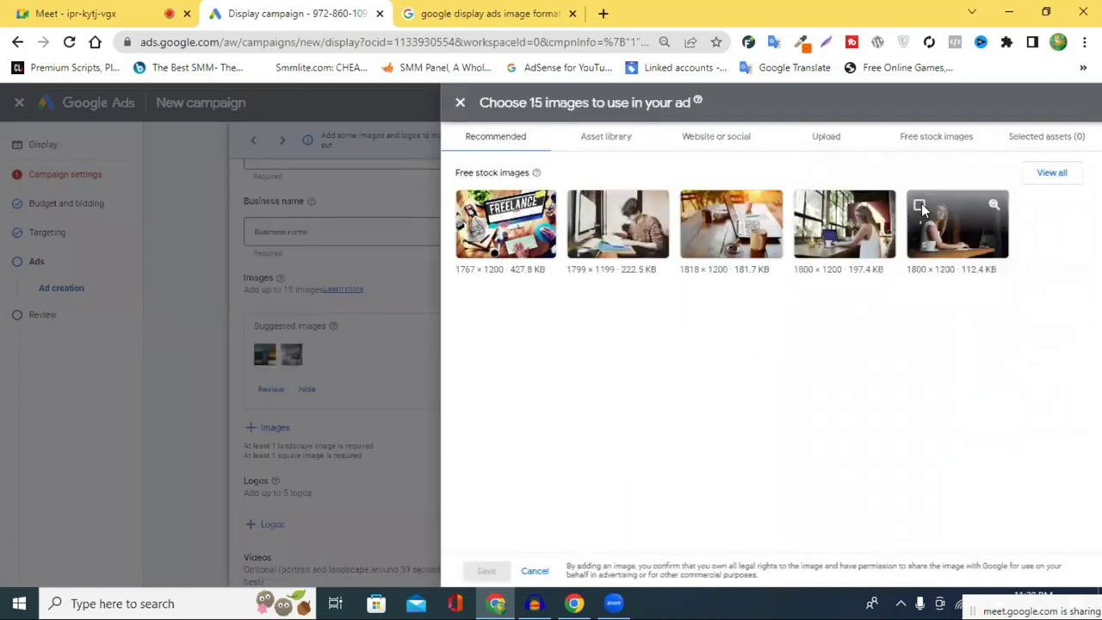
{"action": "left_click", "coordinate": [921, 217]}
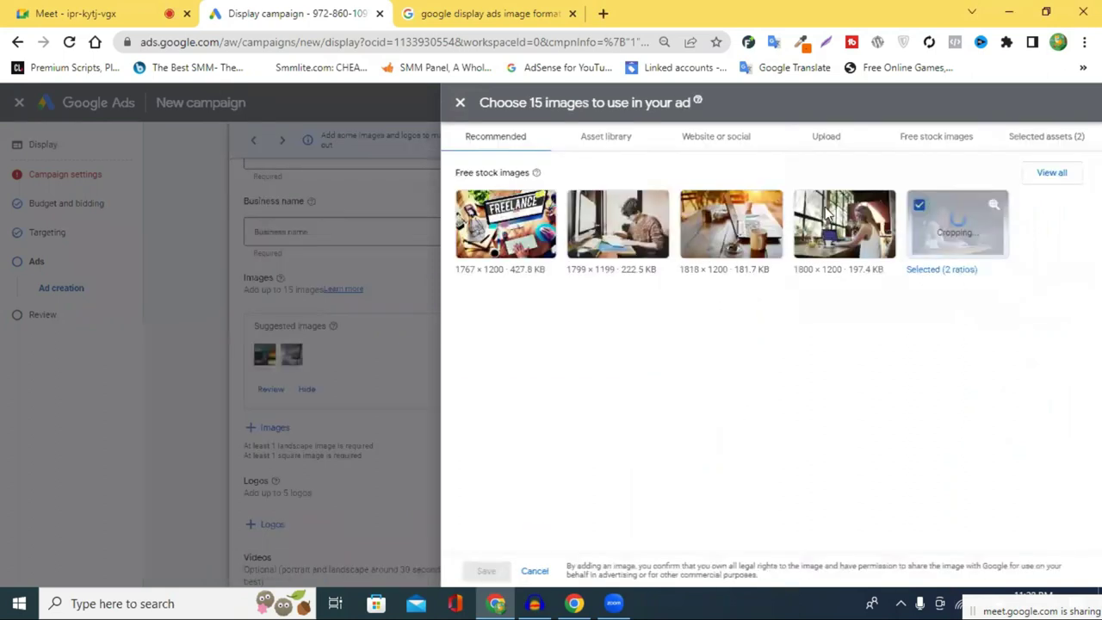
Select the other four recommended free stock images in both 1.91:1 and 1:1 ratios, and save the image selection.
{"action": "left_click", "coordinate": [824, 207]}
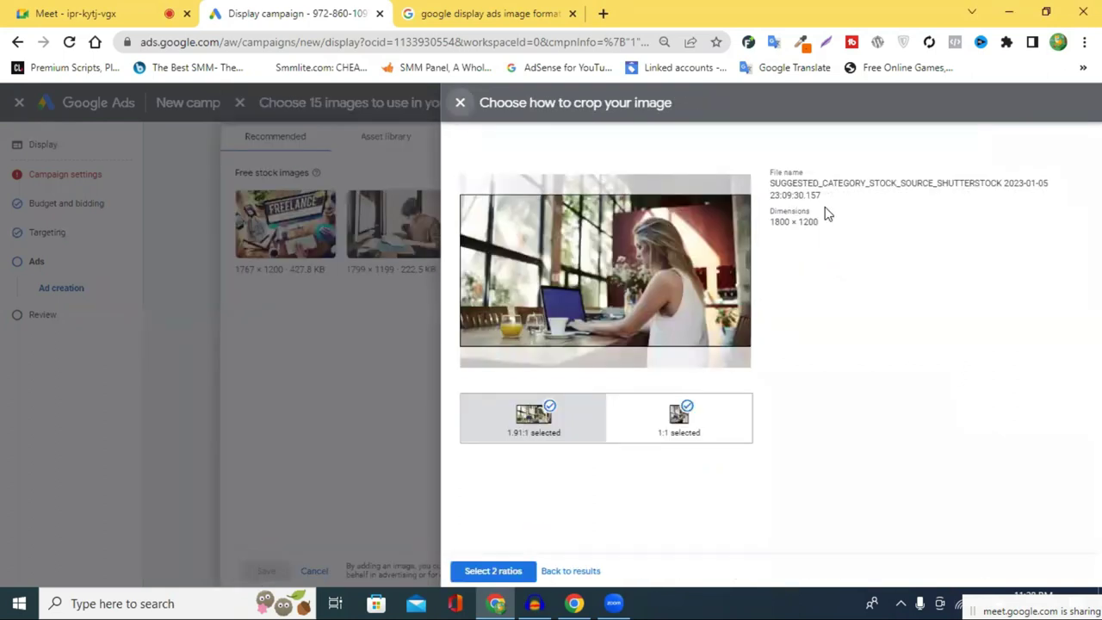
{"action": "left_click", "coordinate": [489, 572]}
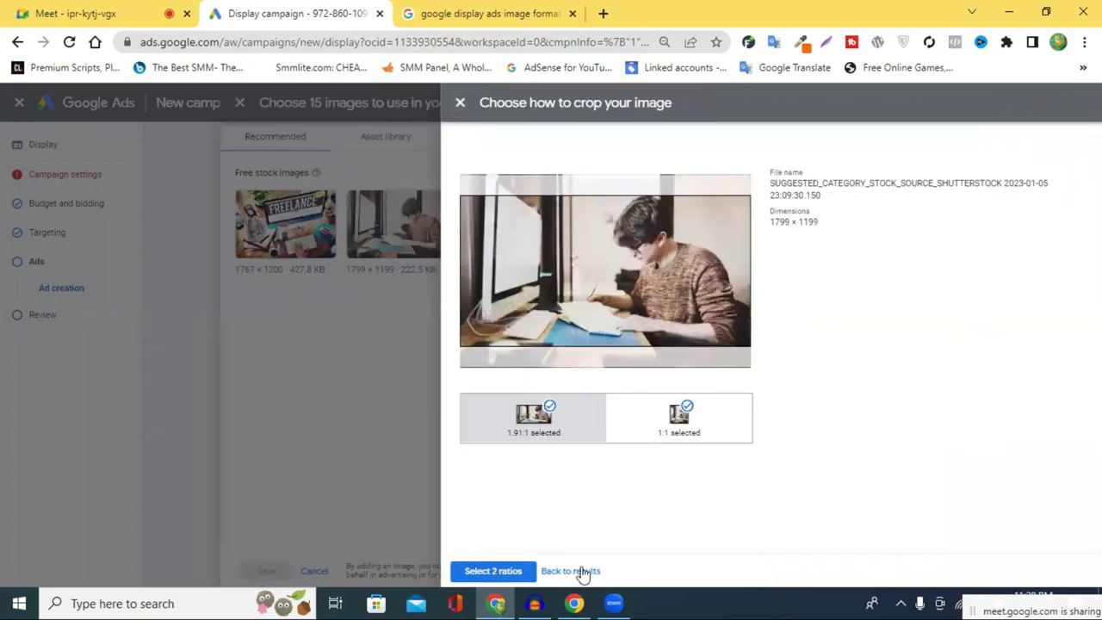
{"action": "left_click", "coordinate": [492, 571]}
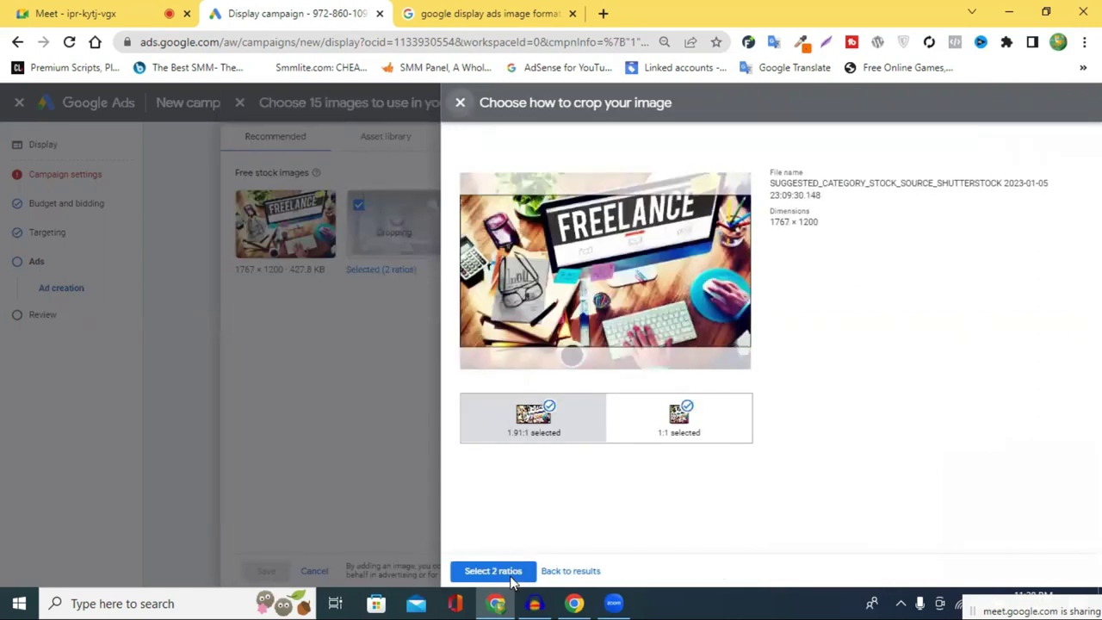
{"action": "left_click", "coordinate": [493, 571]}
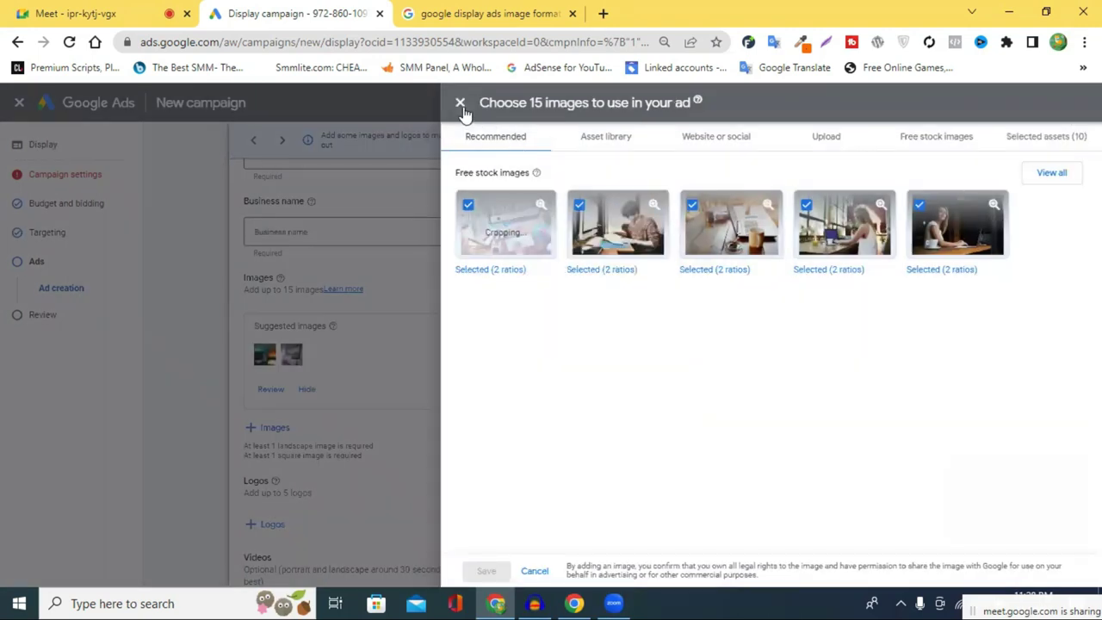
{"action": "left_click", "coordinate": [461, 104]}
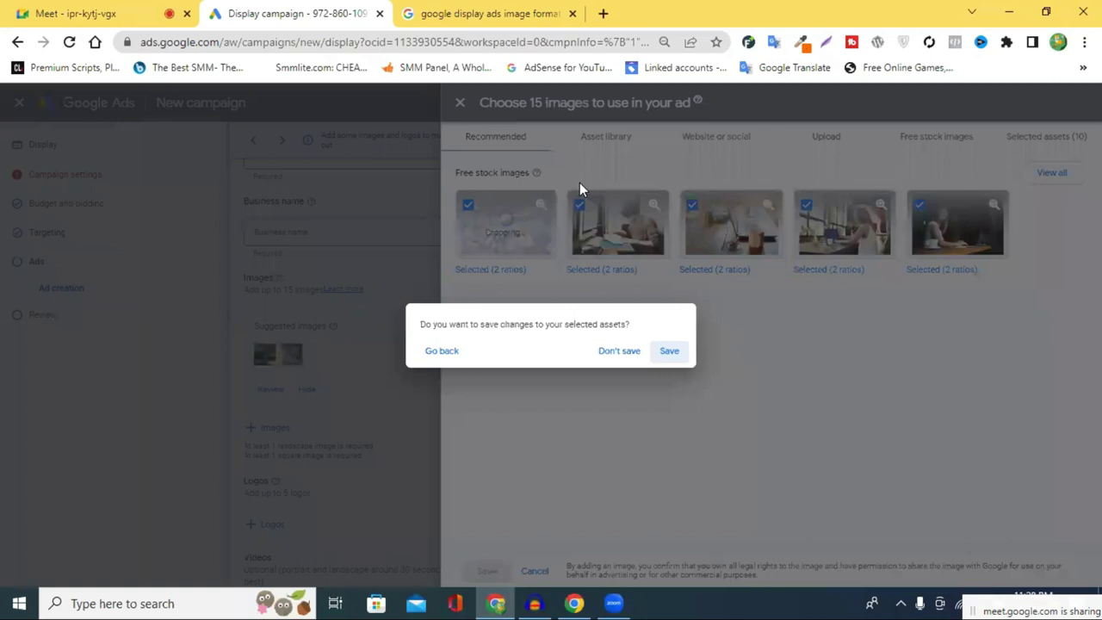
{"action": "left_click", "coordinate": [669, 351]}
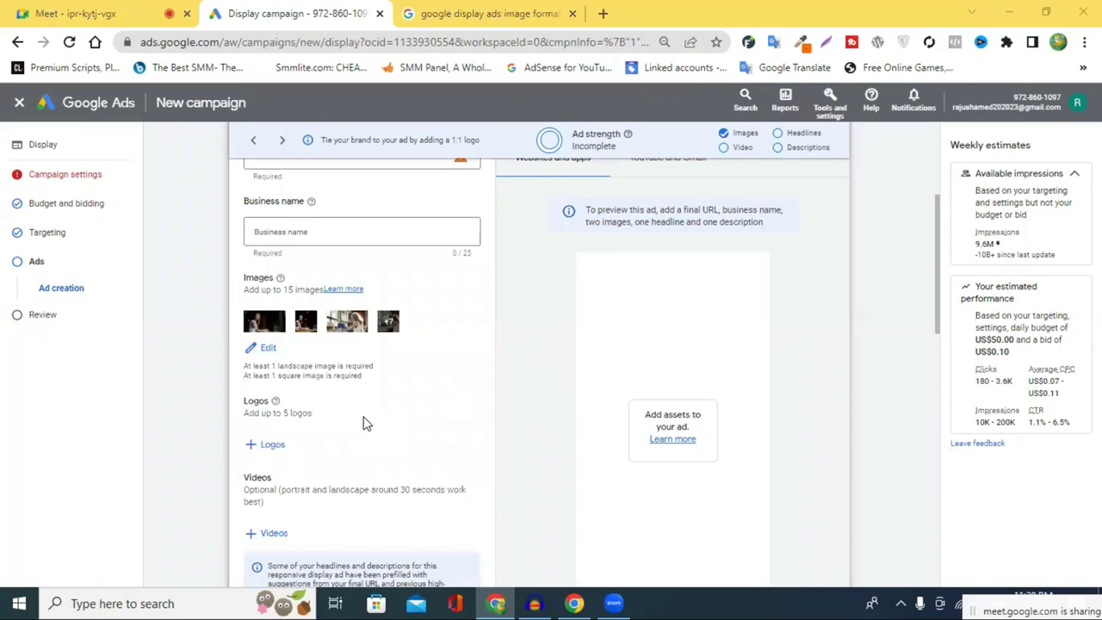
Add the 1767 × 1200 asset library image and an upload of Pink and Purple Cute Kids Playground Logo from Downloads as logos, and save.
{"action": "left_click", "coordinate": [269, 445]}
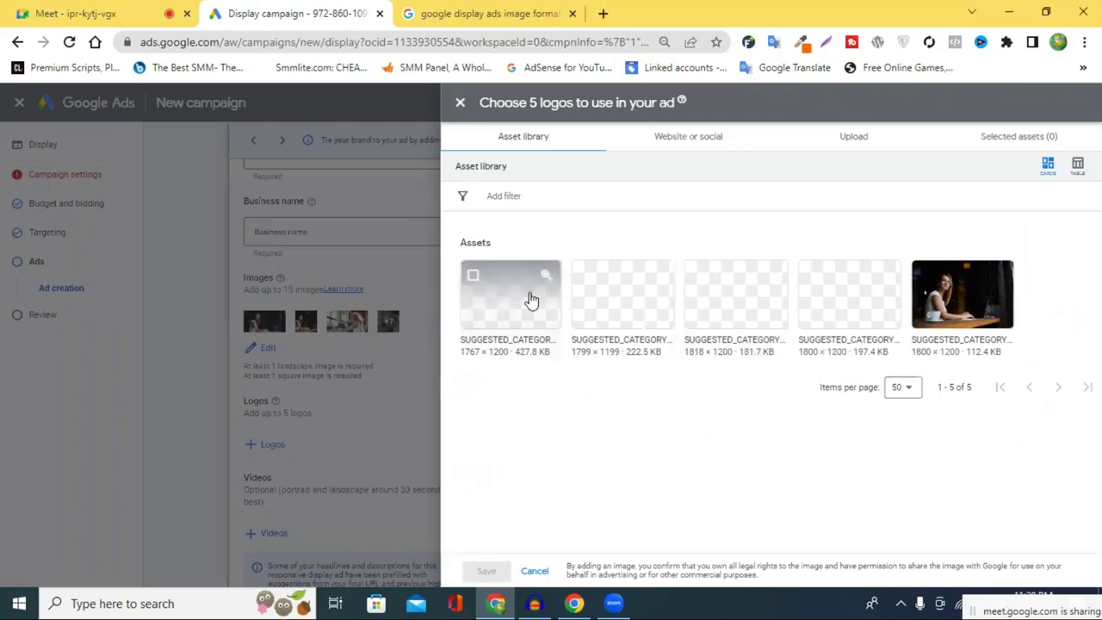
{"action": "left_click", "coordinate": [864, 143]}
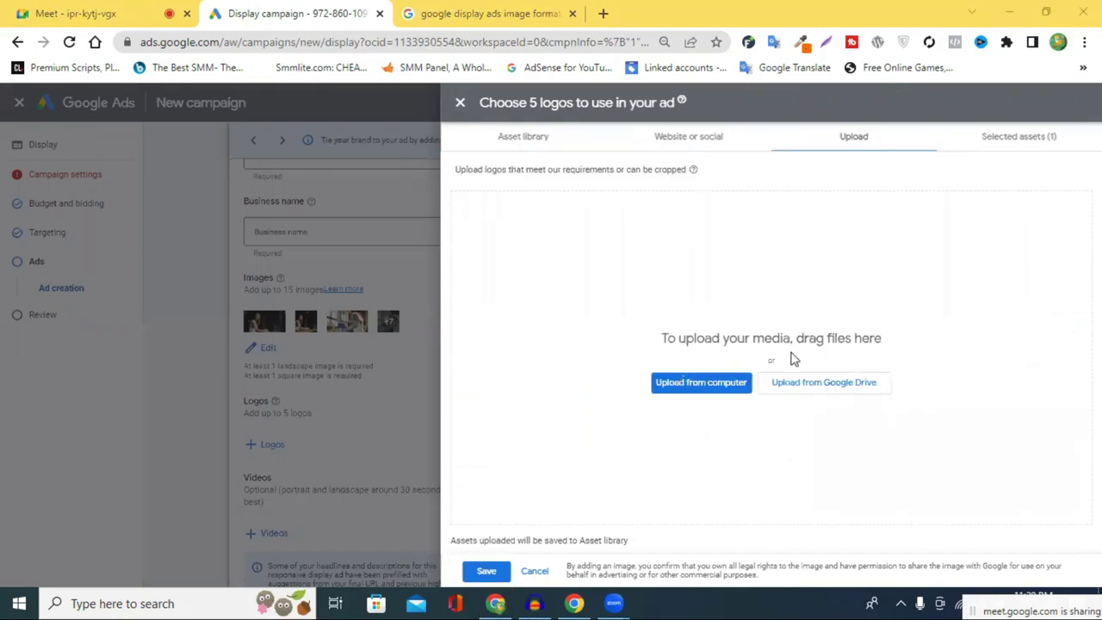
{"action": "left_click", "coordinate": [697, 382]}
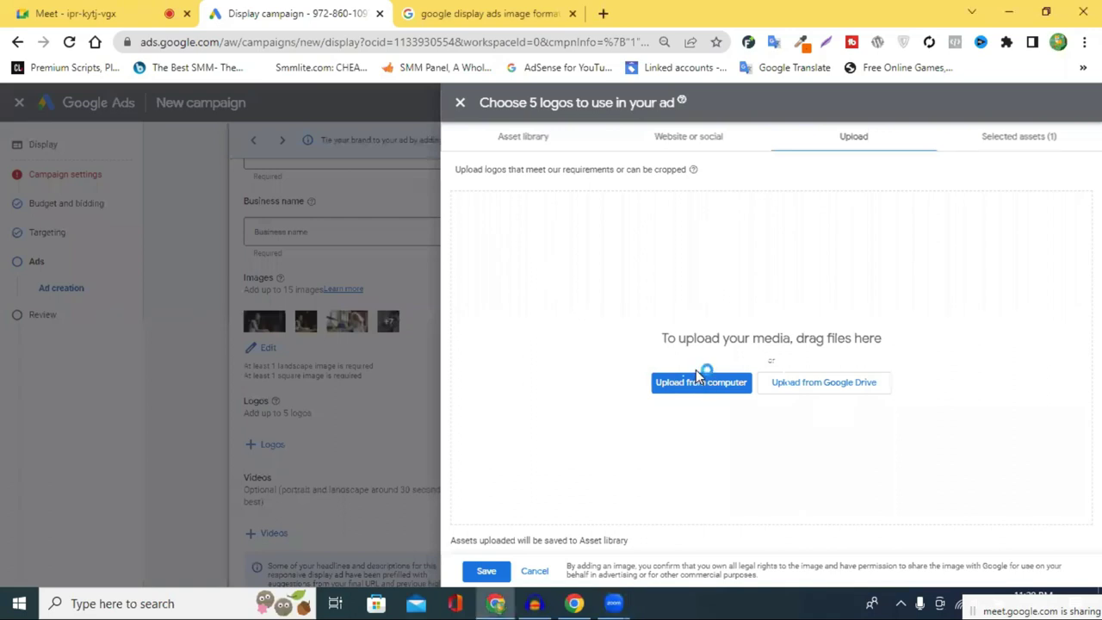
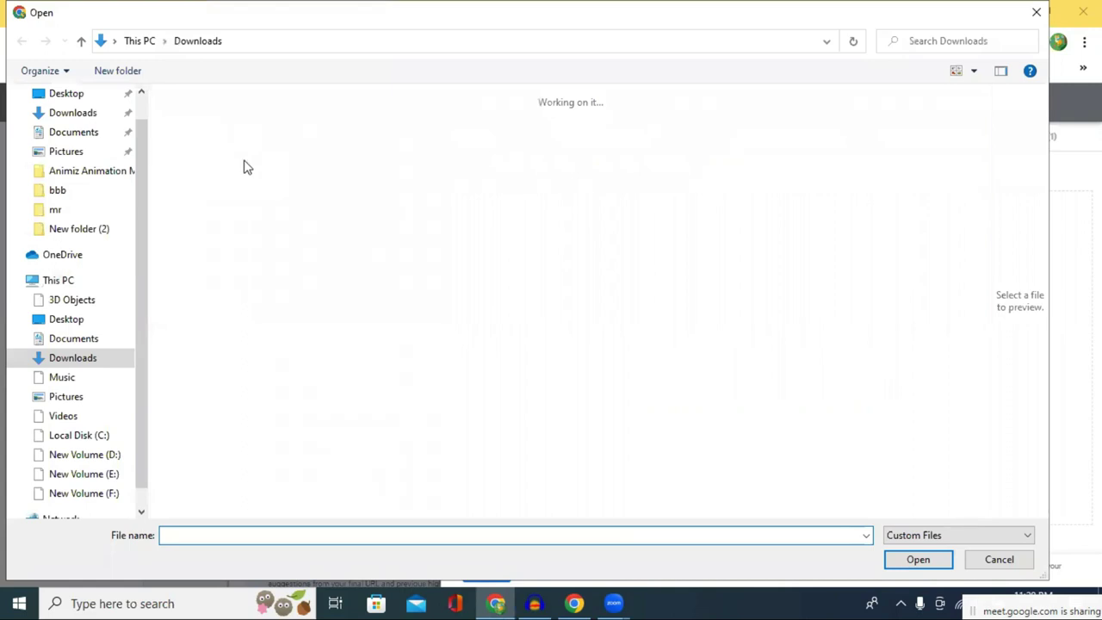
{"action": "left_click", "coordinate": [279, 191]}
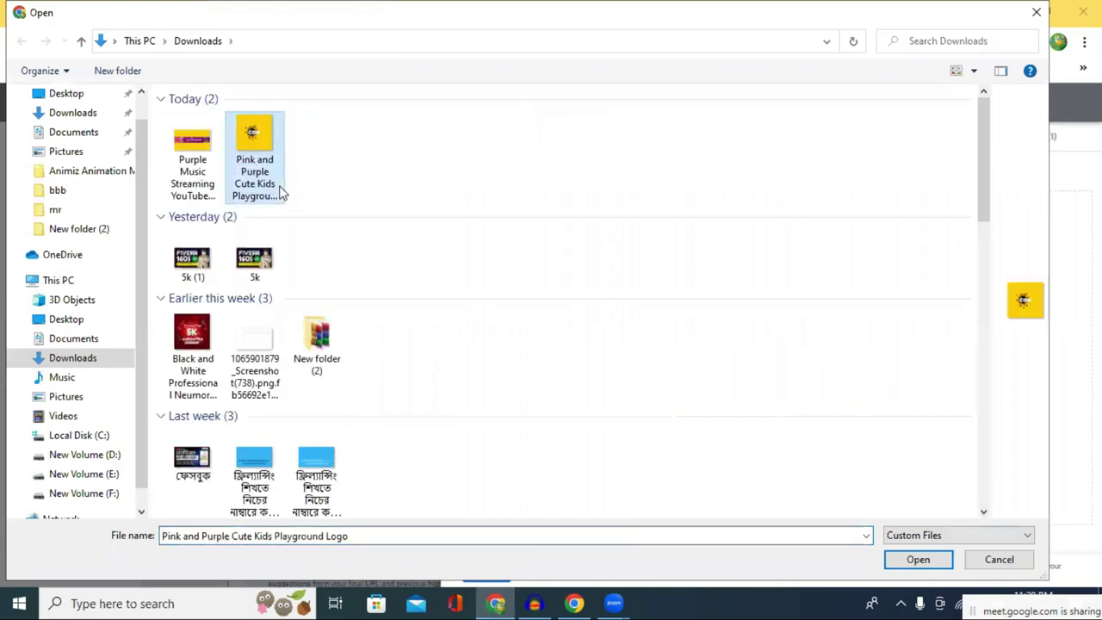
{"action": "left_click", "coordinate": [915, 561]}
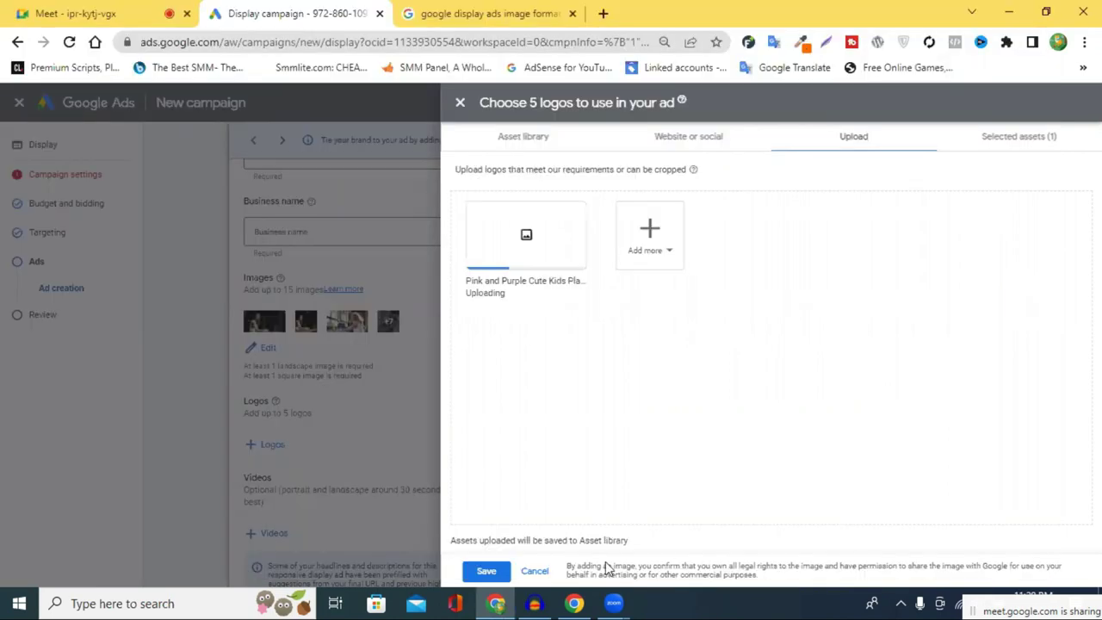
{"action": "left_click", "coordinate": [486, 572]}
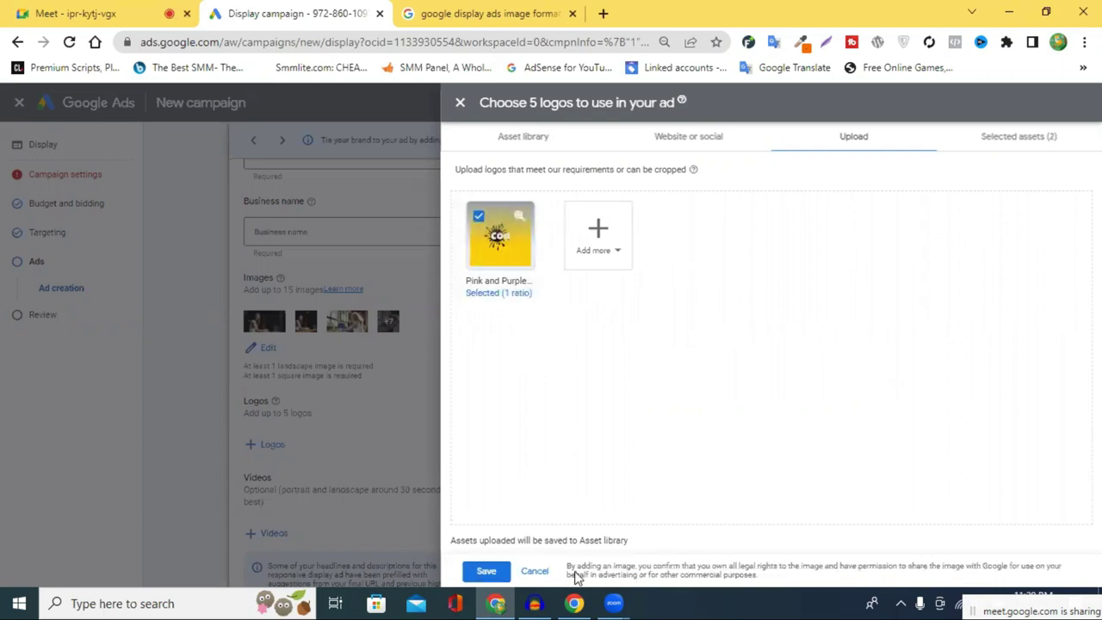
{"action": "left_click", "coordinate": [485, 573]}
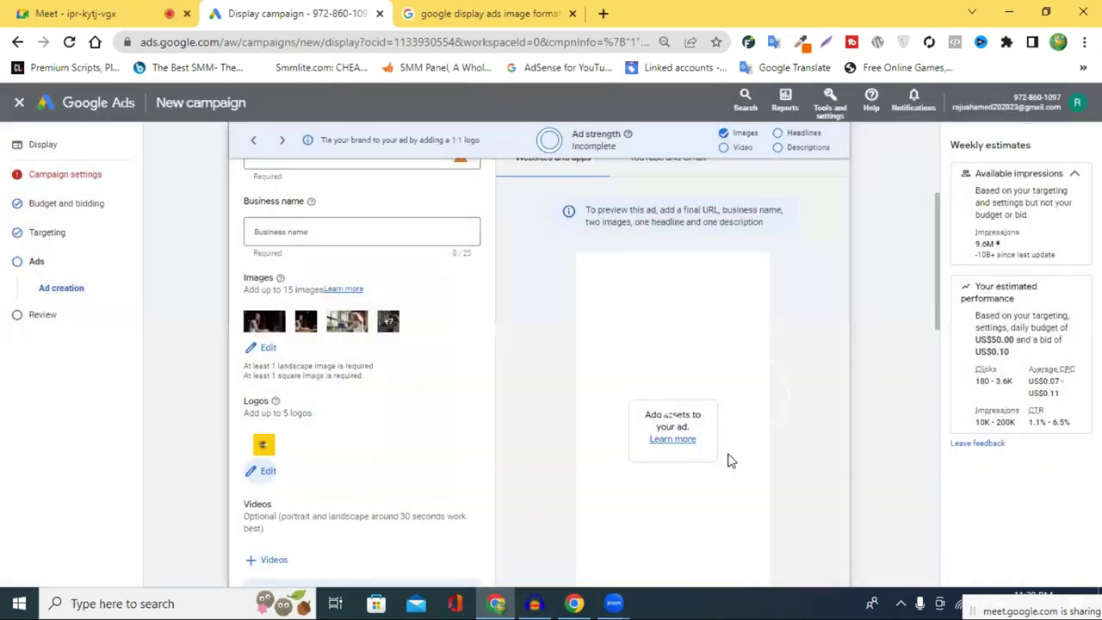
Set the ad's business name to fiverr.
{"action": "left_click", "coordinate": [343, 227]}
{"action": "type", "text": "f"}
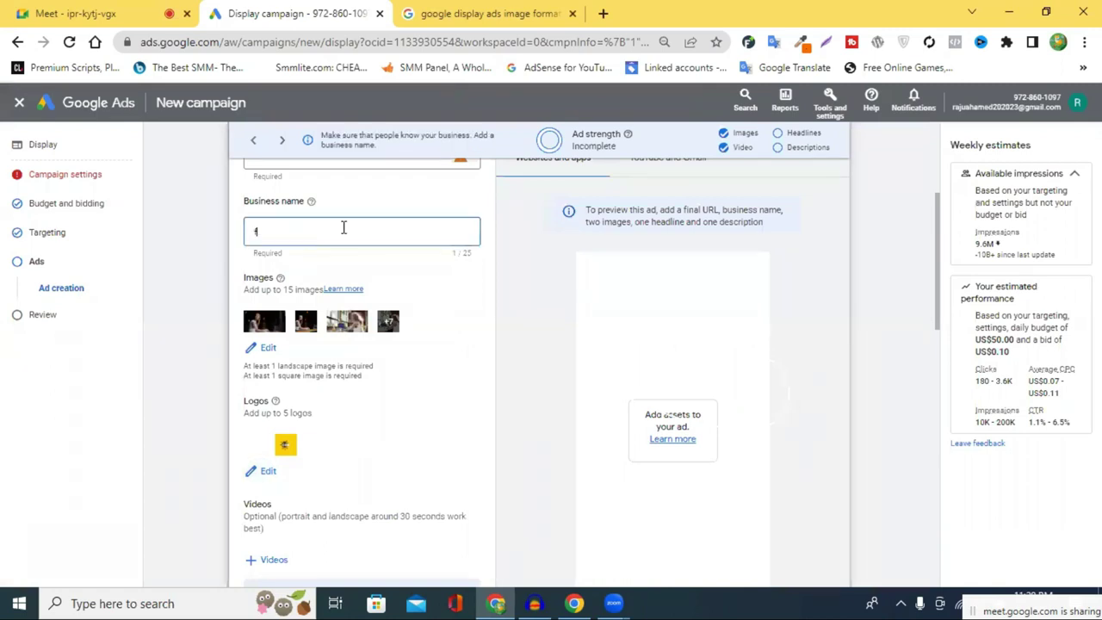
{"action": "type", "text": "iverr"}
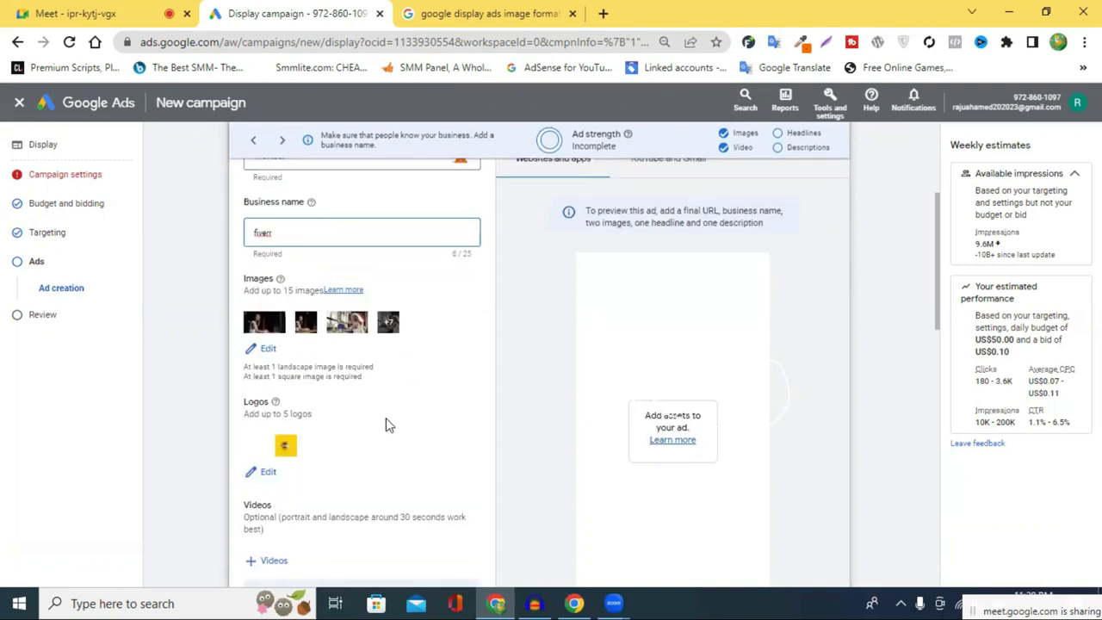
Go through the five-part ad preview guide, from shuffling assets to selecting specific assets, and leave it when completed.
{"action": "scroll", "coordinate": [367, 457], "scroll_direction": "down", "scroll_amount": 4}
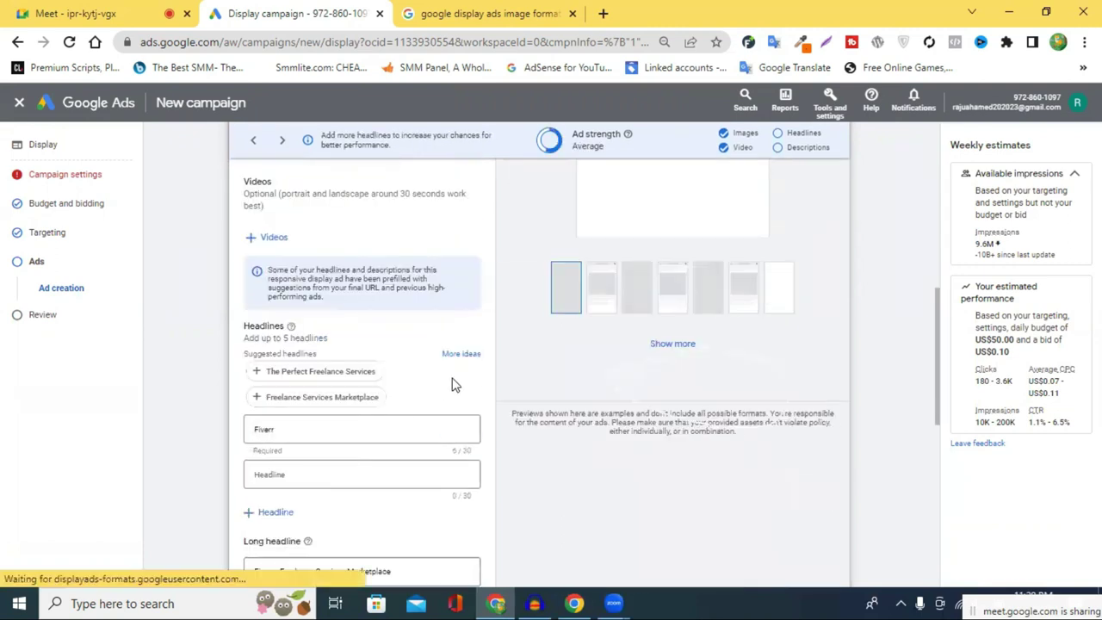
{"action": "scroll", "coordinate": [455, 385], "scroll_direction": "up", "scroll_amount": 1}
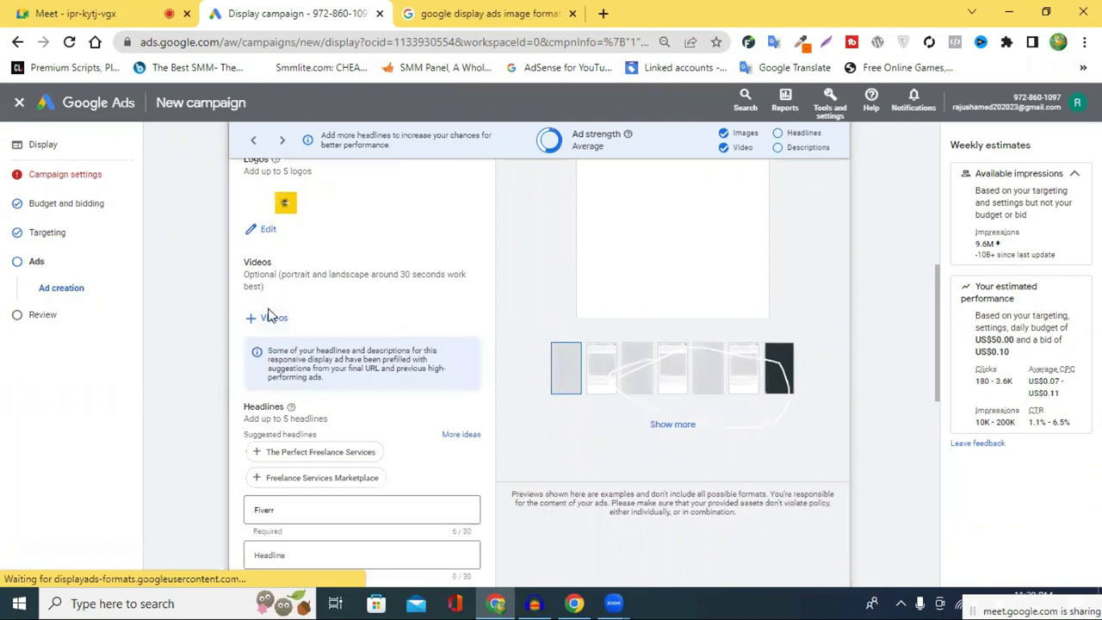
{"action": "scroll", "coordinate": [267, 315], "scroll_direction": "up", "scroll_amount": 6}
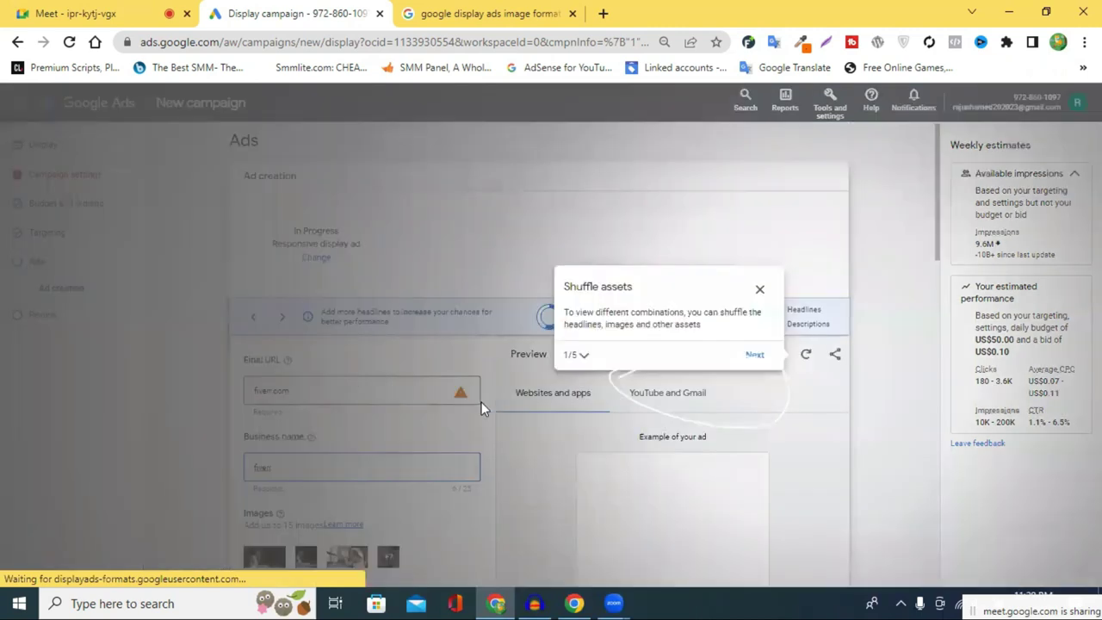
{"action": "left_click", "coordinate": [758, 355]}
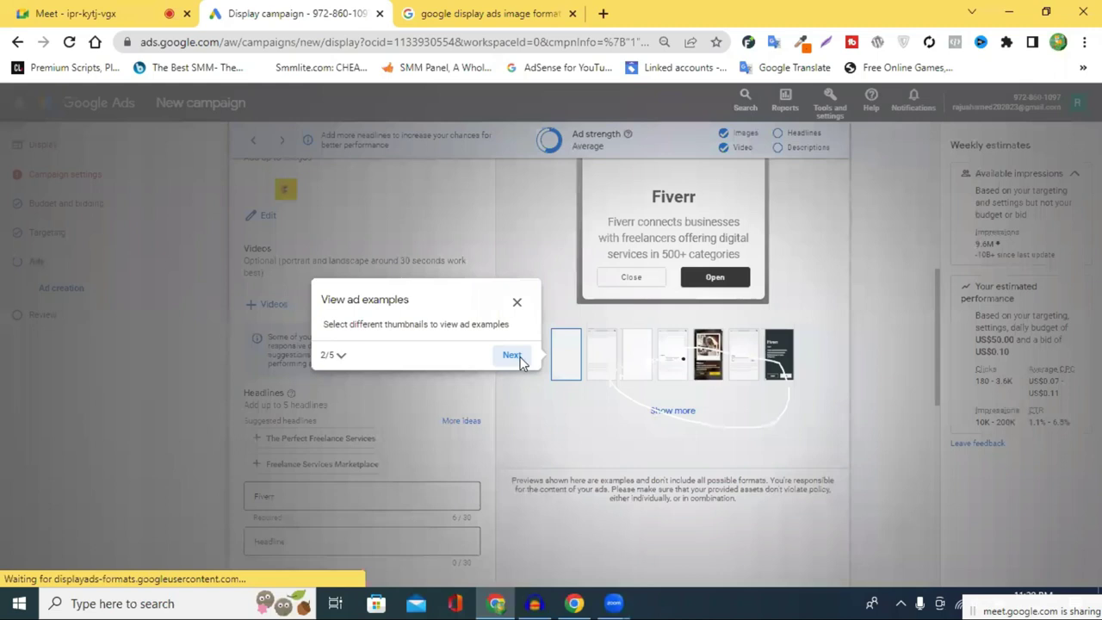
{"action": "left_click", "coordinate": [512, 356]}
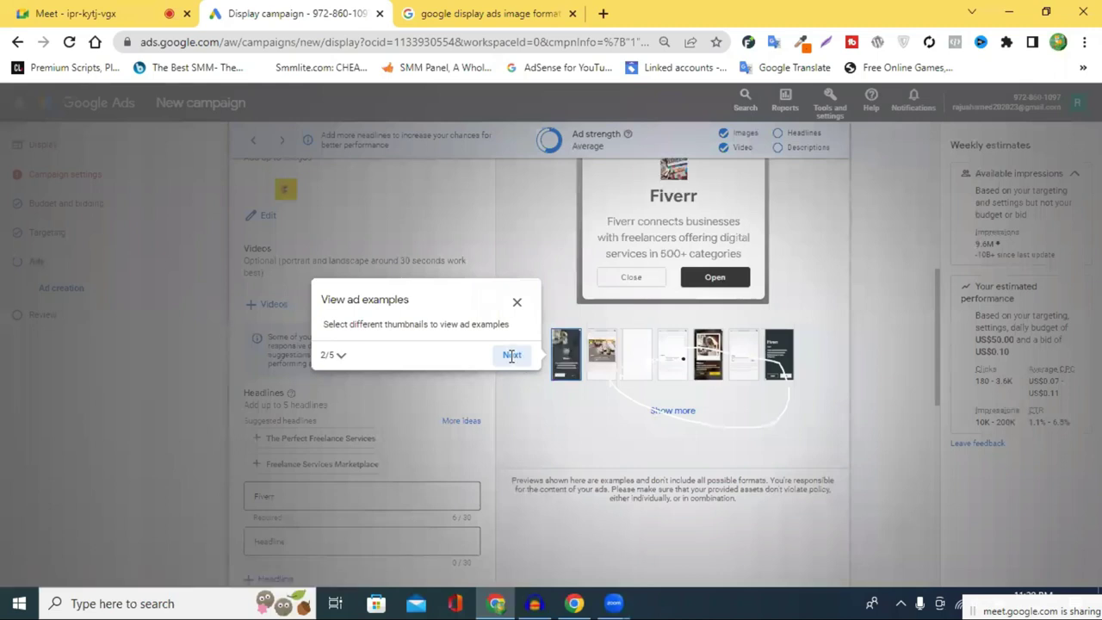
{"action": "left_click", "coordinate": [609, 413]}
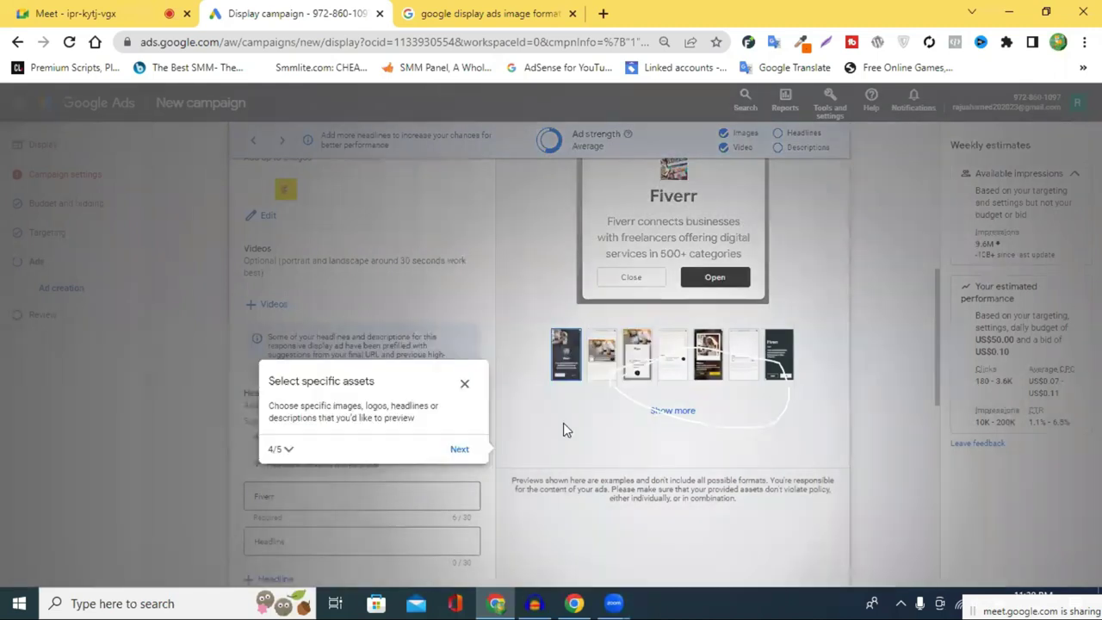
{"action": "left_click", "coordinate": [461, 449]}
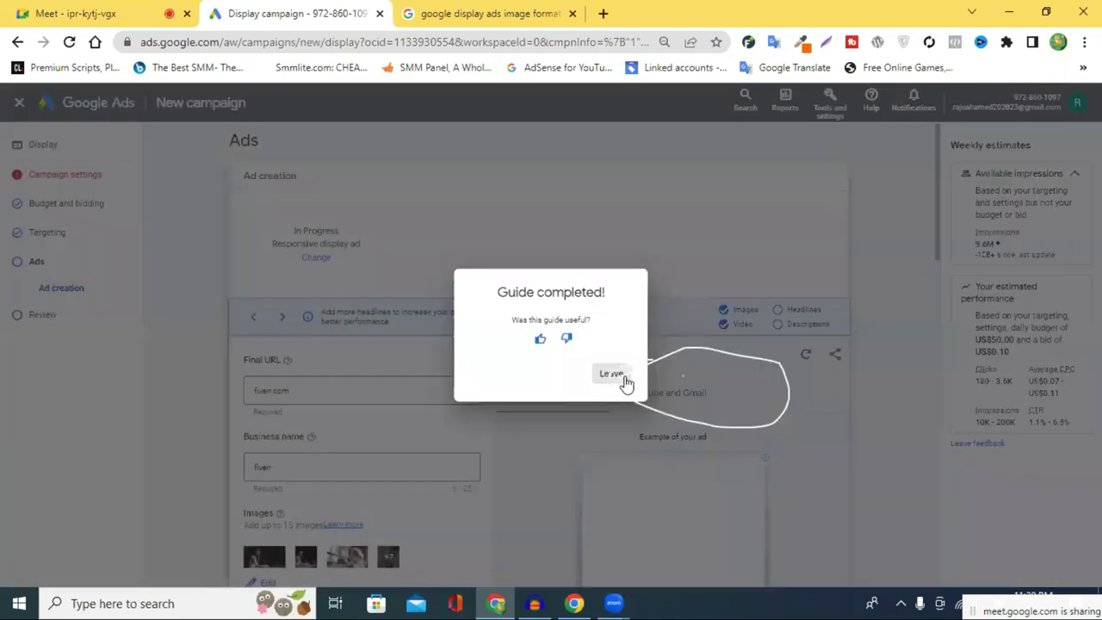
{"action": "left_click", "coordinate": [622, 383]}
Review the ad preview and the recommended video length, and add the suggested headline The Perfect Freelance Services.
{"action": "scroll", "coordinate": [508, 441], "scroll_direction": "down", "scroll_amount": 3}
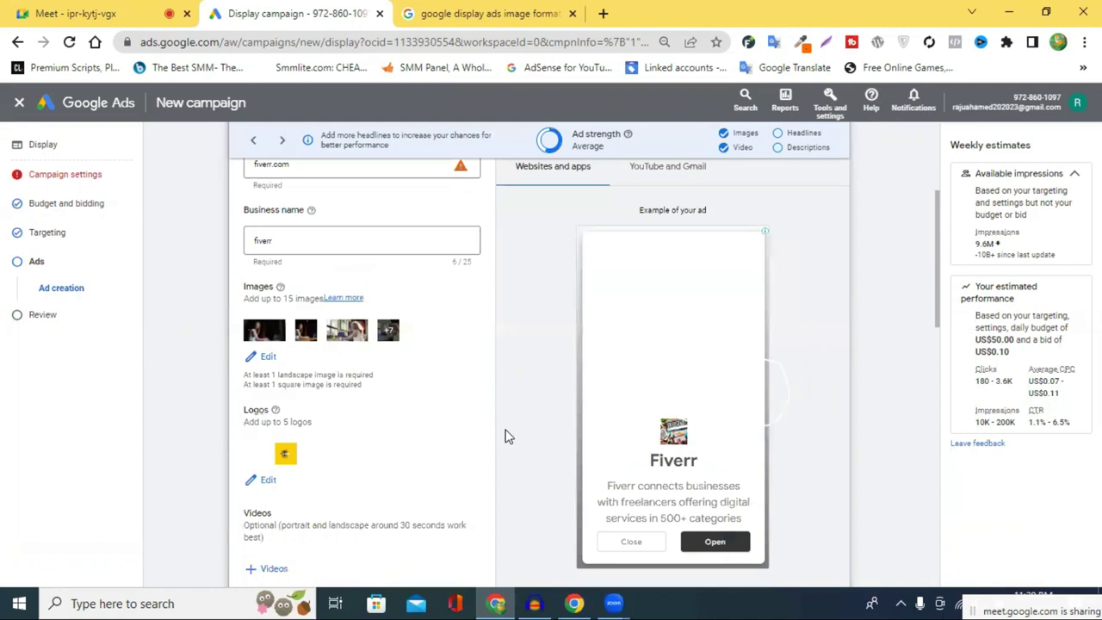
{"action": "scroll", "coordinate": [506, 437], "scroll_direction": "up", "scroll_amount": 2}
{"action": "scroll", "coordinate": [506, 437], "scroll_direction": "down", "scroll_amount": 1}
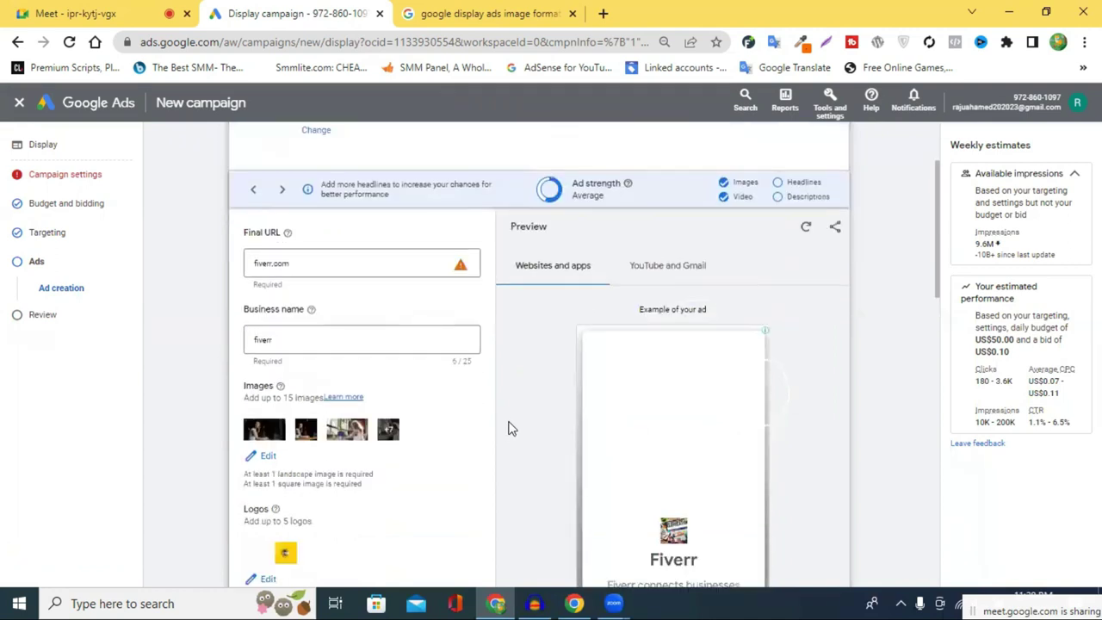
{"action": "scroll", "coordinate": [510, 424], "scroll_direction": "down", "scroll_amount": 2}
{"action": "scroll", "coordinate": [254, 422], "scroll_direction": "down", "scroll_amount": 2}
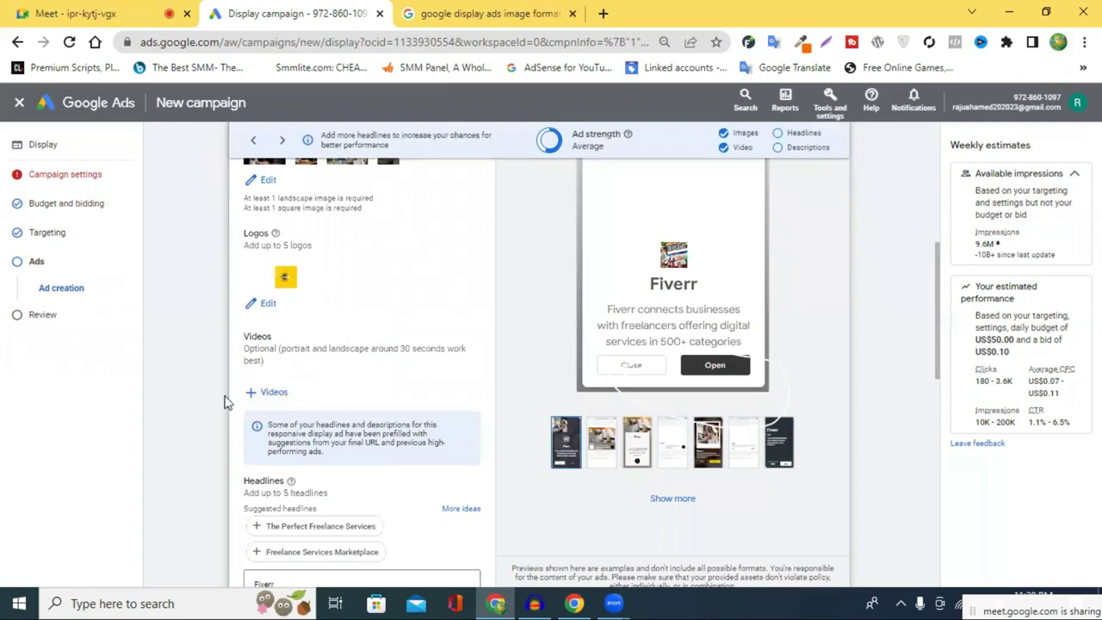
{"action": "double_click", "coordinate": [411, 349]}
{"action": "scroll", "coordinate": [262, 382], "scroll_direction": "down", "scroll_amount": 2}
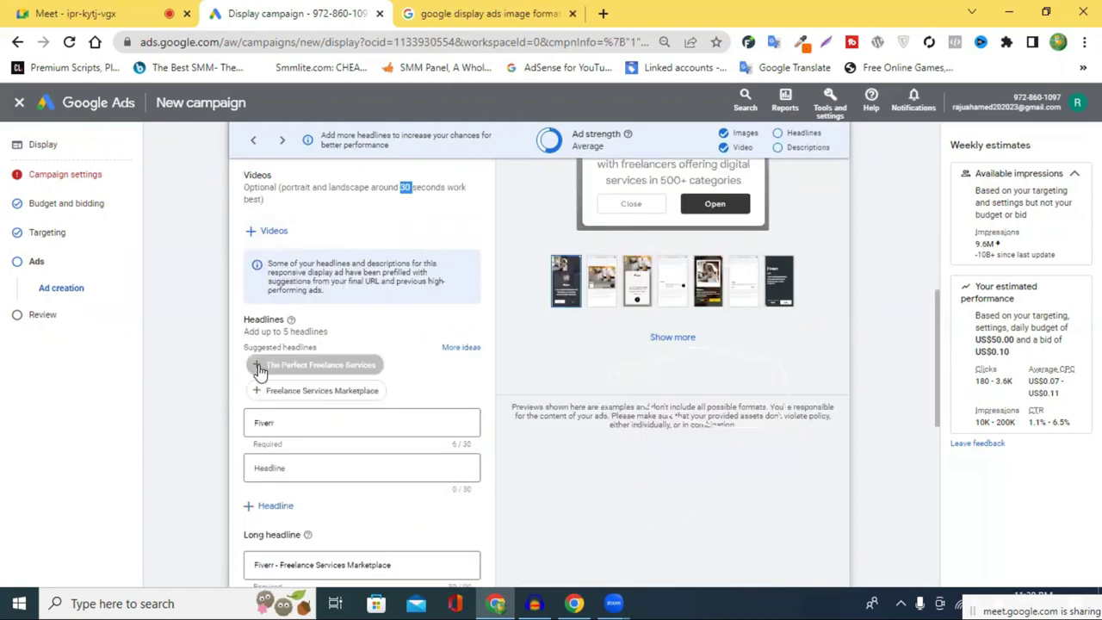
{"action": "left_click", "coordinate": [260, 370]}
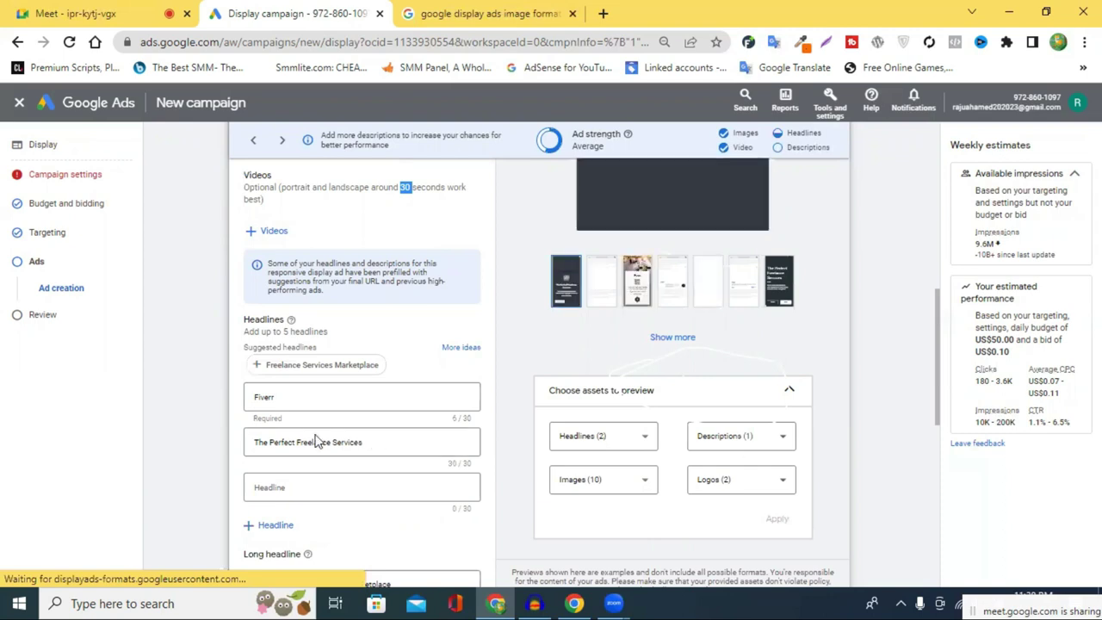
Add the suggested description Fiverr - Freelance Services Marketplace to the ad.
{"action": "scroll", "coordinate": [314, 441], "scroll_direction": "down", "scroll_amount": 2}
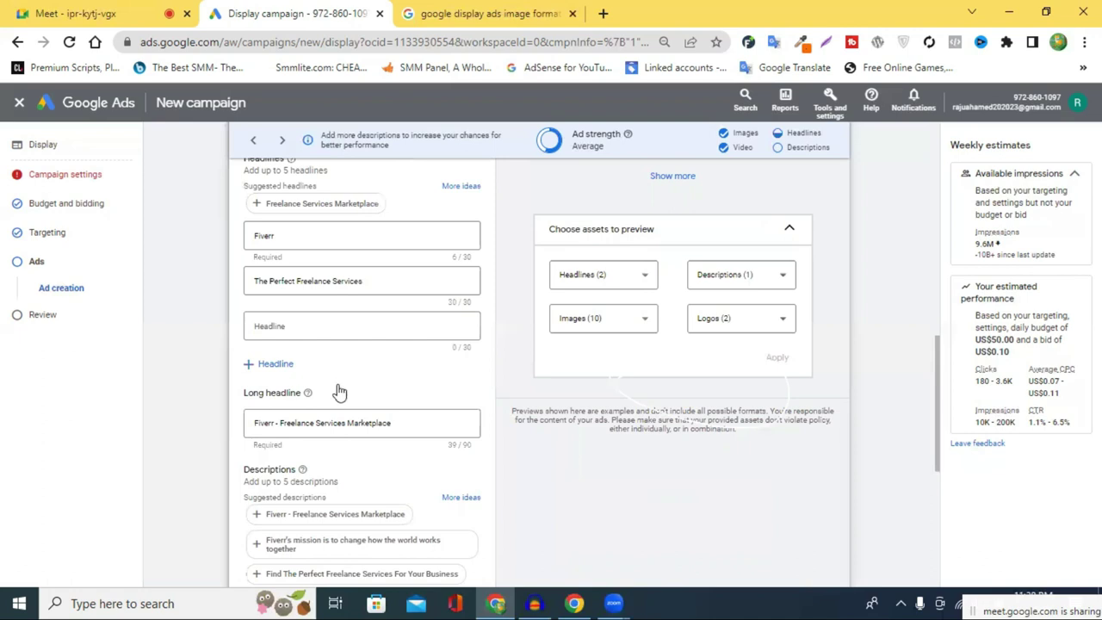
{"action": "scroll", "coordinate": [338, 388], "scroll_direction": "down", "scroll_amount": 2}
{"action": "left_click", "coordinate": [255, 361]}
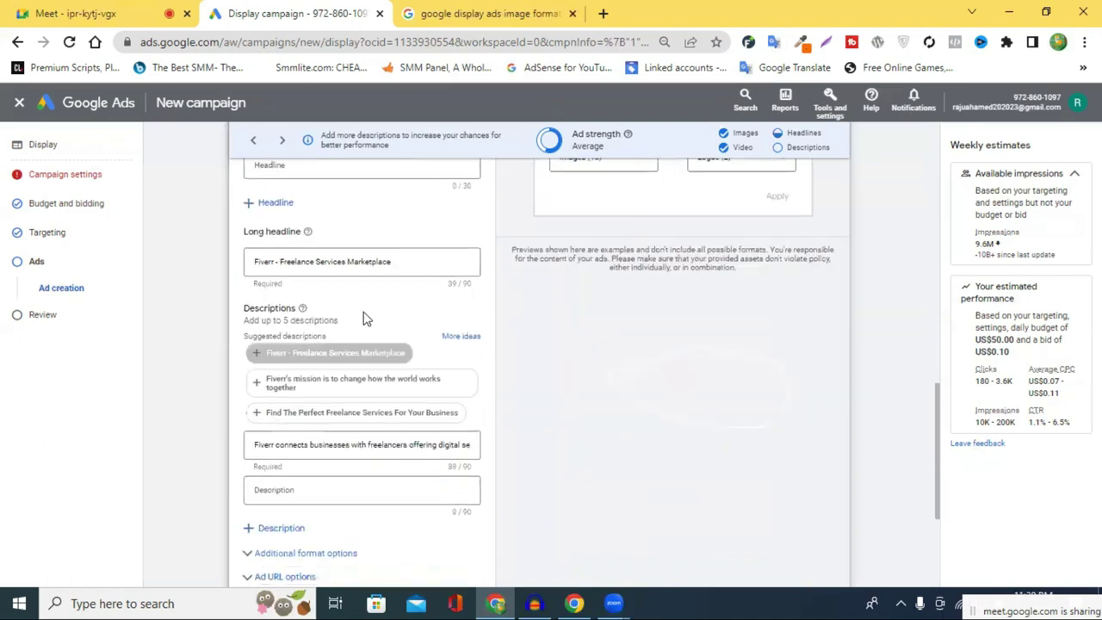
Add the suggested descriptions Fiverr - Freelance Services Marketplace and Manage Teamwork And Boost Productivity With One Powerful Workspace.
{"action": "scroll", "coordinate": [291, 335], "scroll_direction": "up", "scroll_amount": 2}
{"action": "left_click", "coordinate": [291, 336]}
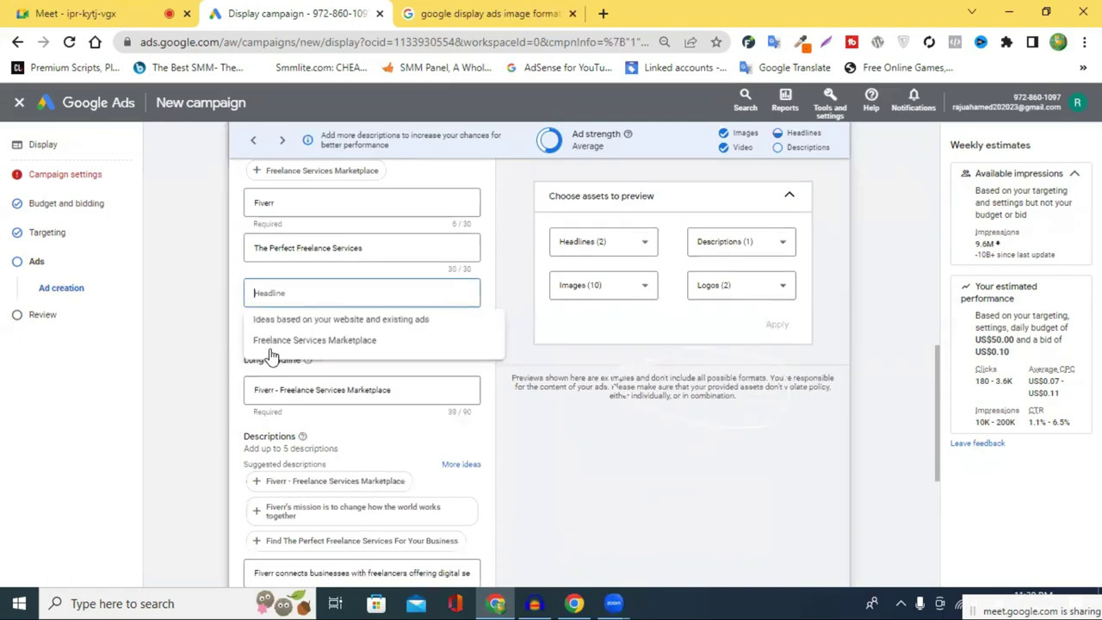
{"action": "scroll", "coordinate": [271, 356], "scroll_direction": "down", "scroll_amount": 2}
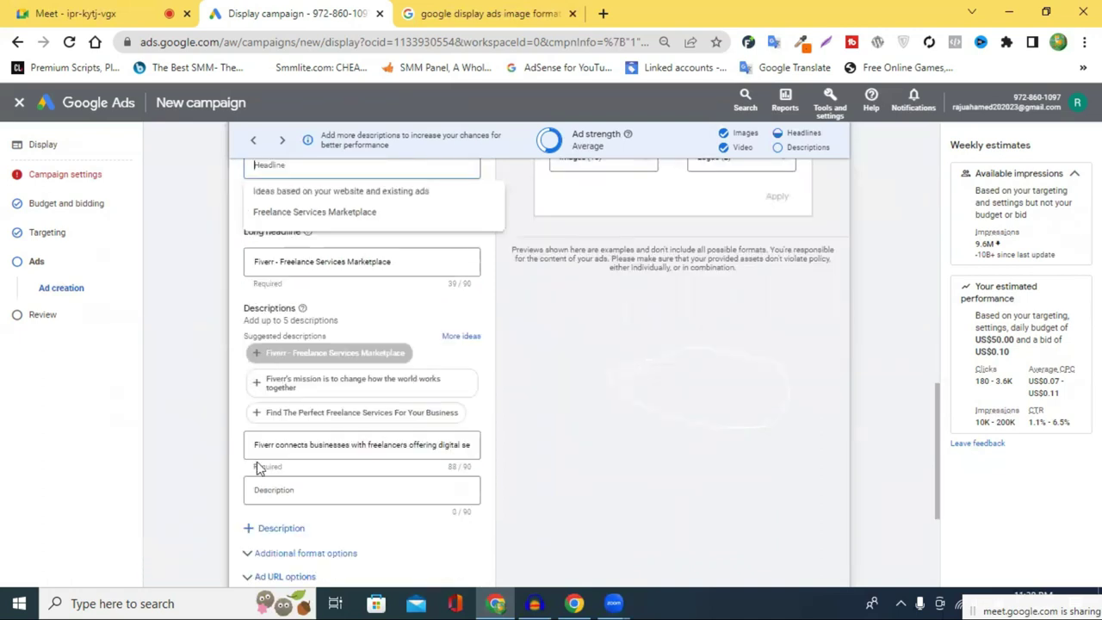
{"action": "left_click", "coordinate": [261, 362]}
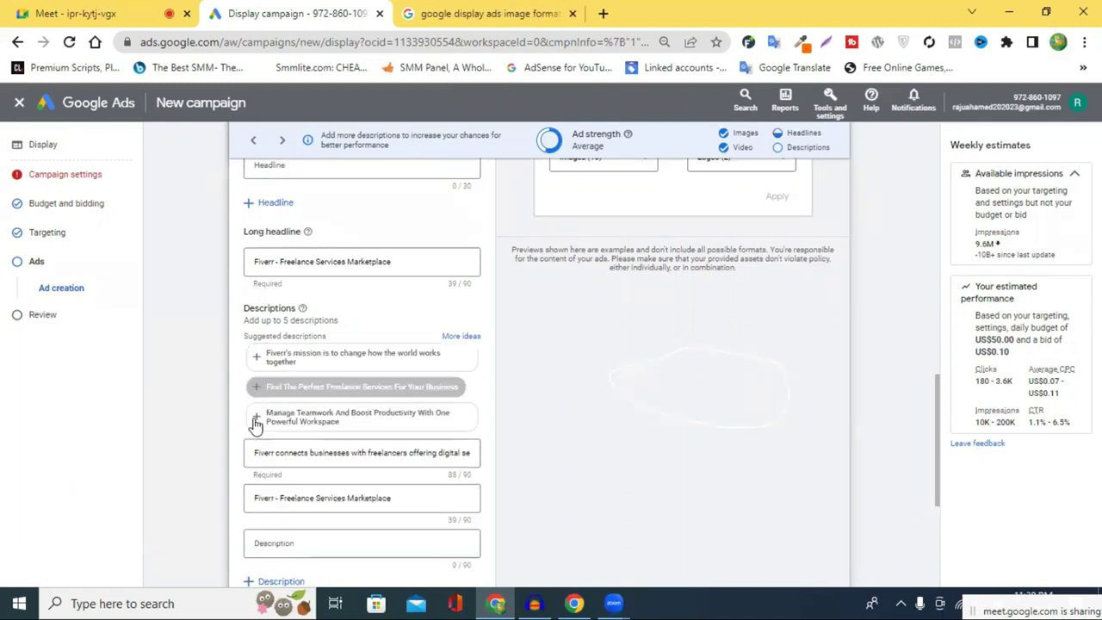
{"action": "left_click", "coordinate": [256, 422]}
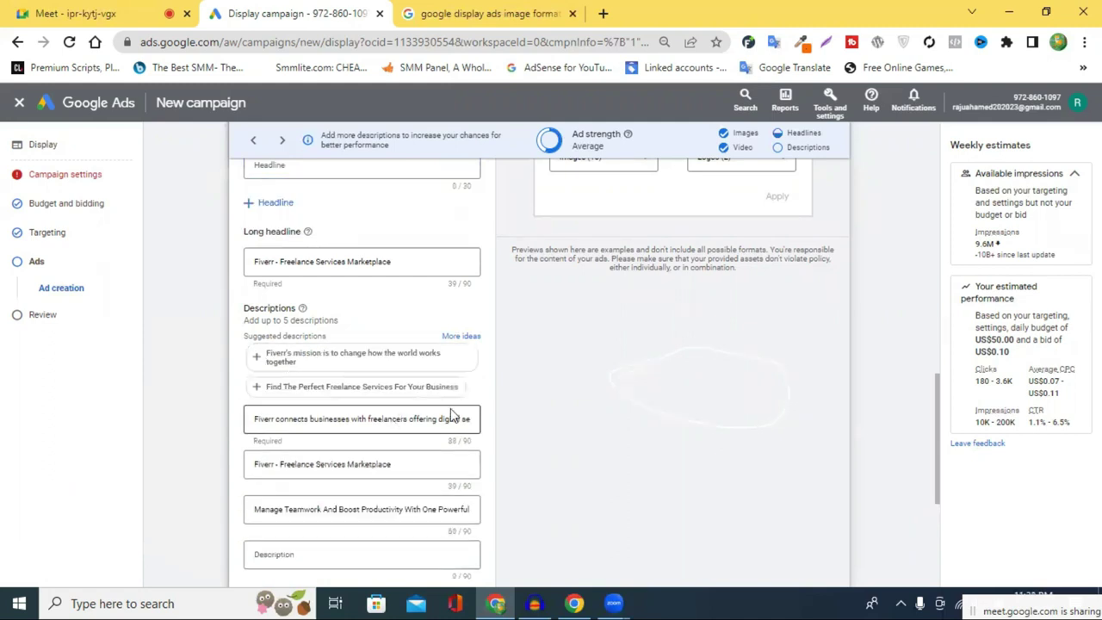
{"action": "scroll", "coordinate": [510, 399], "scroll_direction": "down", "scroll_amount": 1}
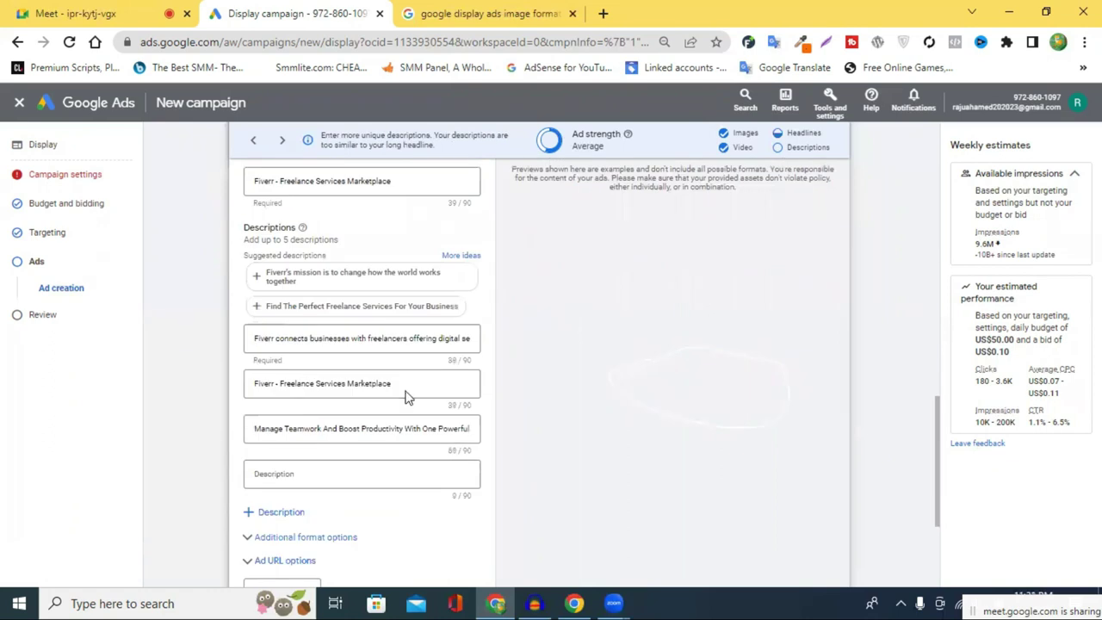
{"action": "scroll", "coordinate": [275, 422], "scroll_direction": "up", "scroll_amount": 1}
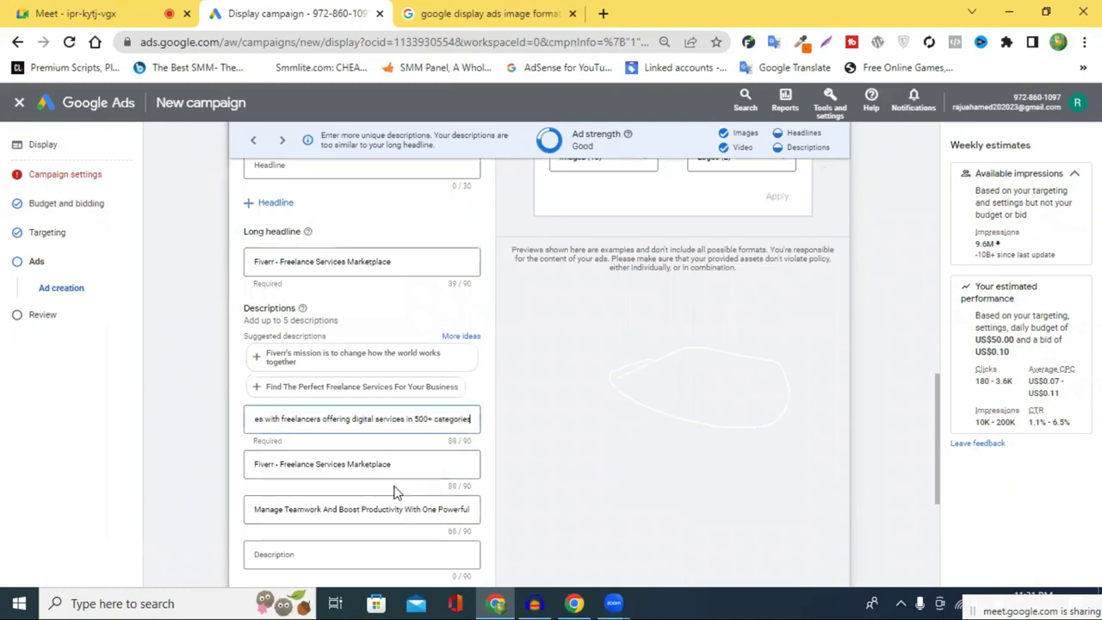
Add the suggested headline Freelance Services Marketplace to the ad.
{"action": "scroll", "coordinate": [394, 491], "scroll_direction": "down", "scroll_amount": 2}
{"action": "scroll", "coordinate": [331, 382], "scroll_direction": "up", "scroll_amount": 2}
{"action": "scroll", "coordinate": [327, 382], "scroll_direction": "up", "scroll_amount": 2}
{"action": "scroll", "coordinate": [290, 445], "scroll_direction": "up", "scroll_amount": 2}
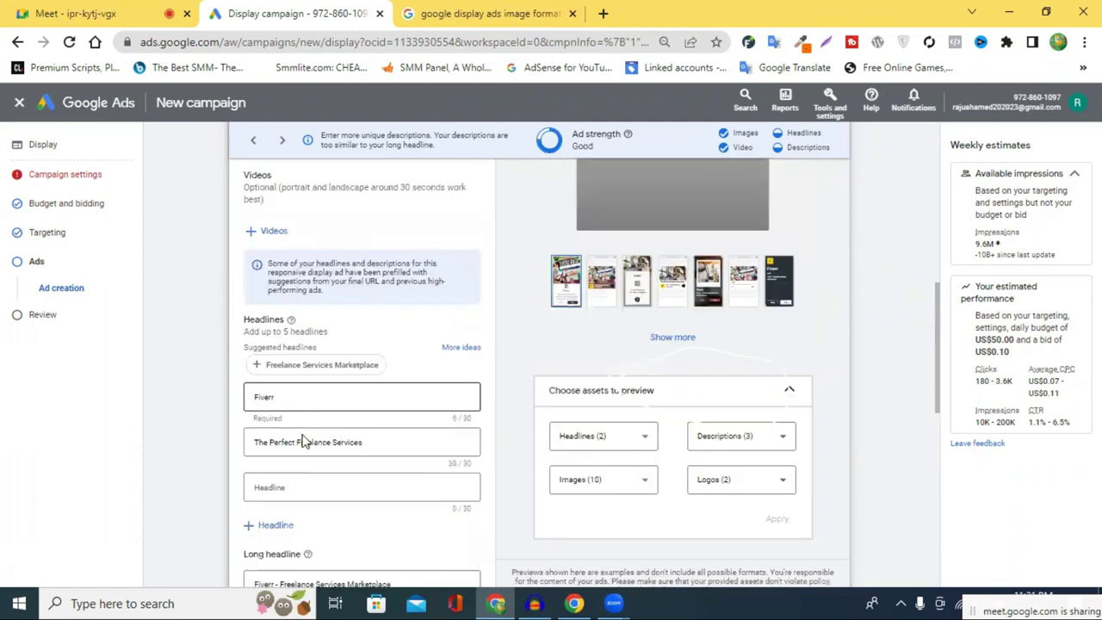
{"action": "left_click", "coordinate": [260, 365]}
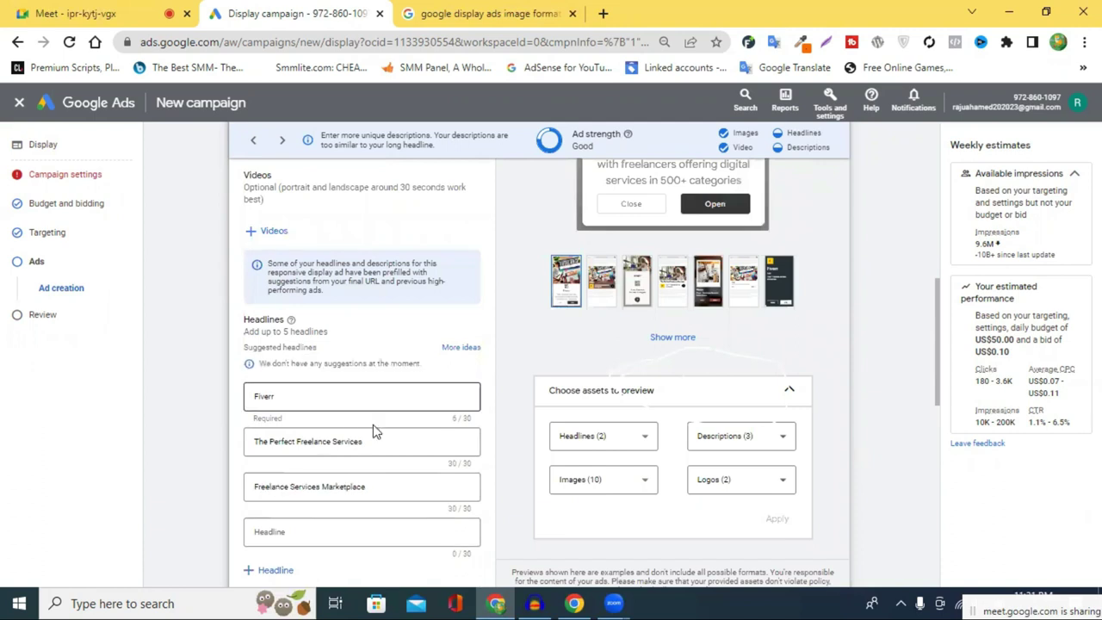
{"action": "scroll", "coordinate": [375, 431], "scroll_direction": "down", "scroll_amount": 1}
{"action": "scroll", "coordinate": [396, 431], "scroll_direction": "down", "scroll_amount": 1}
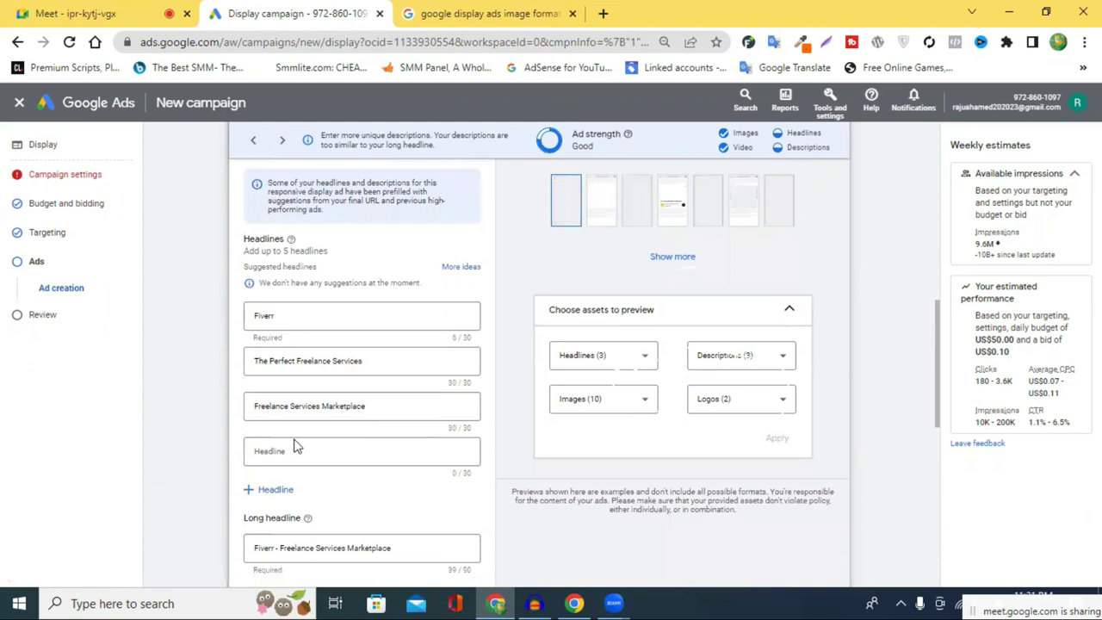
Expand the additional format options and the ad URL options and review their settings.
{"action": "scroll", "coordinate": [294, 445], "scroll_direction": "down", "scroll_amount": 4}
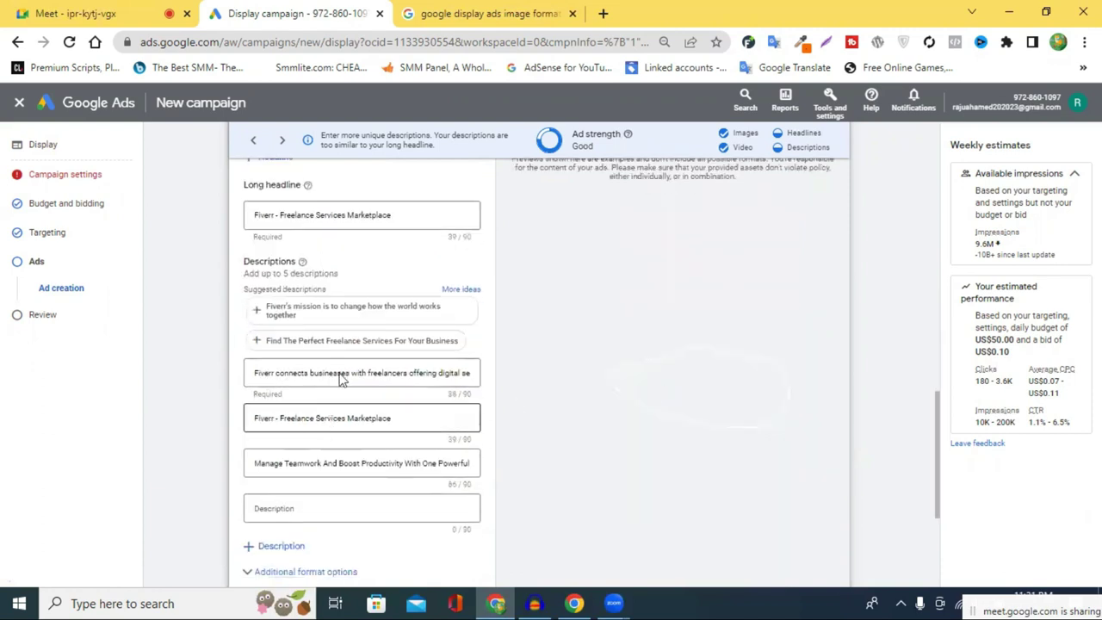
{"action": "scroll", "coordinate": [337, 379], "scroll_direction": "down", "scroll_amount": 2}
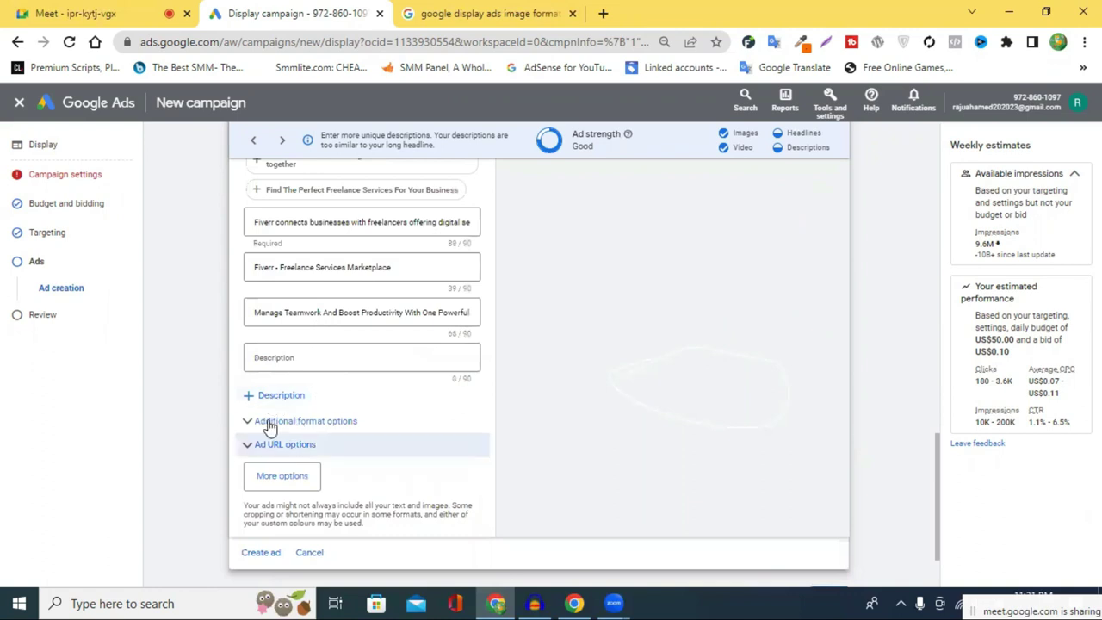
{"action": "left_click", "coordinate": [302, 422]}
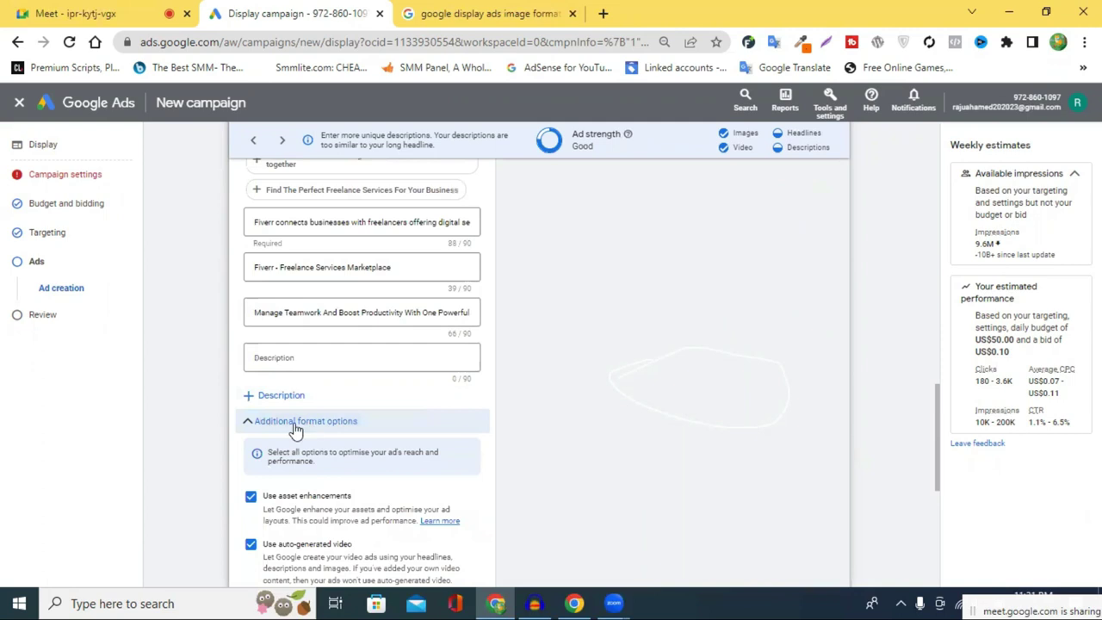
{"action": "scroll", "coordinate": [302, 443], "scroll_direction": "down", "scroll_amount": 3}
{"action": "scroll", "coordinate": [271, 443], "scroll_direction": "down", "scroll_amount": 1}
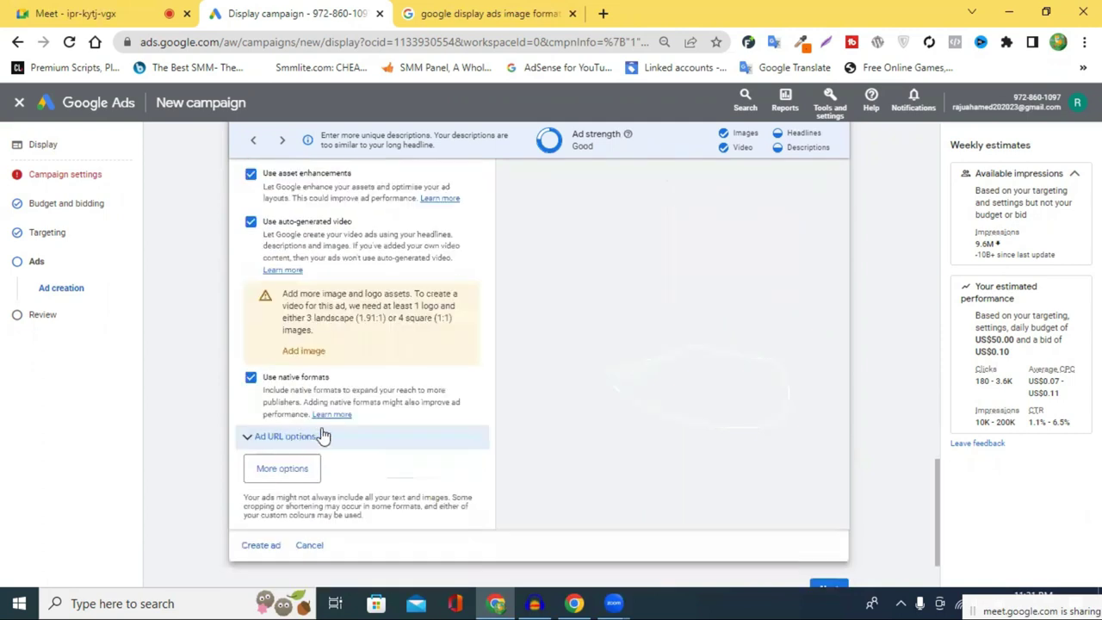
{"action": "left_click", "coordinate": [323, 437]}
{"action": "scroll", "coordinate": [295, 336], "scroll_direction": "down", "scroll_amount": 2}
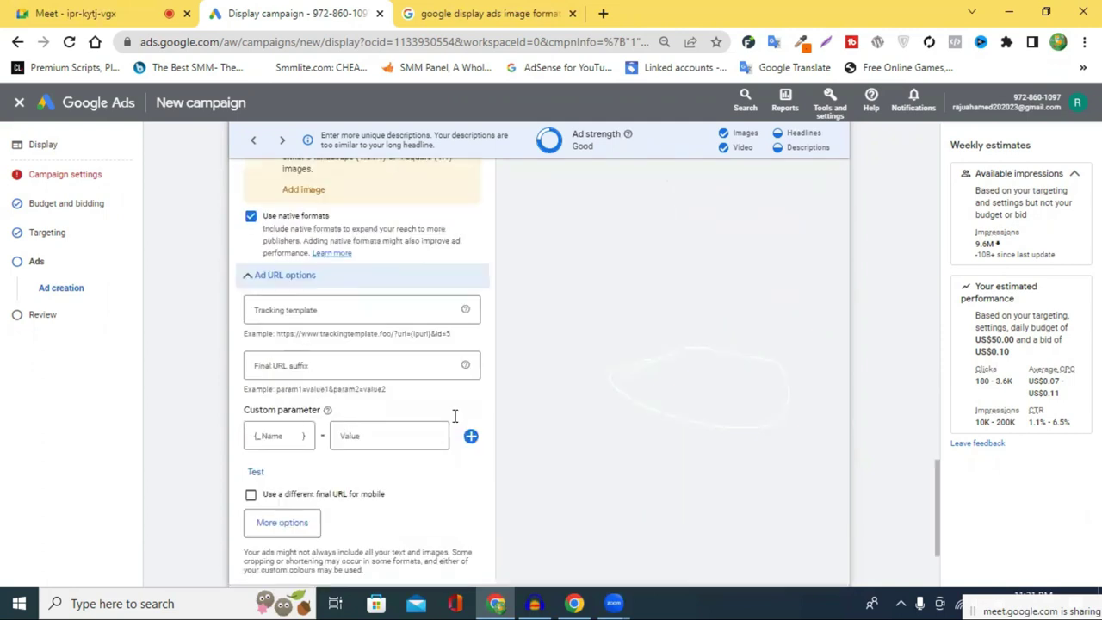
{"action": "scroll", "coordinate": [542, 421], "scroll_direction": "down", "scroll_amount": 2}
{"action": "scroll", "coordinate": [594, 401], "scroll_direction": "up", "scroll_amount": 5}
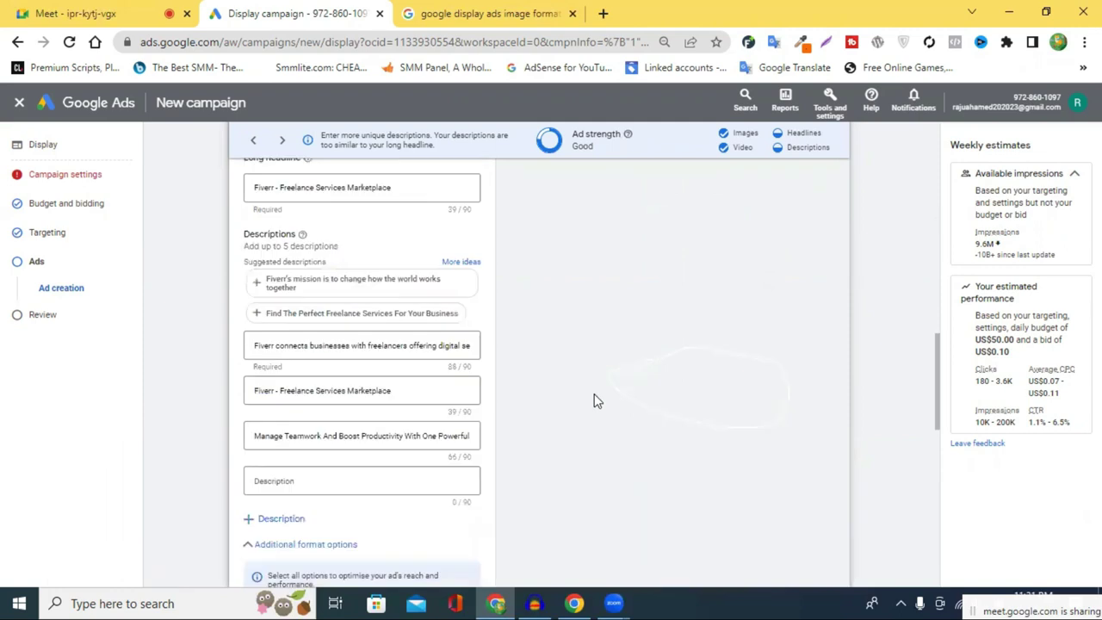
Collapse the choice of assets to preview and examine the image, logo, headline, description and buttons in the example ad.
{"action": "scroll", "coordinate": [594, 401], "scroll_direction": "up", "scroll_amount": 5}
{"action": "scroll", "coordinate": [616, 412], "scroll_direction": "down", "scroll_amount": 2}
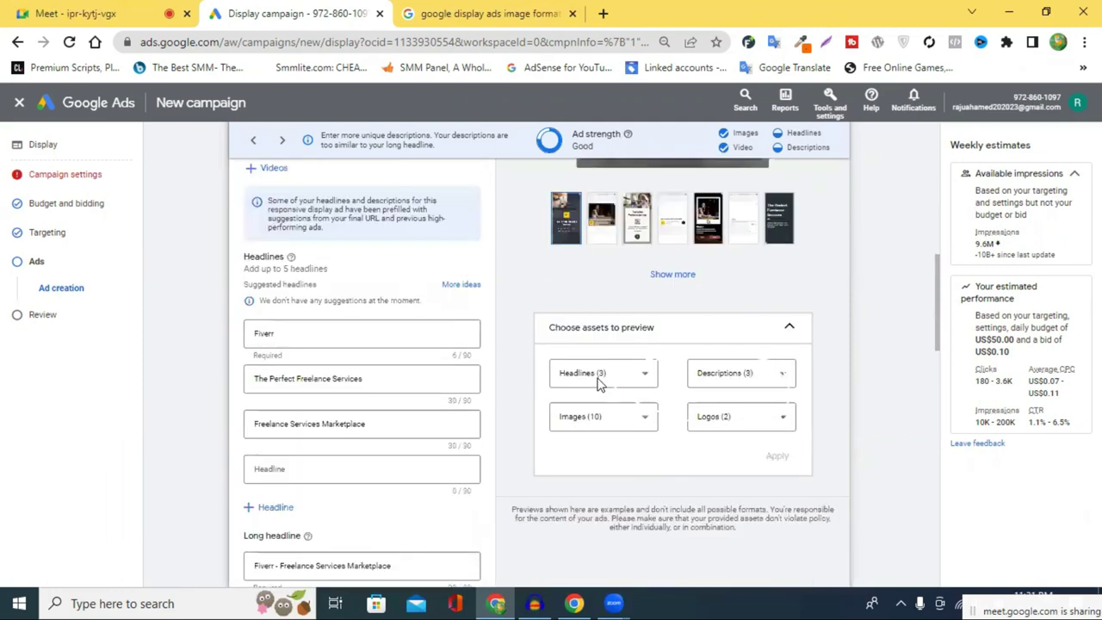
{"action": "left_click", "coordinate": [791, 331]}
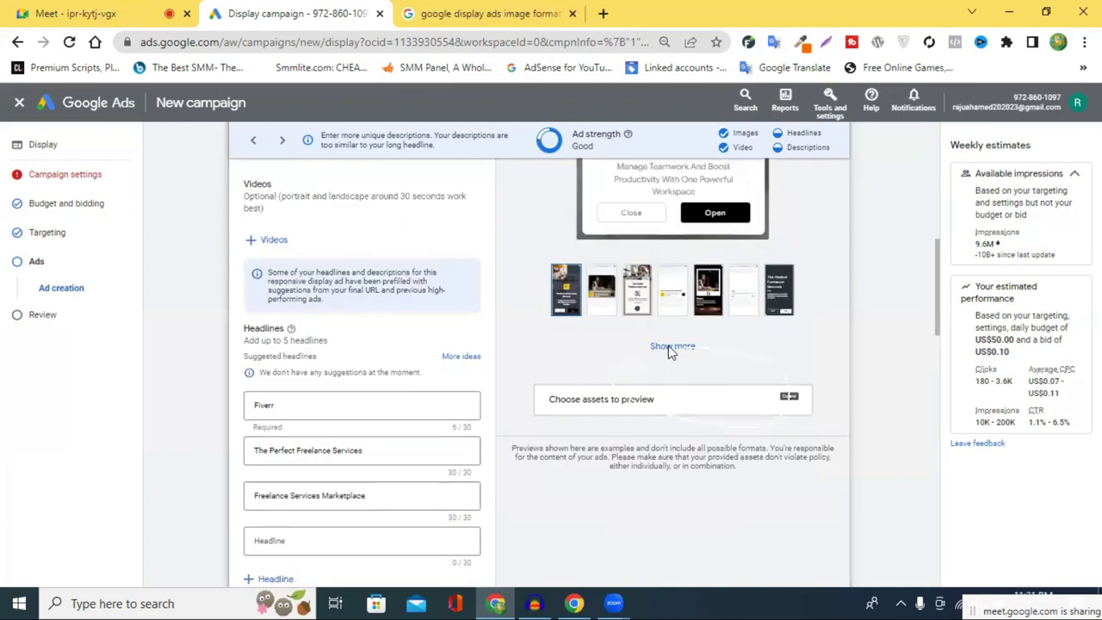
{"action": "scroll", "coordinate": [669, 347], "scroll_direction": "up", "scroll_amount": 1}
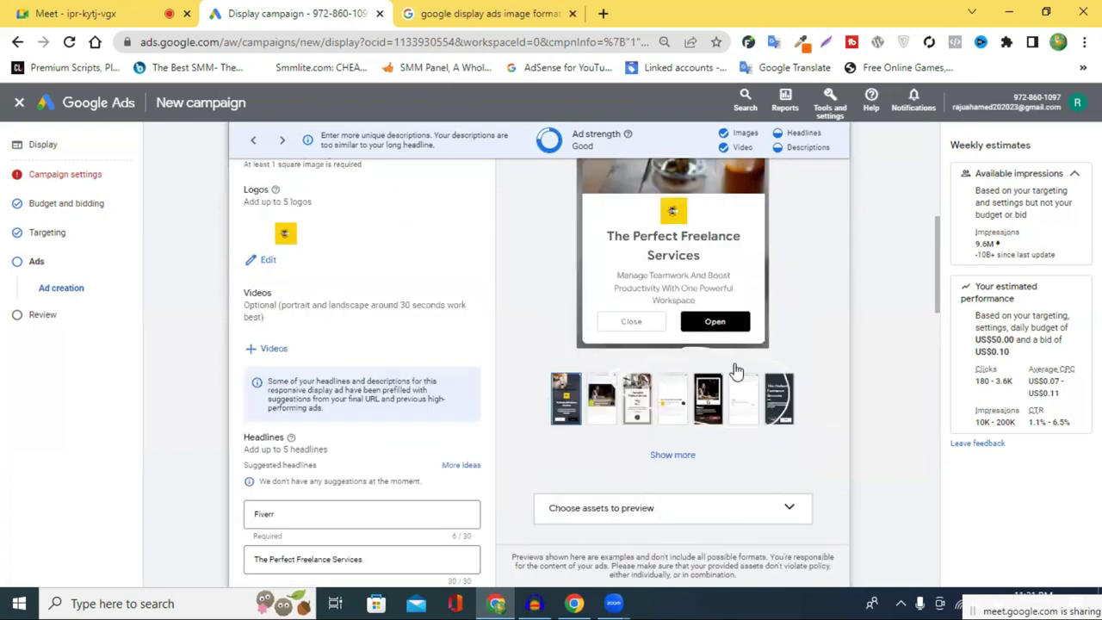
{"action": "scroll", "coordinate": [734, 370], "scroll_direction": "up", "scroll_amount": 2}
{"action": "scroll", "coordinate": [736, 371], "scroll_direction": "down", "scroll_amount": 2}
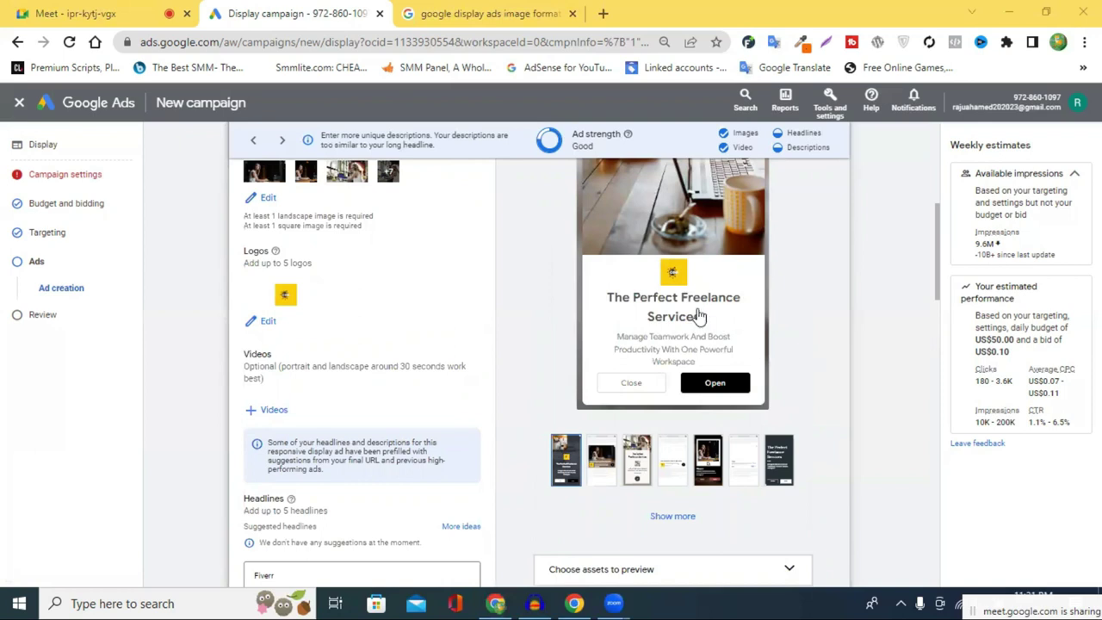
{"action": "scroll", "coordinate": [699, 316], "scroll_direction": "up", "scroll_amount": 2}
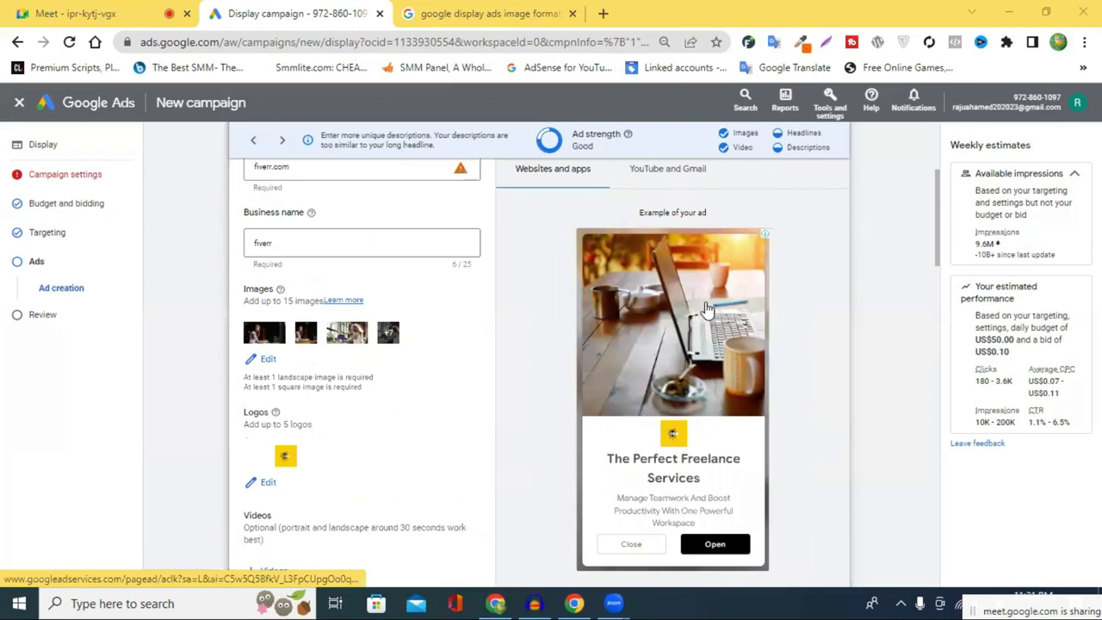
{"action": "scroll", "coordinate": [699, 316], "scroll_direction": "down", "scroll_amount": 1}
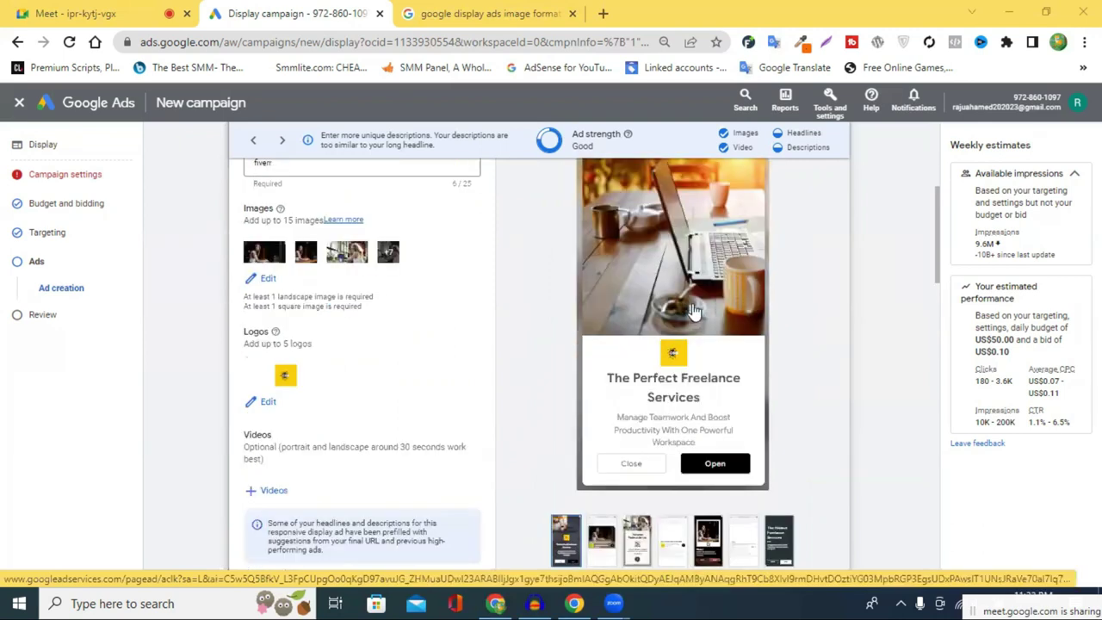
{"action": "scroll", "coordinate": [699, 311], "scroll_direction": "up", "scroll_amount": 2}
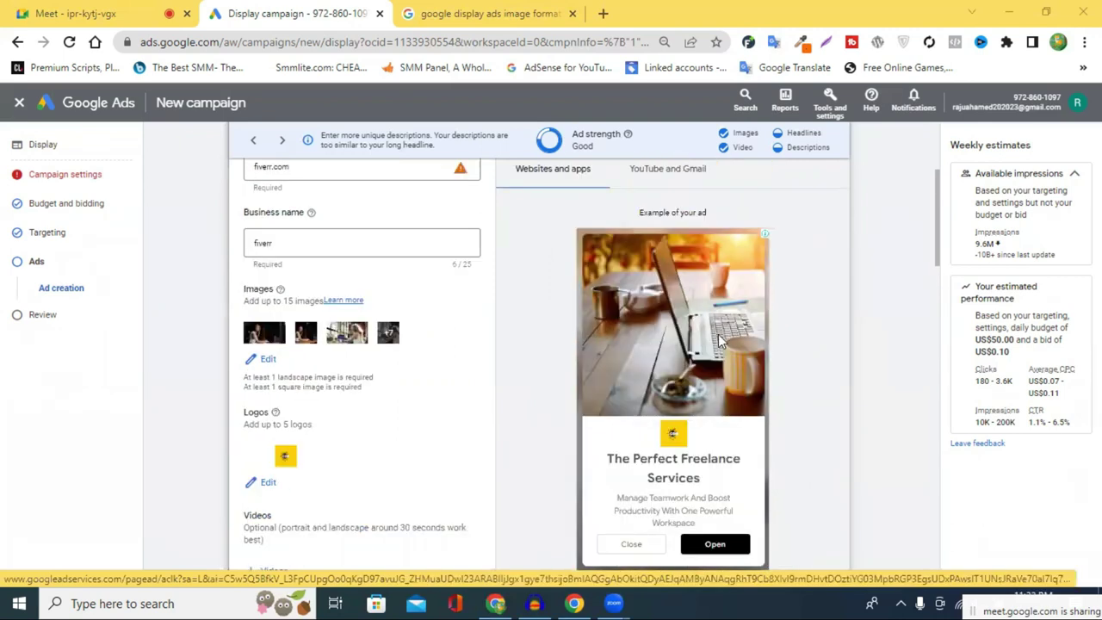
{"action": "scroll", "coordinate": [724, 346], "scroll_direction": "down", "scroll_amount": 3}
{"action": "scroll", "coordinate": [703, 247], "scroll_direction": "up", "scroll_amount": 1}
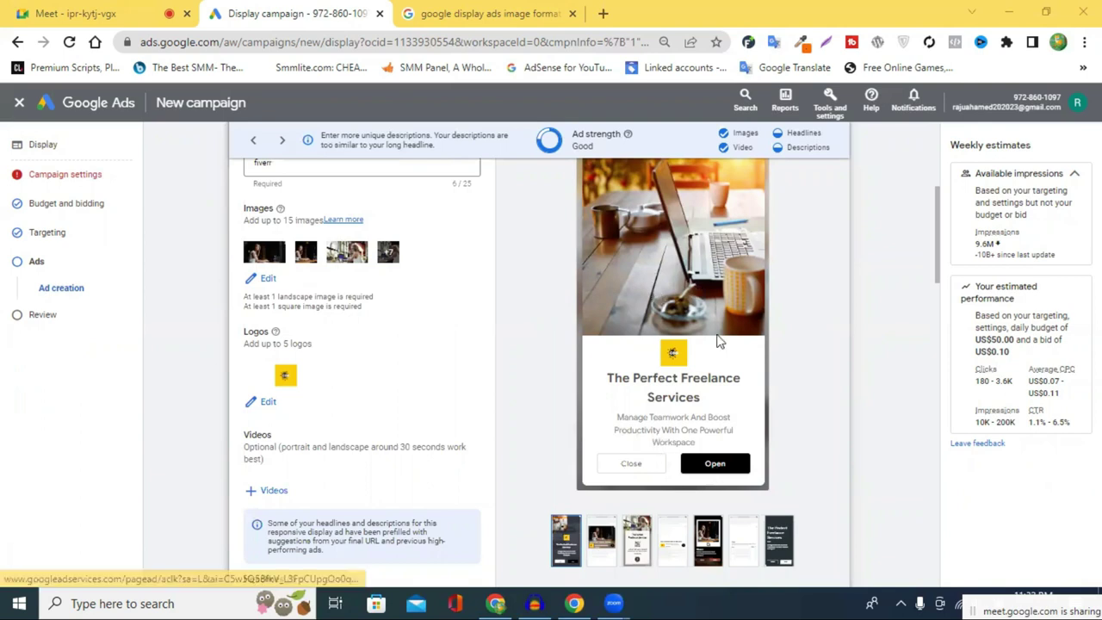
{"action": "scroll", "coordinate": [664, 246], "scroll_direction": "up", "scroll_amount": 1}
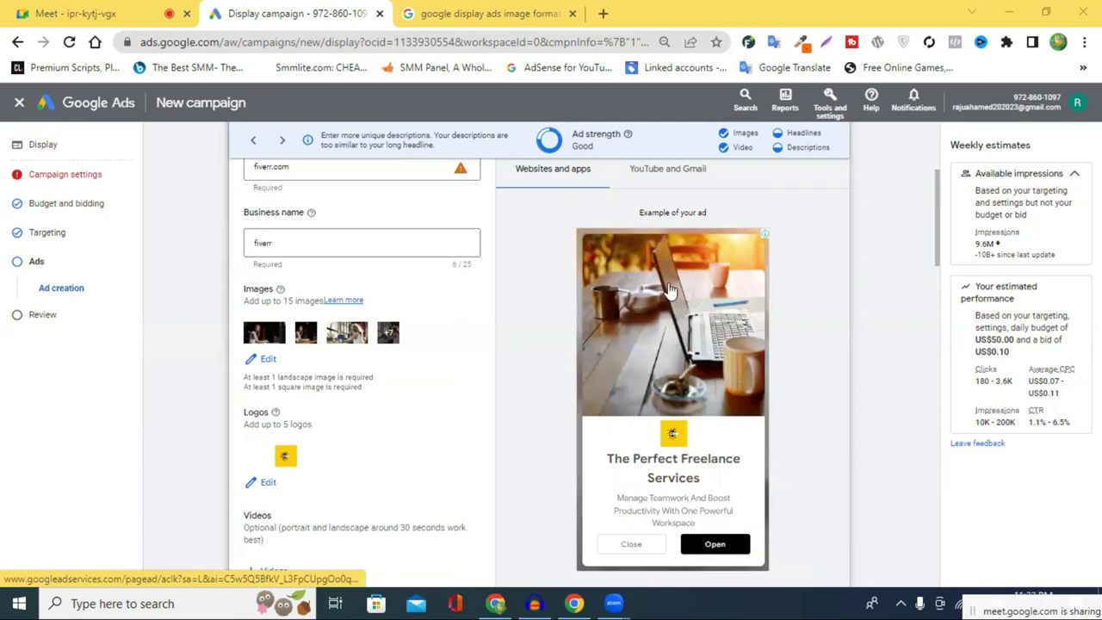
Preview the second and fourth ad layouts among the website and app examples.
{"action": "scroll", "coordinate": [694, 292], "scroll_direction": "down", "scroll_amount": 2}
{"action": "left_click", "coordinate": [603, 460]}
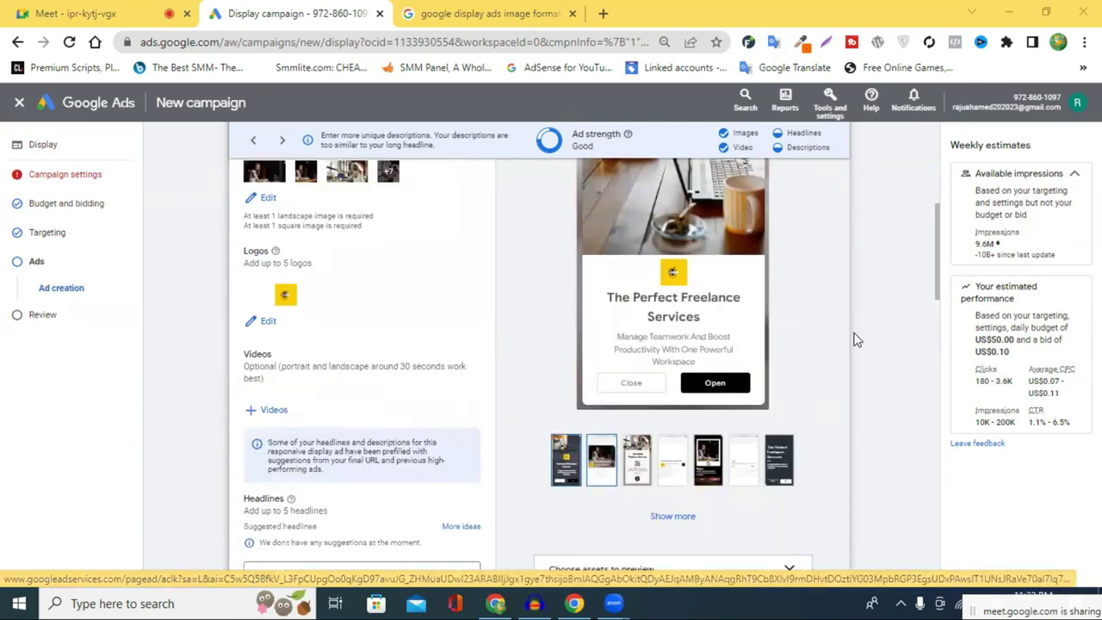
{"action": "scroll", "coordinate": [781, 330], "scroll_direction": "up", "scroll_amount": 1}
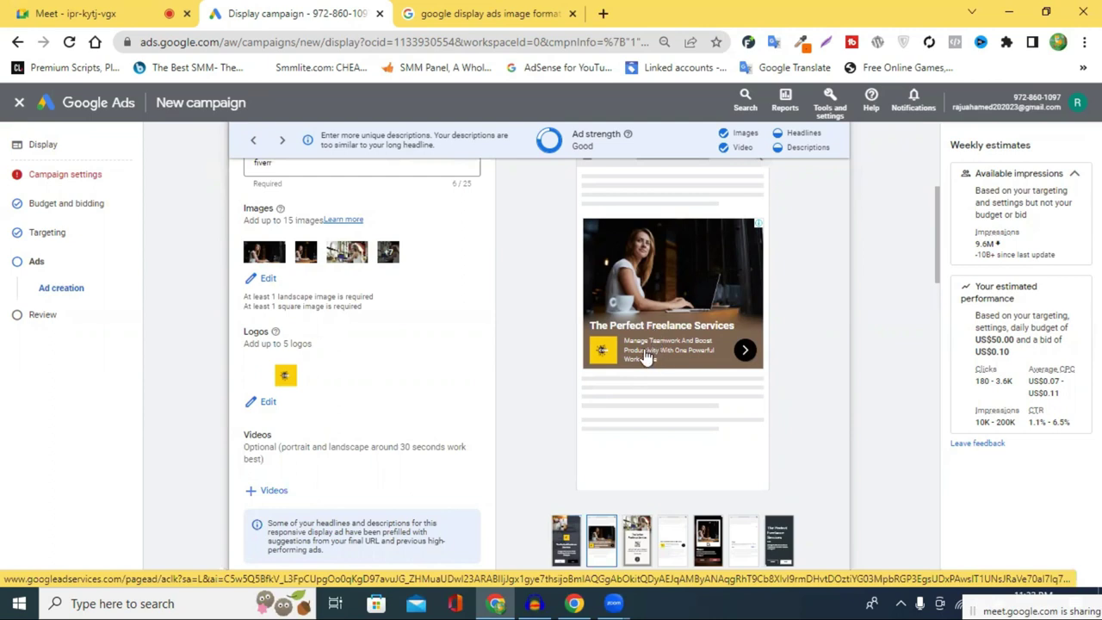
{"action": "scroll", "coordinate": [647, 358], "scroll_direction": "up", "scroll_amount": 1}
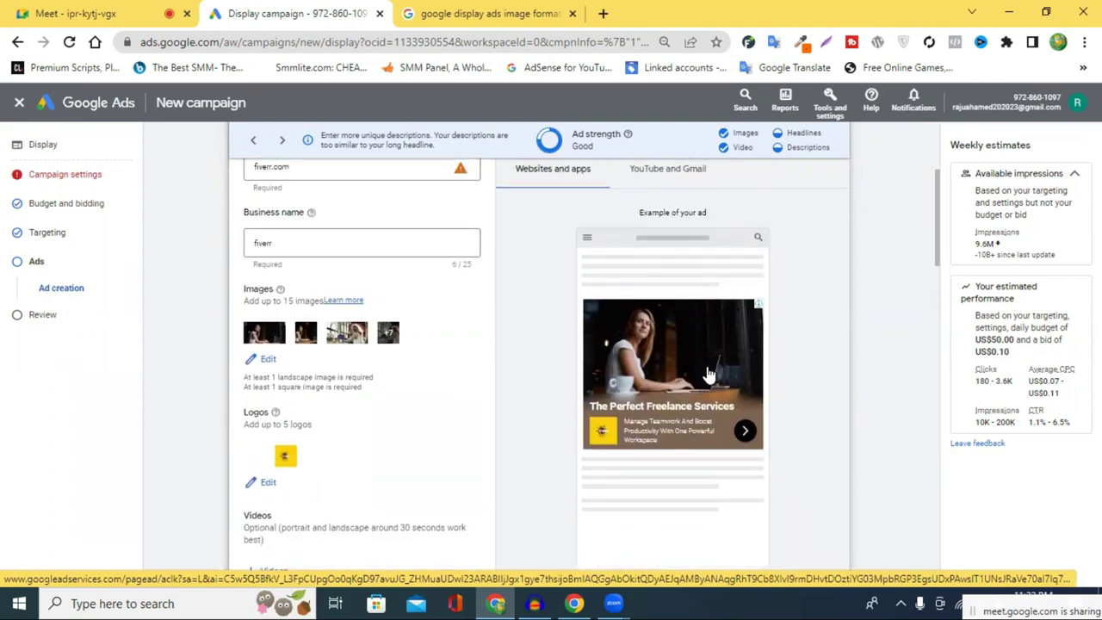
{"action": "scroll", "coordinate": [790, 422], "scroll_direction": "down", "scroll_amount": 4}
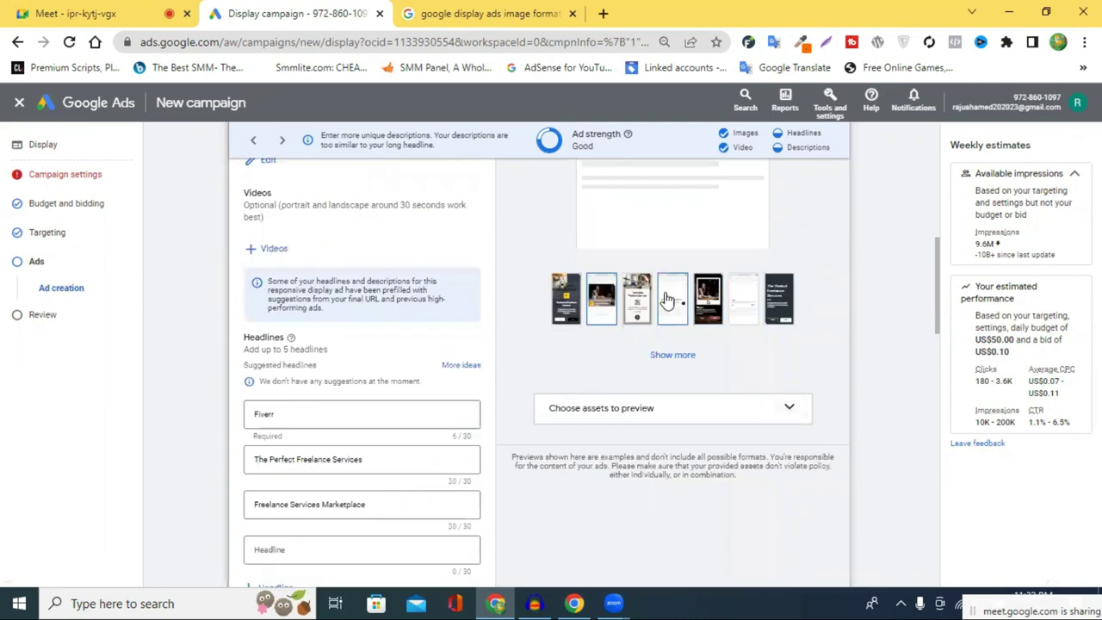
{"action": "scroll", "coordinate": [667, 305], "scroll_direction": "up", "scroll_amount": 4}
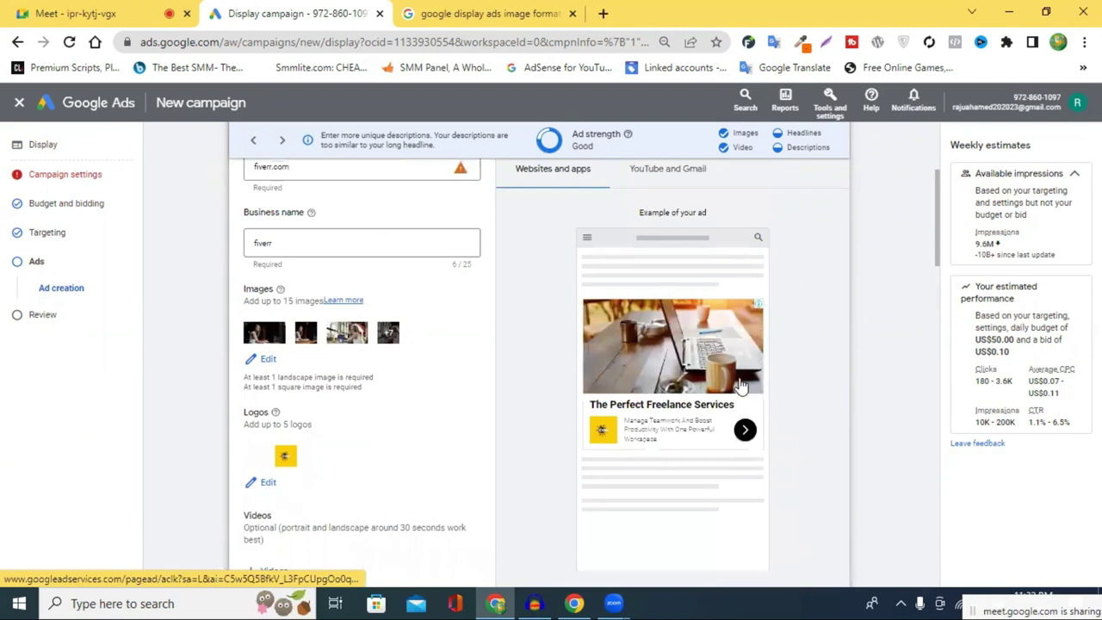
{"action": "scroll", "coordinate": [687, 339], "scroll_direction": "down", "scroll_amount": 3}
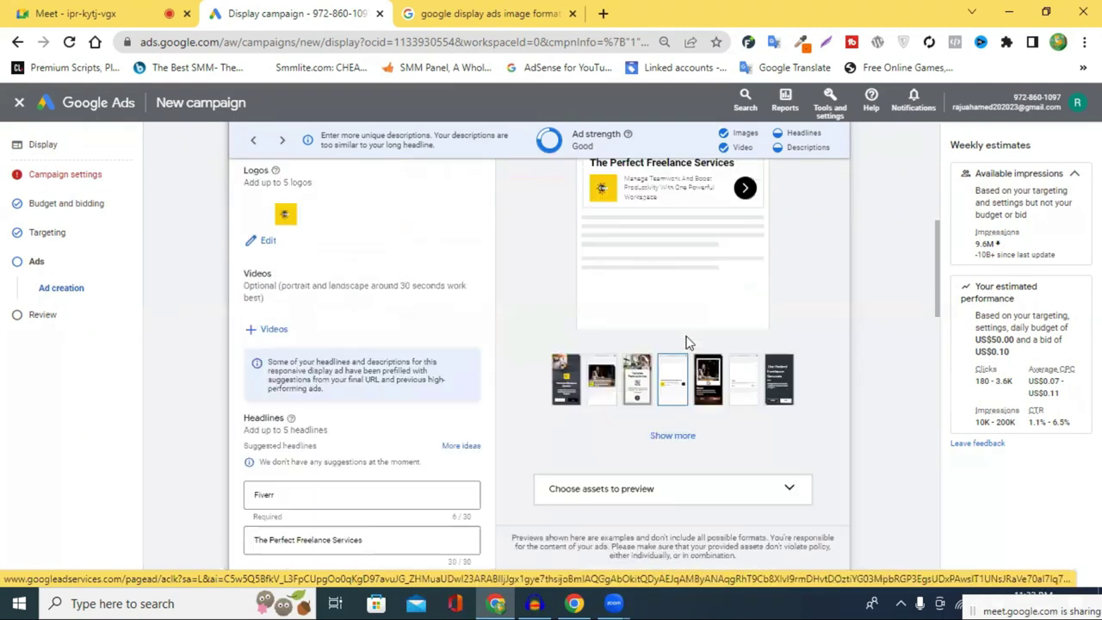
Preview the first ad layout again, followed by the third one, and examine how the assets are arranged.
{"action": "left_click", "coordinate": [568, 383]}
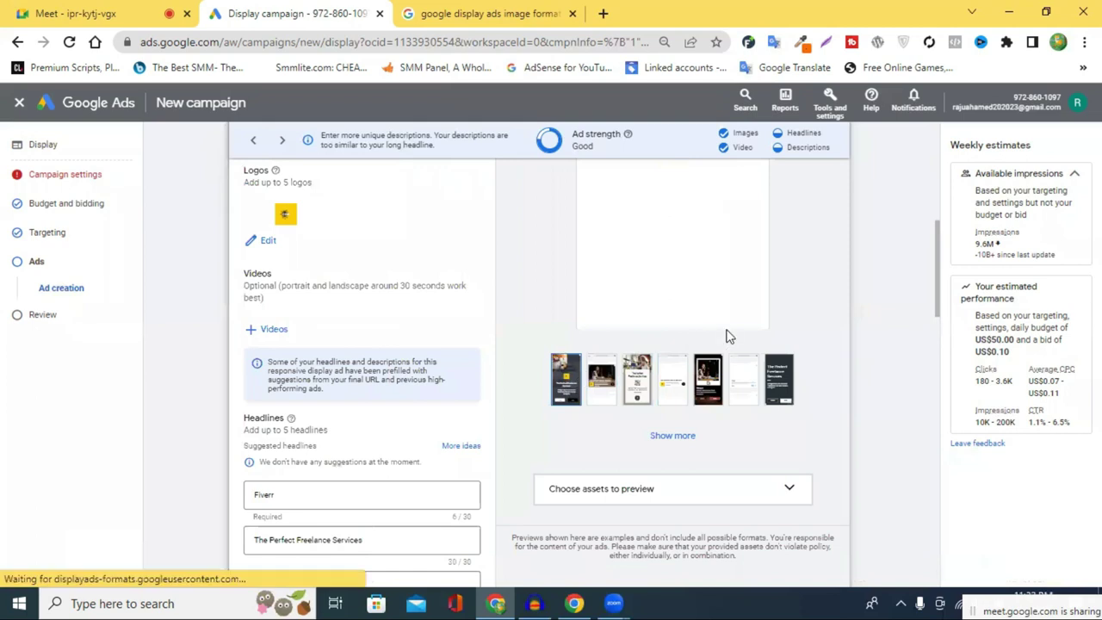
{"action": "scroll", "coordinate": [726, 335], "scroll_direction": "up", "scroll_amount": 2}
{"action": "scroll", "coordinate": [727, 336], "scroll_direction": "up", "scroll_amount": 1}
{"action": "scroll", "coordinate": [758, 344], "scroll_direction": "down", "scroll_amount": 2}
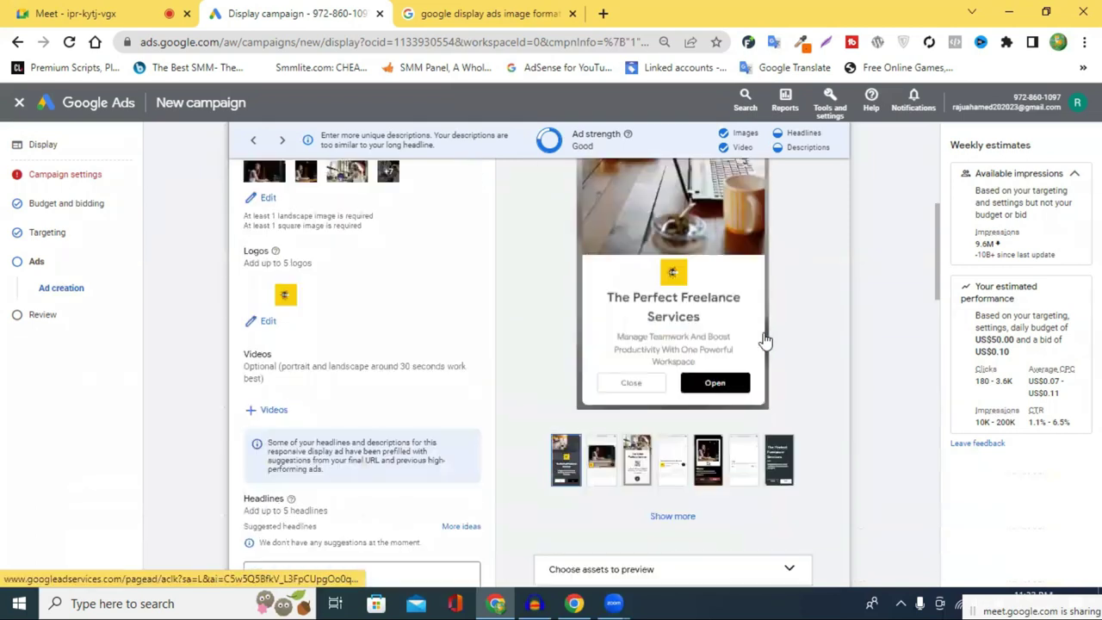
{"action": "scroll", "coordinate": [730, 344], "scroll_direction": "down", "scroll_amount": 1}
{"action": "left_click", "coordinate": [637, 382]}
{"action": "scroll", "coordinate": [792, 371], "scroll_direction": "up", "scroll_amount": 1}
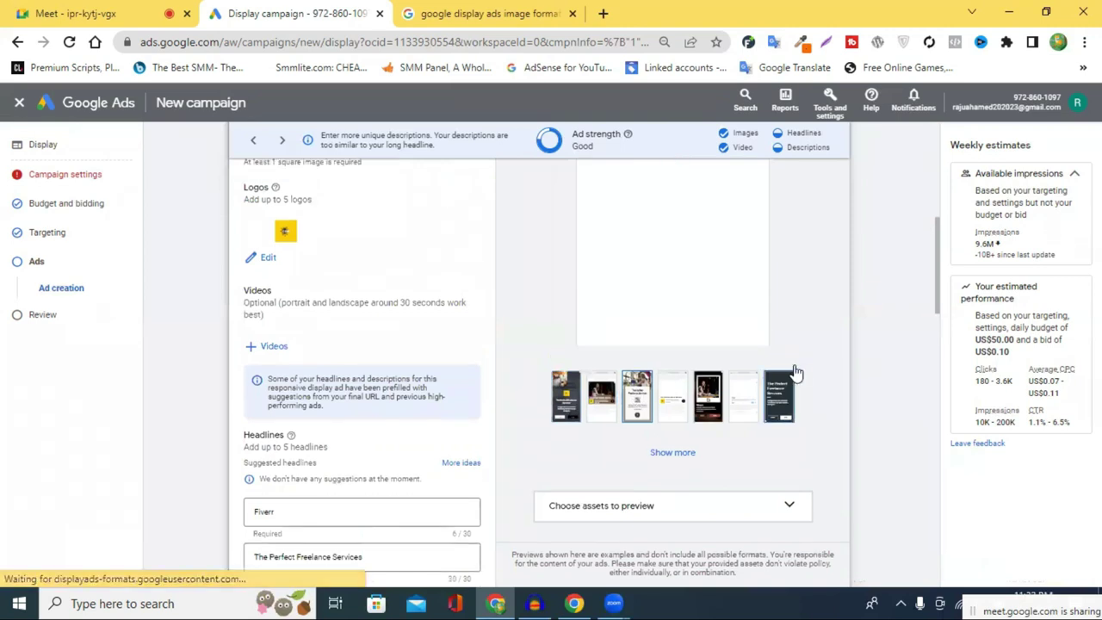
{"action": "scroll", "coordinate": [706, 353], "scroll_direction": "up", "scroll_amount": 3}
{"action": "scroll", "coordinate": [689, 388], "scroll_direction": "down", "scroll_amount": 2}
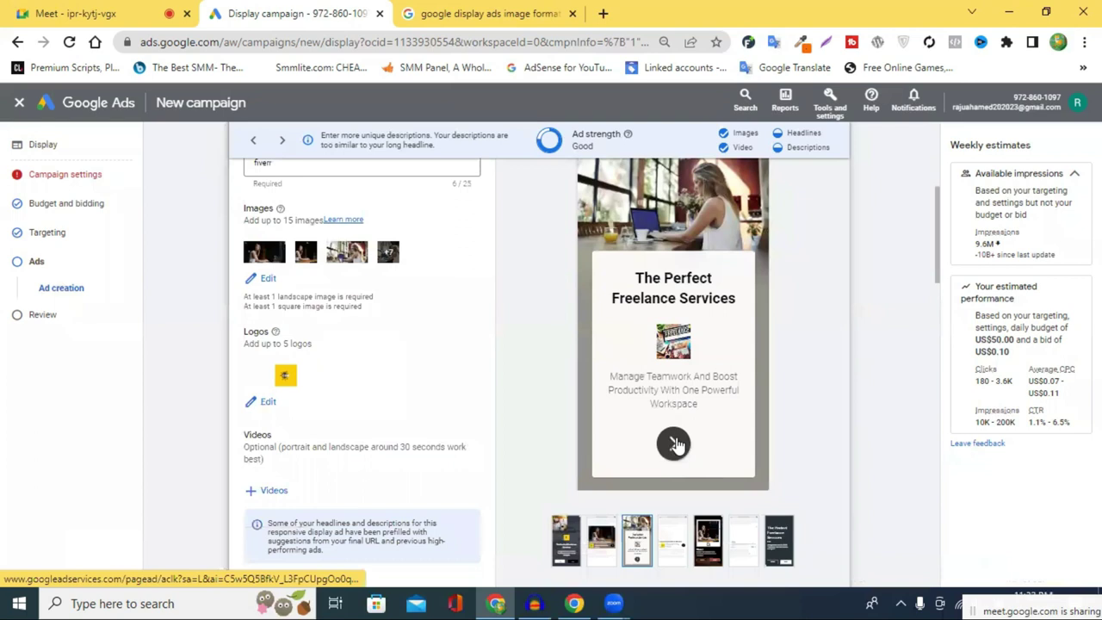
{"action": "scroll", "coordinate": [744, 403], "scroll_direction": "down", "scroll_amount": 2}
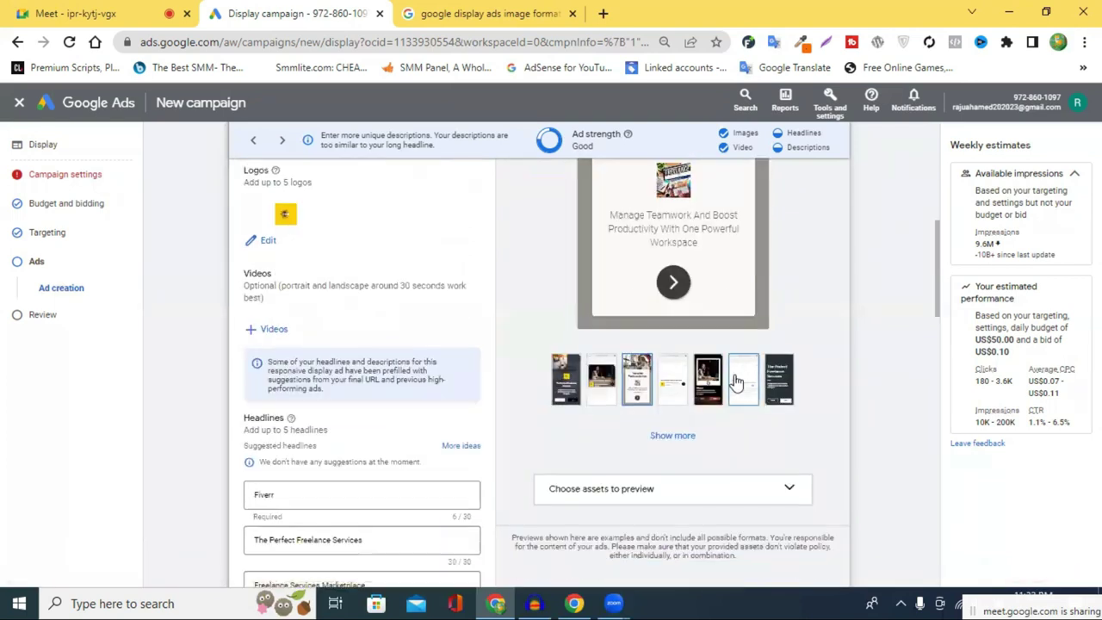
Preview the sixth and seventh ad layouts among the website and app examples and examine their arrangement.
{"action": "left_click", "coordinate": [745, 381]}
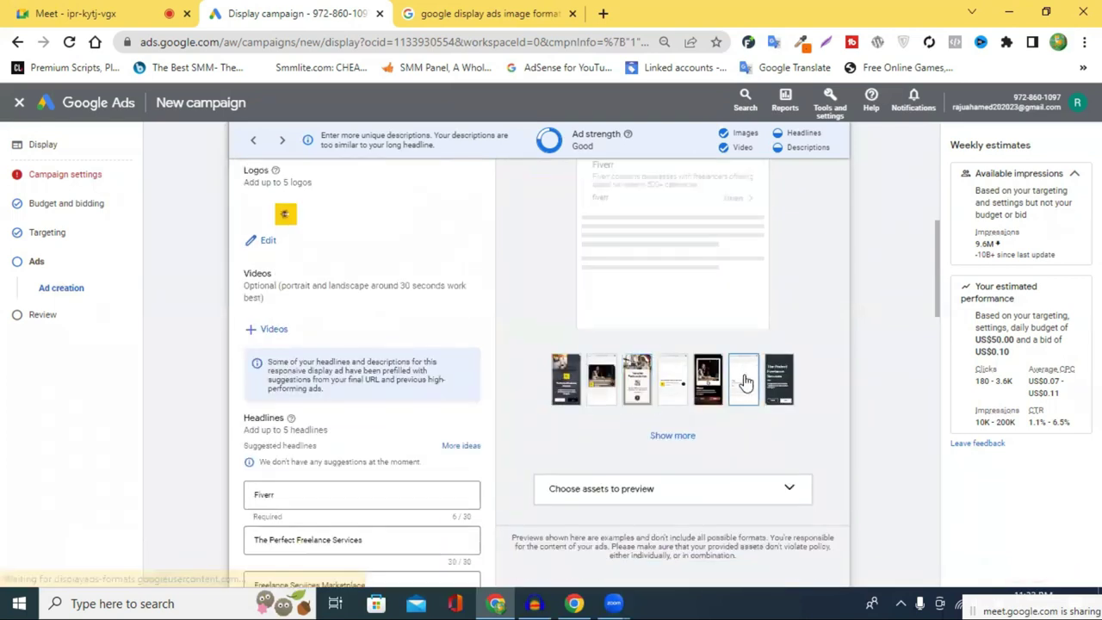
{"action": "scroll", "coordinate": [745, 383], "scroll_direction": "up", "scroll_amount": 1}
{"action": "scroll", "coordinate": [745, 382], "scroll_direction": "up", "scroll_amount": 1}
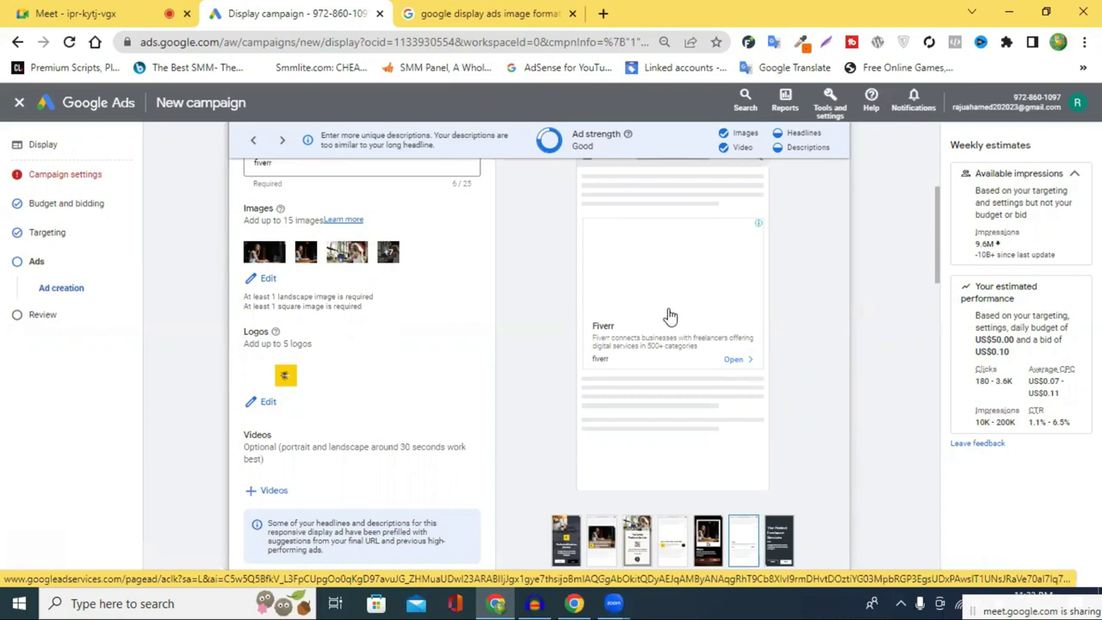
{"action": "scroll", "coordinate": [672, 319], "scroll_direction": "down", "scroll_amount": 2}
{"action": "left_click", "coordinate": [781, 376]}
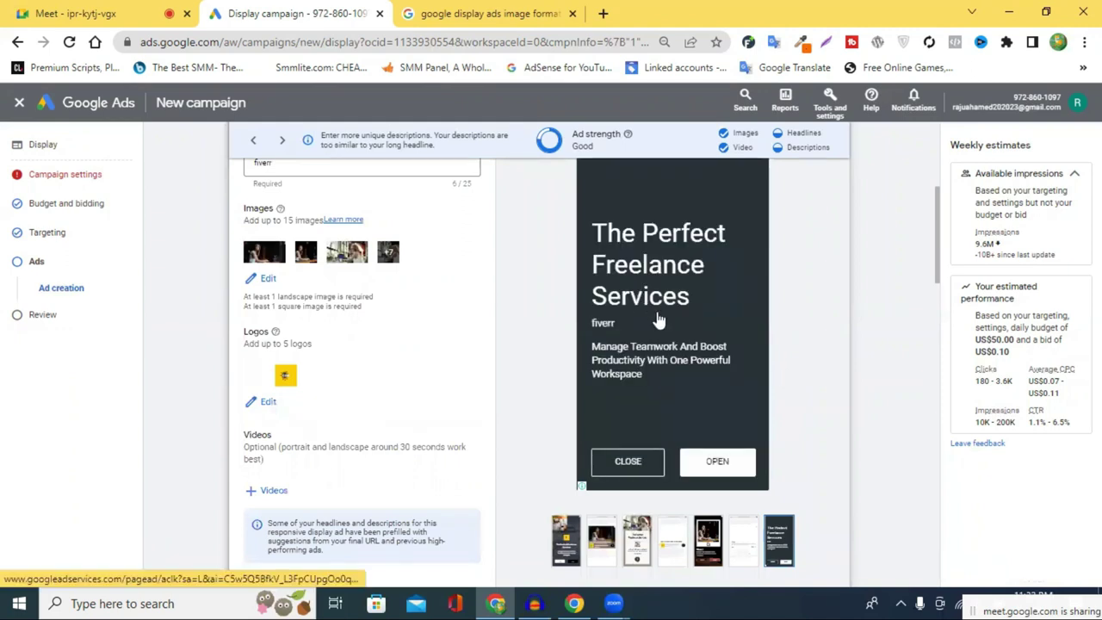
Look over the headlines and descriptions and highlight the estimated performance section of the weekly estimates.
{"action": "scroll", "coordinate": [707, 319], "scroll_direction": "down", "scroll_amount": 3}
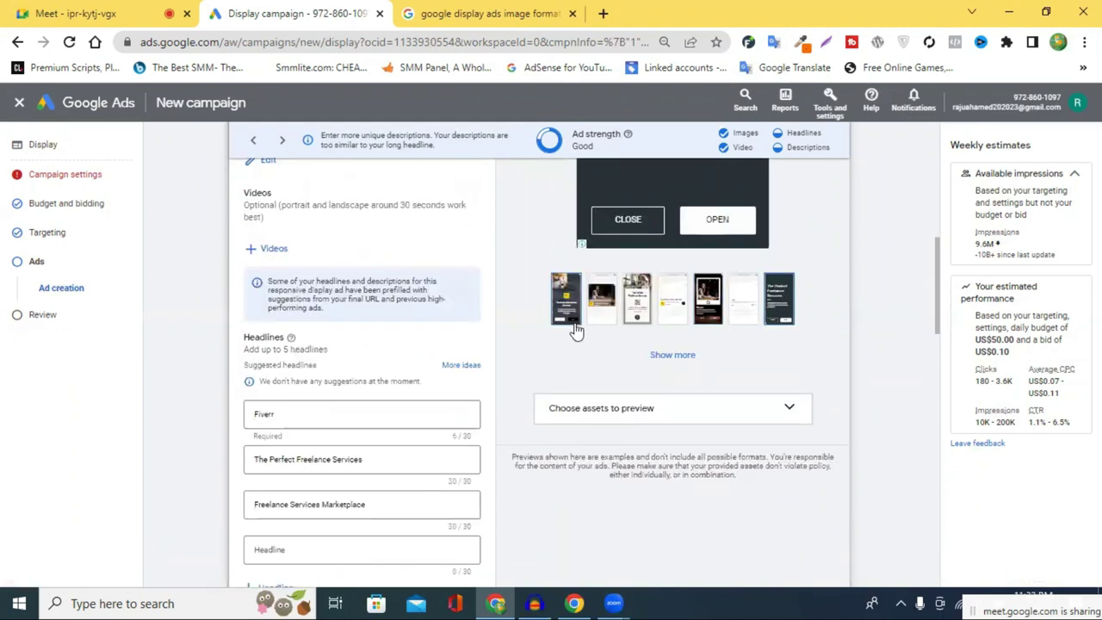
{"action": "scroll", "coordinate": [690, 323], "scroll_direction": "down", "scroll_amount": 3}
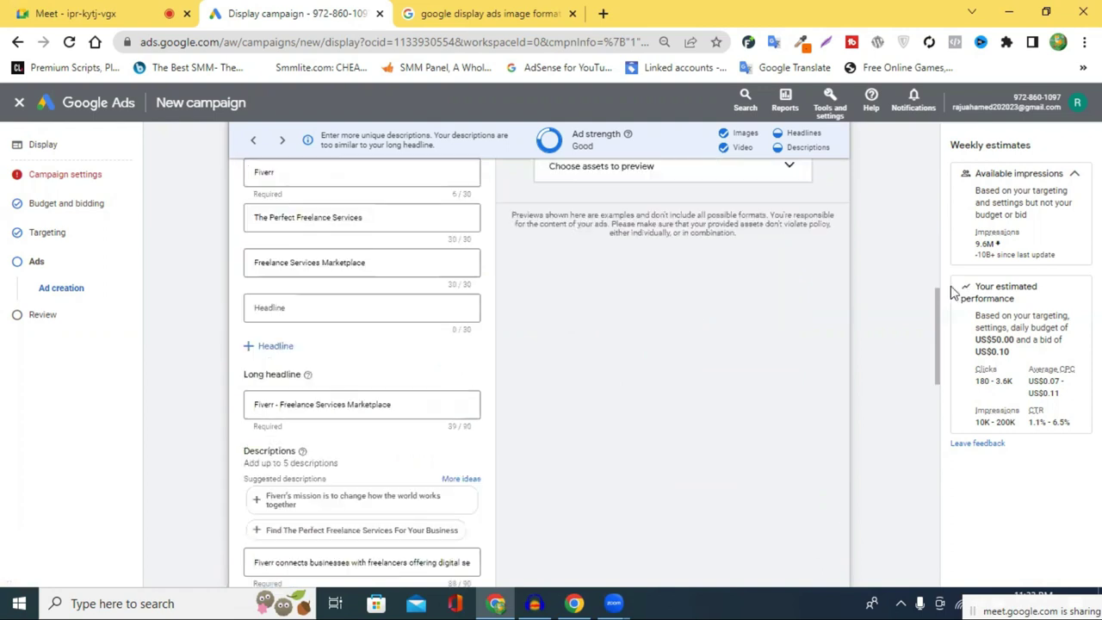
{"action": "left_click_drag", "start_coordinate": [1071, 424], "coordinate": [958, 284]}
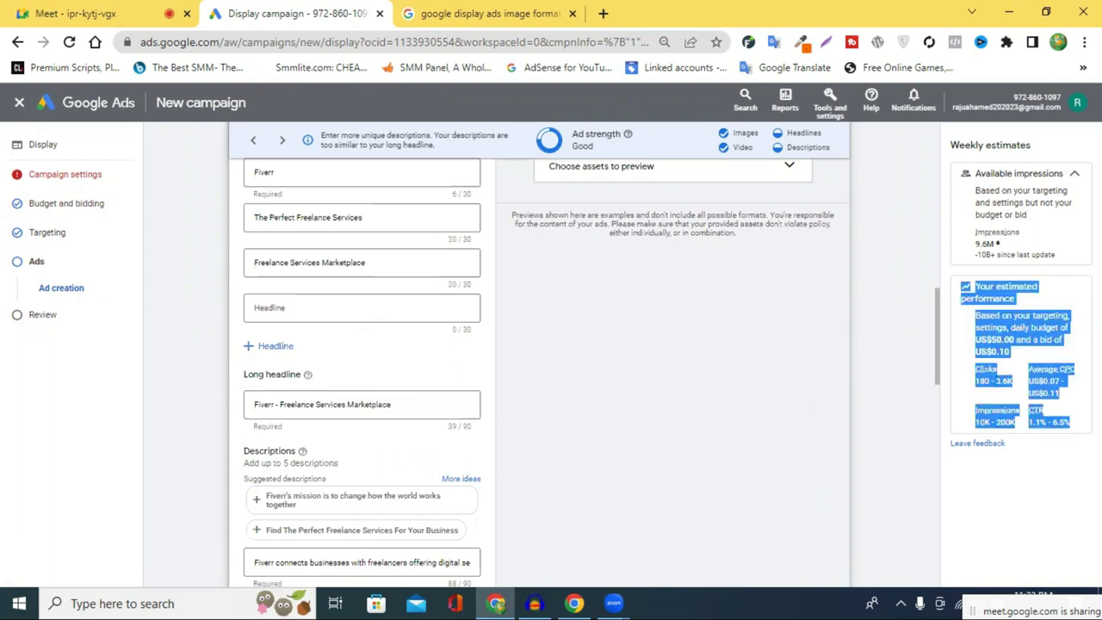
{"action": "left_click", "coordinate": [912, 365]}
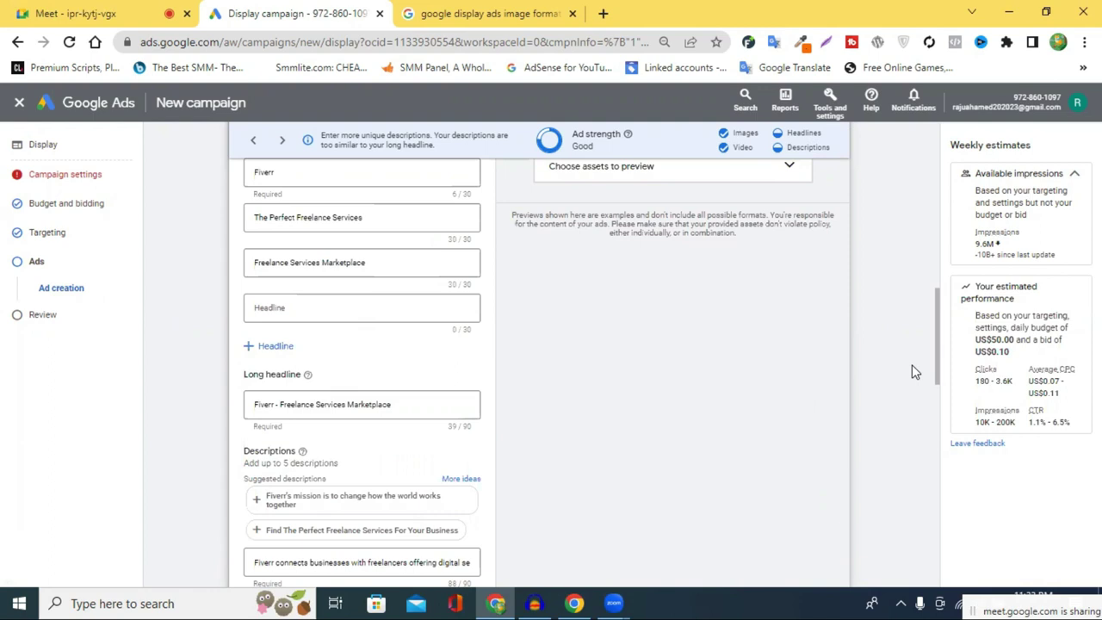
Check the Google Meet call and the Google display ads image format results, and return to the campaign page.
{"action": "left_click", "coordinate": [116, 10]}
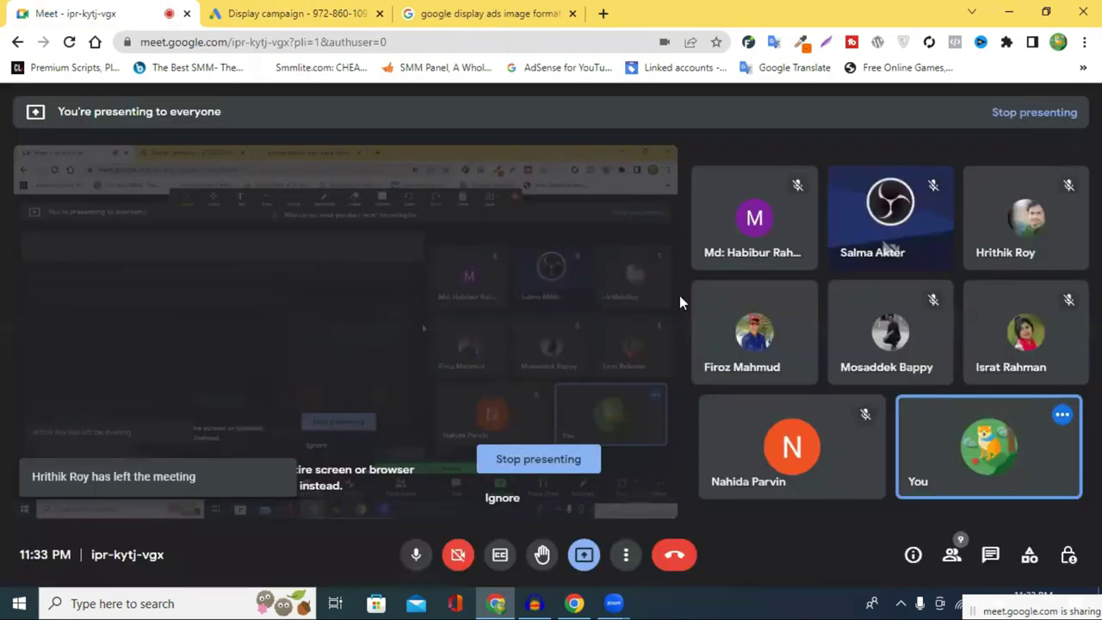
{"action": "left_click", "coordinate": [454, 10]}
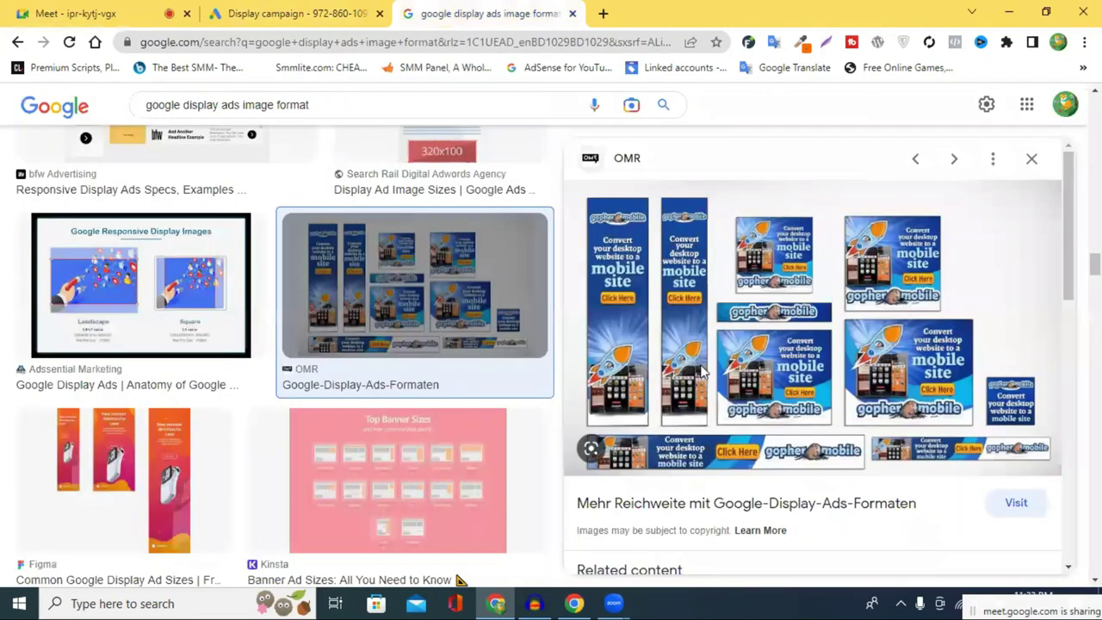
{"action": "key", "text": "ctrl+shift+Tab"}
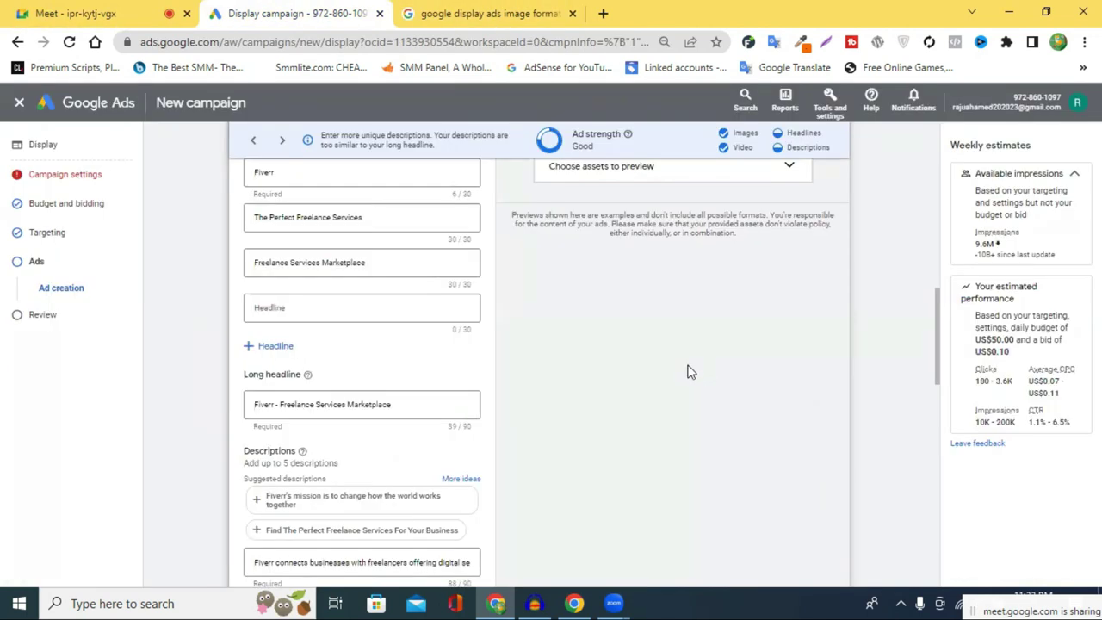
Show more ad layout examples for websites and apps and examine the second row of layouts.
{"action": "scroll", "coordinate": [727, 301], "scroll_direction": "up", "scroll_amount": 4}
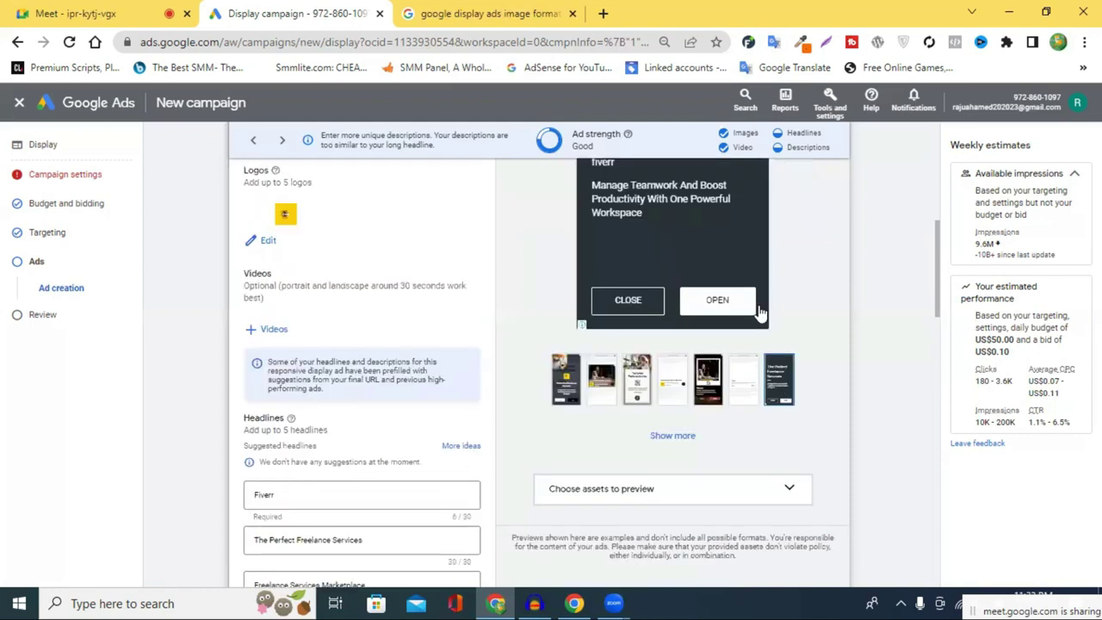
{"action": "left_click", "coordinate": [672, 438]}
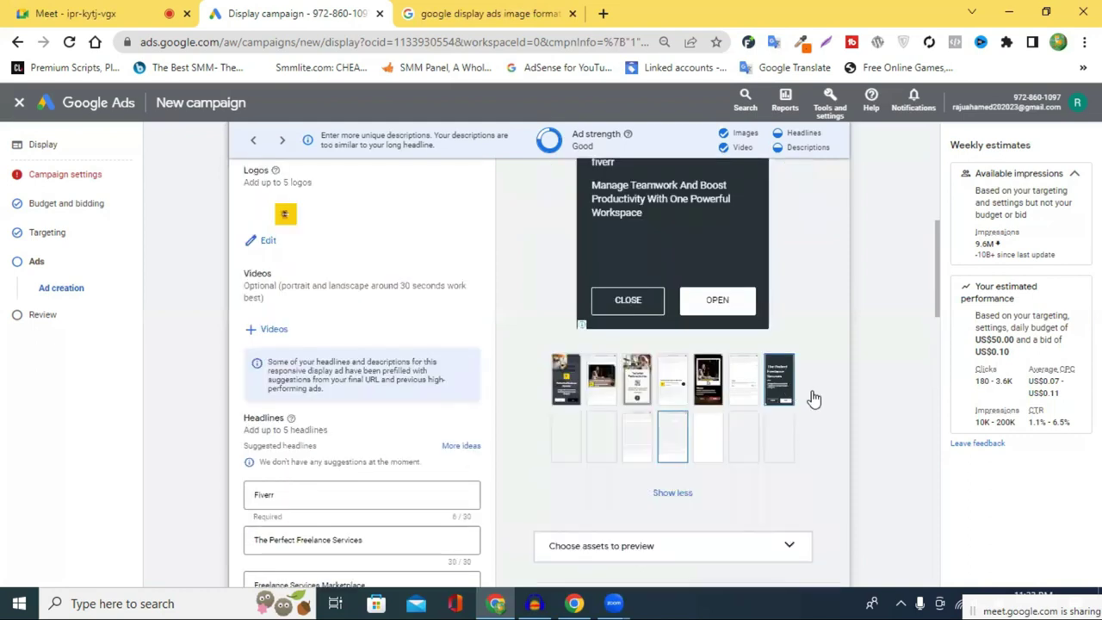
{"action": "left_click", "coordinate": [627, 446]}
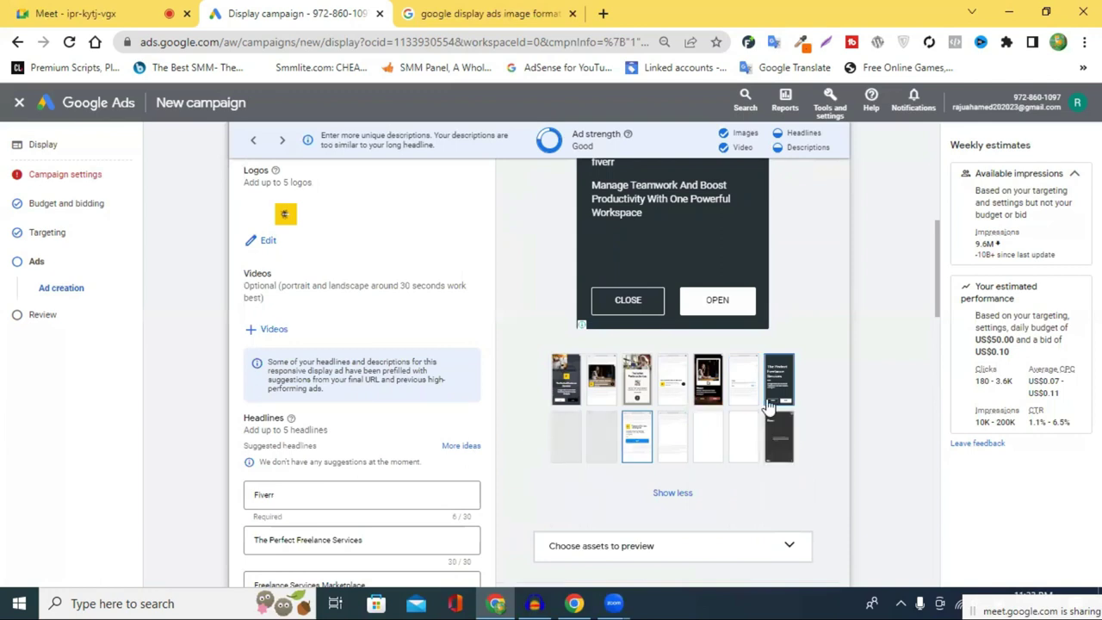
{"action": "left_click", "coordinate": [668, 494]}
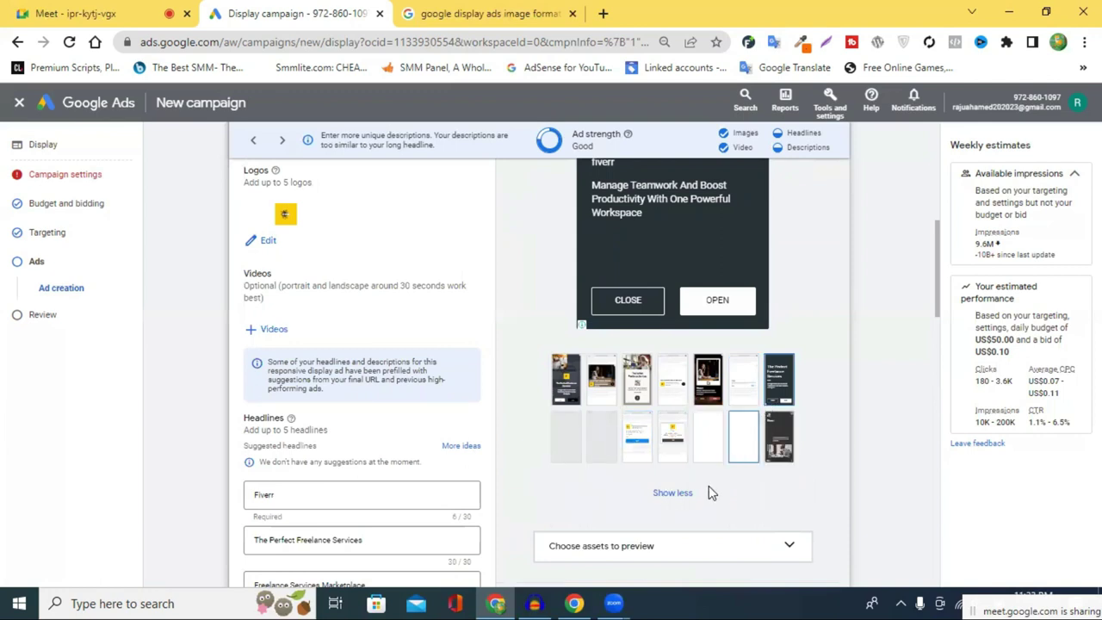
{"action": "left_click", "coordinate": [660, 437]}
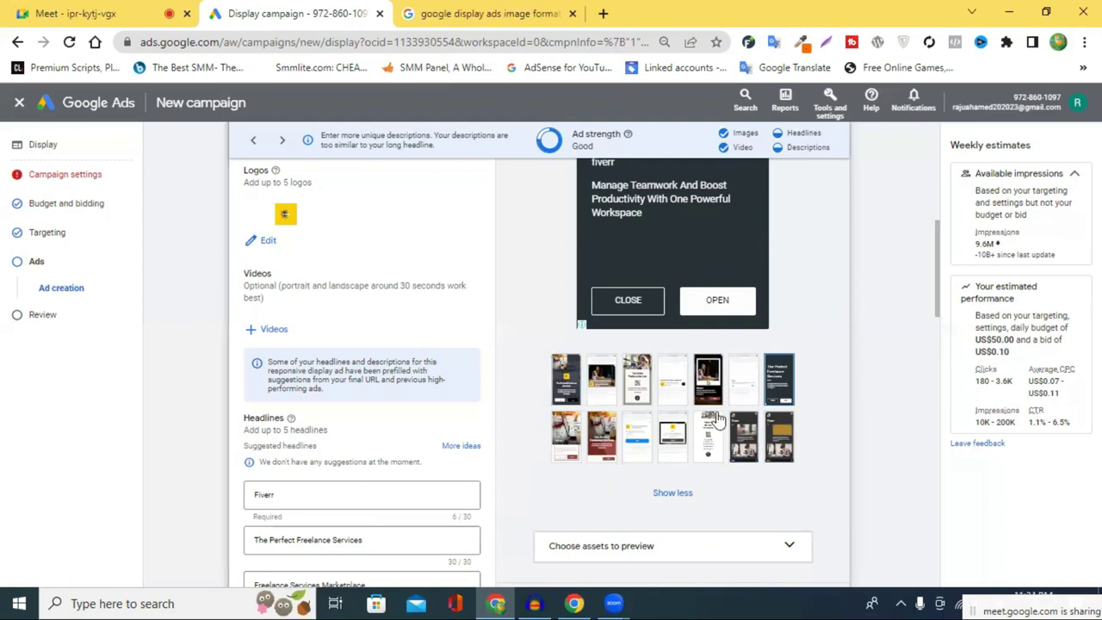
Review the whole ad form, from the final URL, images and logo to the descriptions and ad URL options.
{"action": "scroll", "coordinate": [318, 331], "scroll_direction": "up", "scroll_amount": 2}
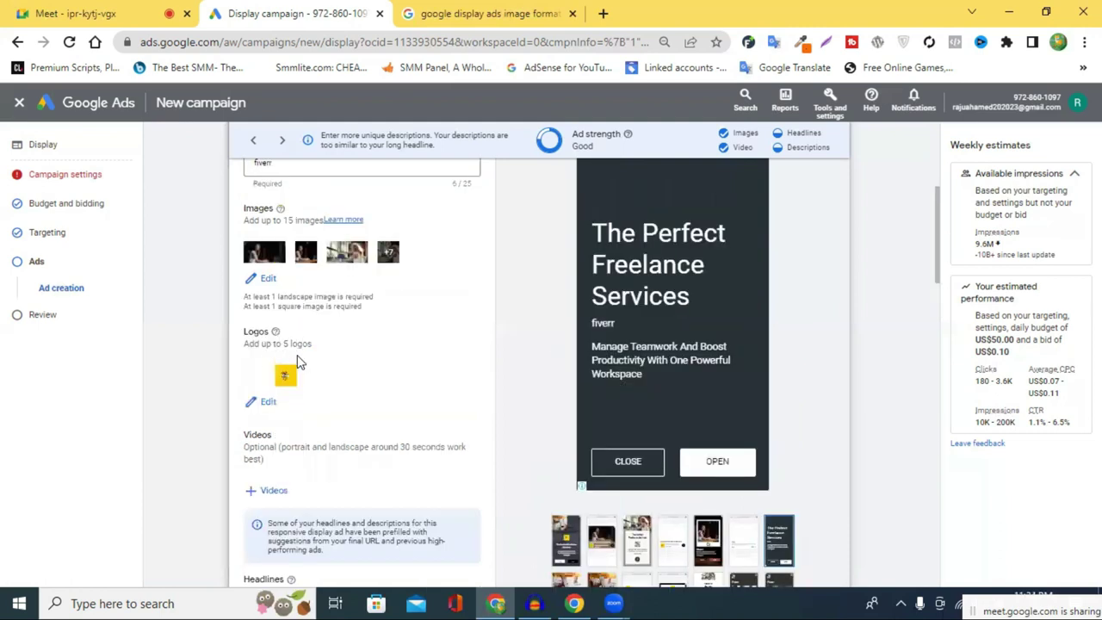
{"action": "scroll", "coordinate": [339, 346], "scroll_direction": "up", "scroll_amount": 2}
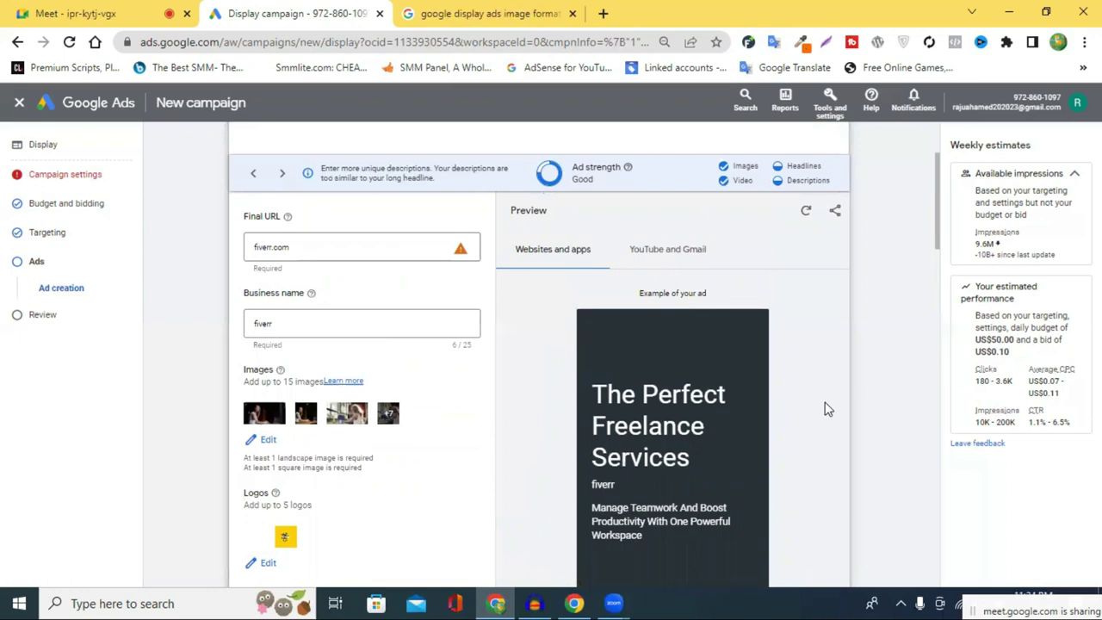
{"action": "scroll", "coordinate": [757, 399], "scroll_direction": "down", "scroll_amount": 6}
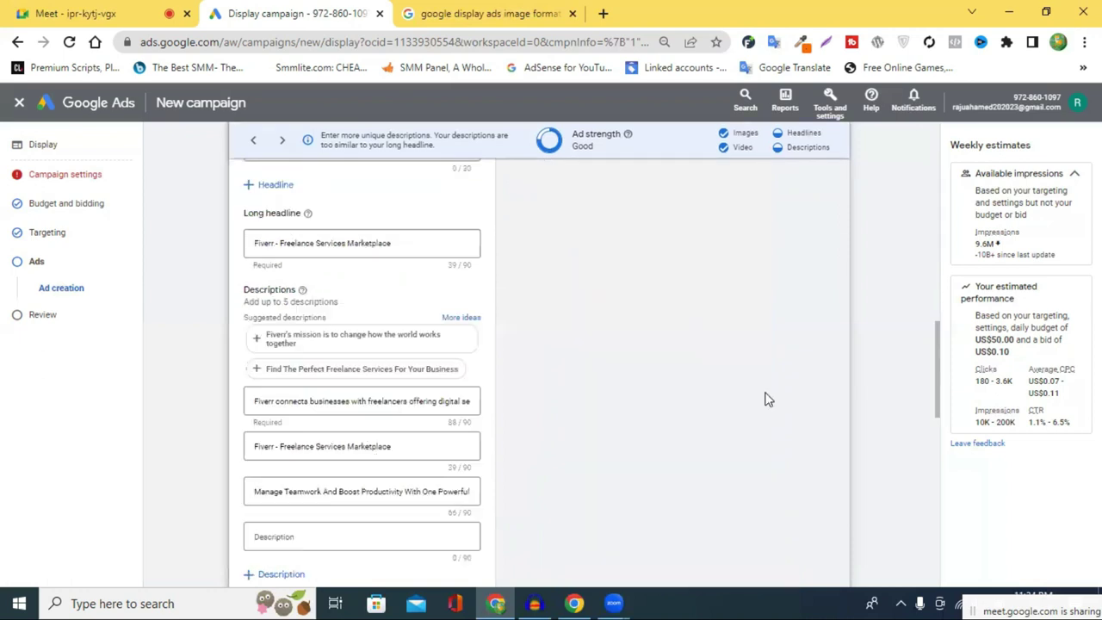
{"action": "scroll", "coordinate": [784, 384], "scroll_direction": "up", "scroll_amount": 3}
{"action": "scroll", "coordinate": [784, 384], "scroll_direction": "down", "scroll_amount": 10}
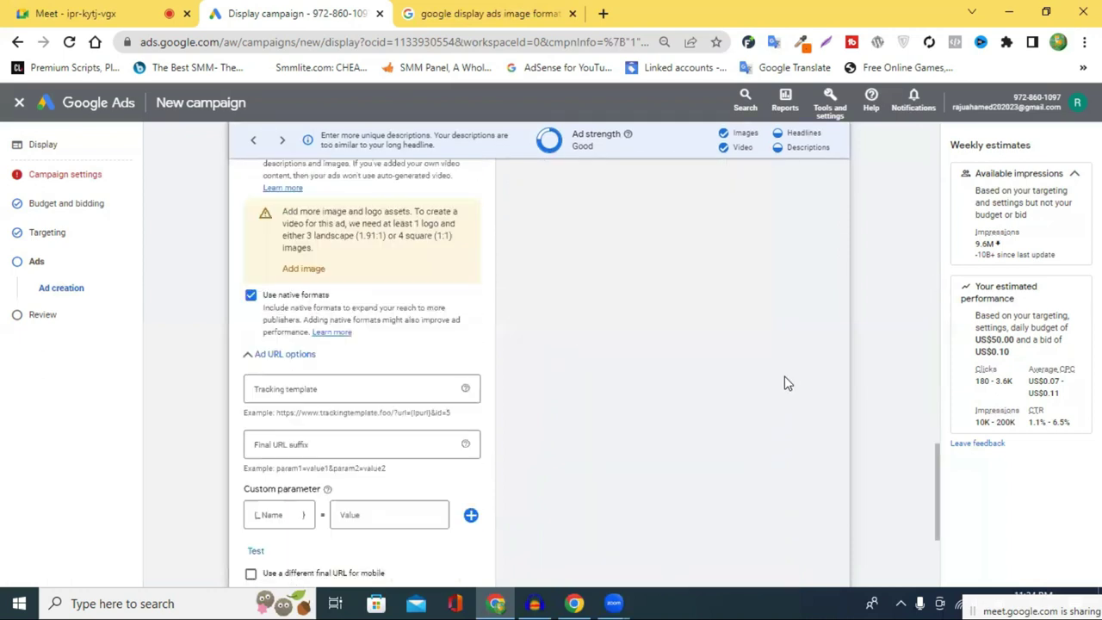
{"action": "scroll", "coordinate": [353, 382], "scroll_direction": "down", "scroll_amount": 3}
{"action": "scroll", "coordinate": [307, 424], "scroll_direction": "up", "scroll_amount": 3}
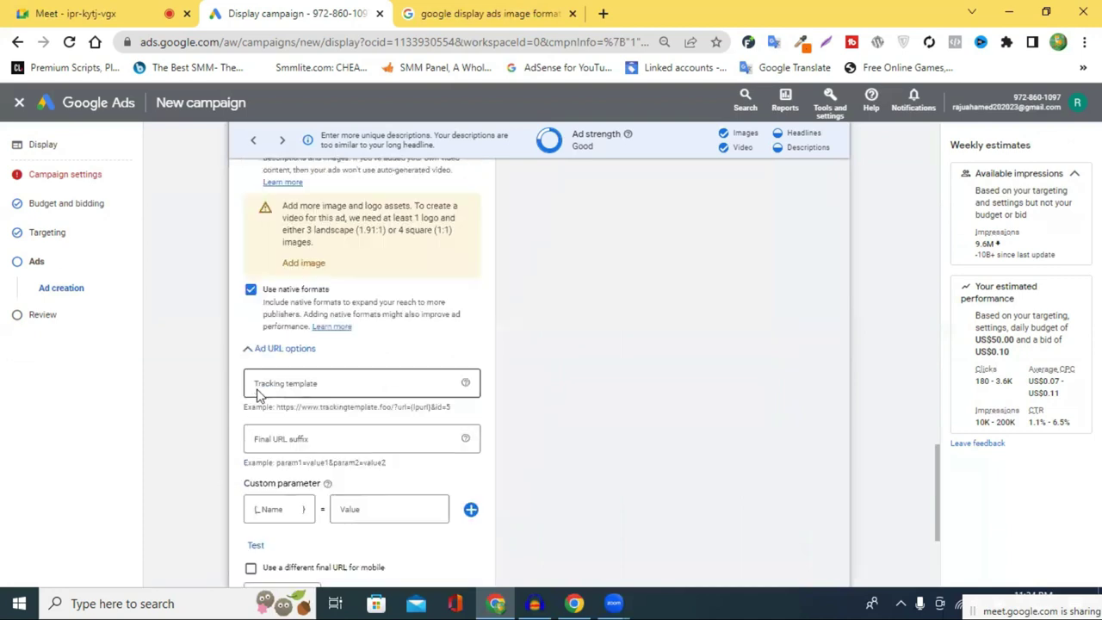
Collapse the ad URL options and additional format options, and continue to the campaign review.
{"action": "scroll", "coordinate": [249, 382], "scroll_direction": "up", "scroll_amount": 1}
{"action": "left_click", "coordinate": [297, 379]}
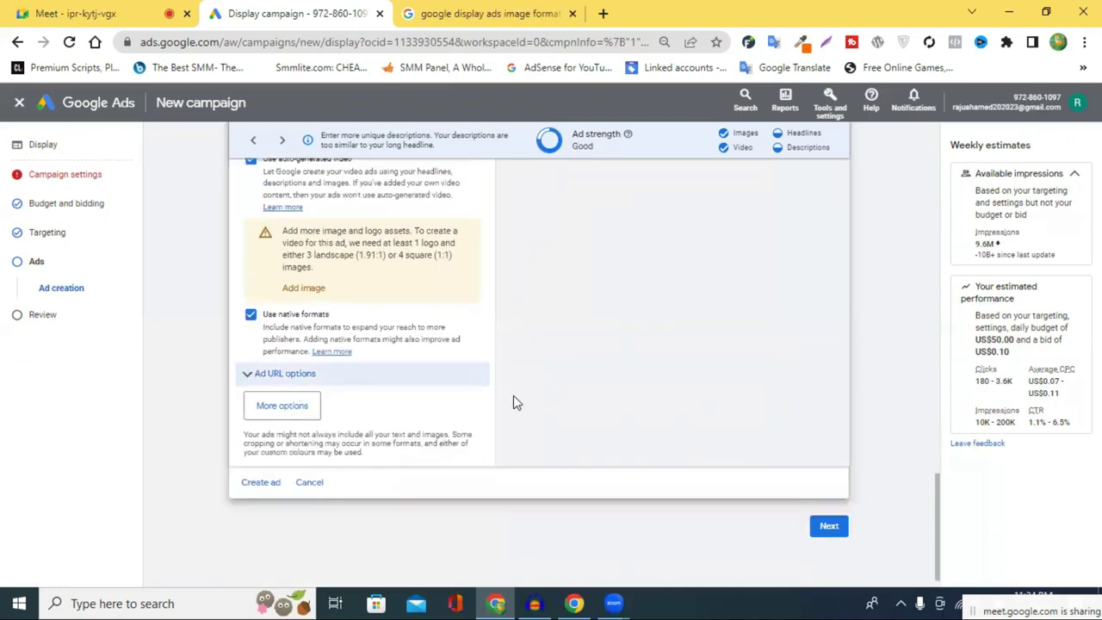
{"action": "scroll", "coordinate": [602, 413], "scroll_direction": "down", "scroll_amount": 1}
{"action": "scroll", "coordinate": [671, 426], "scroll_direction": "up", "scroll_amount": 4}
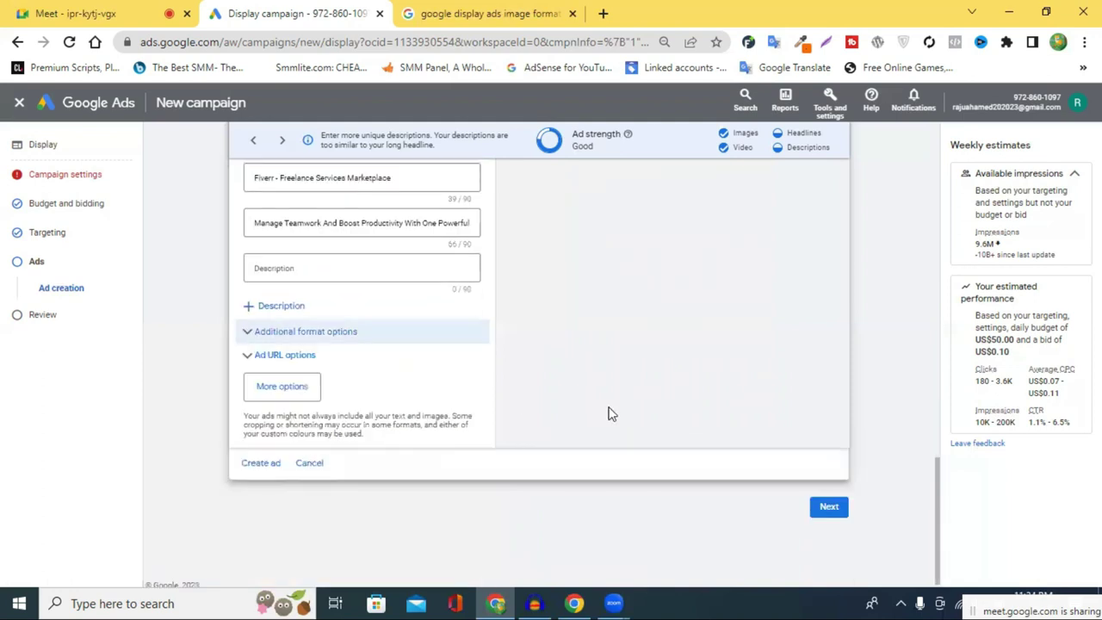
{"action": "left_click", "coordinate": [829, 502]}
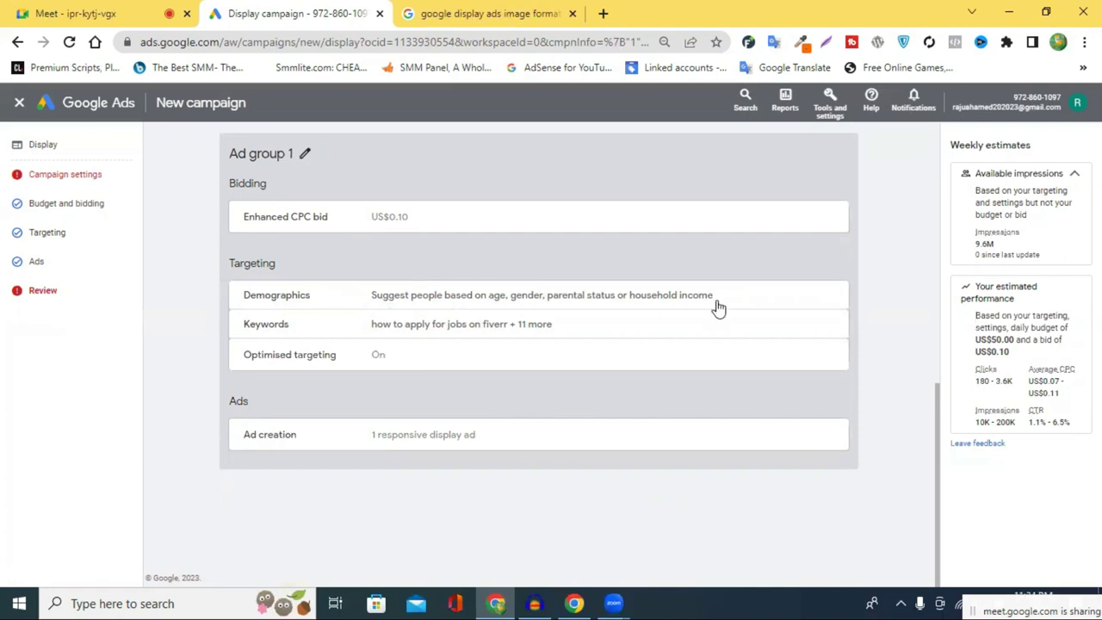
Open the dynamic ads setting from the campaign review and turn off the dynamic ads feed for personalised ads.
{"action": "scroll", "coordinate": [719, 308], "scroll_direction": "up", "scroll_amount": 5}
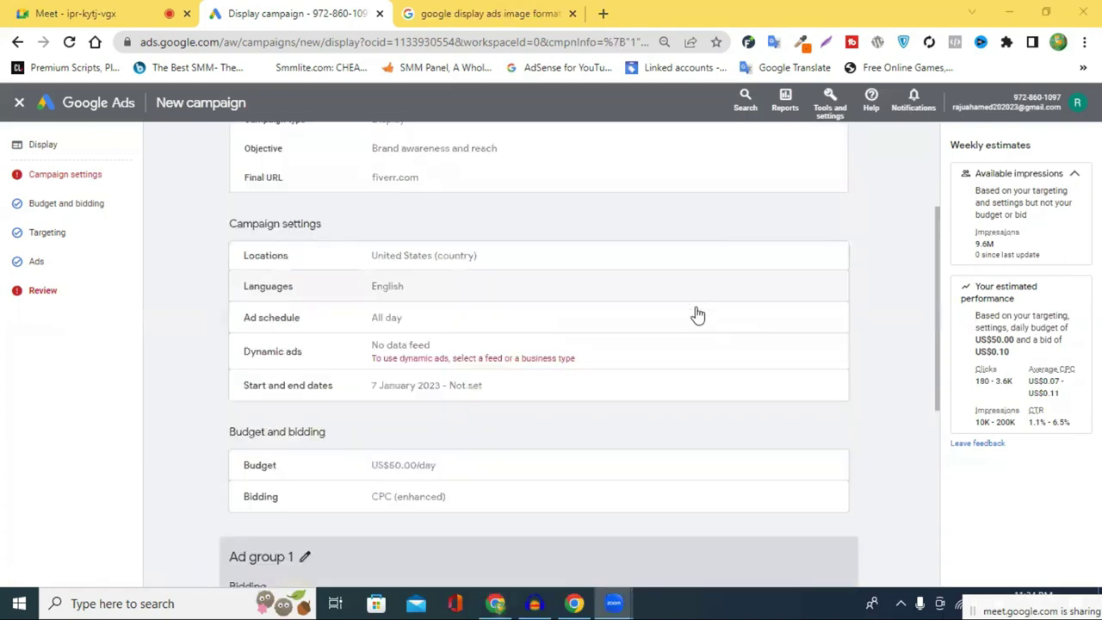
{"action": "left_click", "coordinate": [329, 361]}
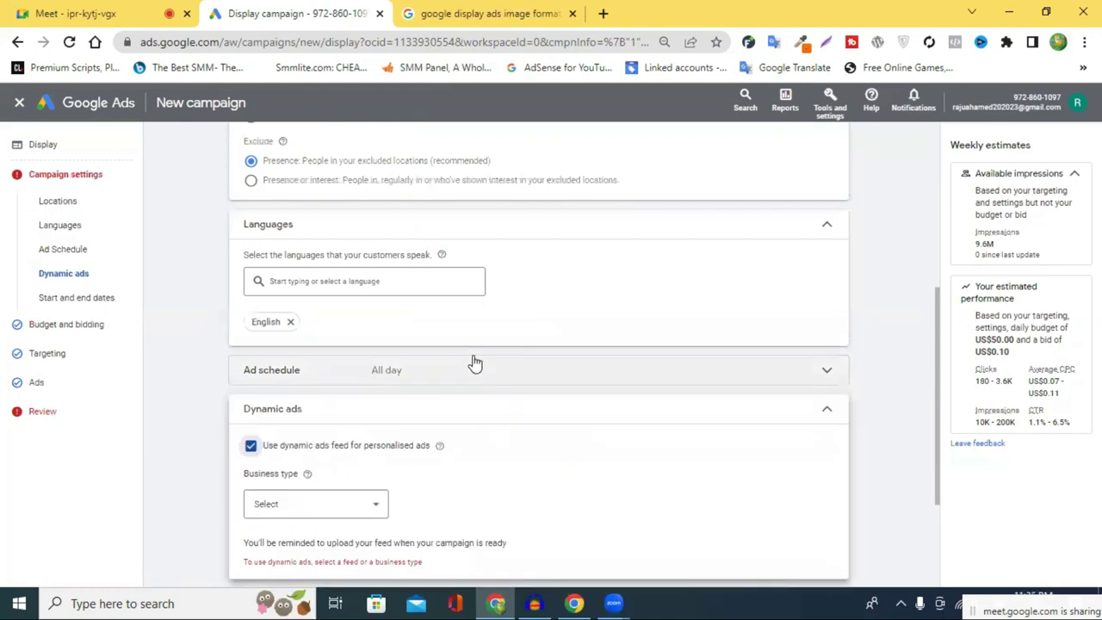
{"action": "scroll", "coordinate": [398, 386], "scroll_direction": "down", "scroll_amount": 2}
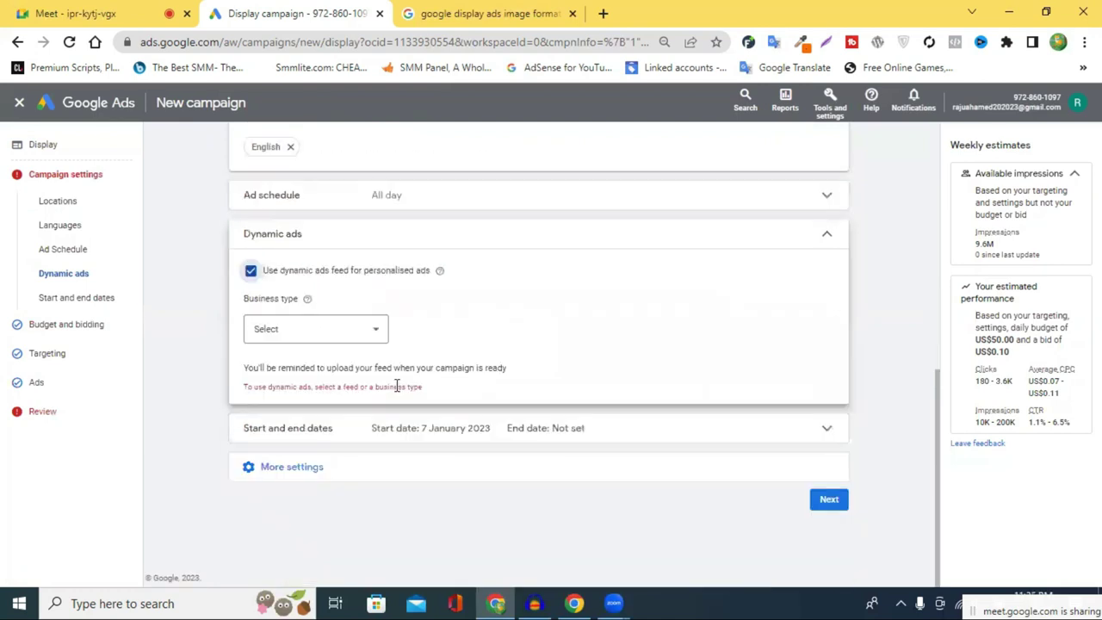
{"action": "left_click", "coordinate": [251, 271]}
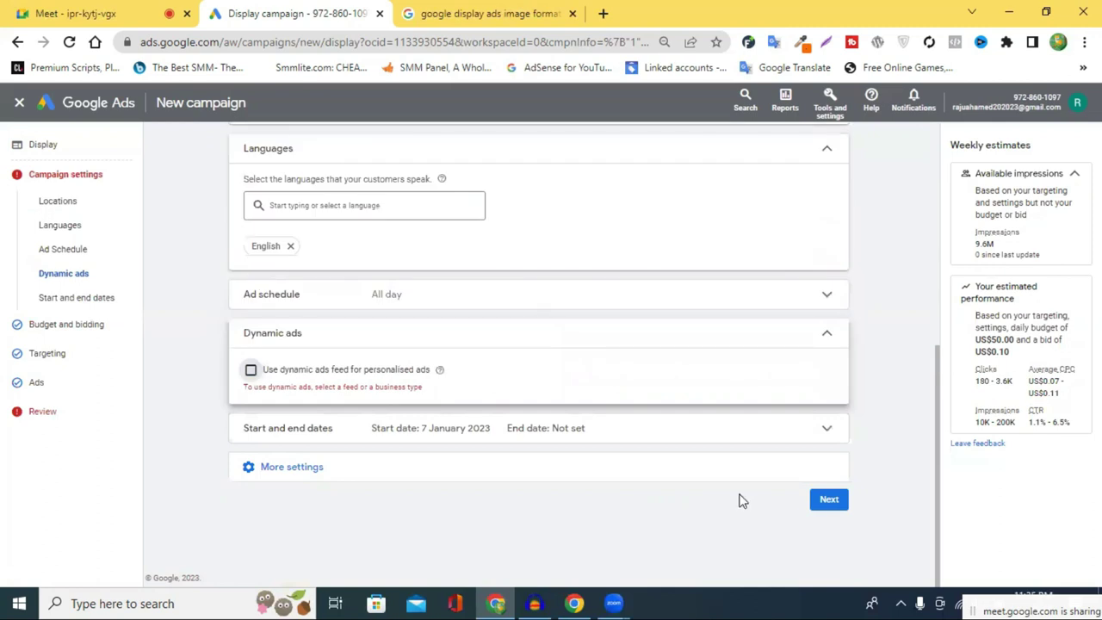
Continue through the budget and bidding, targeting and ads stages back to the campaign review.
{"action": "left_click", "coordinate": [819, 500]}
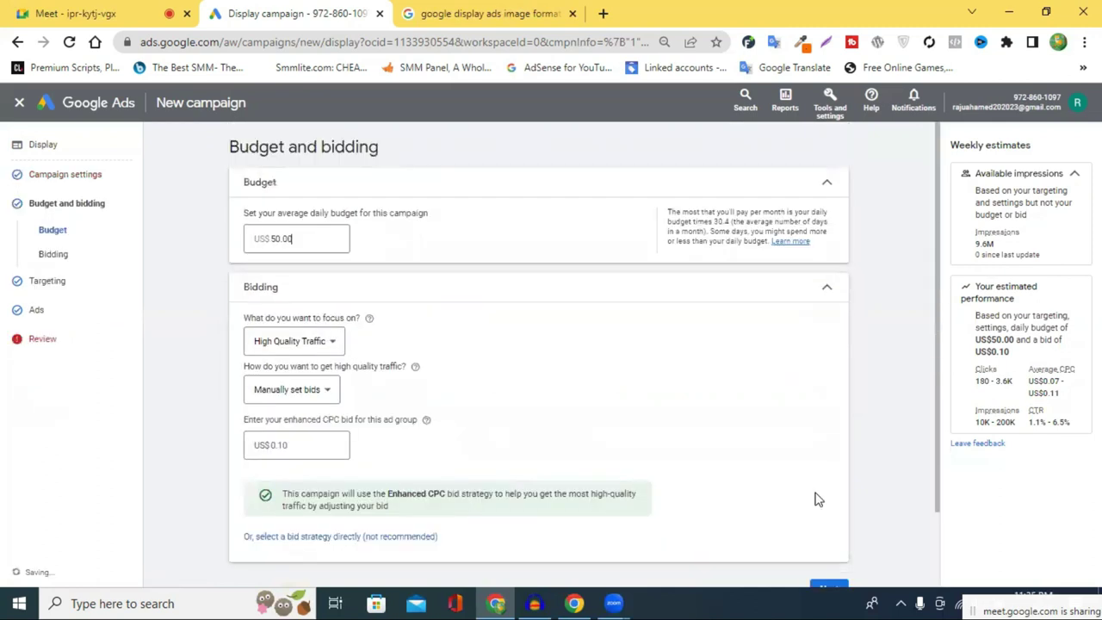
{"action": "scroll", "coordinate": [836, 498], "scroll_direction": "down", "scroll_amount": 1}
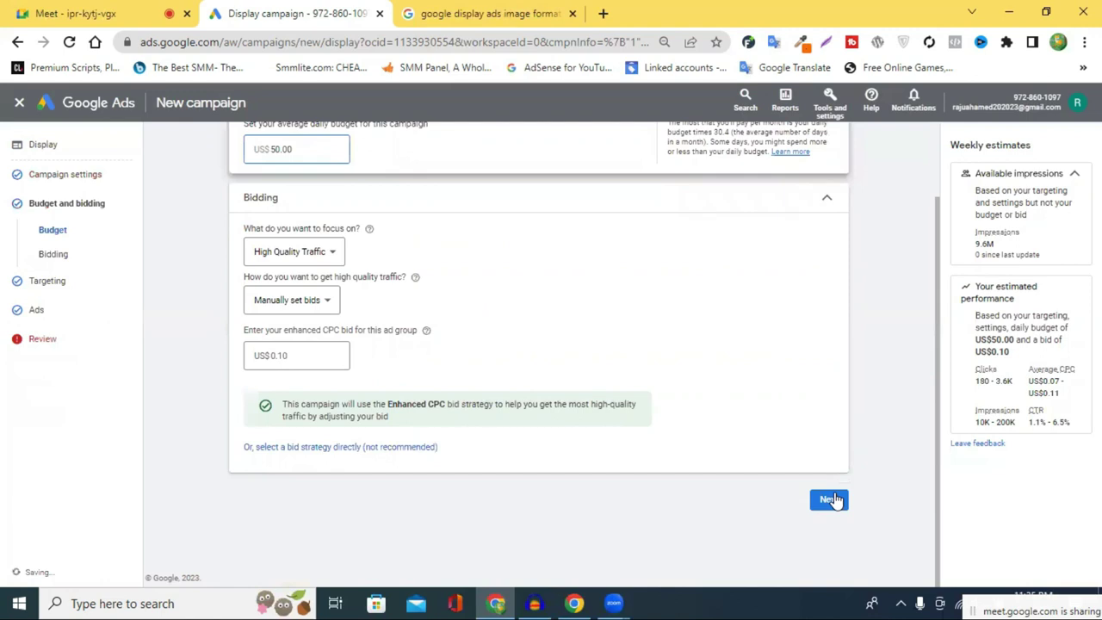
{"action": "left_click", "coordinate": [831, 500]}
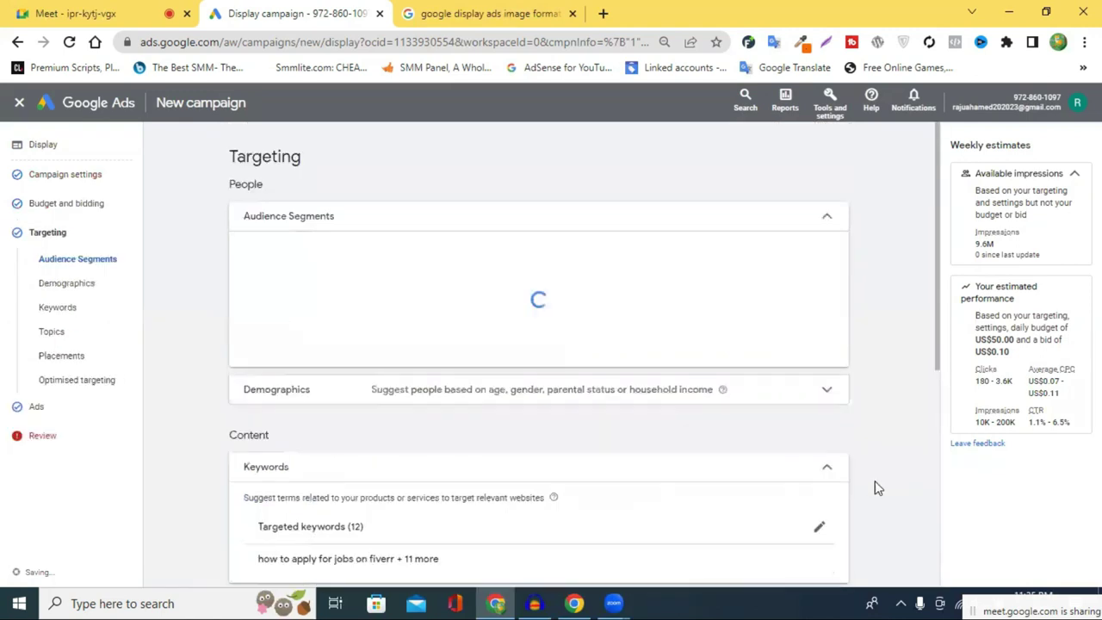
{"action": "scroll", "coordinate": [829, 497], "scroll_direction": "down", "scroll_amount": 5}
{"action": "left_click", "coordinate": [829, 491]}
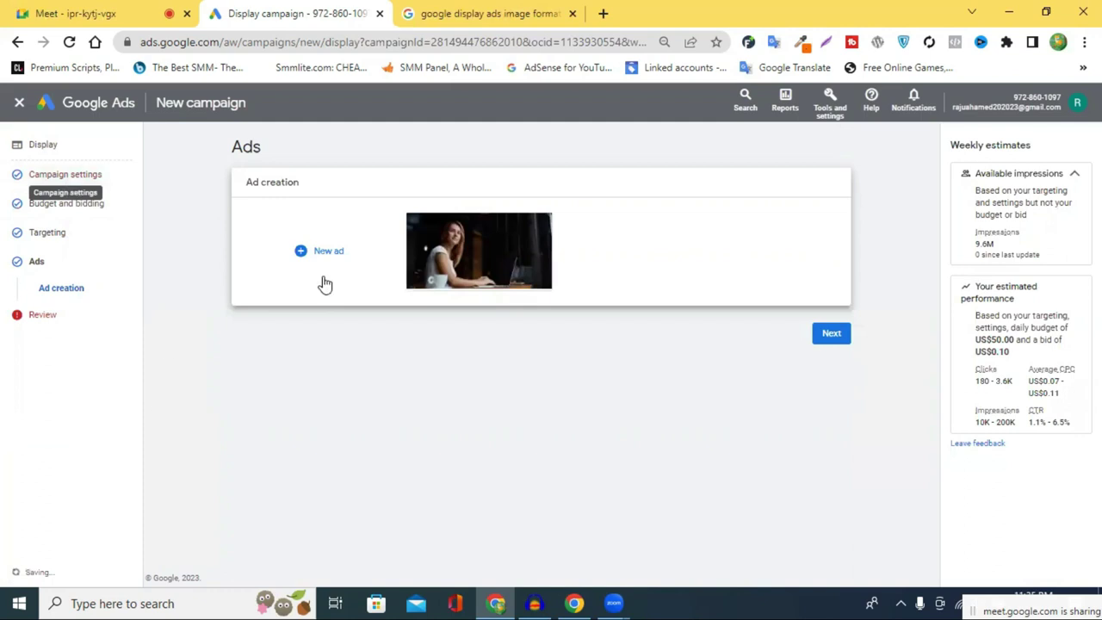
{"action": "left_click", "coordinate": [831, 336]}
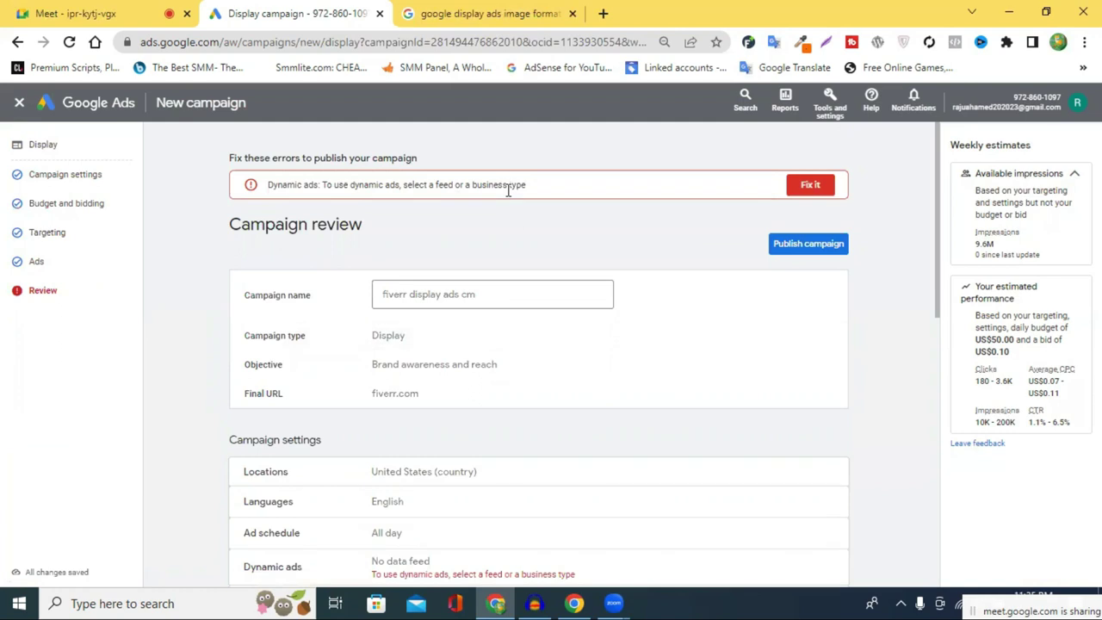
Turn on the dynamic ads feed for personalised ads with business type Other (custom option), and return to the campaign review.
{"action": "scroll", "coordinate": [511, 225], "scroll_direction": "down", "scroll_amount": 4}
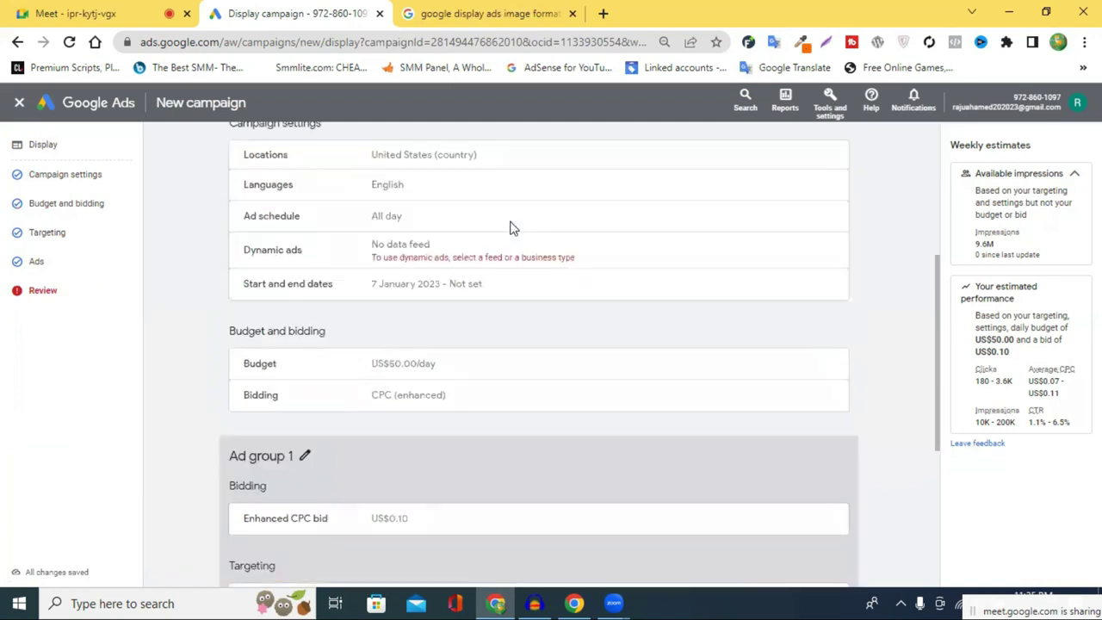
{"action": "scroll", "coordinate": [420, 258], "scroll_direction": "down", "scroll_amount": 1}
{"action": "left_click", "coordinate": [419, 258]}
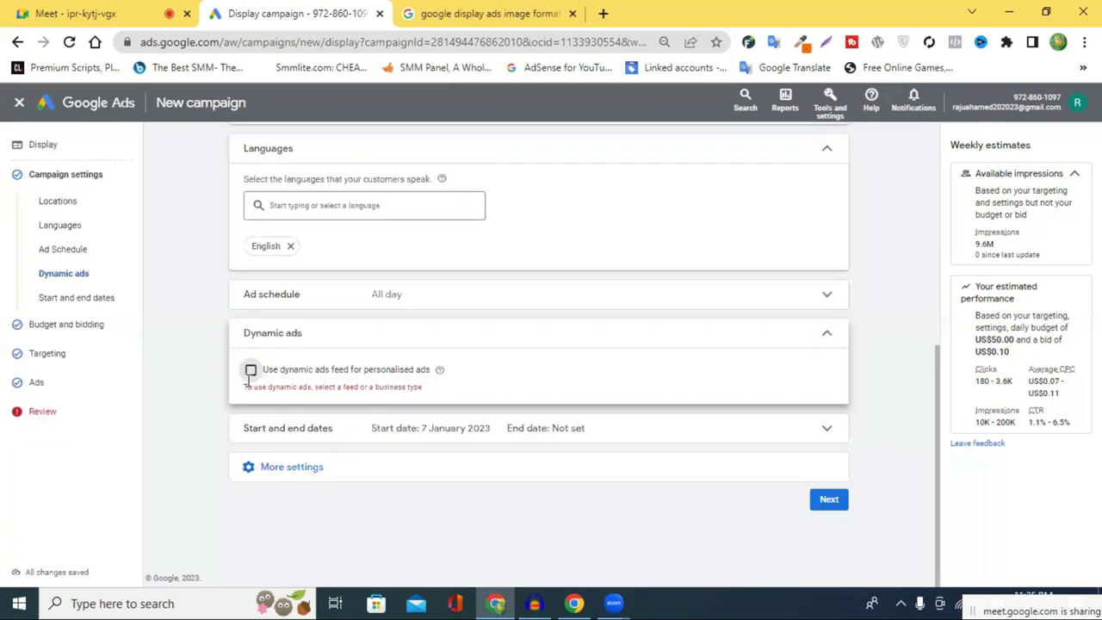
{"action": "left_click", "coordinate": [381, 408]}
{"action": "left_click", "coordinate": [330, 457]}
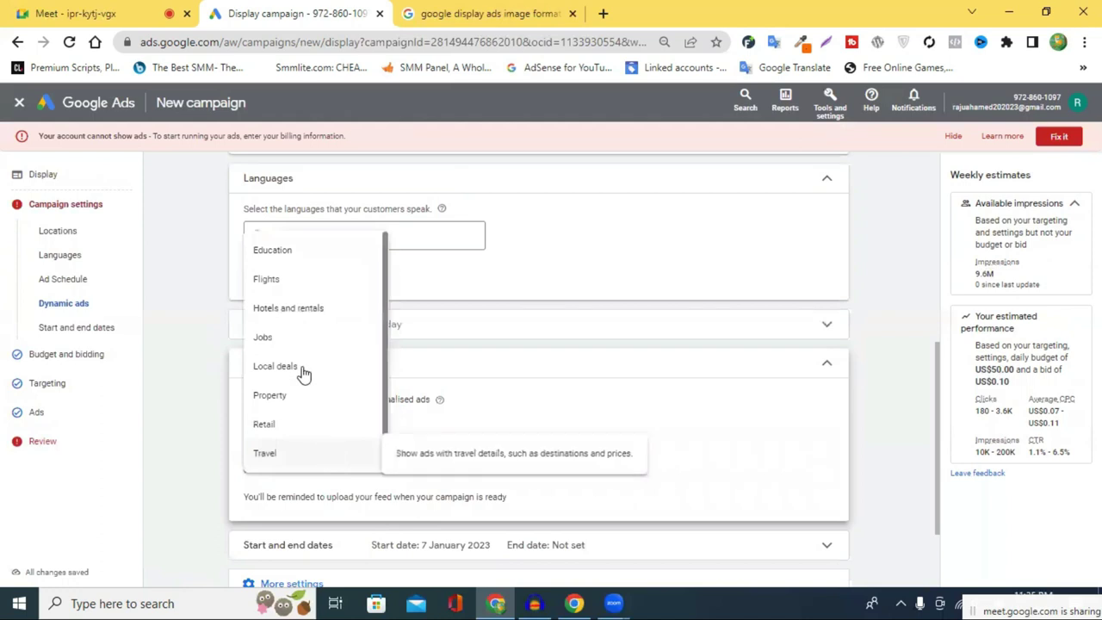
{"action": "scroll", "coordinate": [310, 384], "scroll_direction": "down", "scroll_amount": 1}
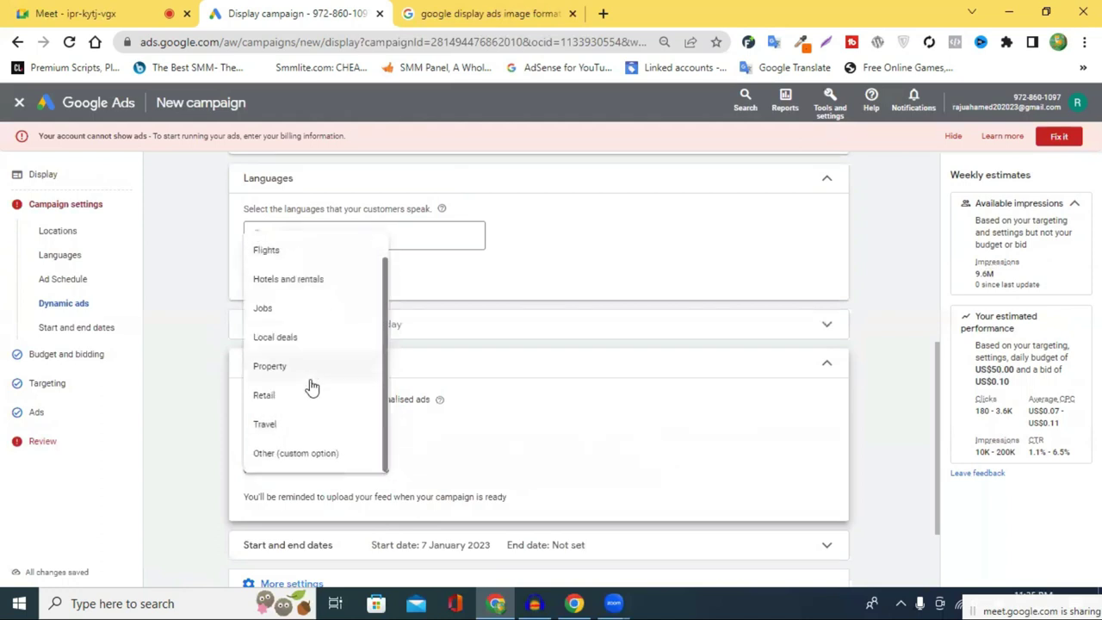
{"action": "left_click", "coordinate": [300, 455]}
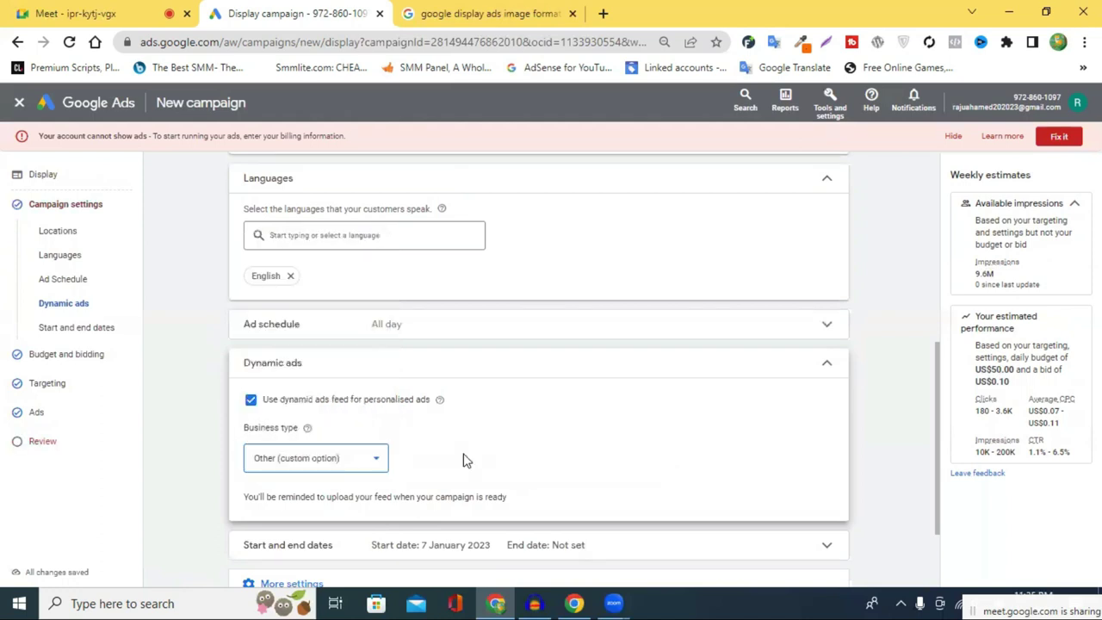
{"action": "scroll", "coordinate": [480, 401], "scroll_direction": "down", "scroll_amount": 2}
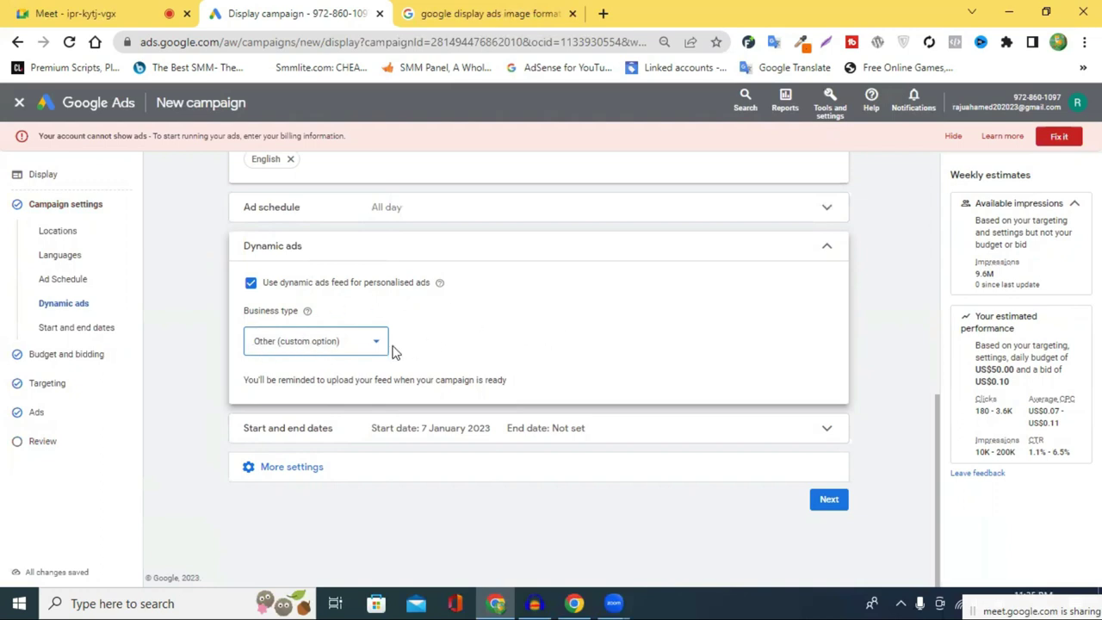
{"action": "left_click", "coordinate": [43, 442]}
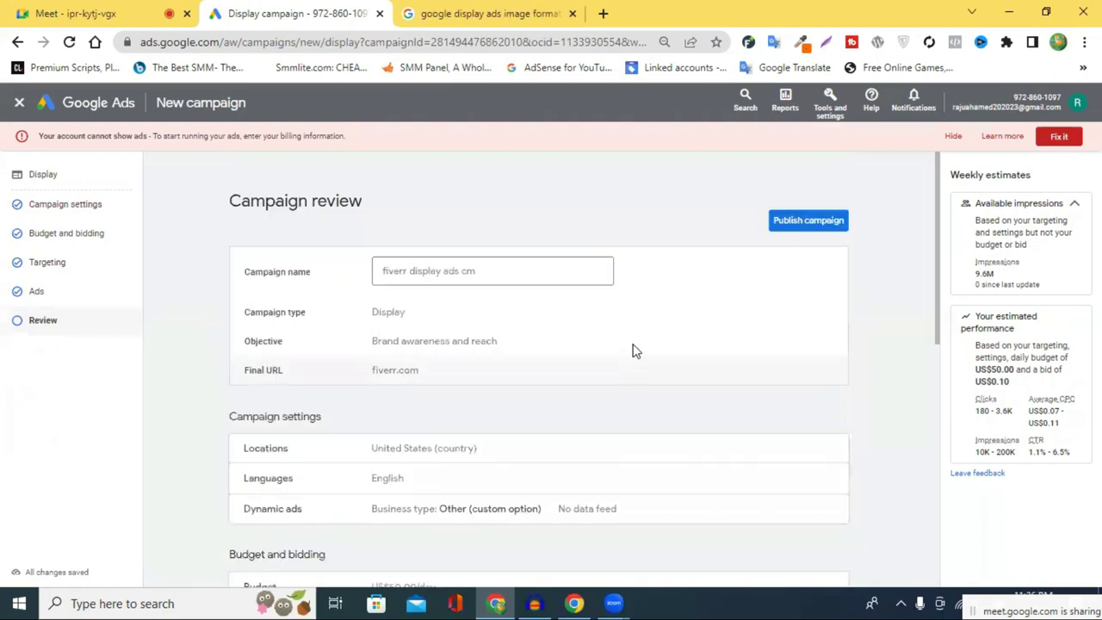
Check the campaign settings, budget and bidding, and ad group 1 details in the campaign review.
{"action": "scroll", "coordinate": [771, 286], "scroll_direction": "down", "scroll_amount": 6}
{"action": "scroll", "coordinate": [732, 313], "scroll_direction": "up", "scroll_amount": 3}
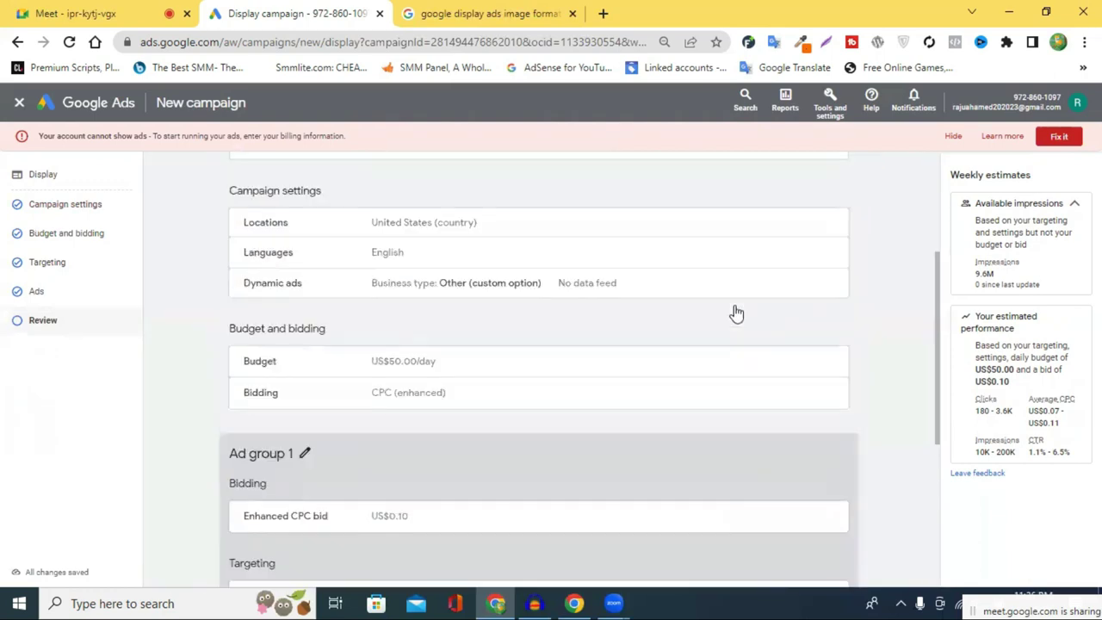
{"action": "scroll", "coordinate": [734, 313], "scroll_direction": "down", "scroll_amount": 1}
{"action": "scroll", "coordinate": [734, 313], "scroll_direction": "down", "scroll_amount": 3}
{"action": "scroll", "coordinate": [787, 347], "scroll_direction": "up", "scroll_amount": 6}
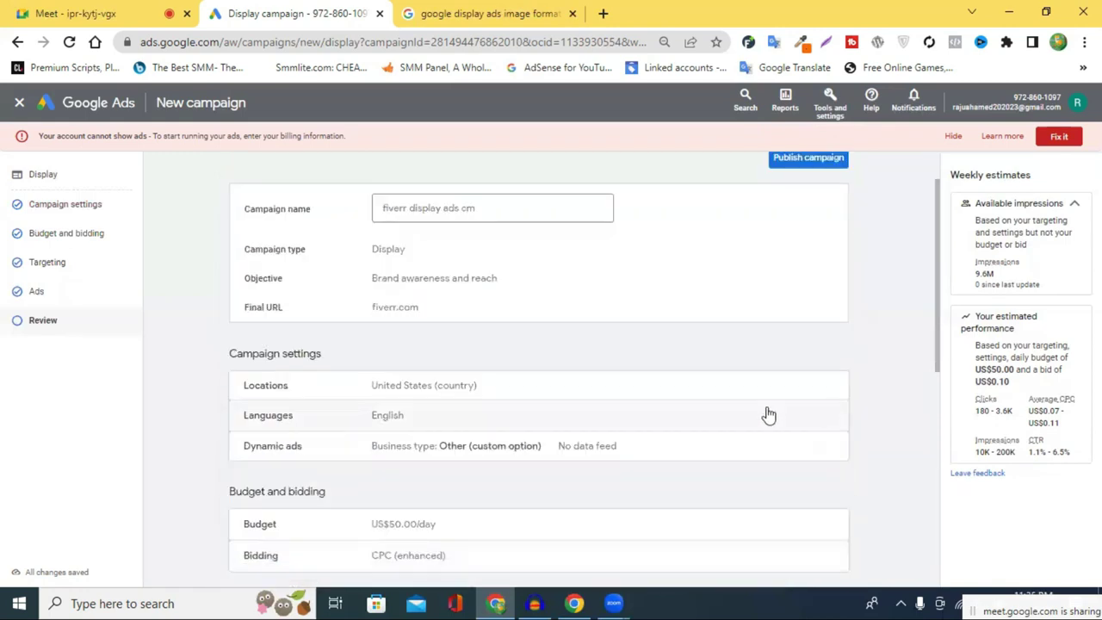
{"action": "scroll", "coordinate": [381, 340], "scroll_direction": "down", "scroll_amount": 4}
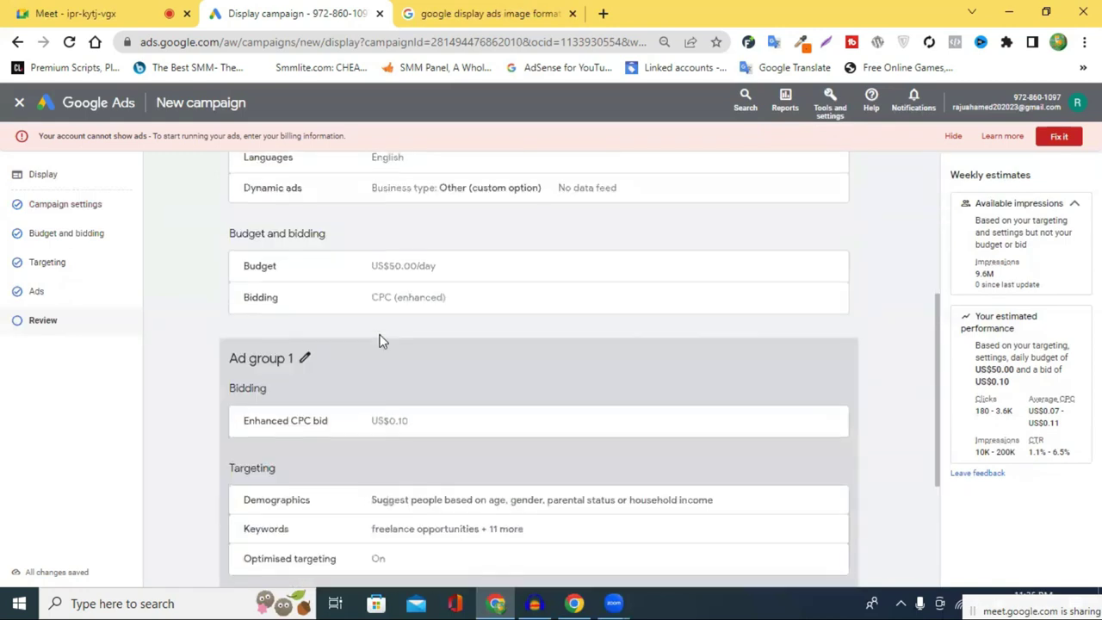
{"action": "scroll", "coordinate": [480, 333], "scroll_direction": "up", "scroll_amount": 4}
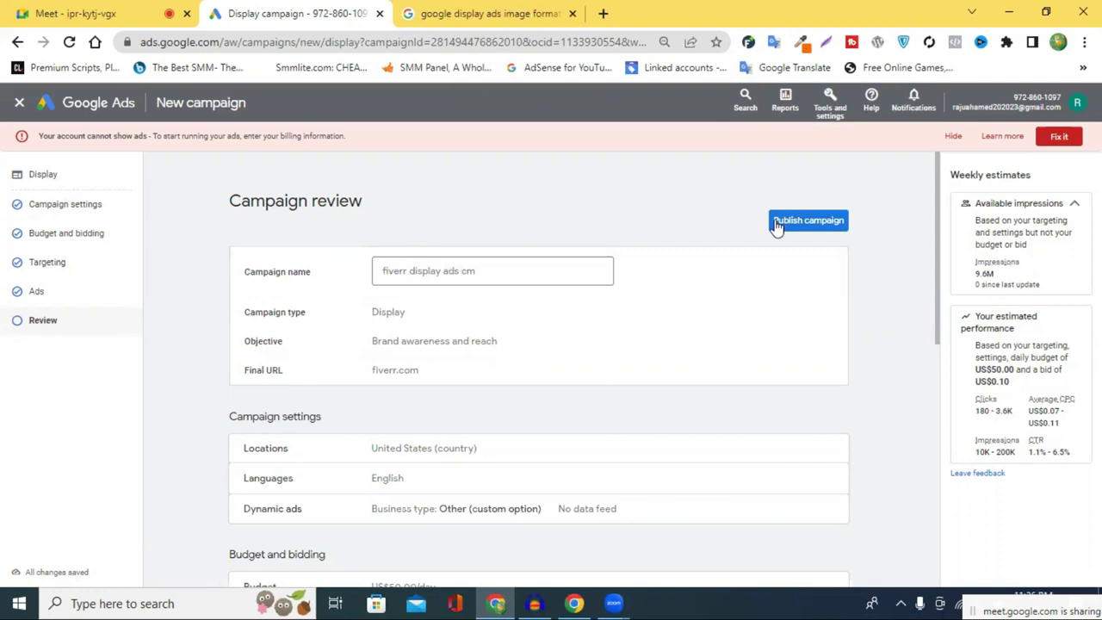
Hide the billing information alert and look over the whole campaign review again, from the campaign name to the ad creation.
{"action": "left_click", "coordinate": [953, 136]}
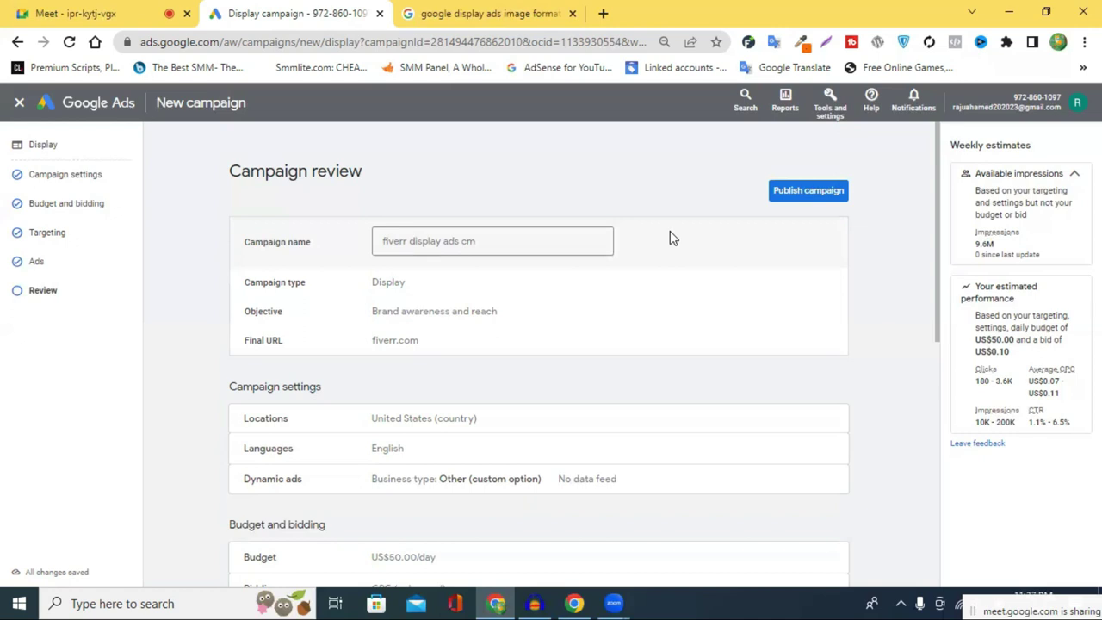
{"action": "scroll", "coordinate": [642, 278], "scroll_direction": "down", "scroll_amount": 1}
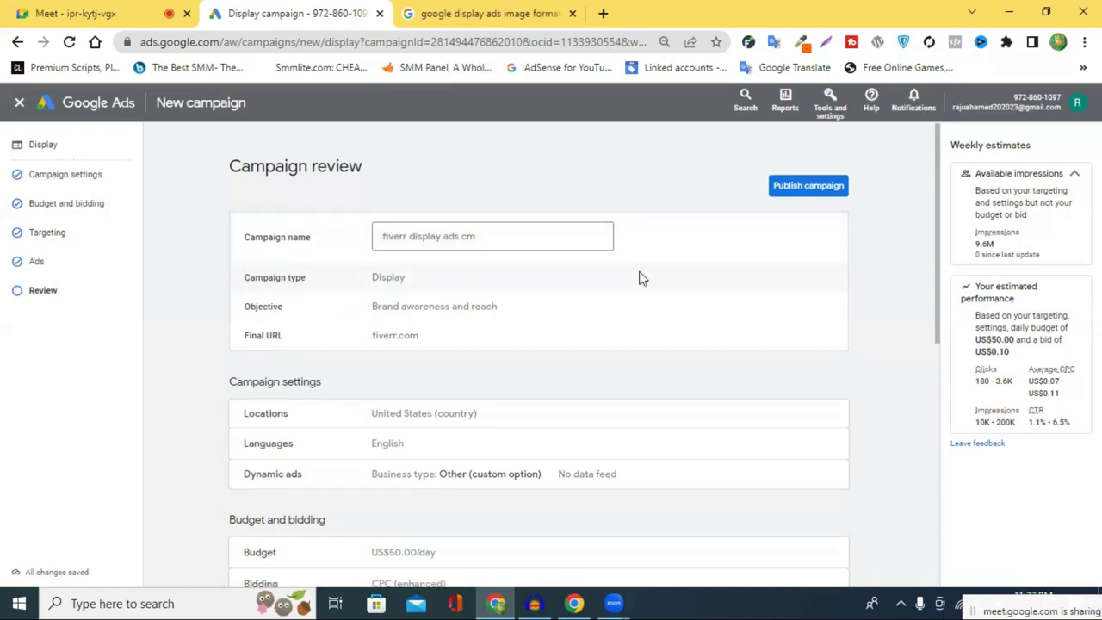
{"action": "scroll", "coordinate": [641, 278], "scroll_direction": "down", "scroll_amount": 6}
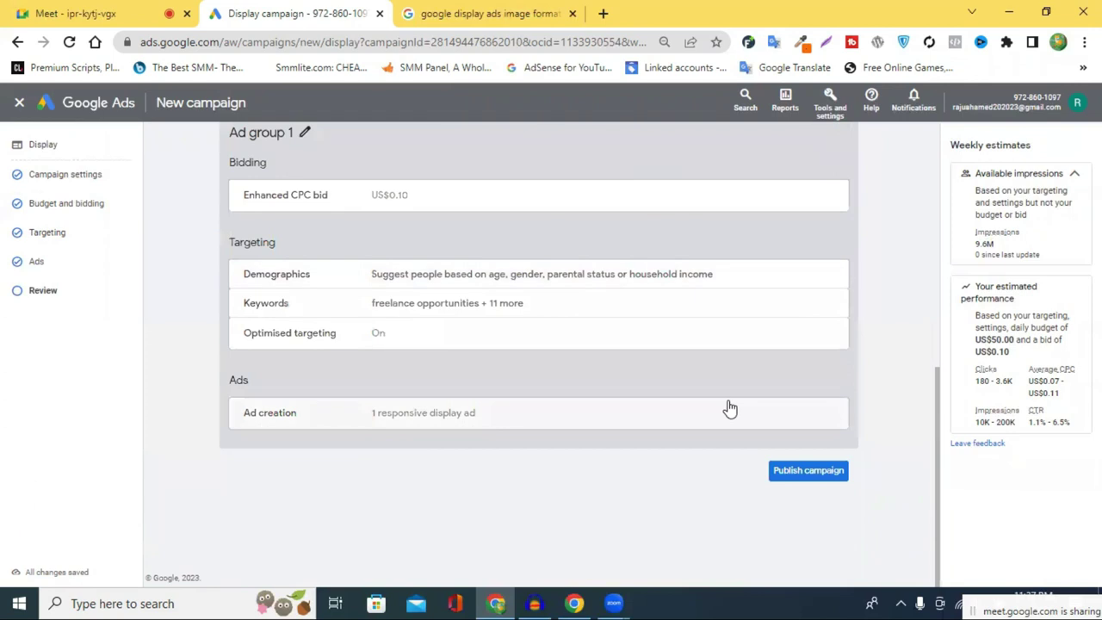
{"action": "scroll", "coordinate": [426, 405], "scroll_direction": "up", "scroll_amount": 3}
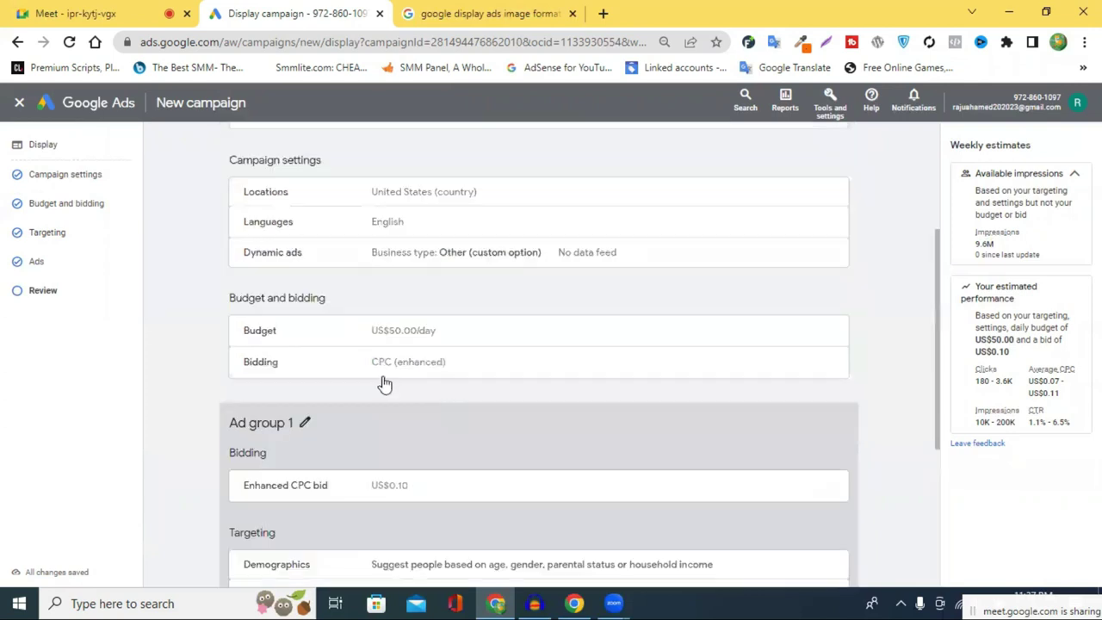
{"action": "scroll", "coordinate": [164, 285], "scroll_direction": "up", "scroll_amount": 3}
{"action": "left_click_drag", "start_coordinate": [169, 219], "coordinate": [319, 390]}
{"action": "left_click", "coordinate": [154, 290]}
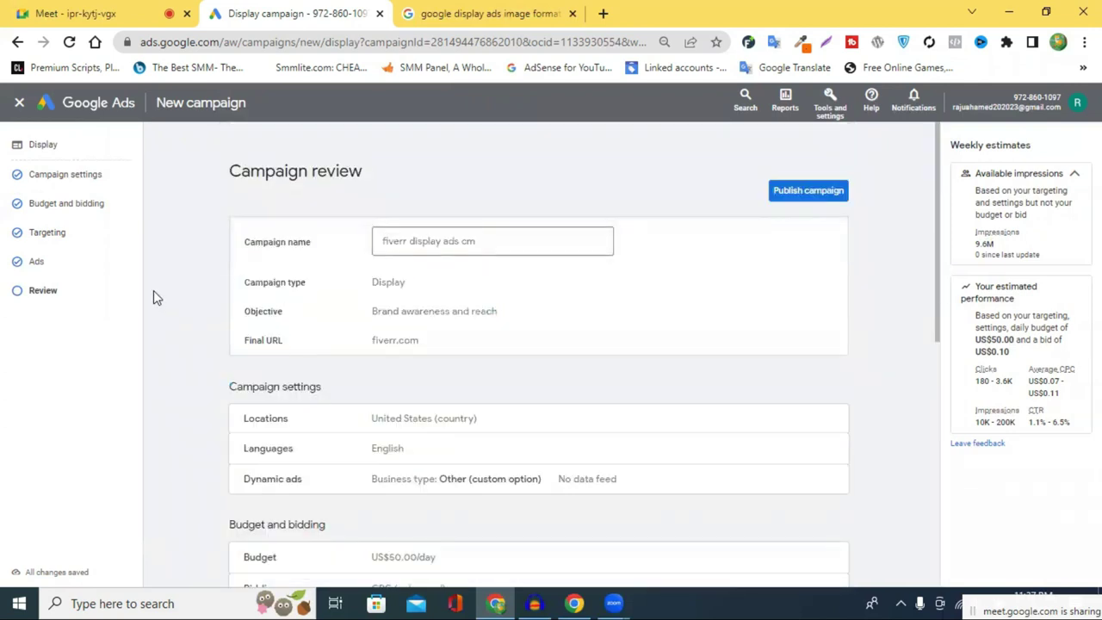